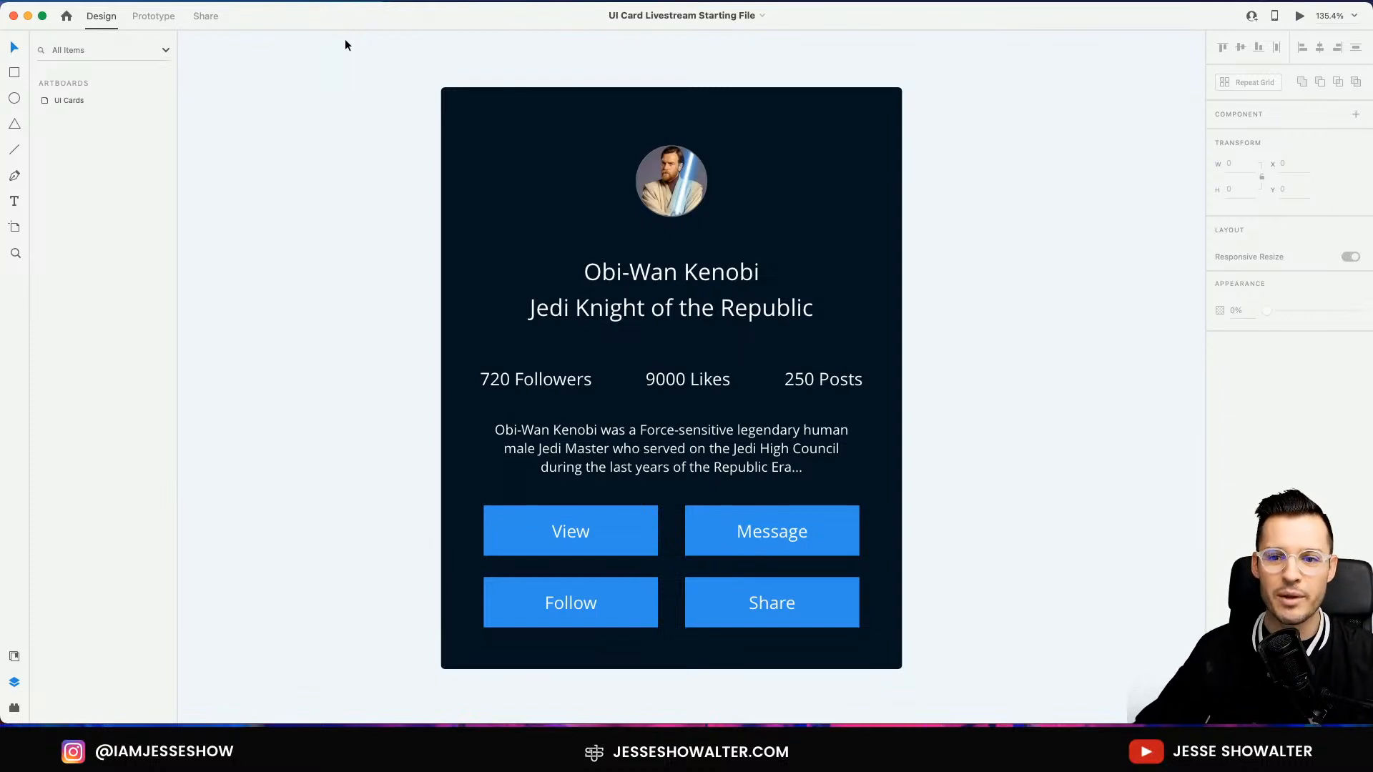
Examine the profile card's avatar, text, stats and buttons up close and as a whole
left_click(969, 151)
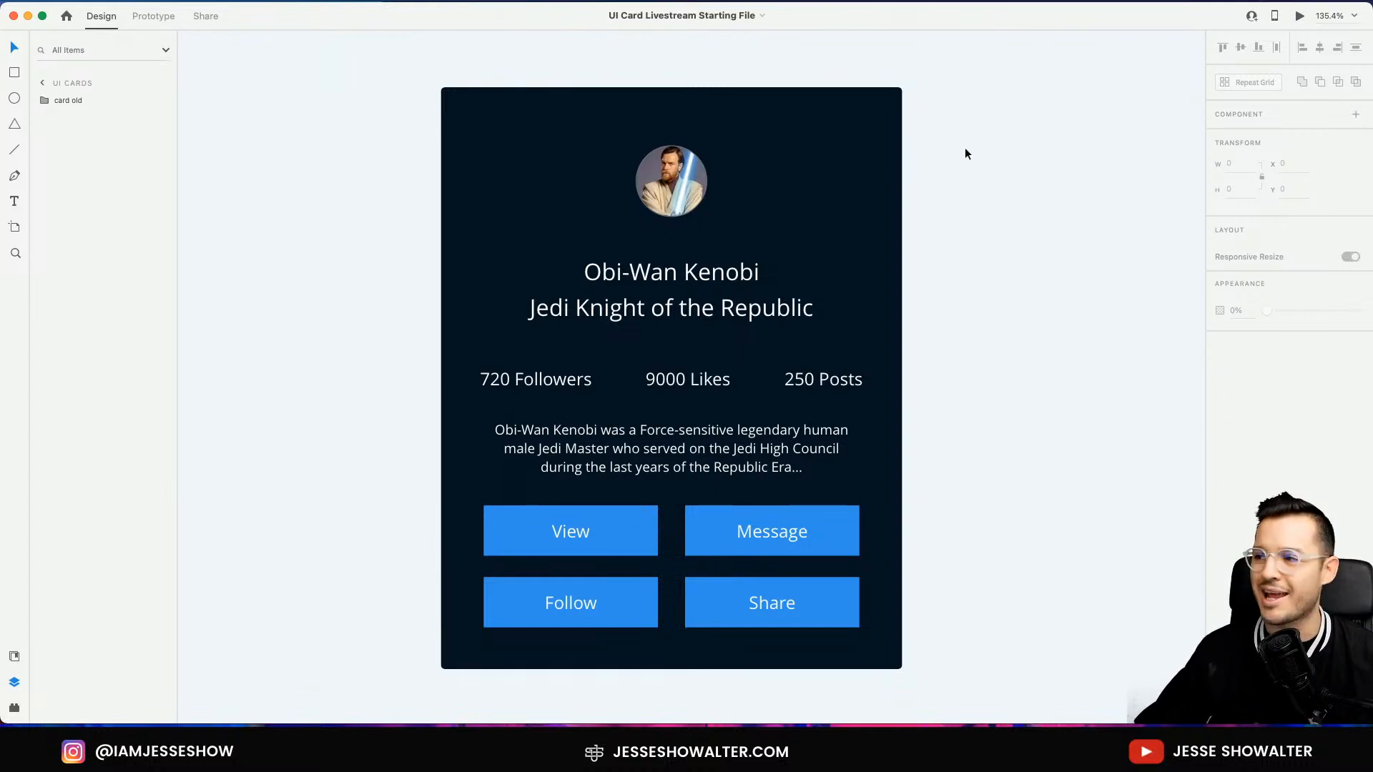
mouse_move(988, 148)
left_mouse_down()
mouse_move(988, 162)
mouse_move(1005, 153)
left_mouse_up()
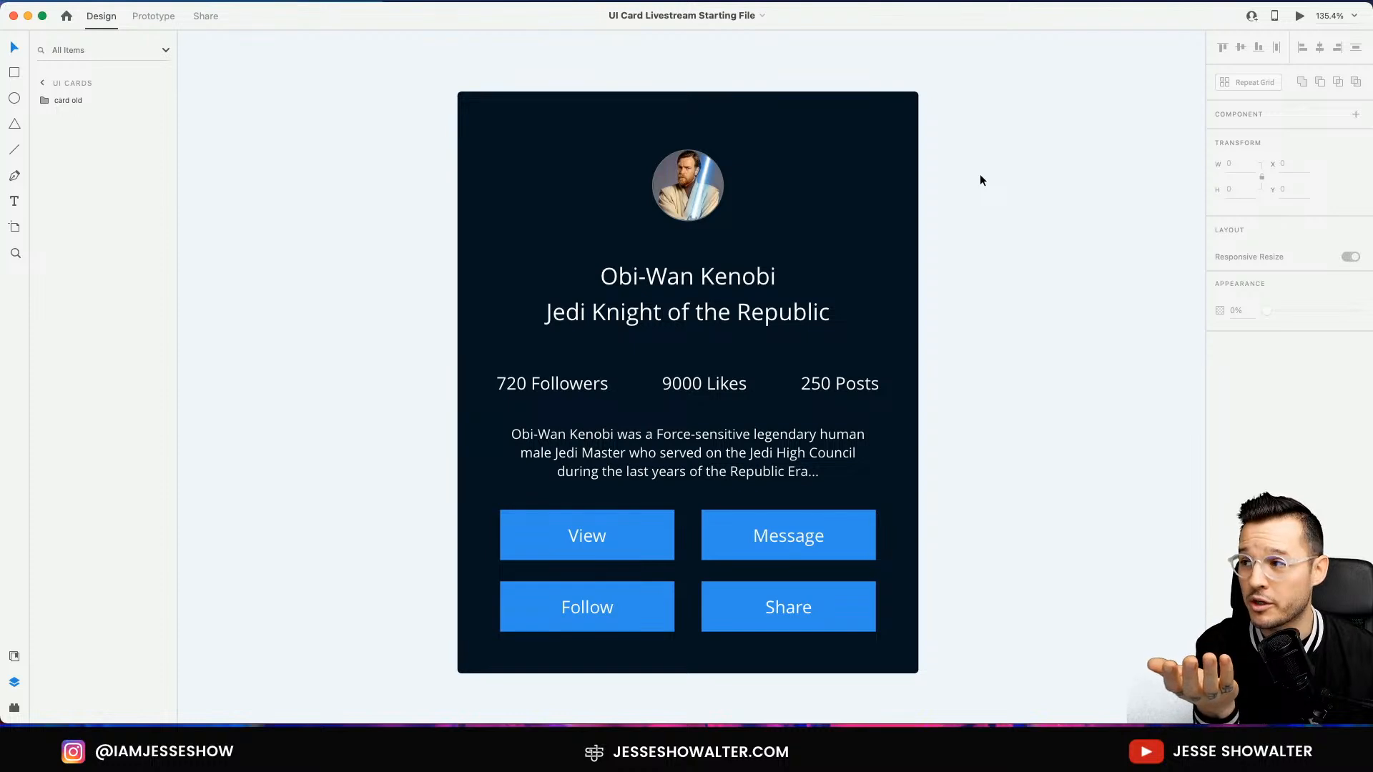
key("z")
left_click_drag(615, 127, 782, 240)
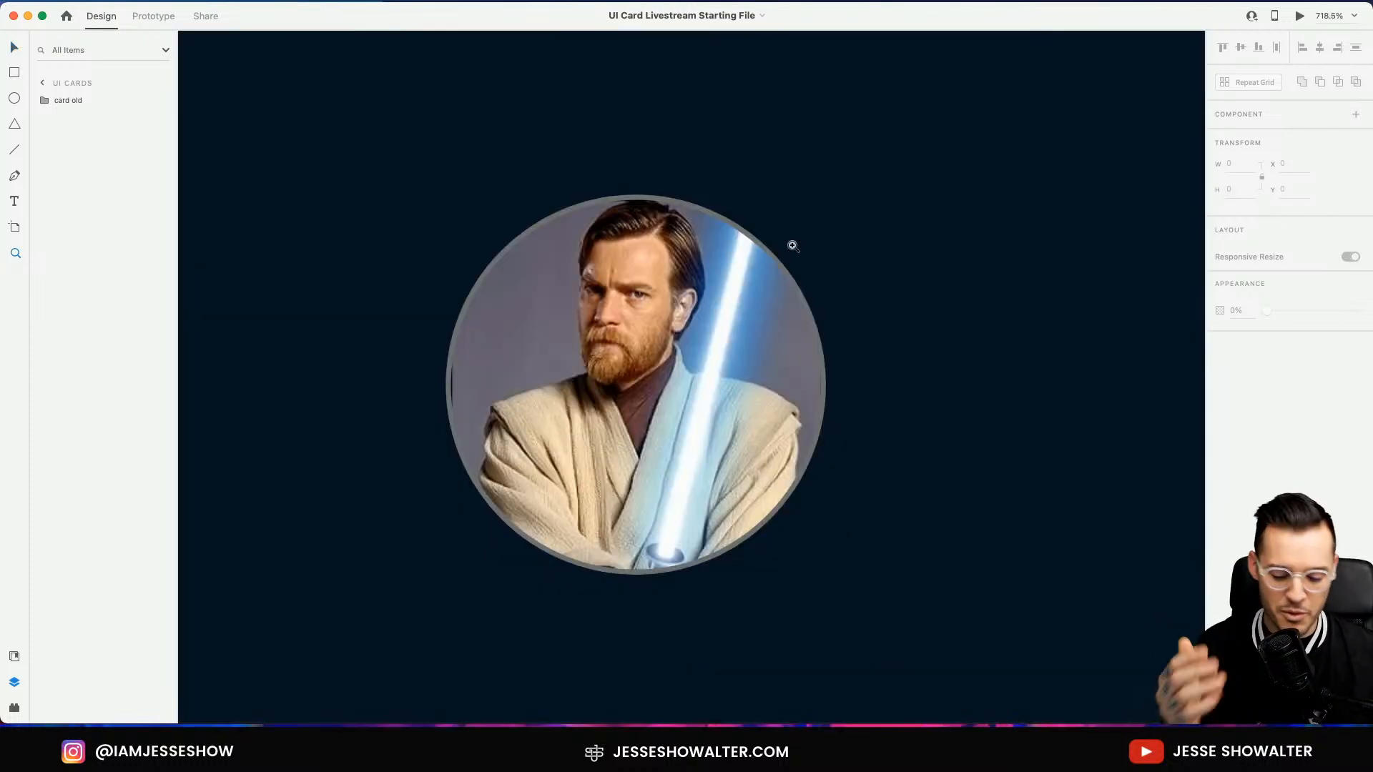
key("super+0")
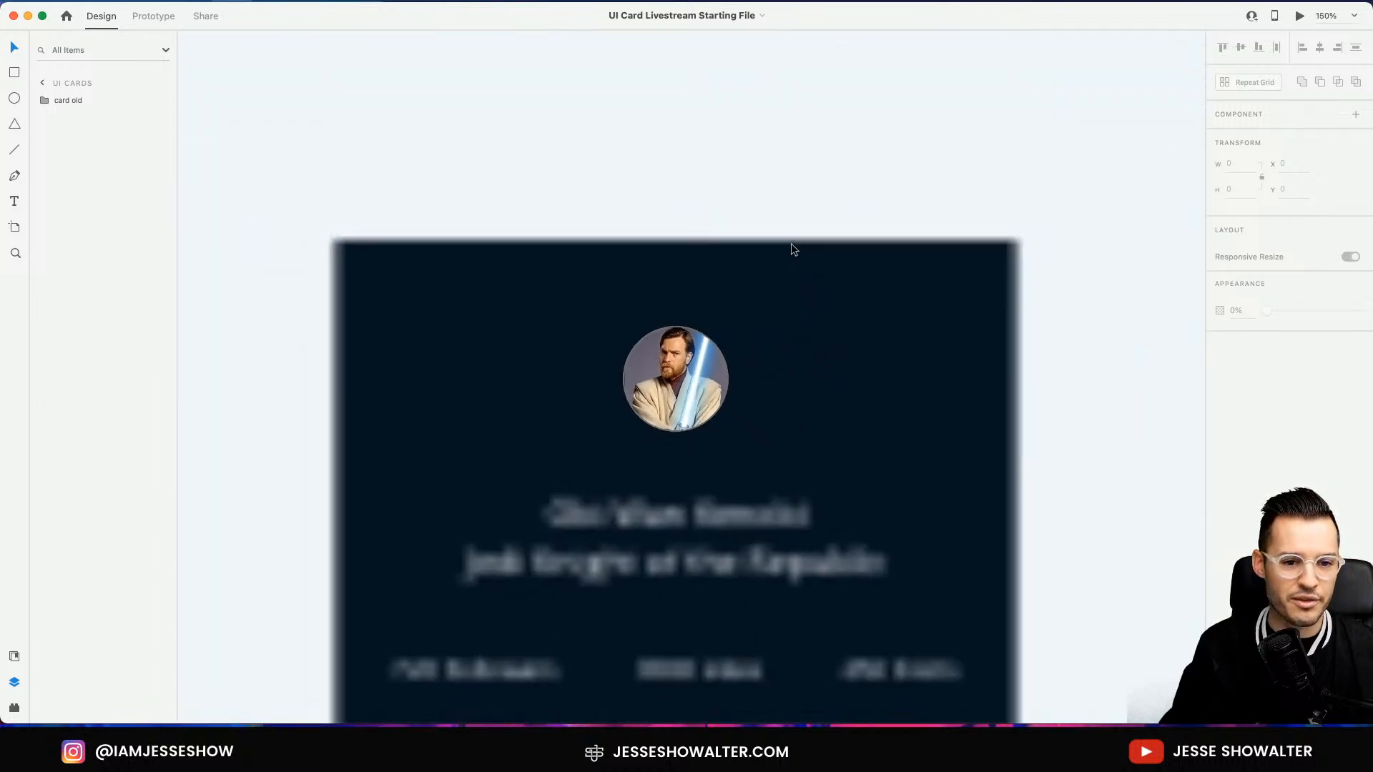
scroll(791, 249, "down", 6)
scroll(791, 249, "right", 5)
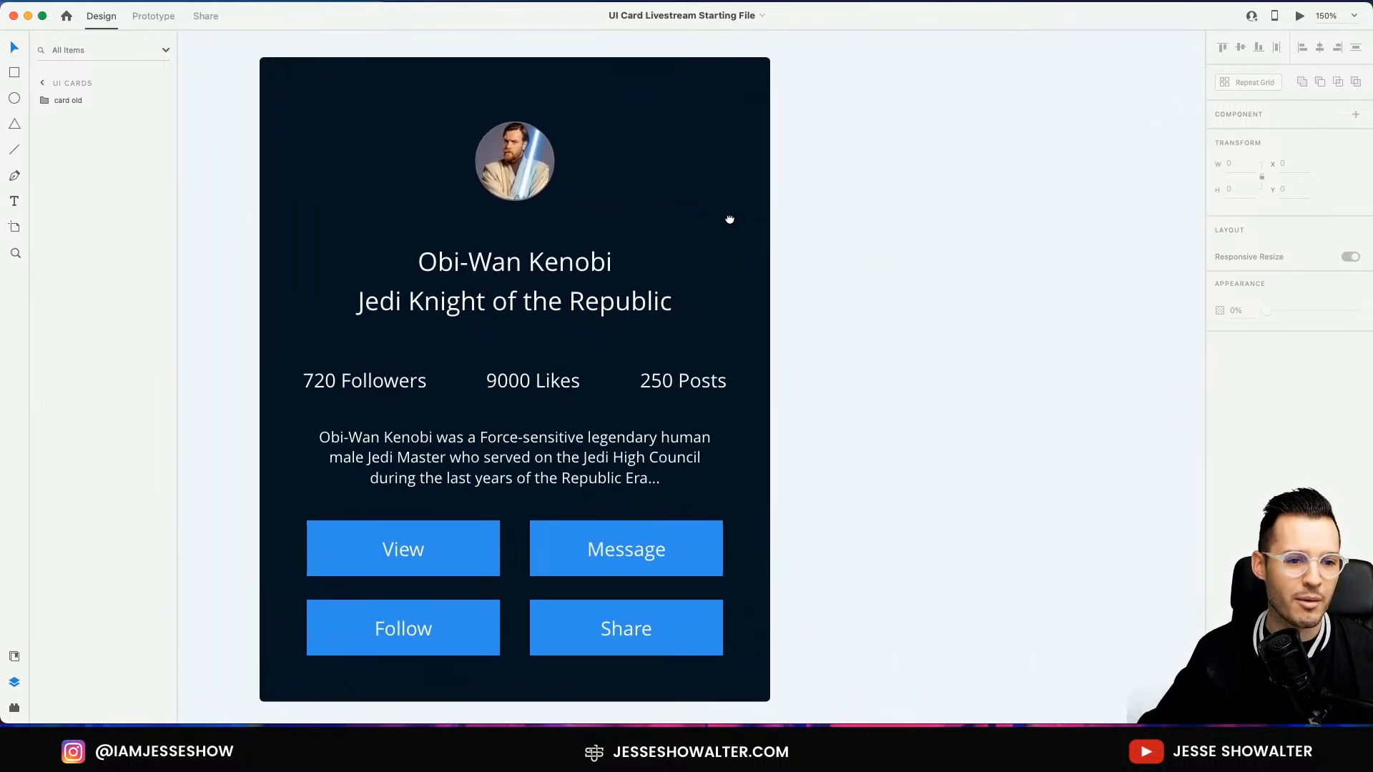
scroll(823, 231, "right", 1)
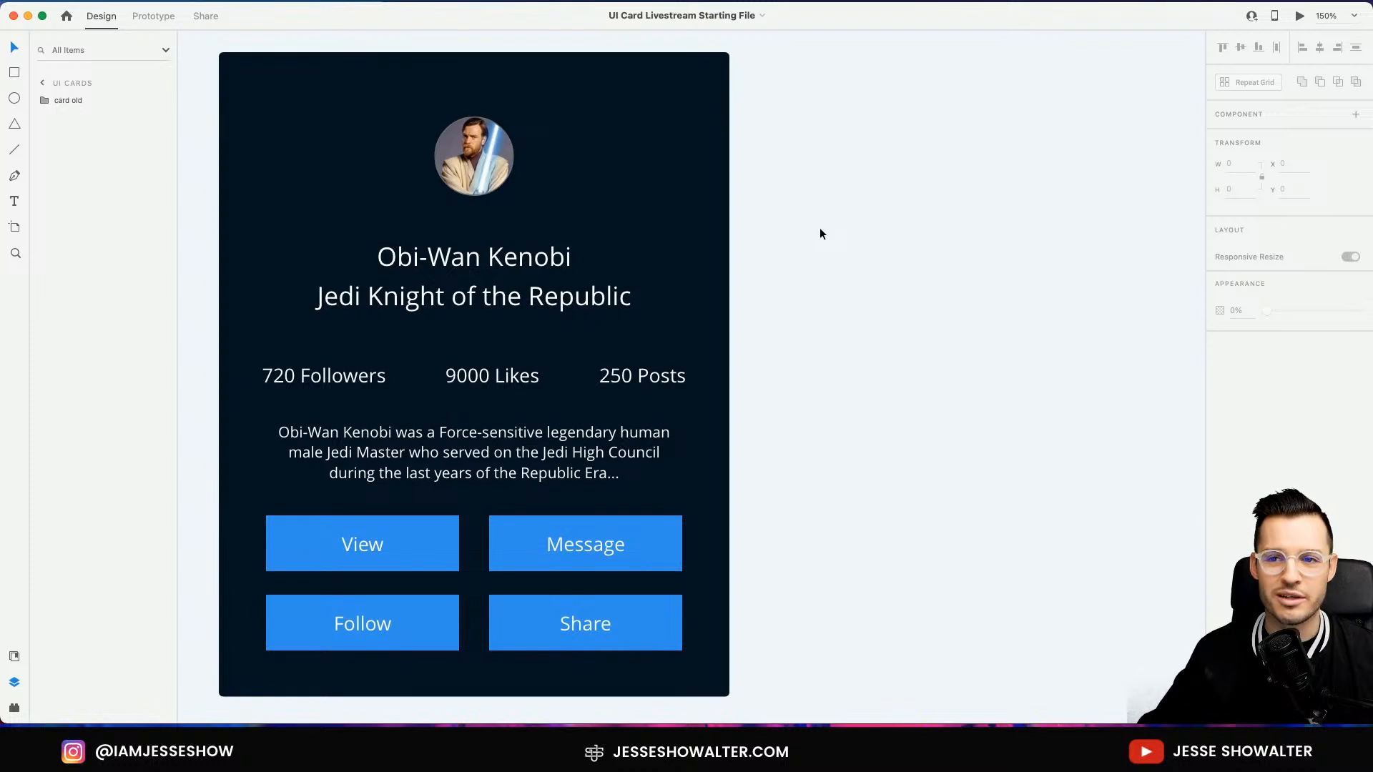
left_click_drag(821, 234, 841, 224)
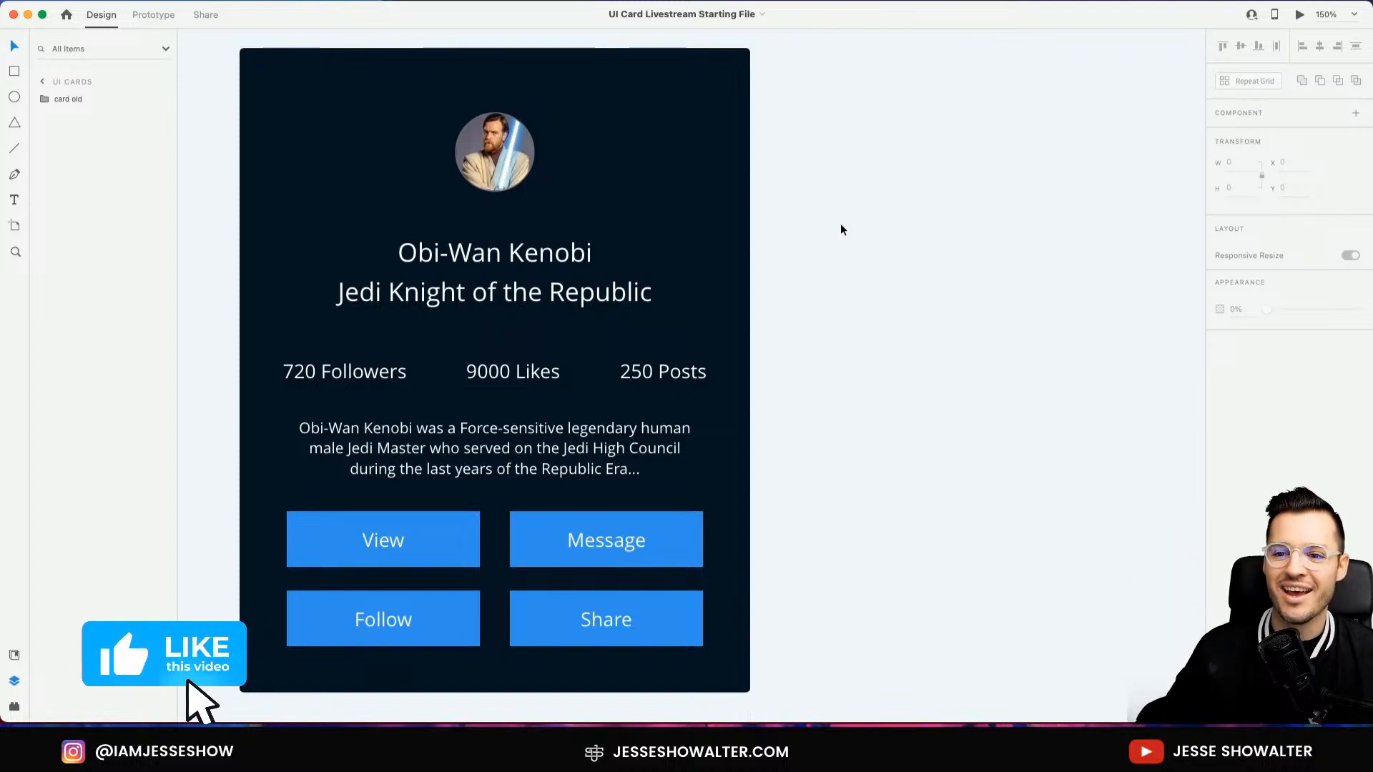
mouse_move(924, 251)
left_mouse_down()
mouse_move(960, 249)
mouse_move(918, 252)
left_mouse_up()
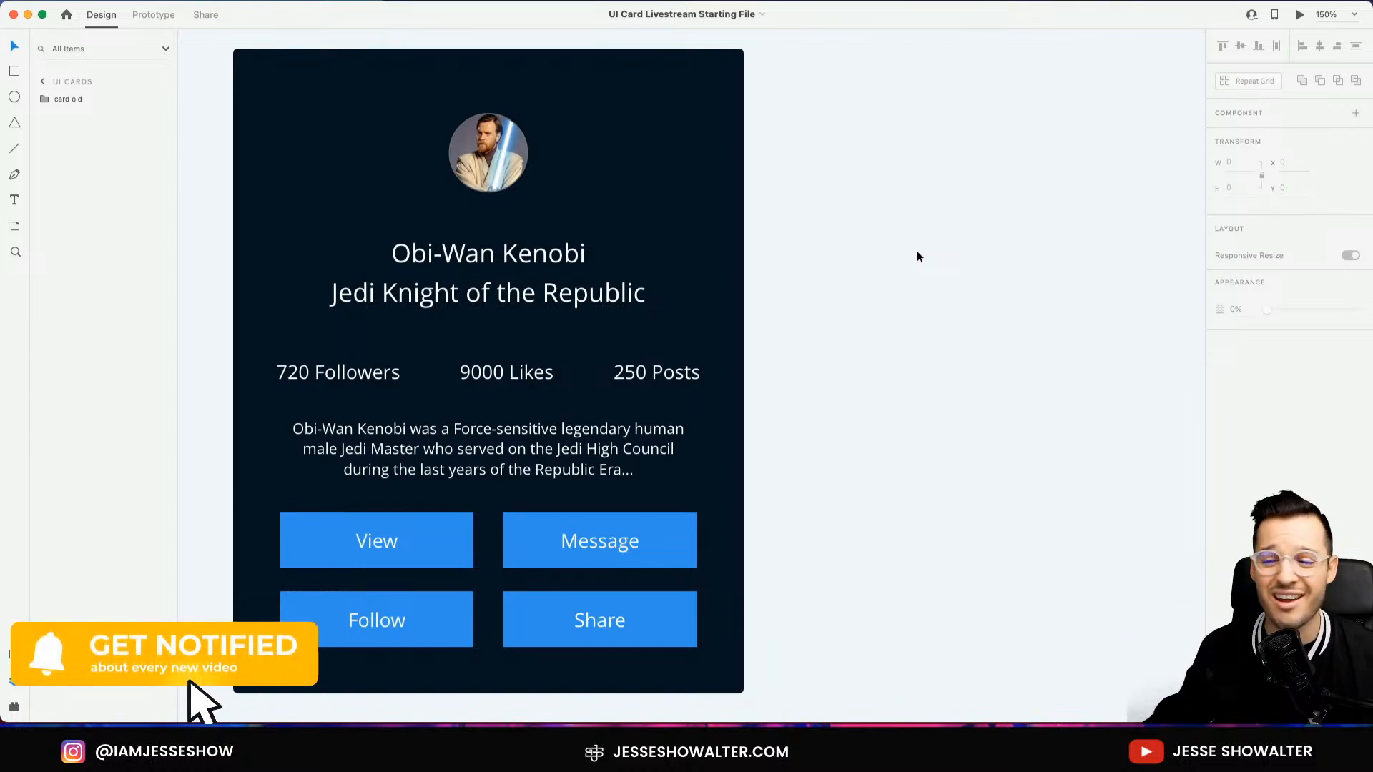
scroll(917, 252, "left", 1)
mouse_move(897, 262)
left_mouse_down()
mouse_move(919, 262)
mouse_move(893, 262)
left_mouse_up()
key("super+minus")
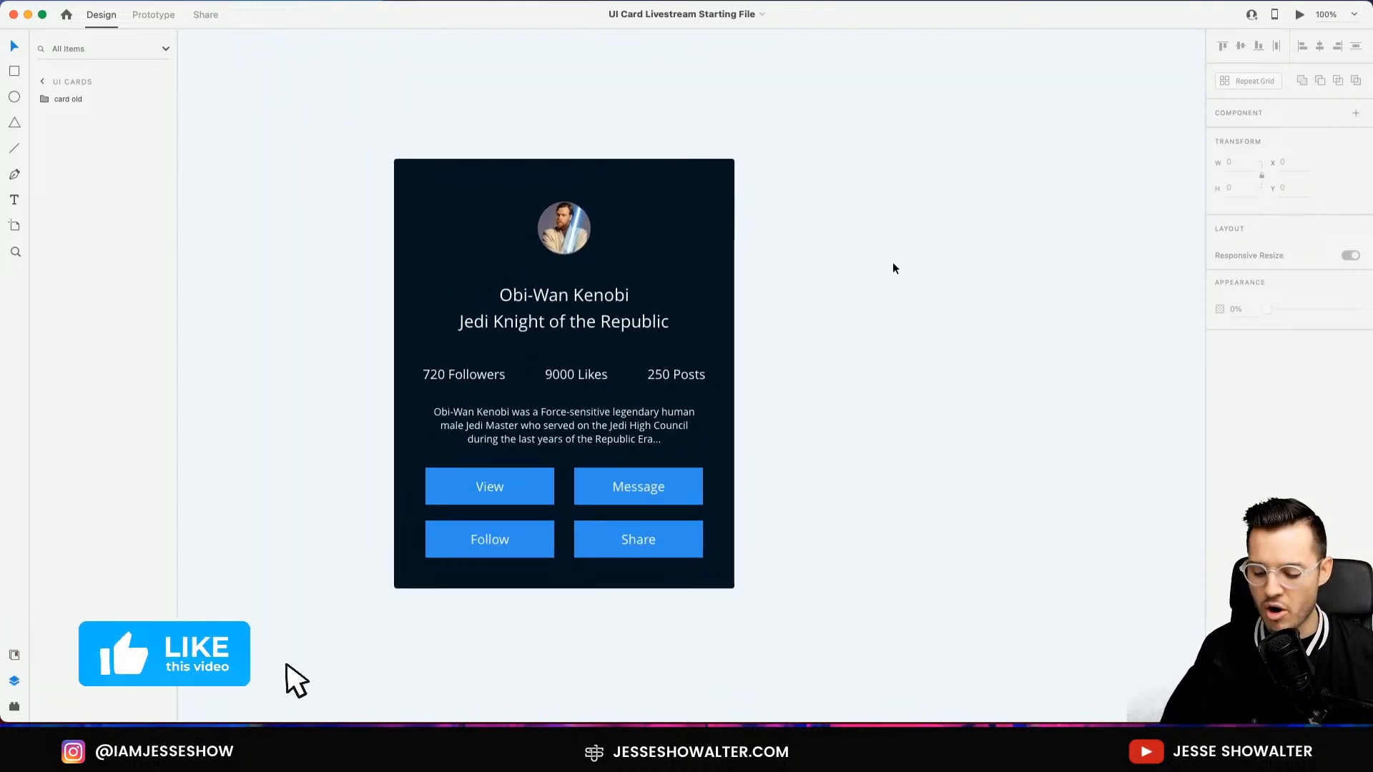
key("super+equal")
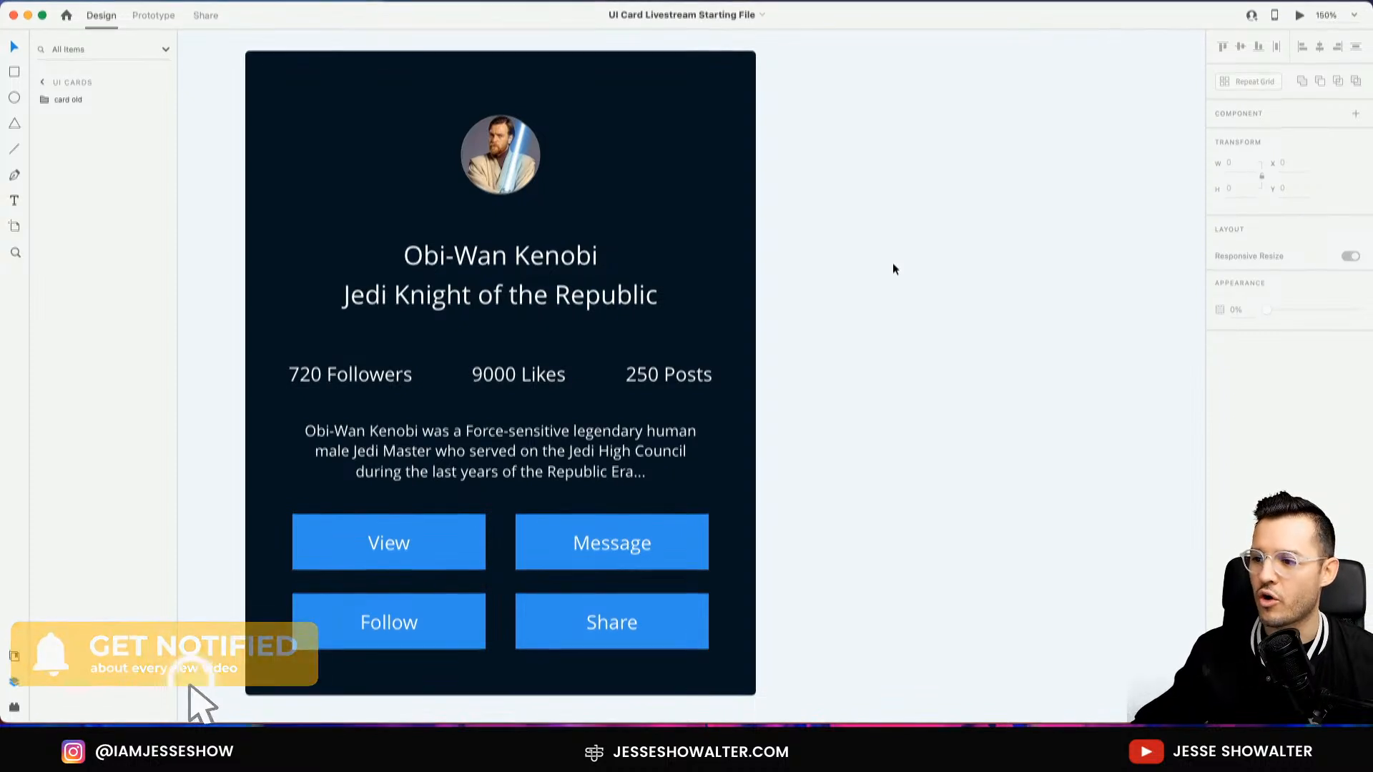
left_click_drag(893, 269, 1036, 268)
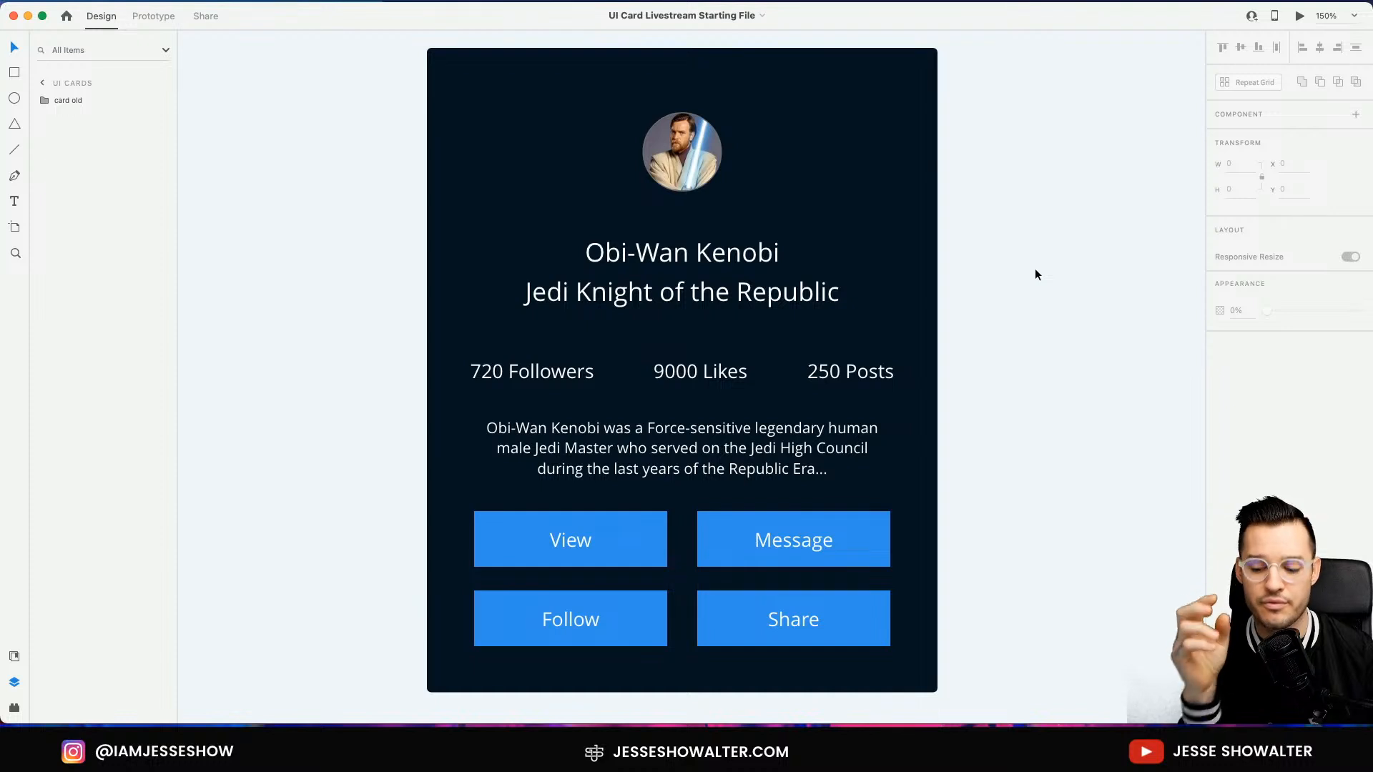
key("super+minus")
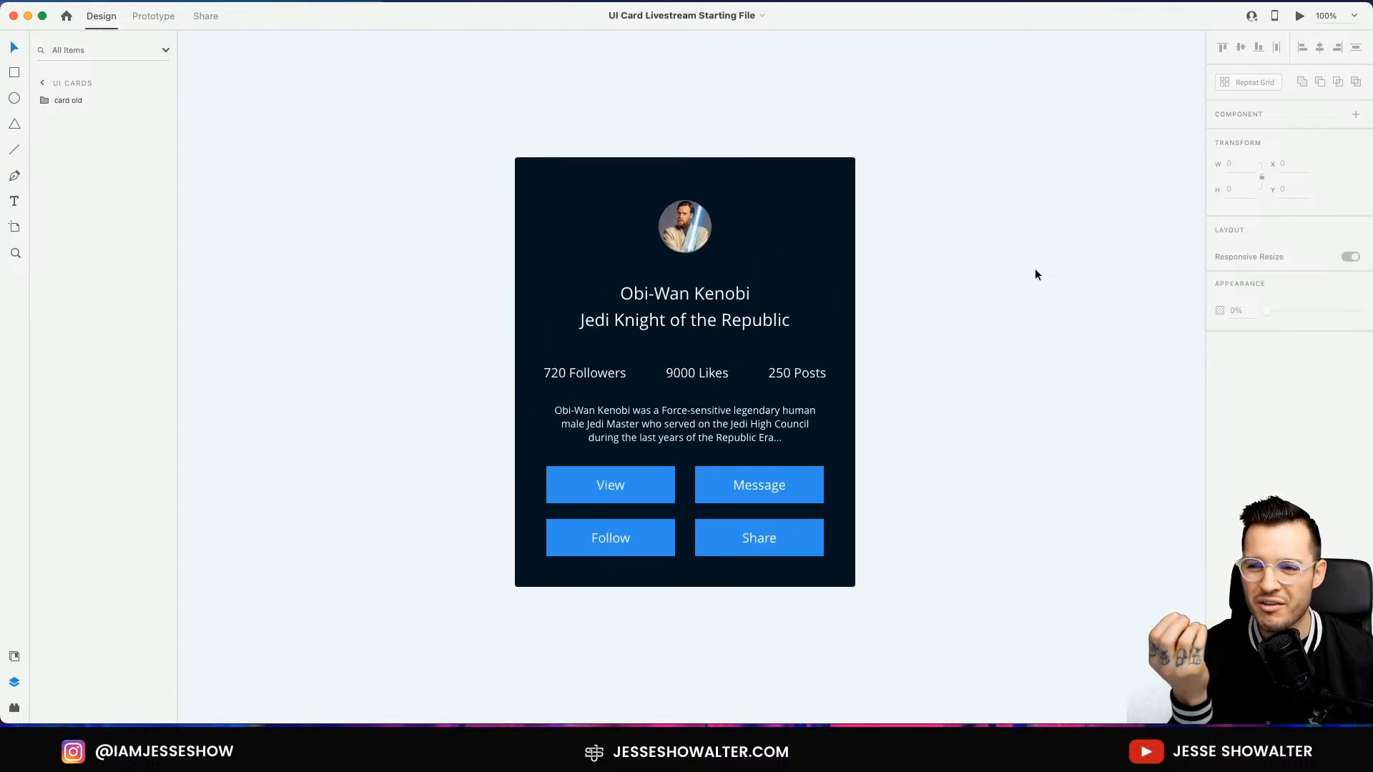
key("super+equal")
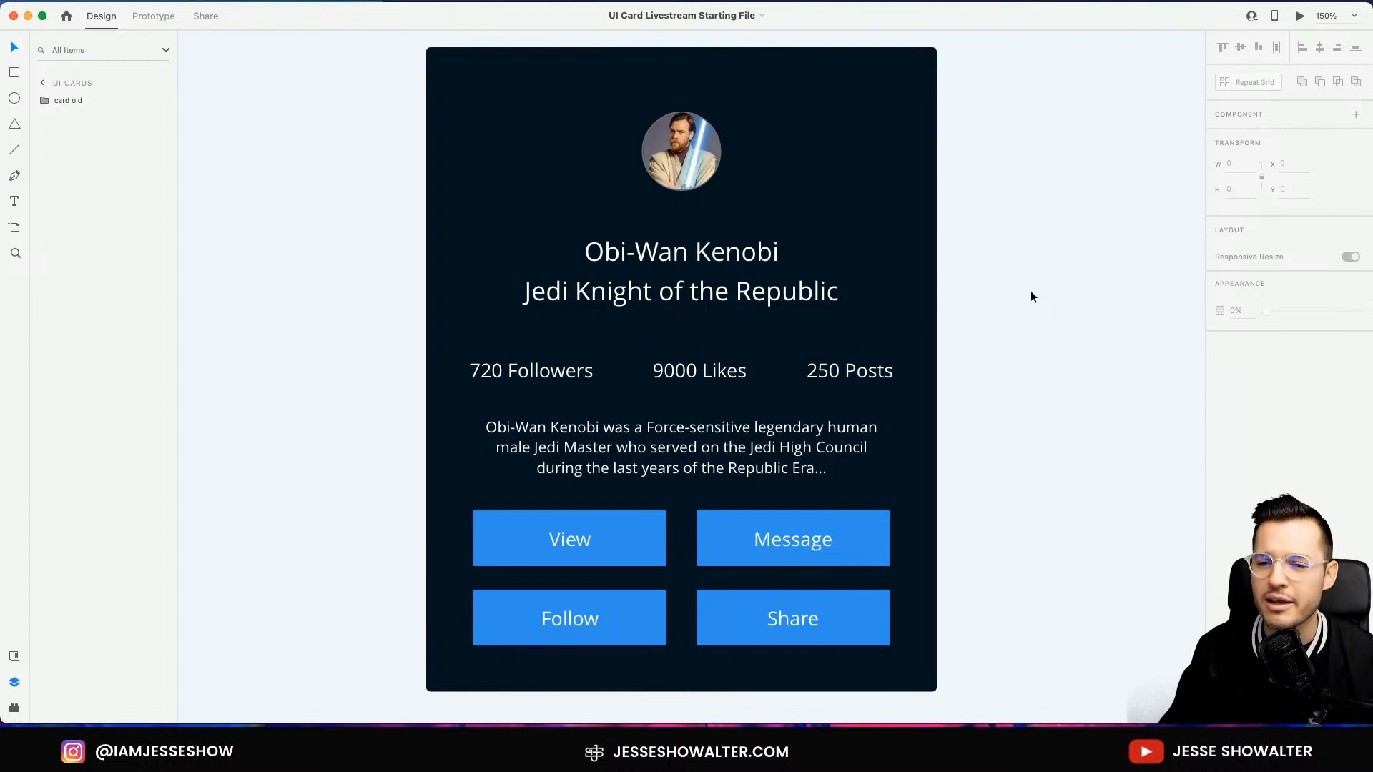
key("super+equal")
left_click_drag(1032, 291, 1015, 351)
key("super+0")
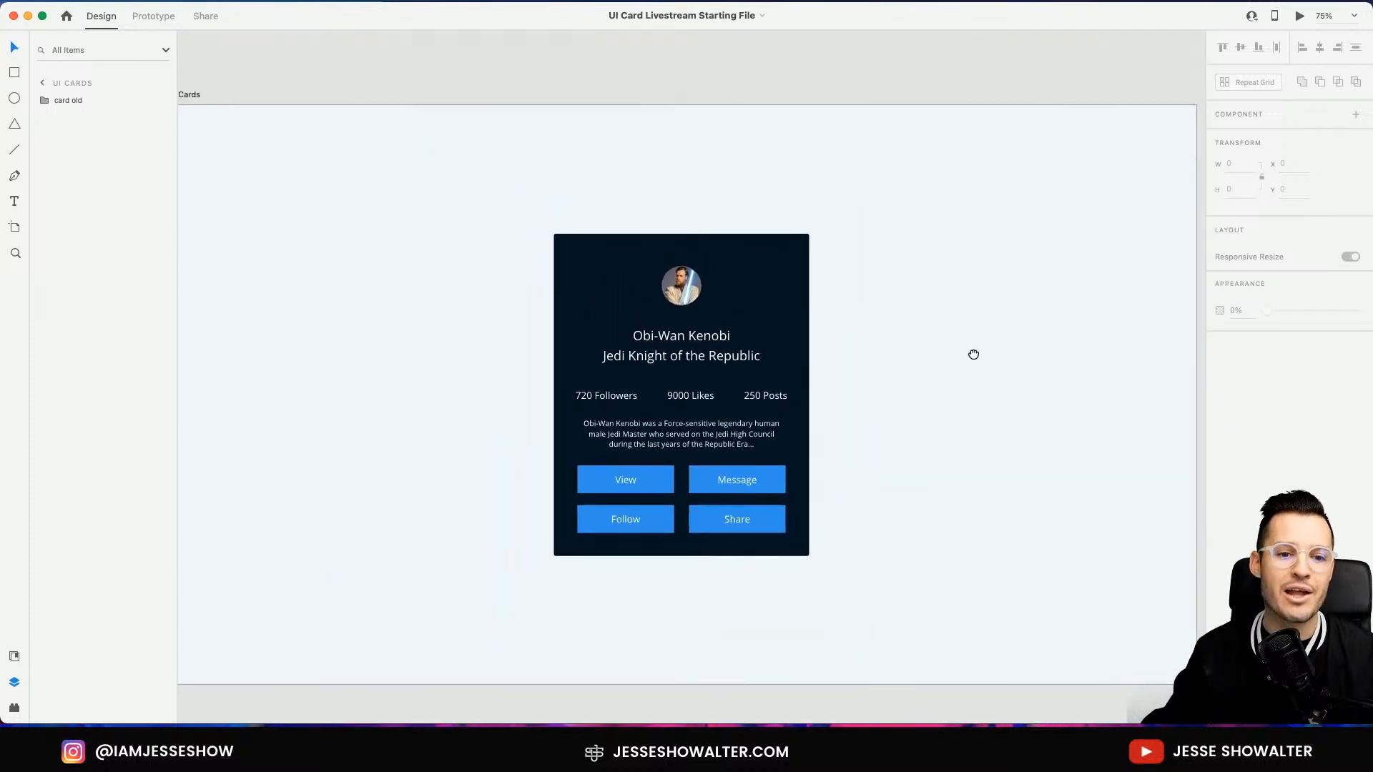
Try placing the card near the artboard's left edge and repeating it in a horizontal row with Repeat Grid
scroll(973, 353, "left", 3)
left_click_drag(909, 326, 1200, 365)
key("super+r")
left_click(576, 159)
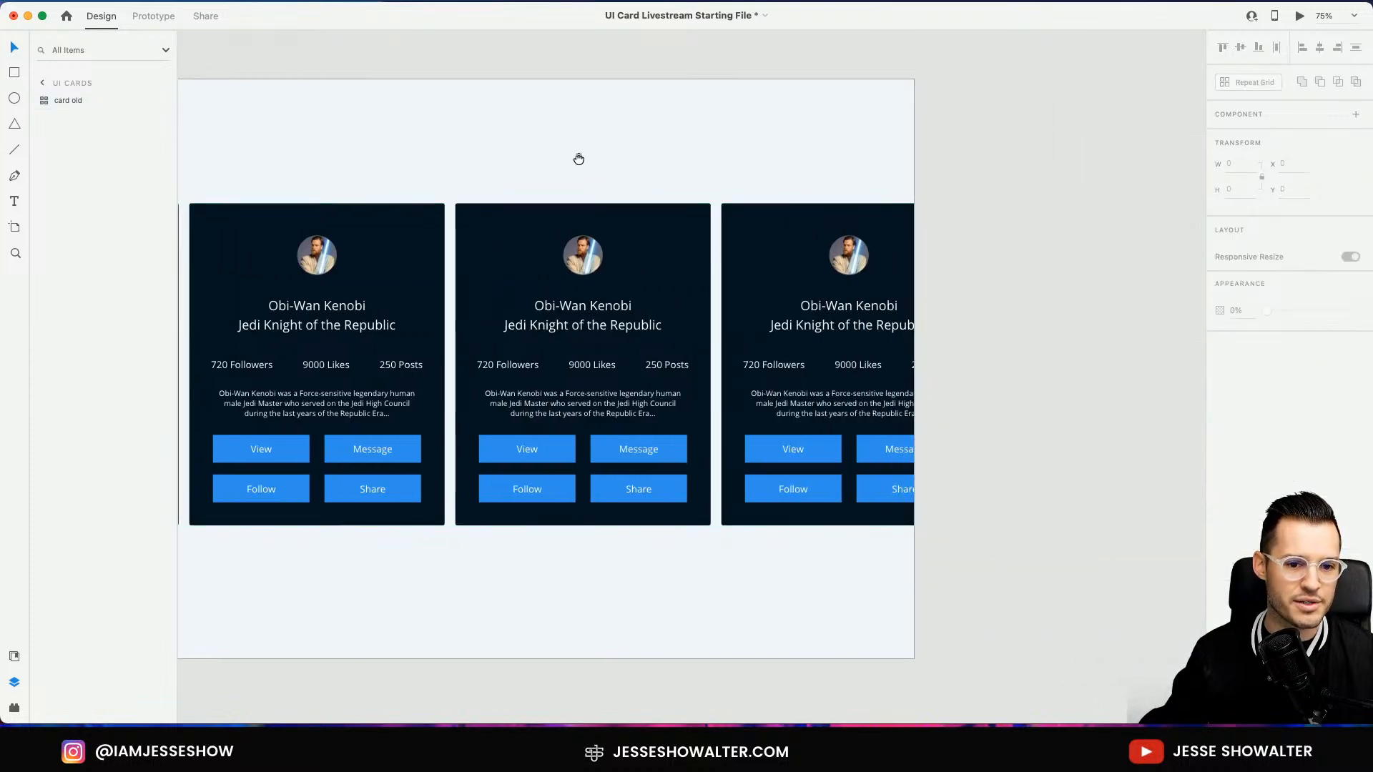
scroll(576, 159, "left", 5)
left_click_drag(421, 166, 285, 184)
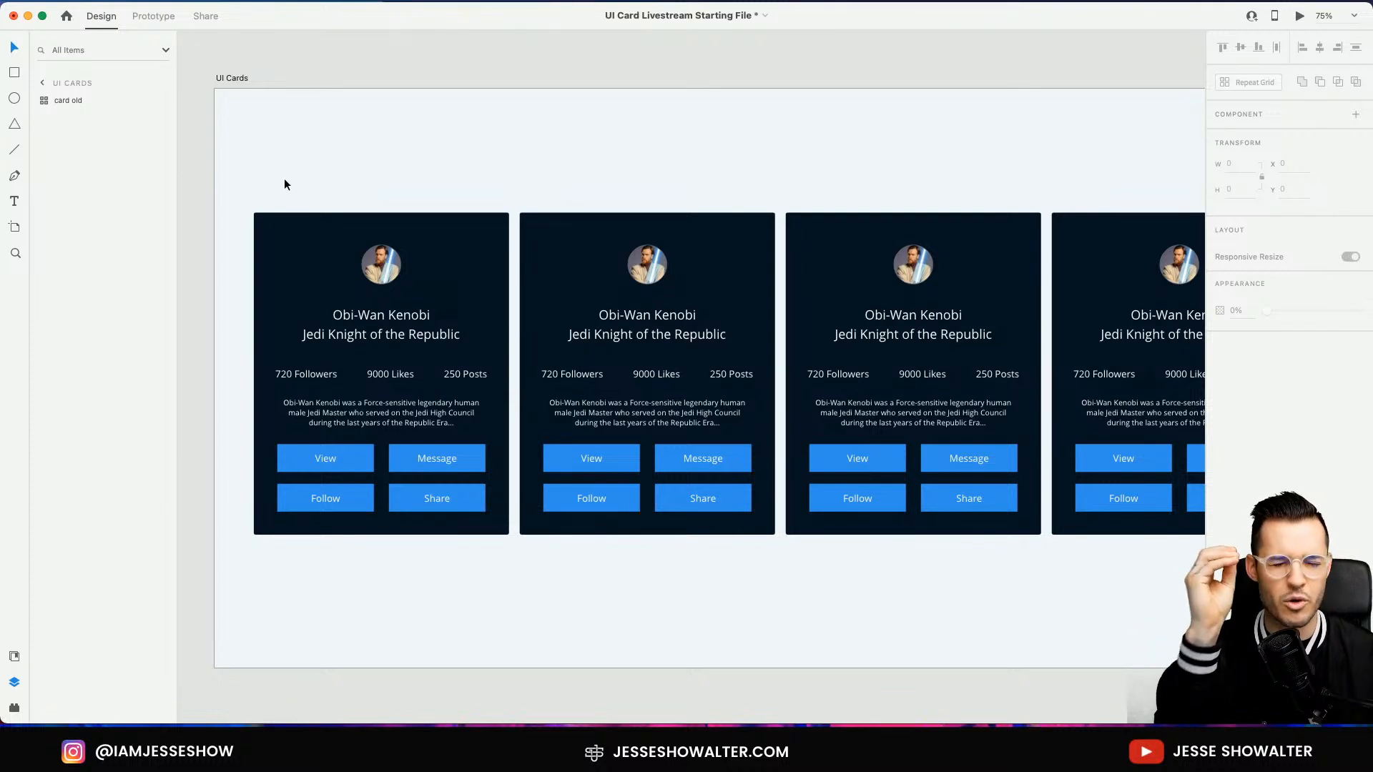
key("super+z")
left_click(542, 312)
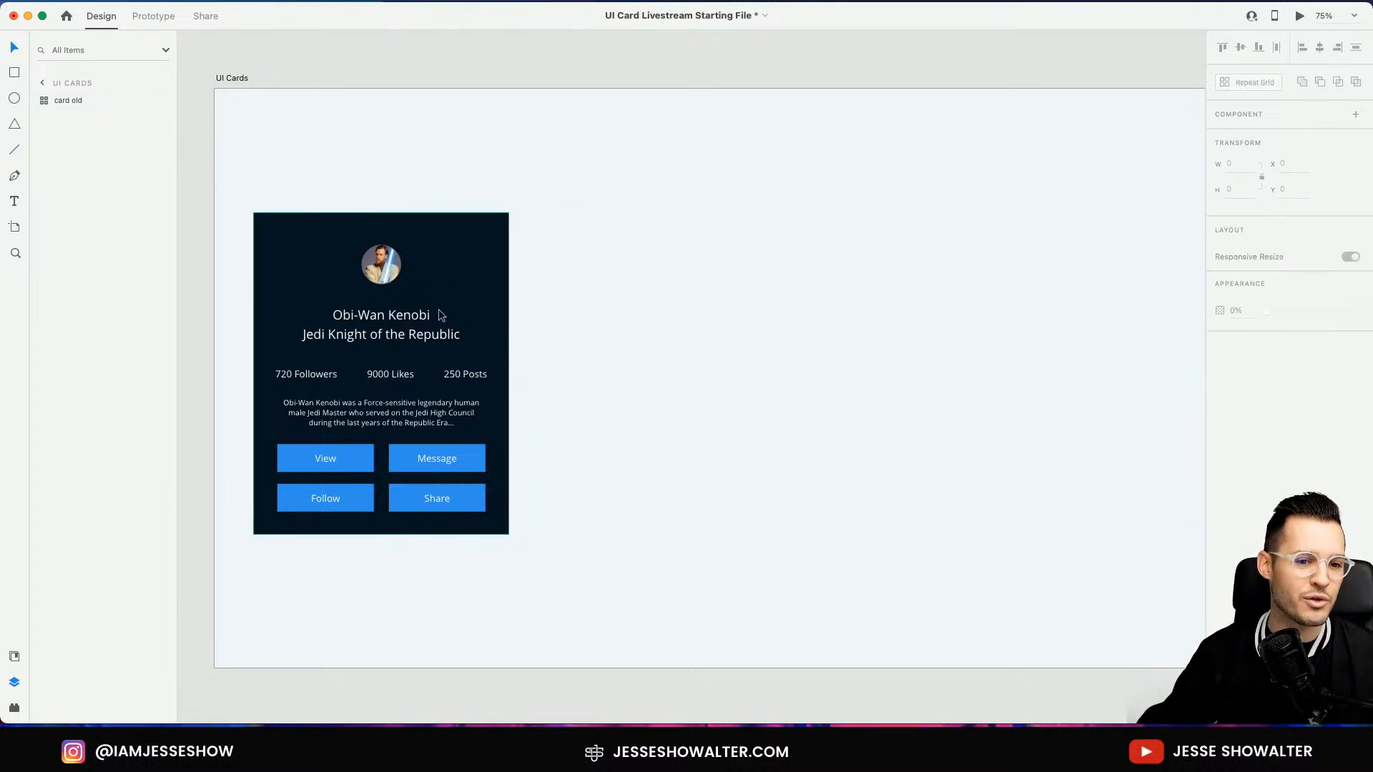
key("super+z")
Move the card horizontally toward the artboard's centre, to X 676, and deselect it
left_click_drag(390, 314, 713, 314)
key("z")
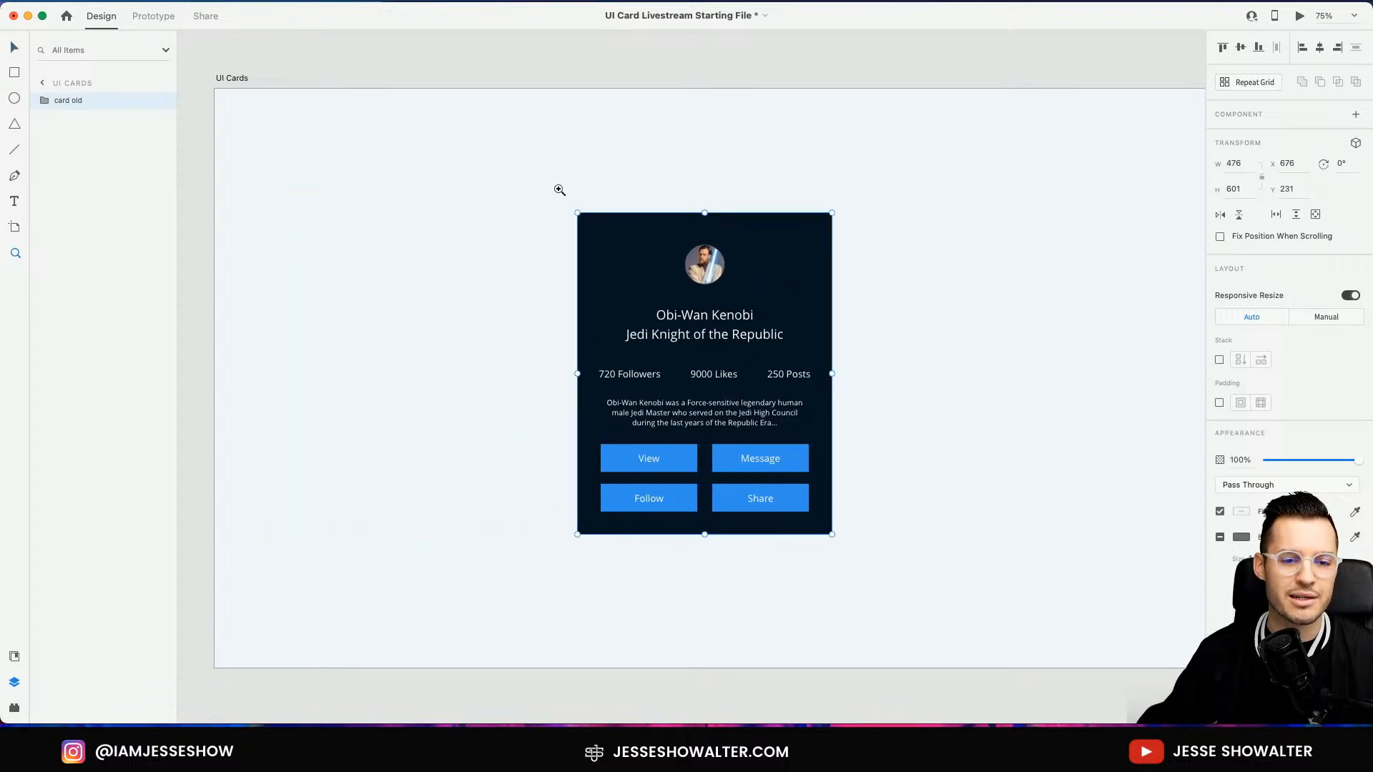
left_click_drag(559, 190, 930, 572)
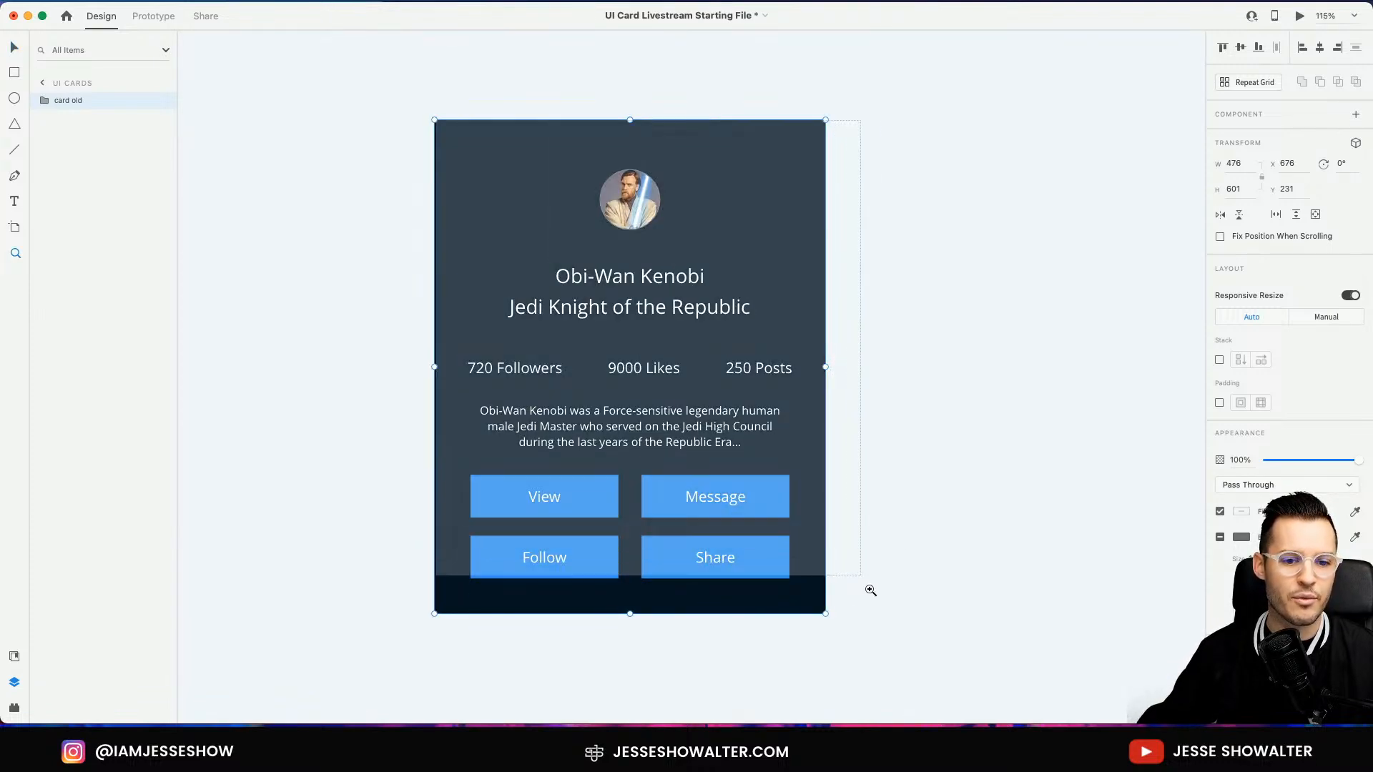
left_click_drag(973, 515, 787, 506)
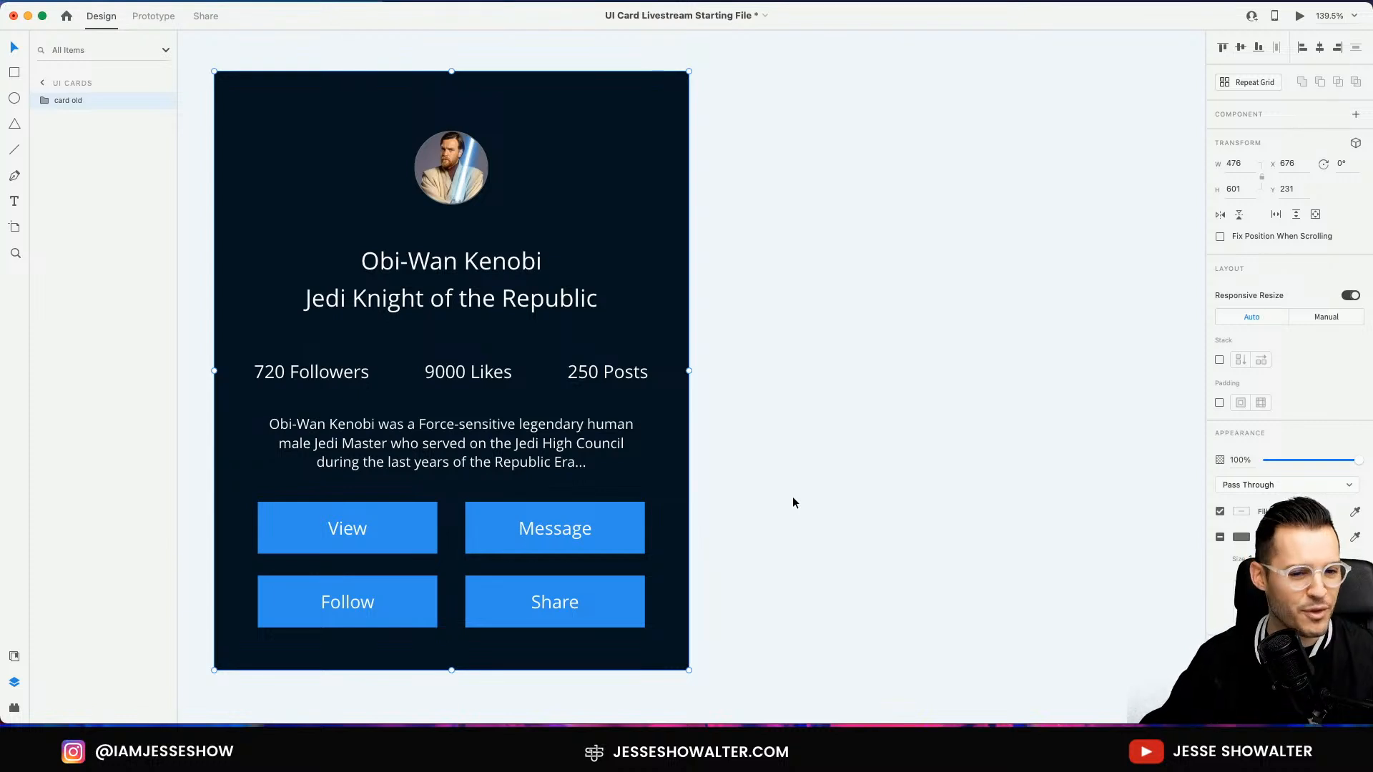
left_click(793, 498)
Duplicate the card horizontally to the right of the original, at X 1174
left_click_drag(788, 455, 795, 454)
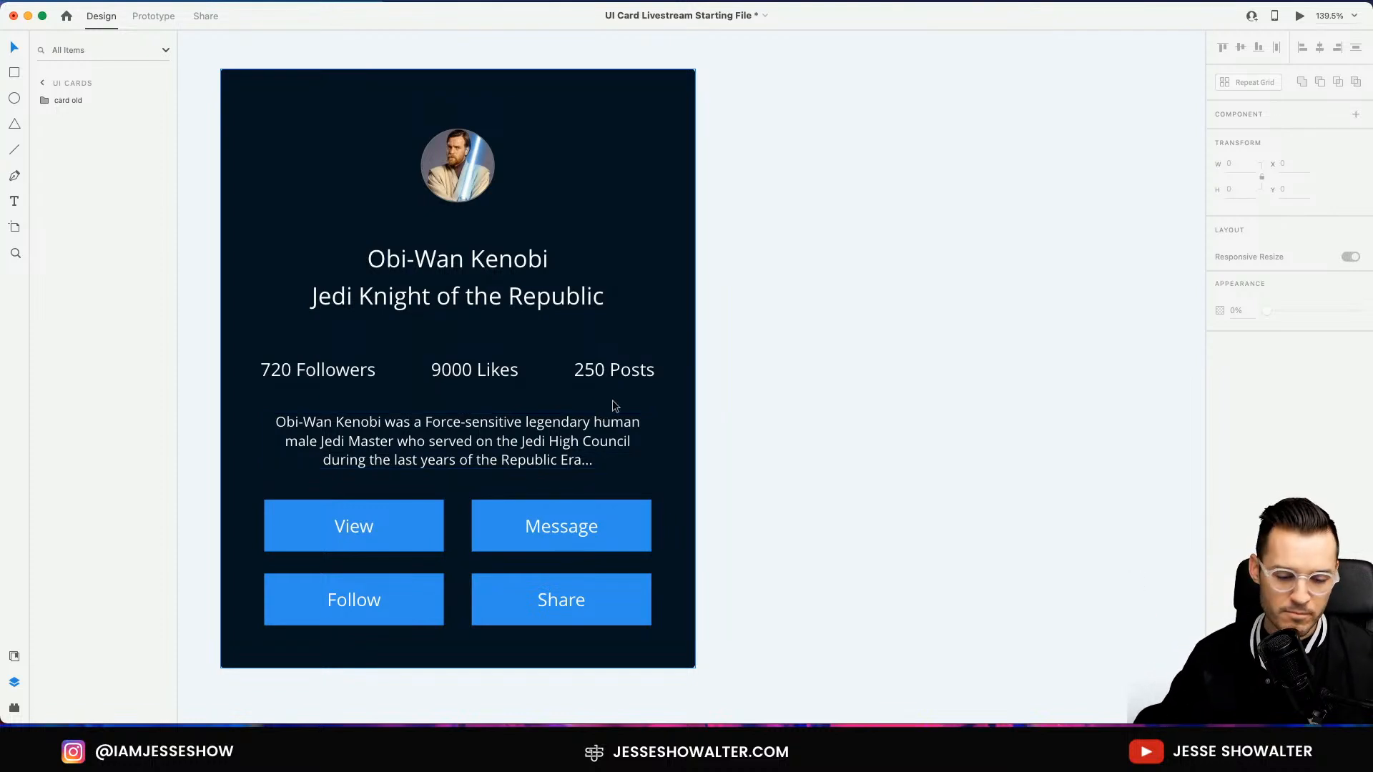
left_click_drag(798, 325, 789, 323)
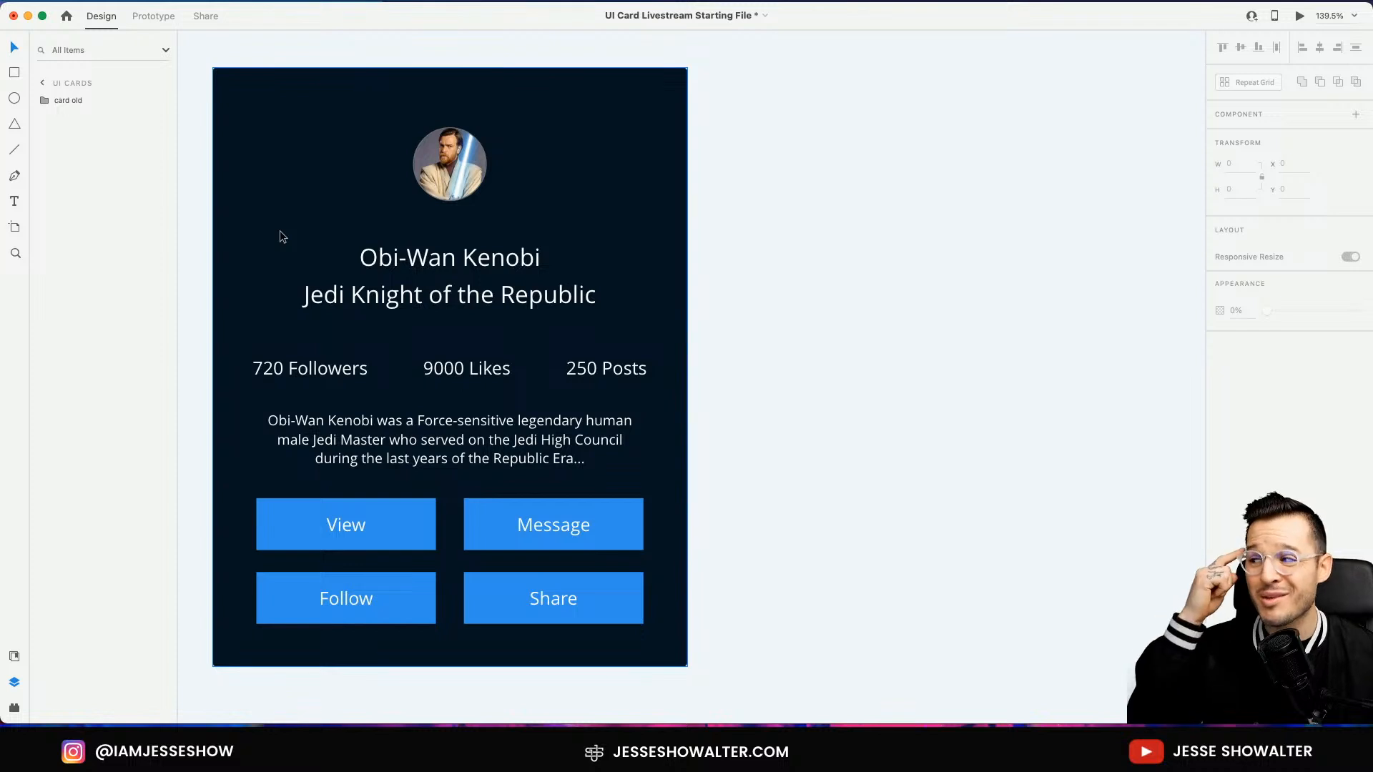
scroll(279, 230, "down", 1)
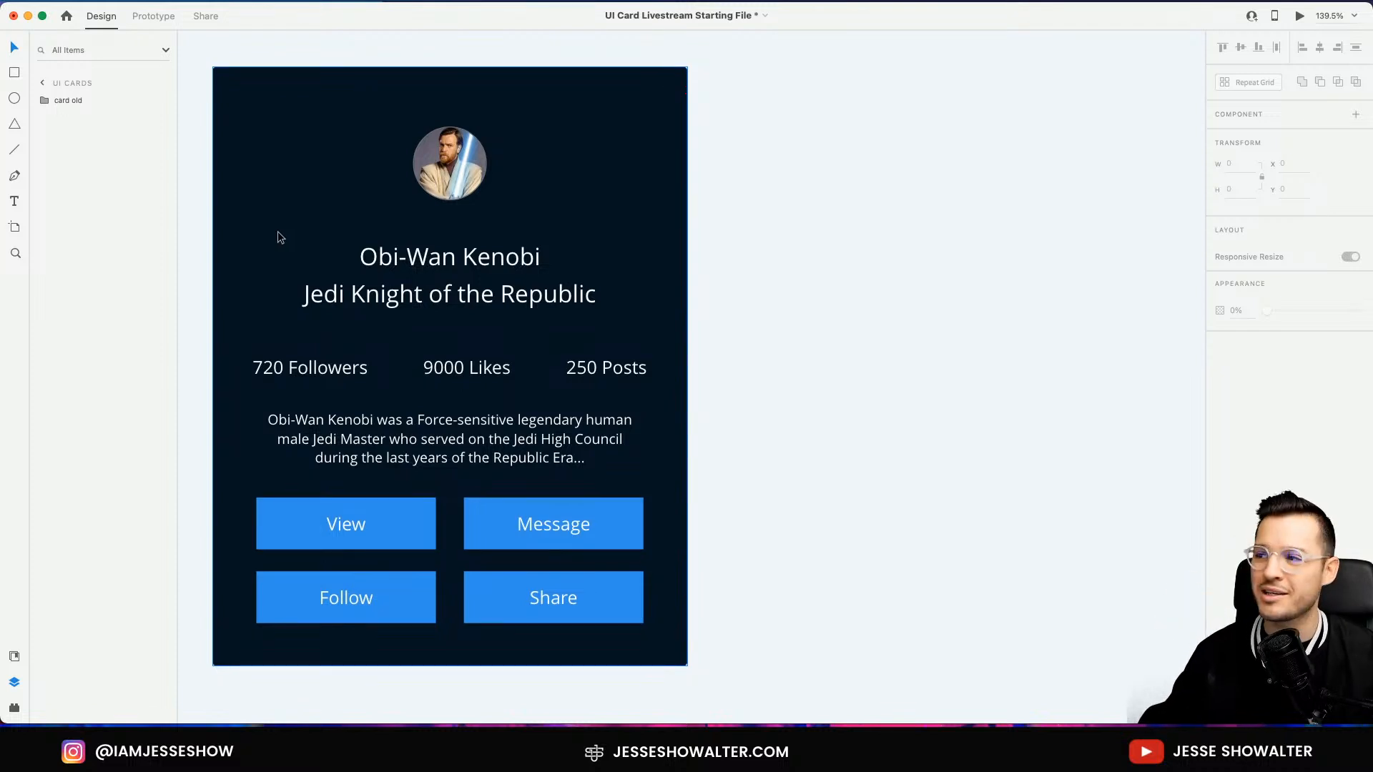
left_click_drag(278, 235, 769, 224)
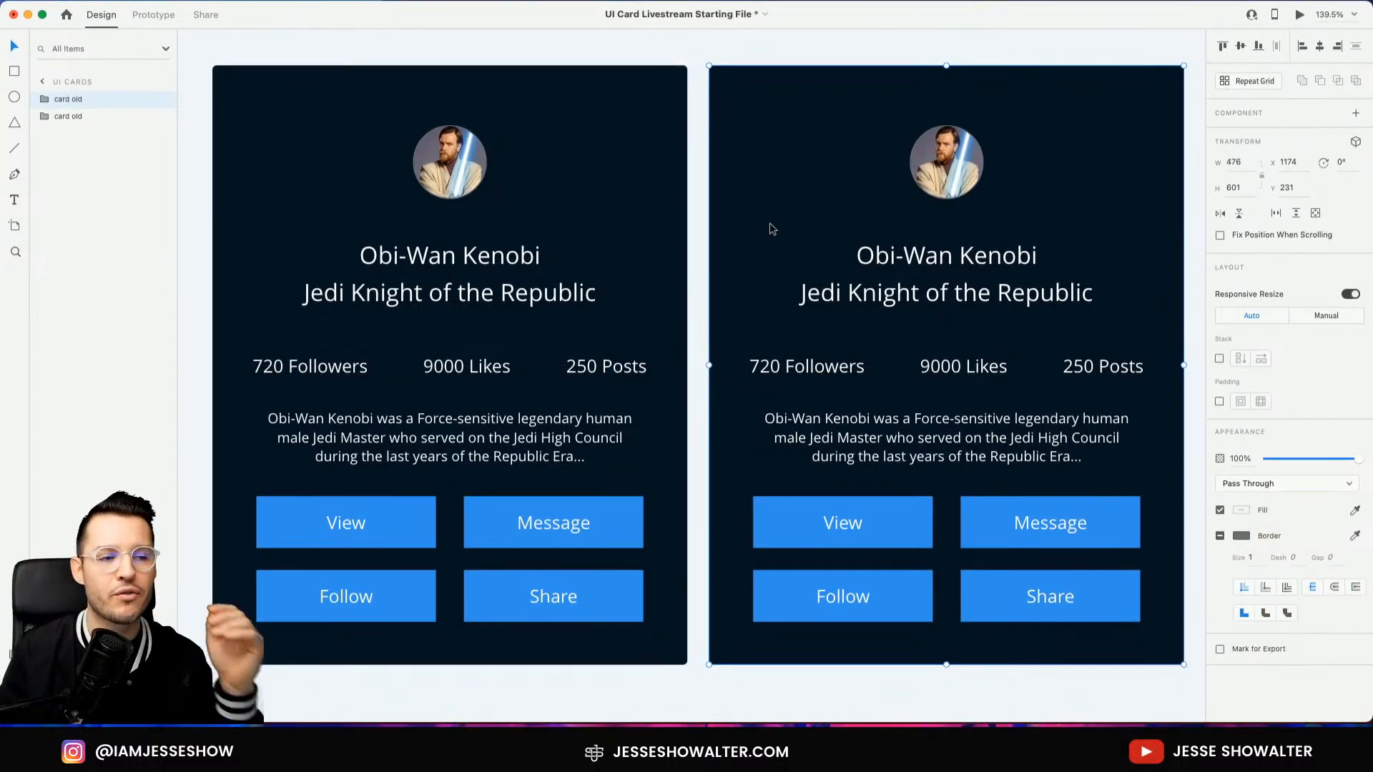
scroll(770, 227, "right", 1)
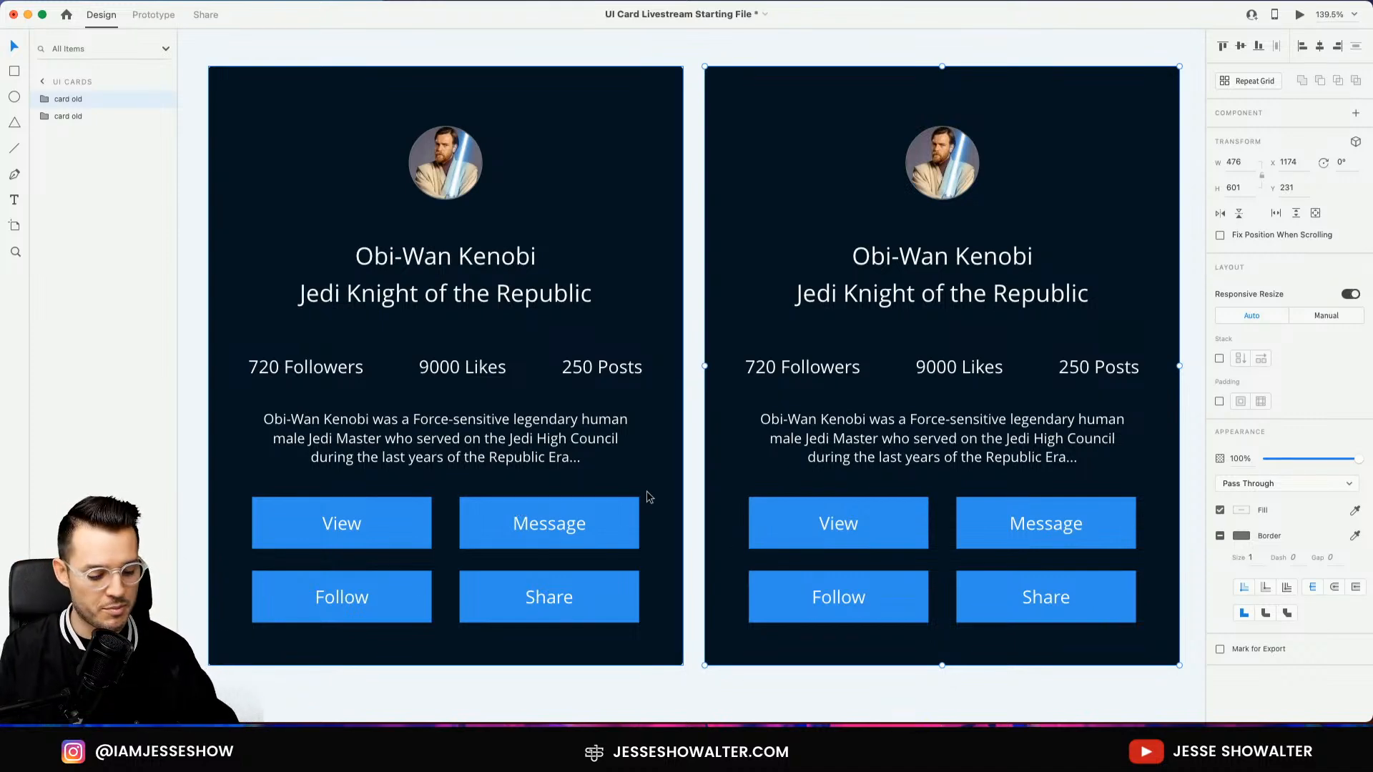
Move the original card left to leave a 214 px gap before the copy, and shift both cards left so the original sits at X 355
key("super+1")
left_click(820, 82)
left_click_drag(891, 115, 749, 112)
left_click_drag(596, 154, 612, 149)
scroll(612, 148, "left", 5)
left_click_drag(765, 217, 645, 218)
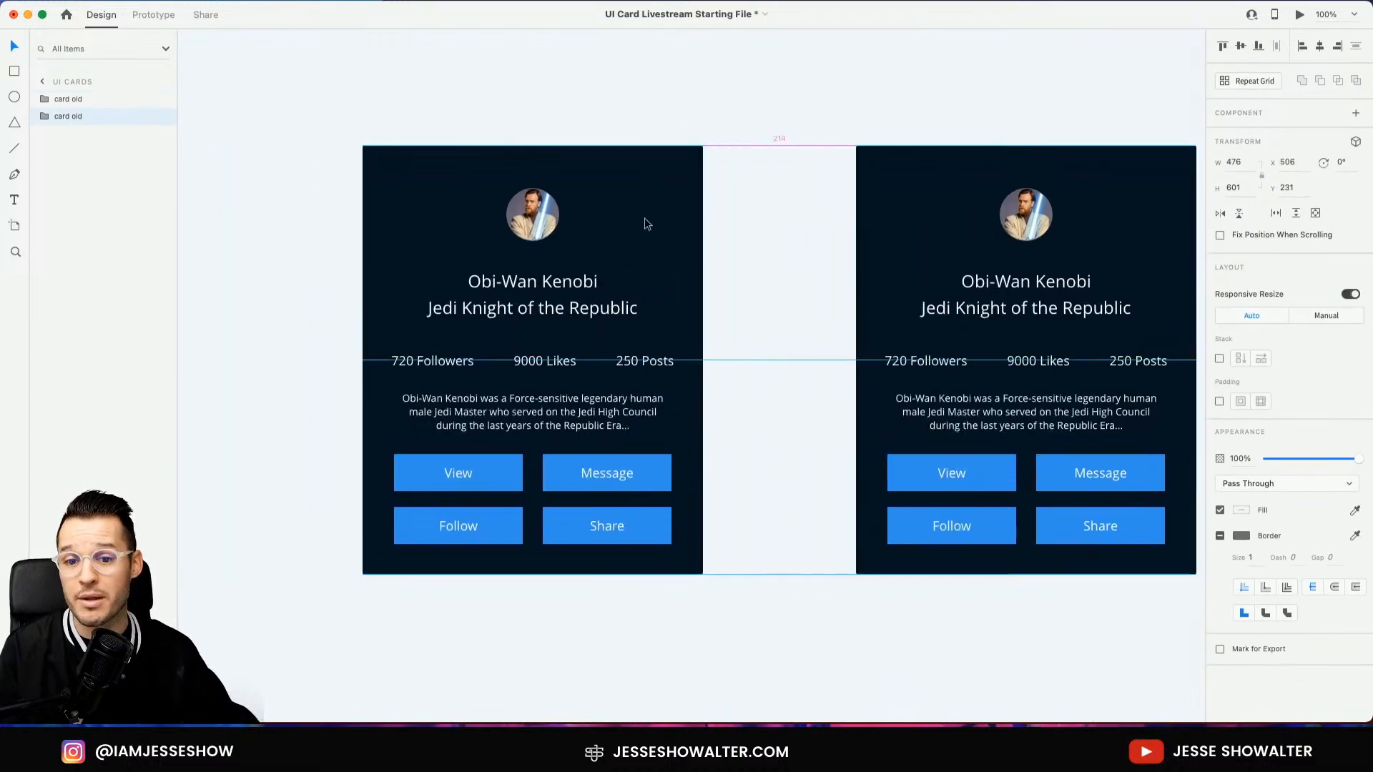
left_click(954, 197, "shift")
left_click_drag(954, 197, 831, 191)
left_click(861, 97)
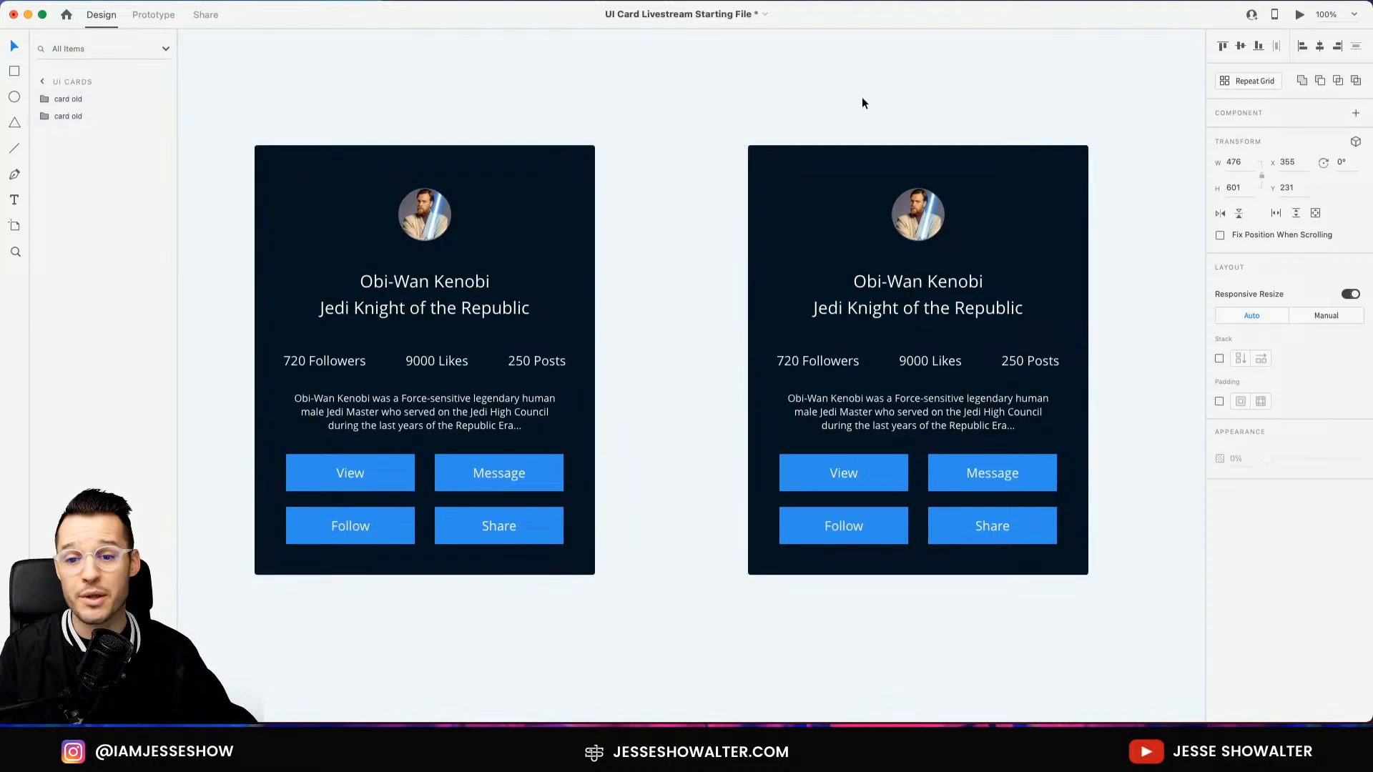
Delete the biography paragraph from the copied card on the right
key("z")
mouse_move(644, 117)
left_mouse_down()
mouse_move(1033, 603)
mouse_move(1077, 612)
left_mouse_up()
scroll(578, 610, "left", 2)
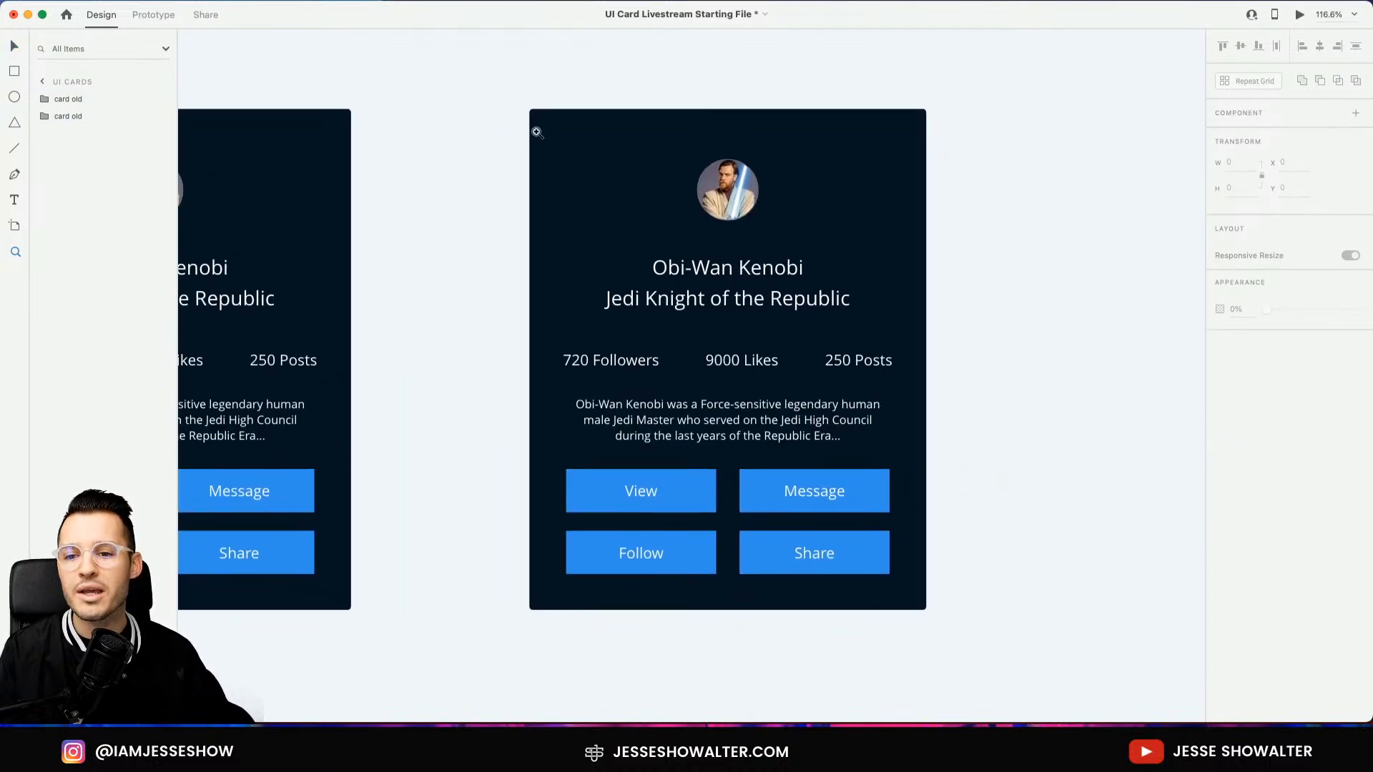
left_click_drag(515, 100, 931, 615)
key("v")
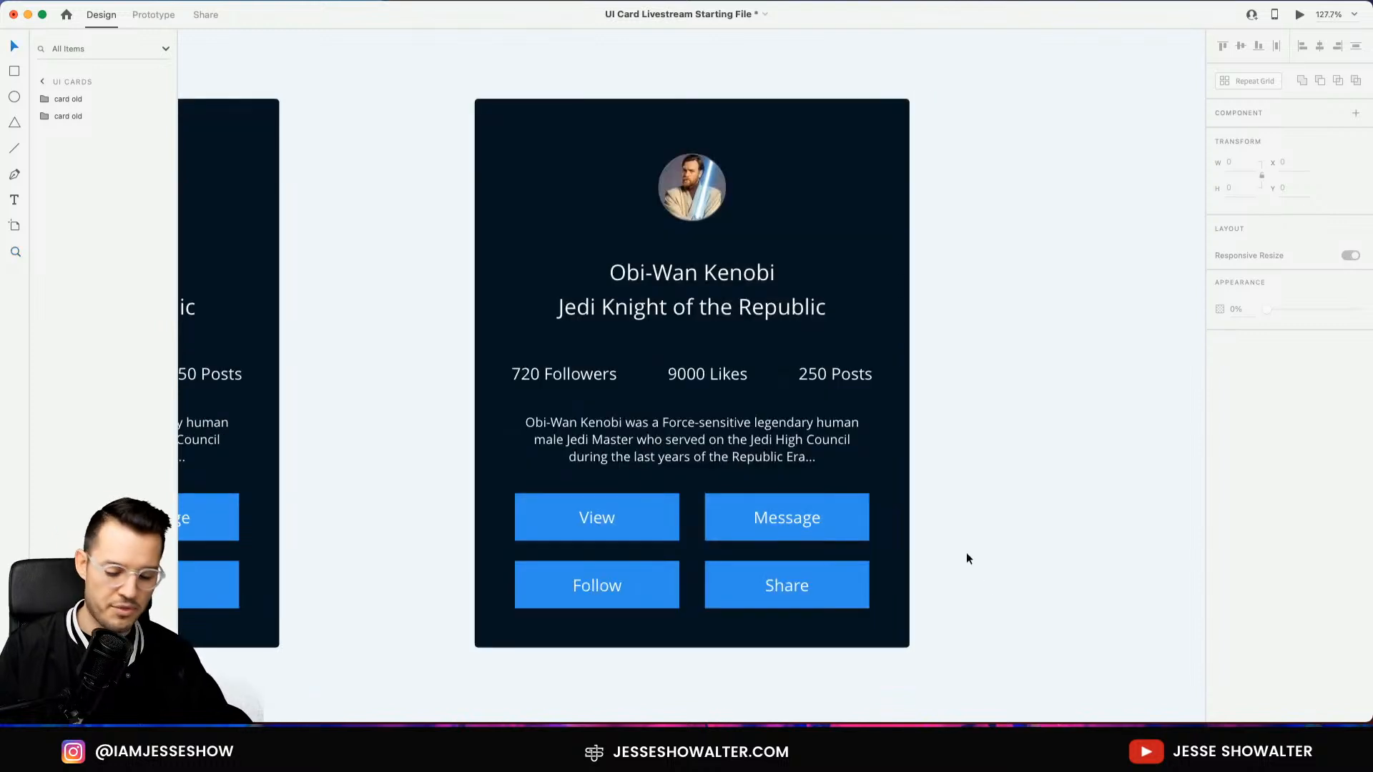
left_click(767, 449)
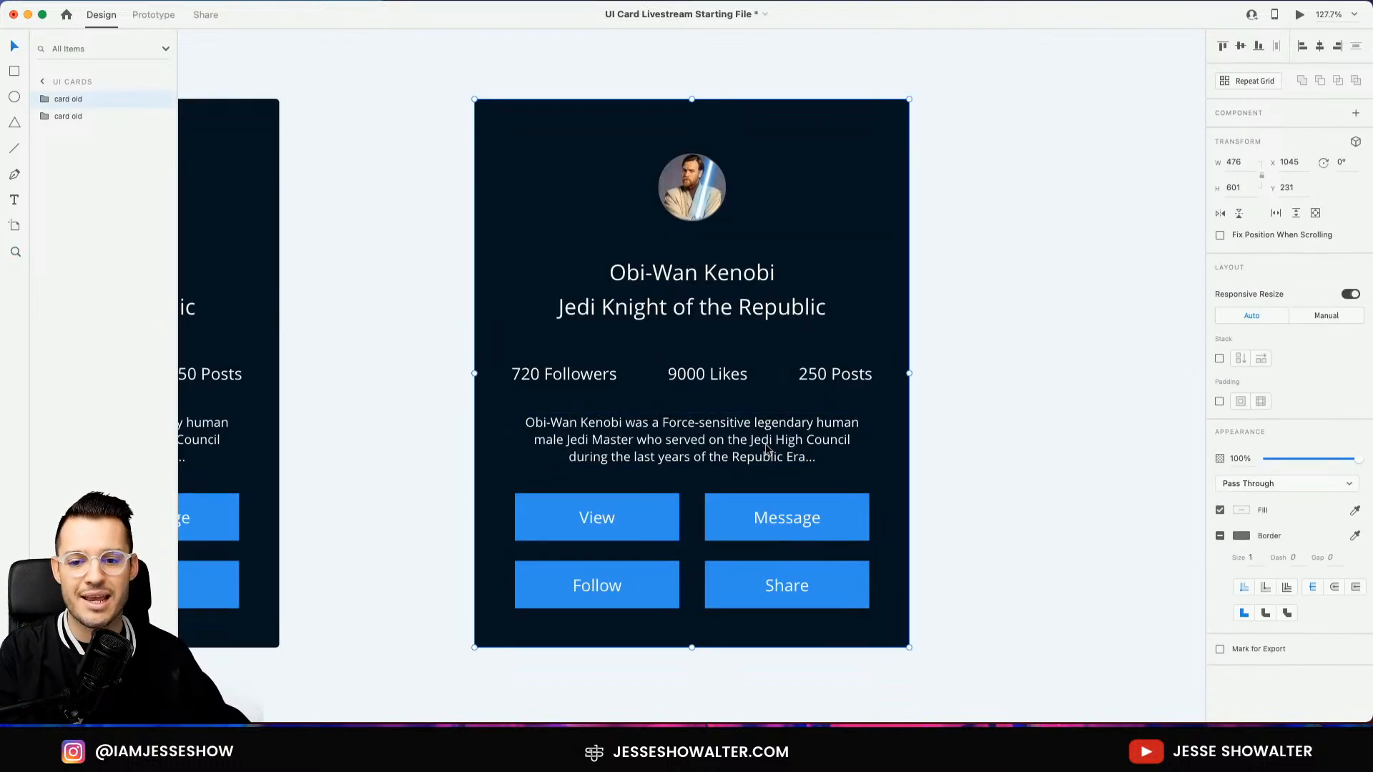
double_click(768, 449)
key("Delete")
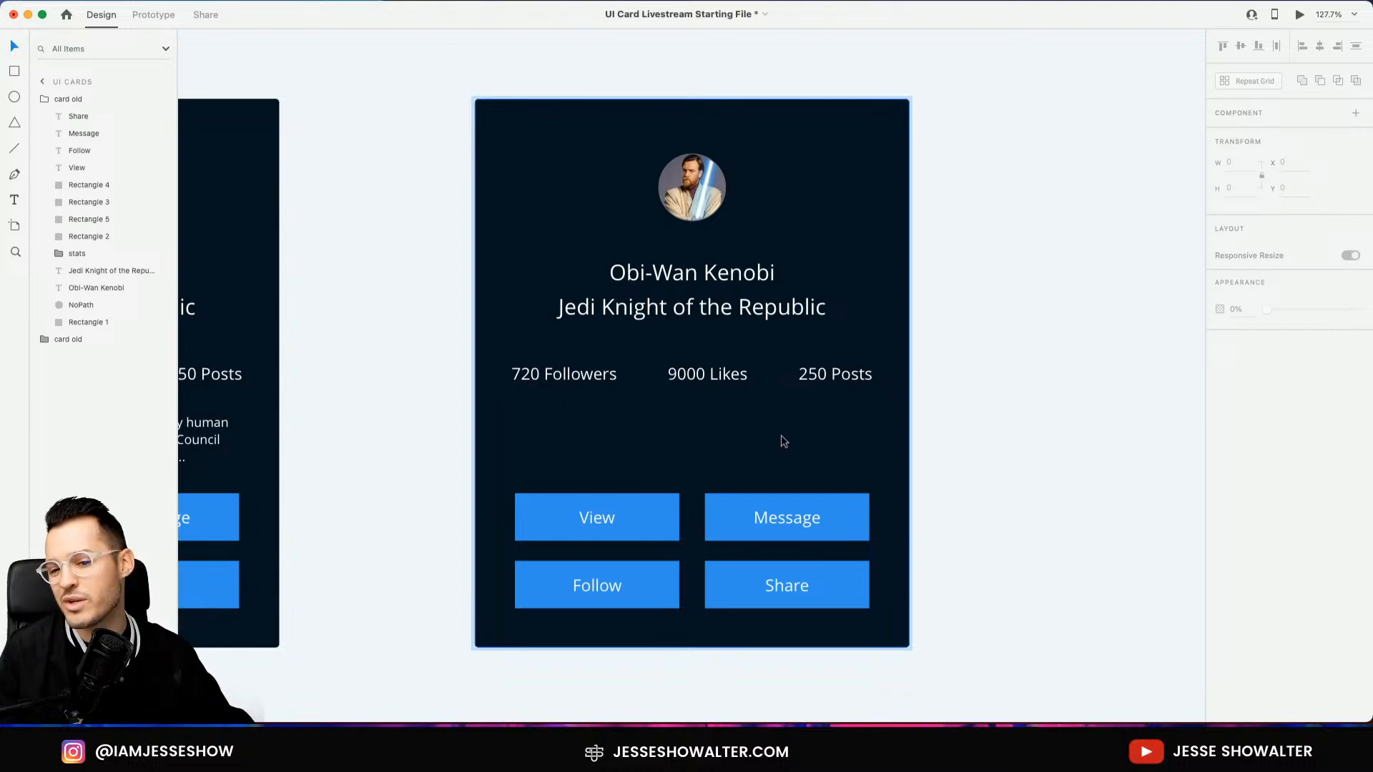
Delete the "9000 Likes" stat from the copied card and select the card's background rectangle
double_click(722, 374)
key("Delete")
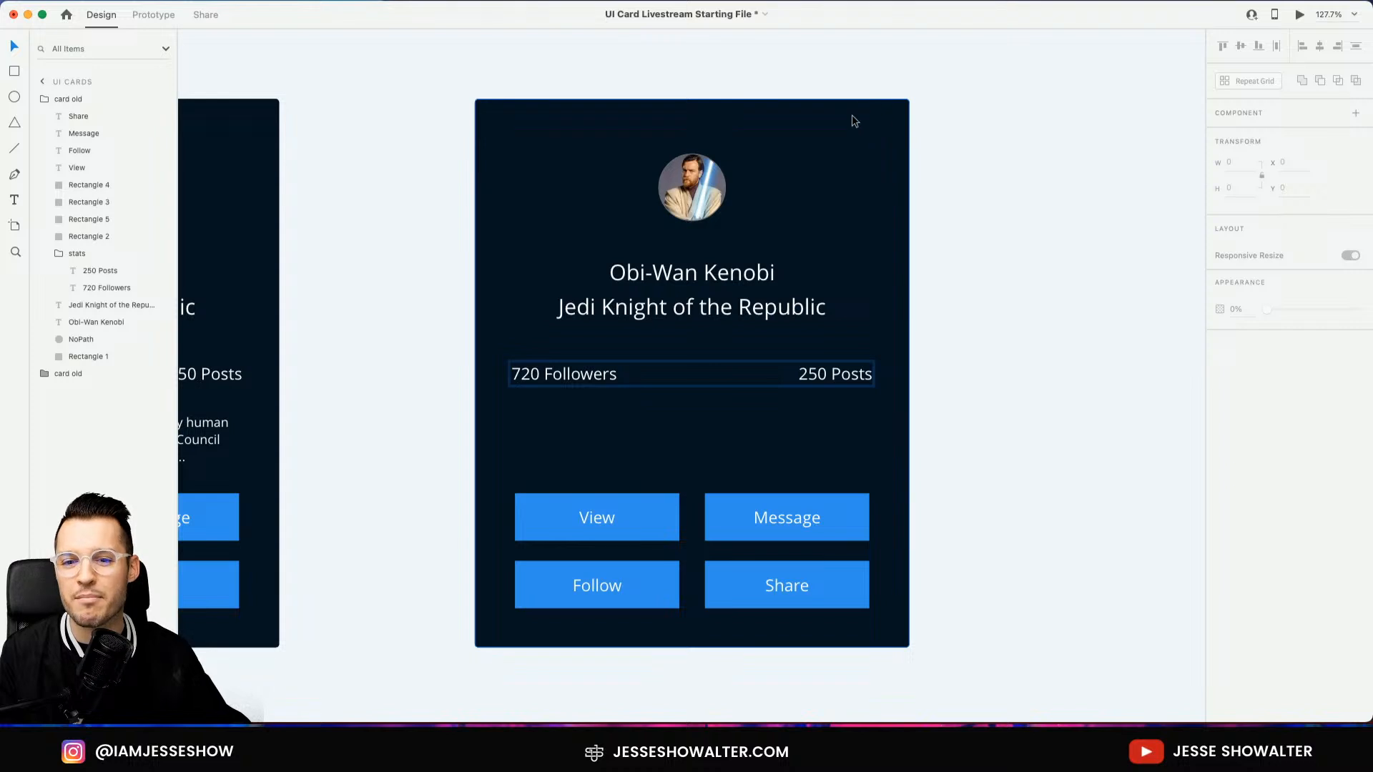
left_click(707, 459)
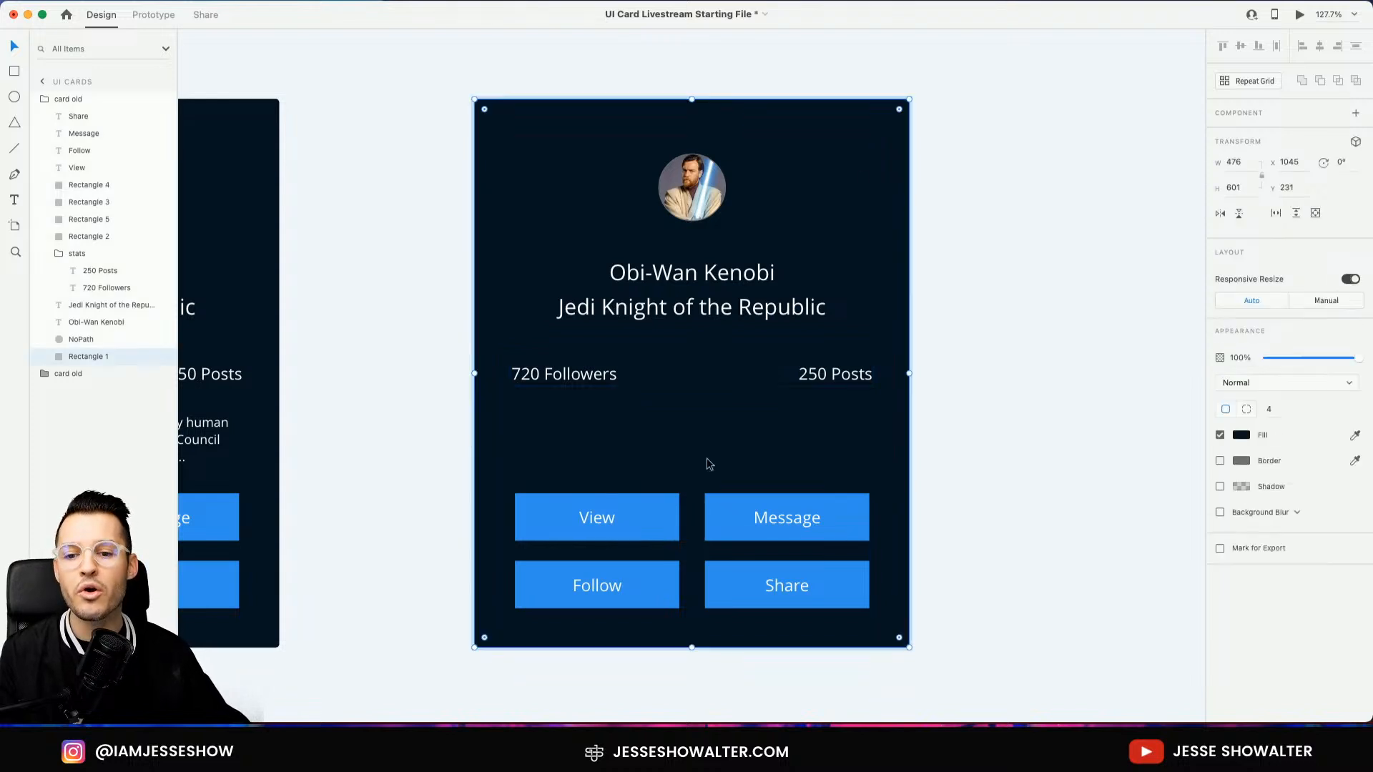
scroll(711, 398, "down", 3)
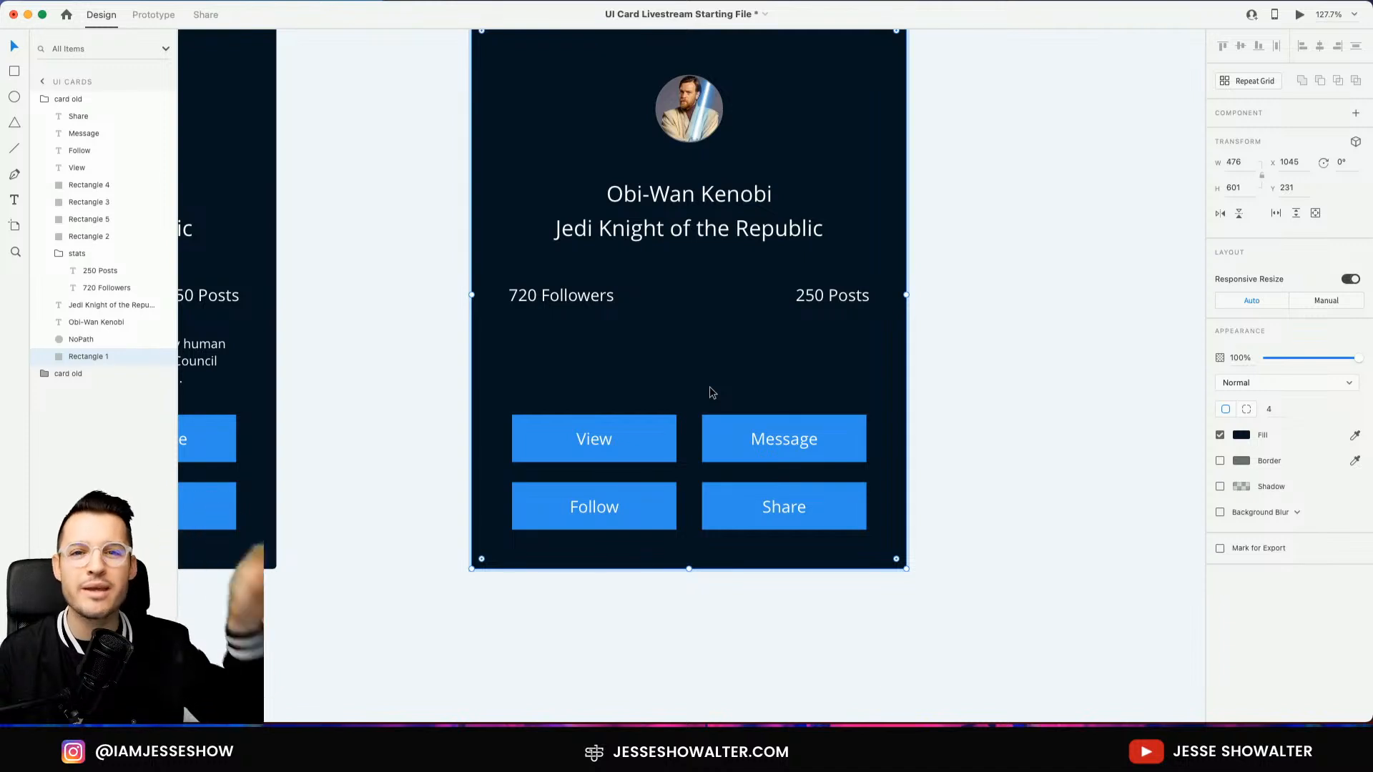
left_click_drag(727, 389, 720, 410)
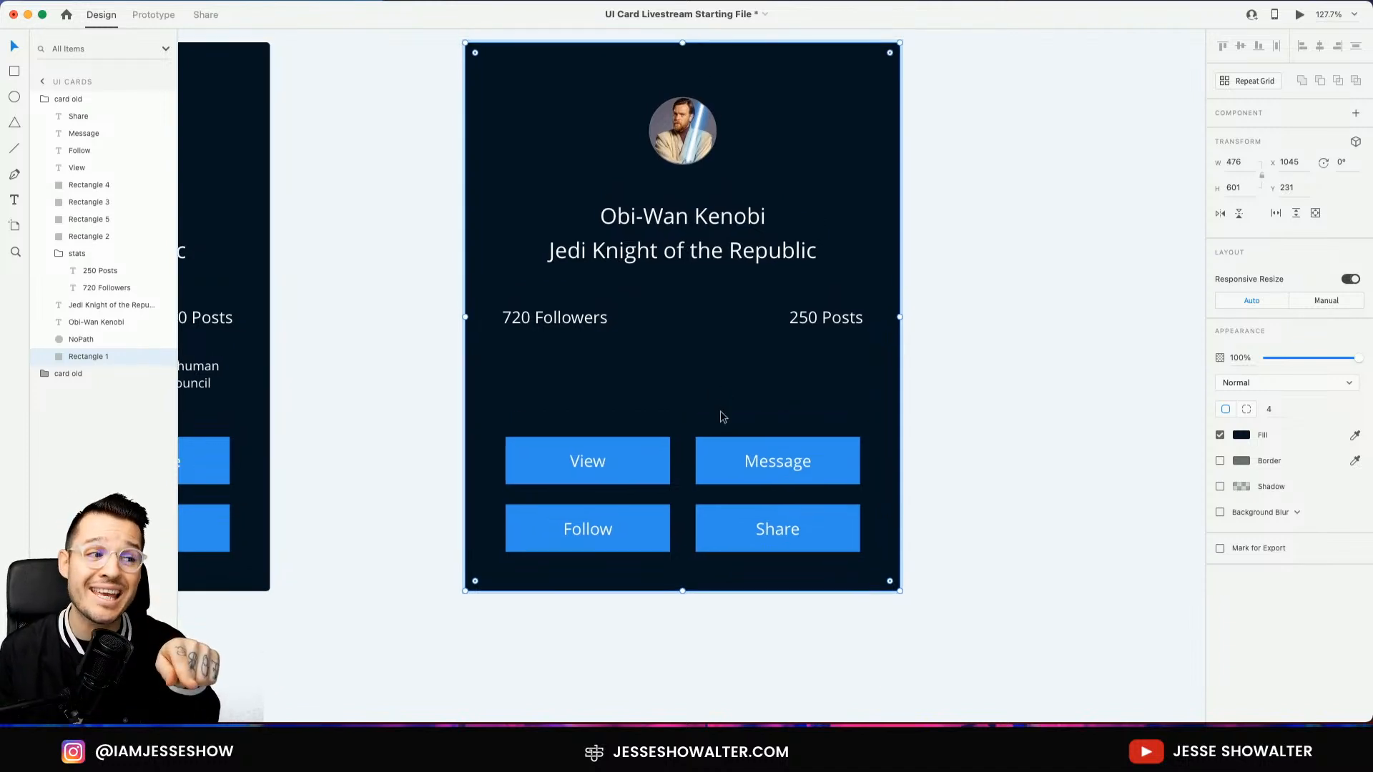
mouse_move(715, 413)
left_mouse_down()
mouse_move(762, 405)
mouse_move(726, 411)
left_mouse_up()
left_click(759, 452)
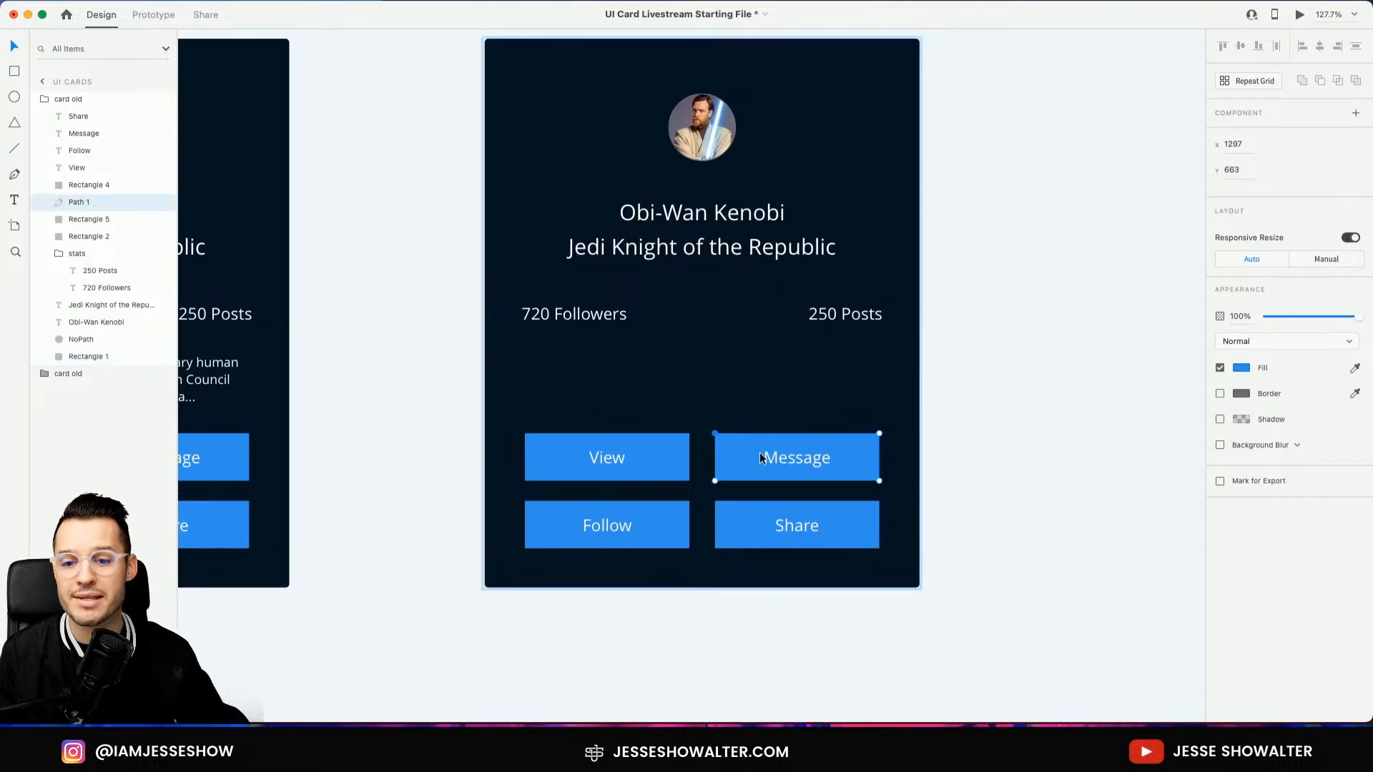
left_click(754, 399)
left_click(744, 454)
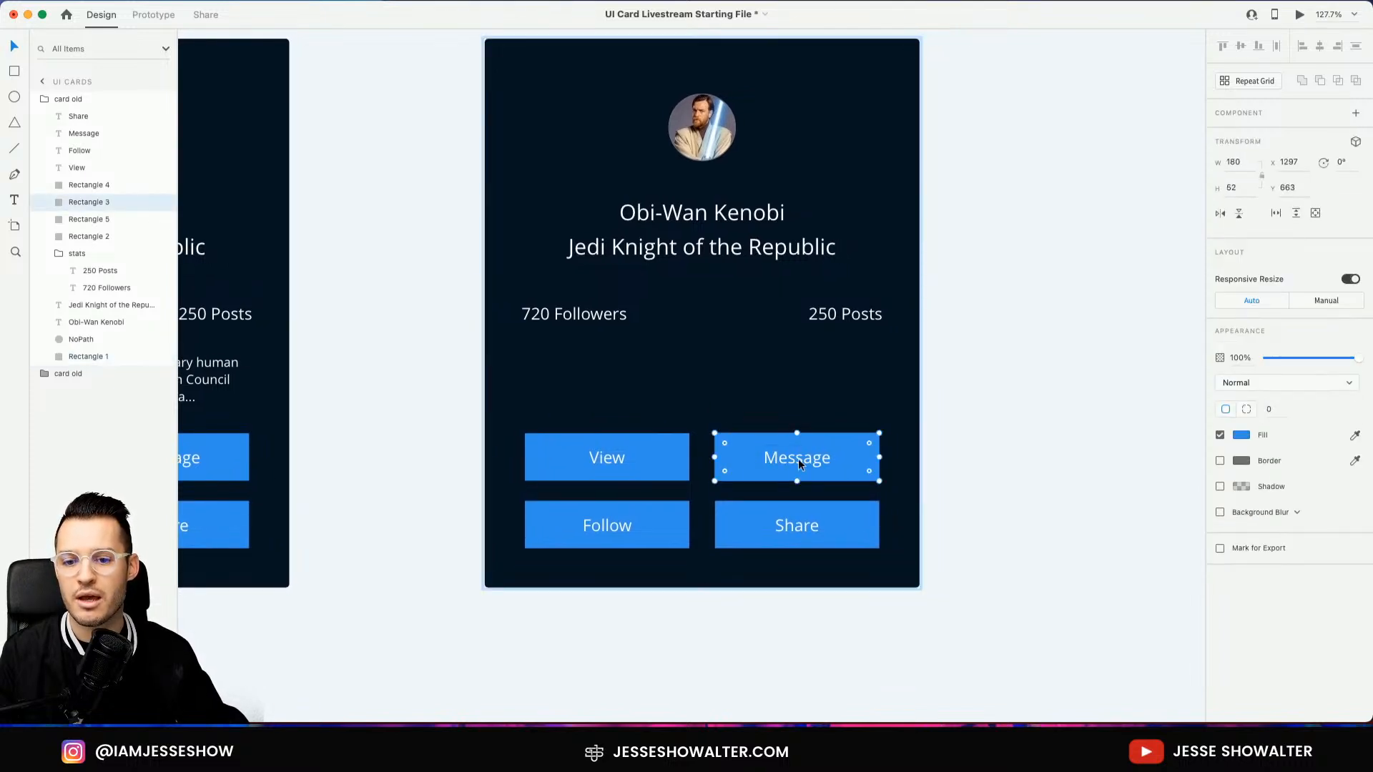
left_click(603, 520)
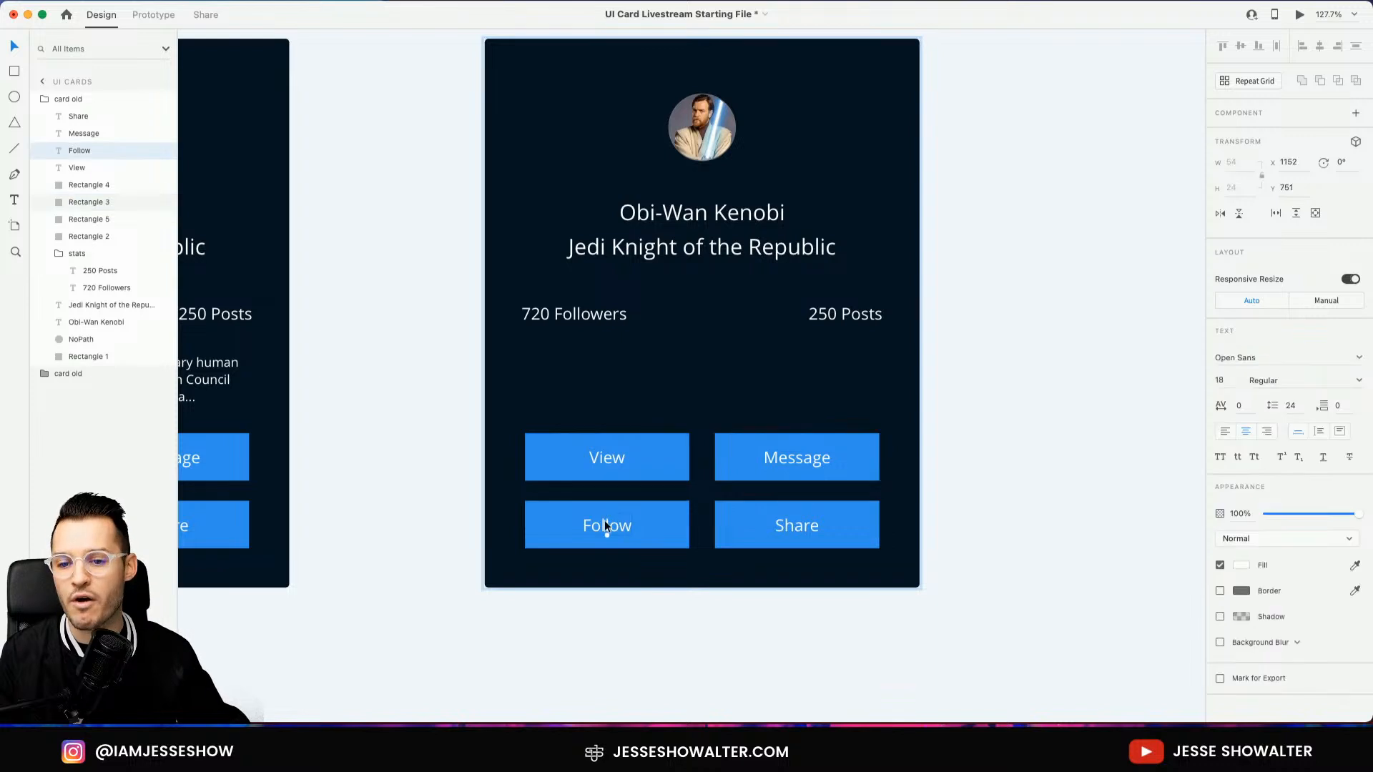
Delete the View and Share buttons, including their labels and rectangles, from the copied card
left_click(629, 467)
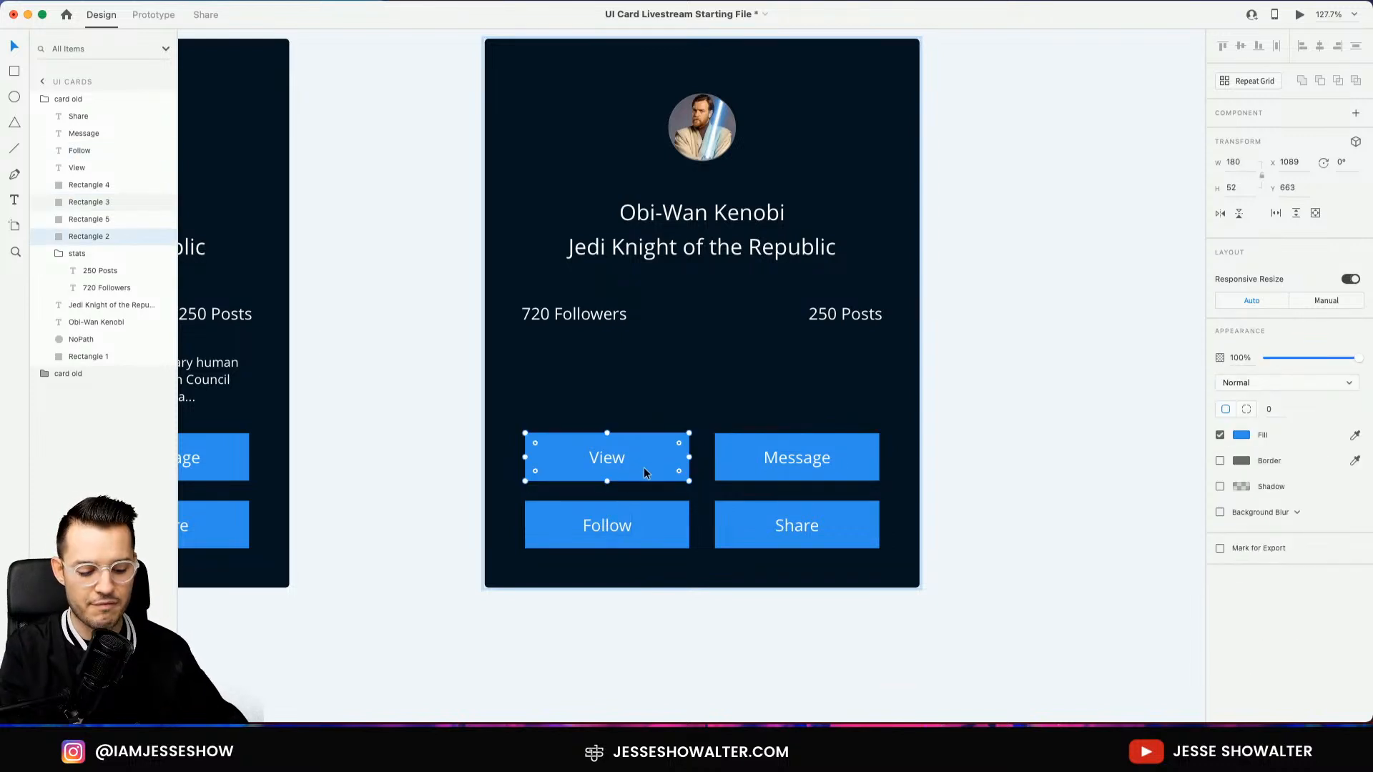
key("Delete")
left_click(611, 465)
key("Delete")
left_click(790, 525)
key("Delete")
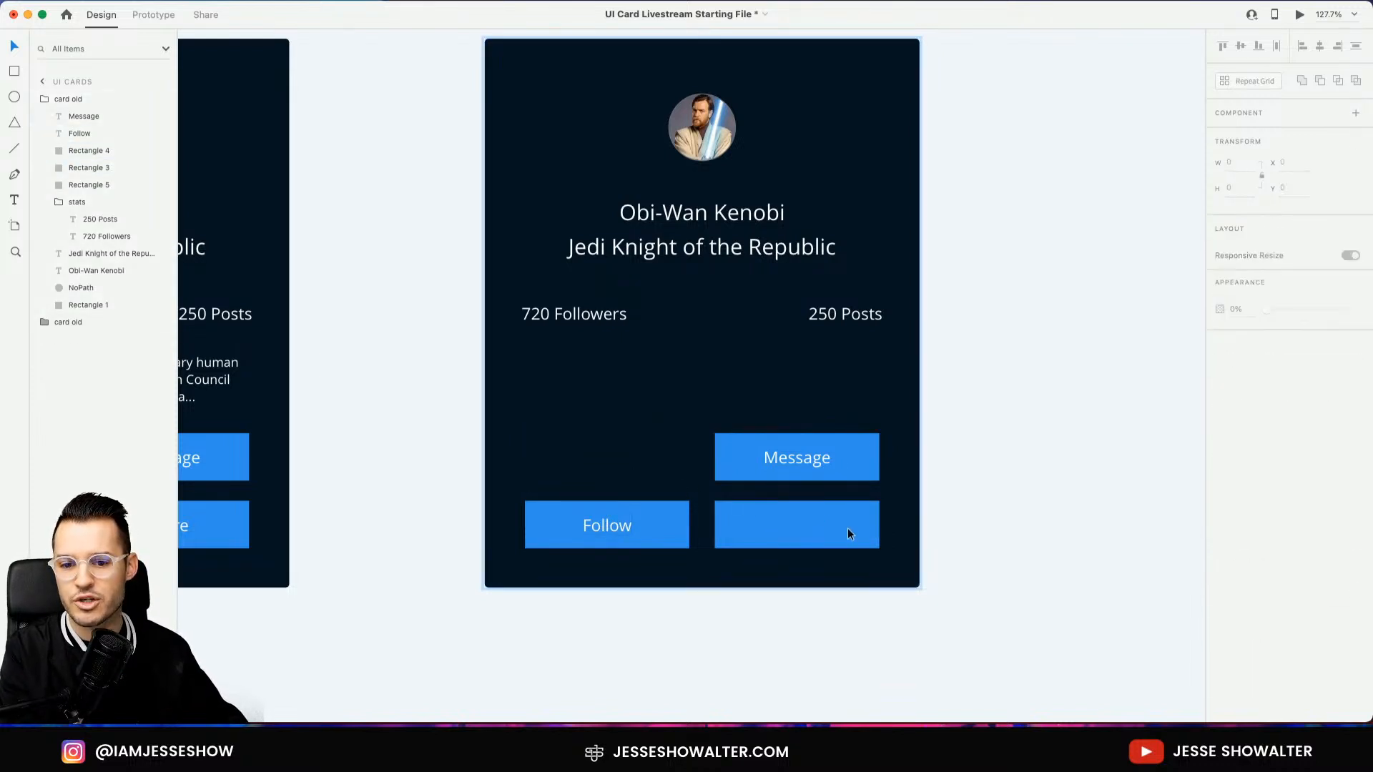
left_click(852, 527)
key("Delete")
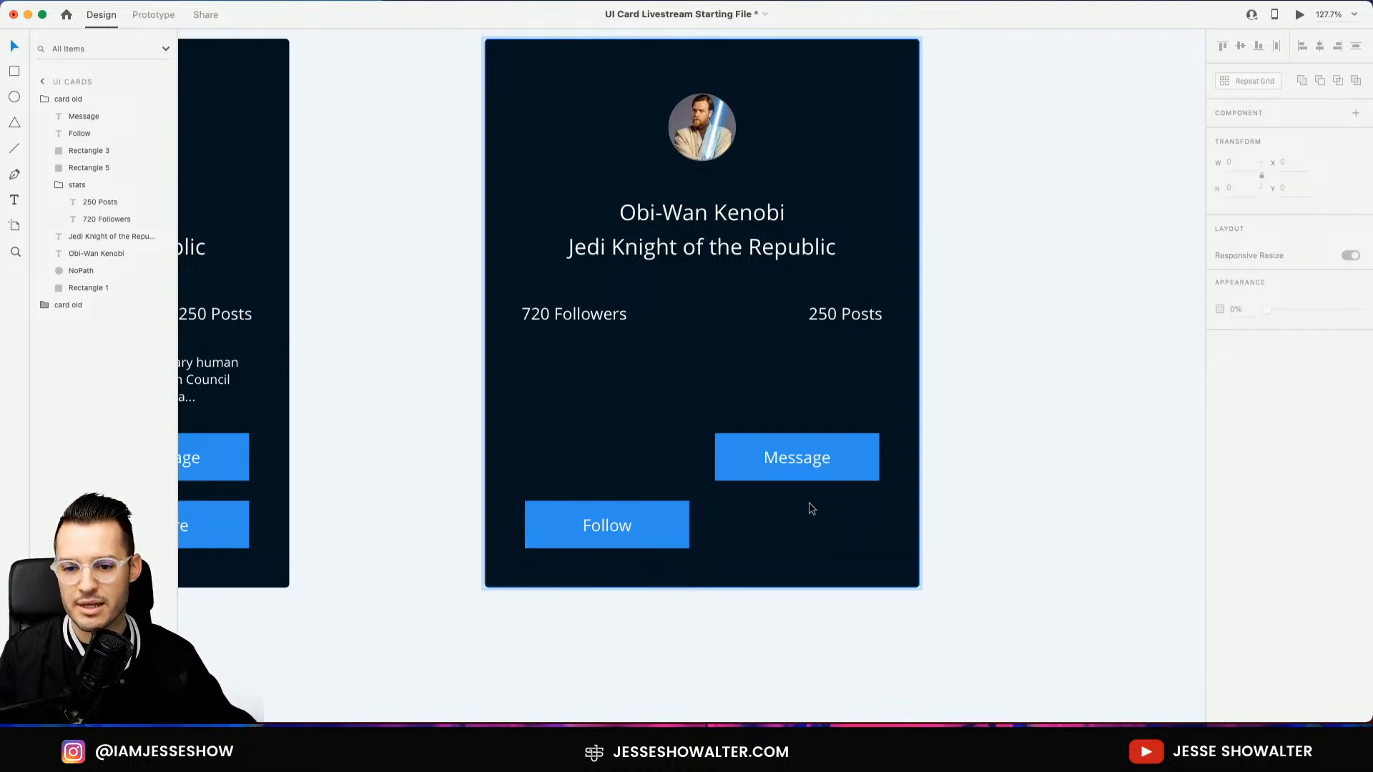
Move the copied card's Message button down in line with Follow, and shift both buttons up together to Y 701
left_click(798, 457)
left_click(865, 457, "shift")
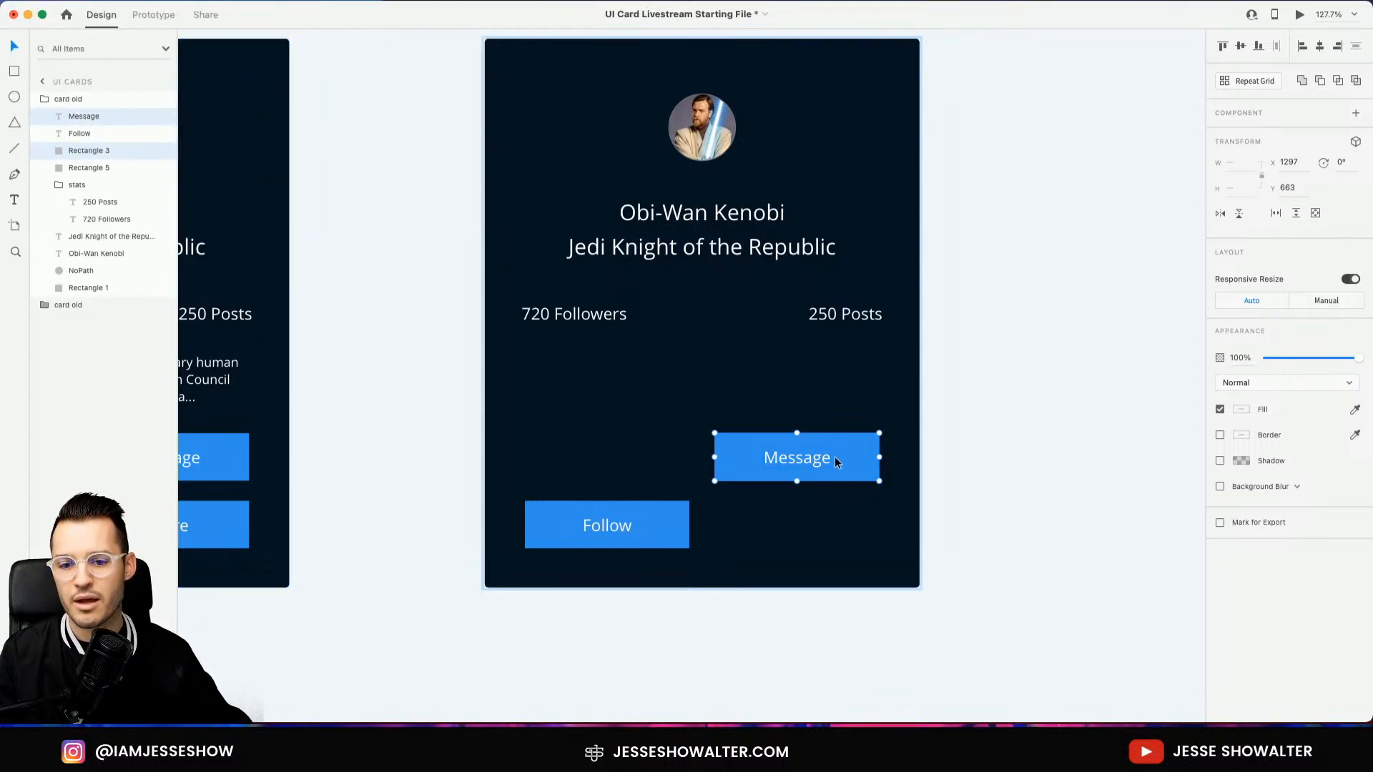
left_click_drag(835, 456, 836, 529)
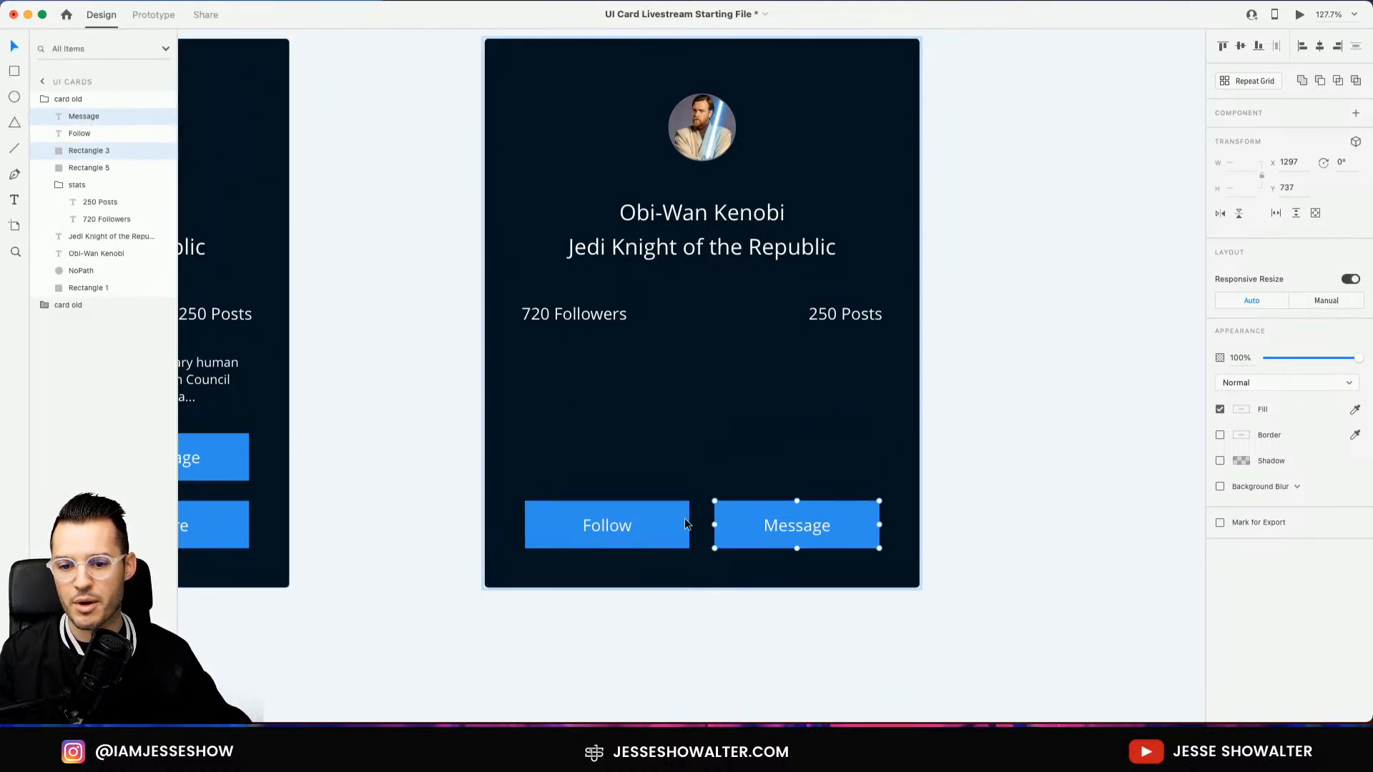
left_click(637, 521, "shift")
left_click(616, 523, "shift")
left_click_drag(616, 523, 618, 485)
scroll(631, 374, "left", 10)
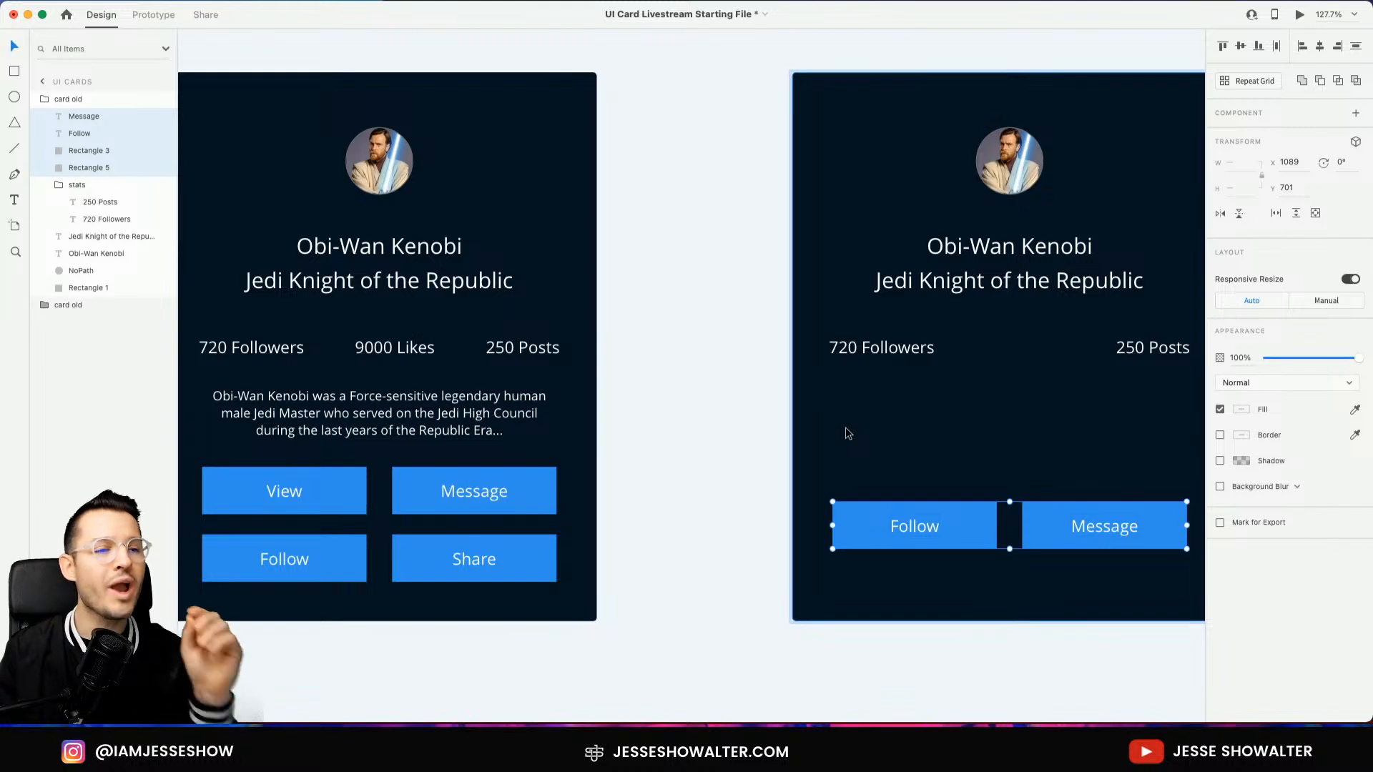
Move the copied card closer to the original, at X 924
key("Escape")
left_click_drag(885, 377, 775, 379)
left_click_drag(667, 372, 696, 386)
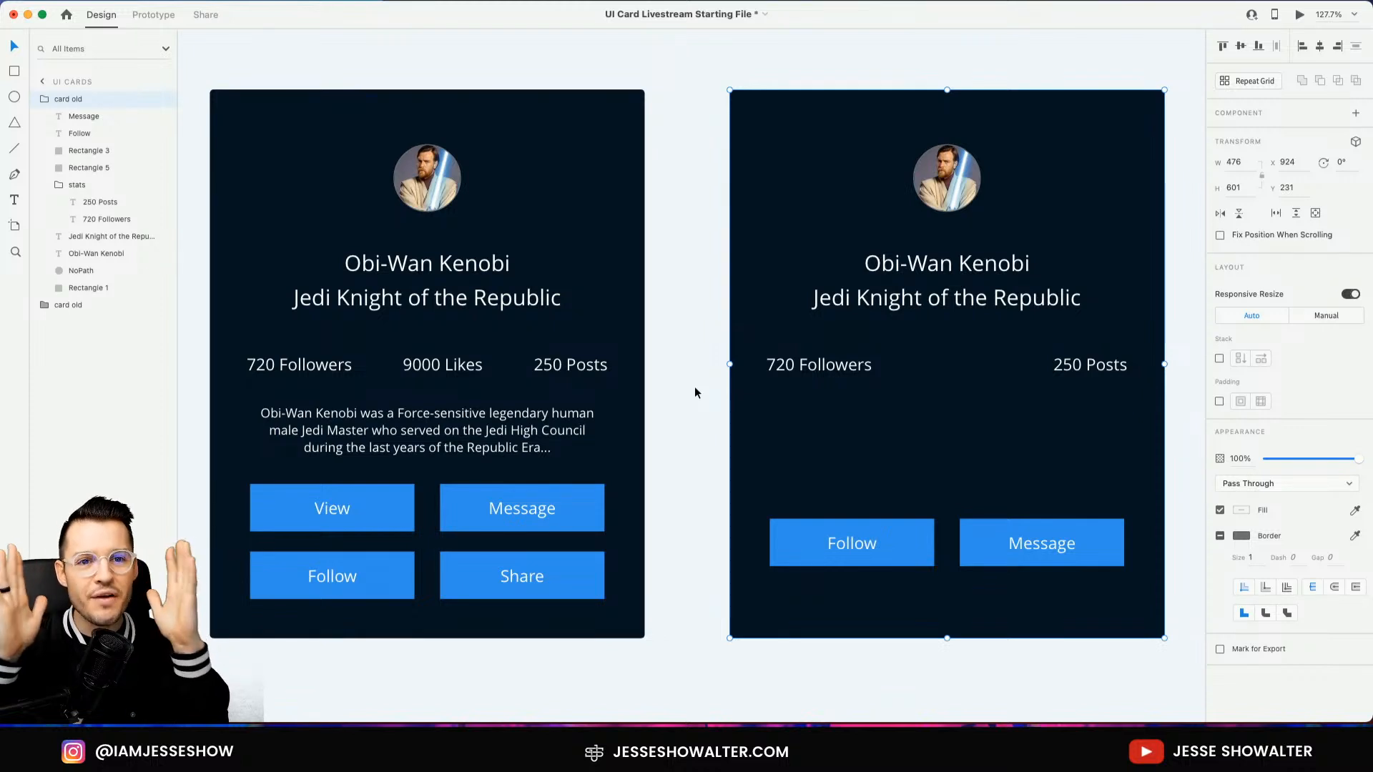
Move the copied card's followers and posts stats closer together, making the stats group 248 px wide at X 1024
double_click(856, 374)
double_click(828, 371)
left_click_drag(828, 371, 1013, 371)
left_click(1070, 398)
double_click(1051, 368)
key("shift+Left")
key("shift+Left")
key("shift+Left")
key("shift+Left")
key("shift+Left")
key("shift+Left")
key("shift+Left")
key("shift+Left")
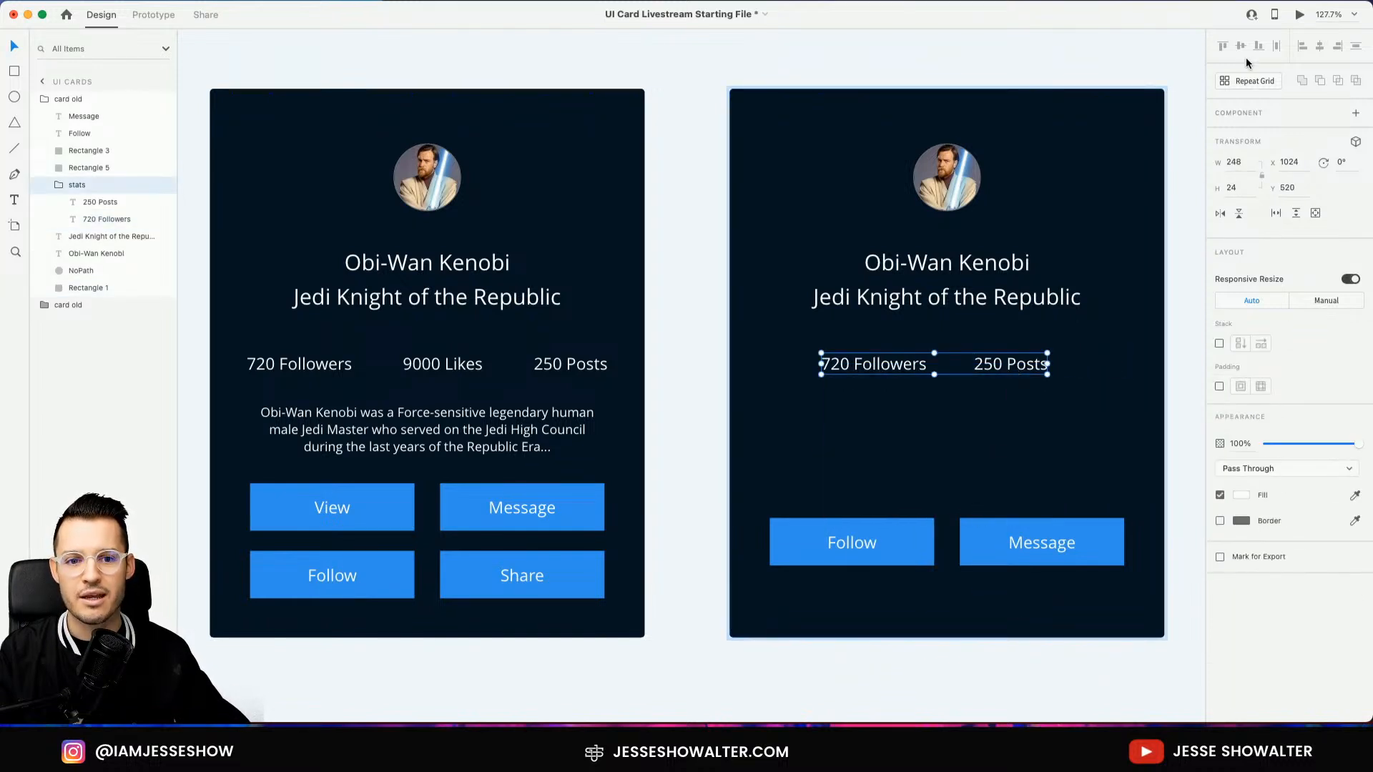
left_click(1151, 132, "shift")
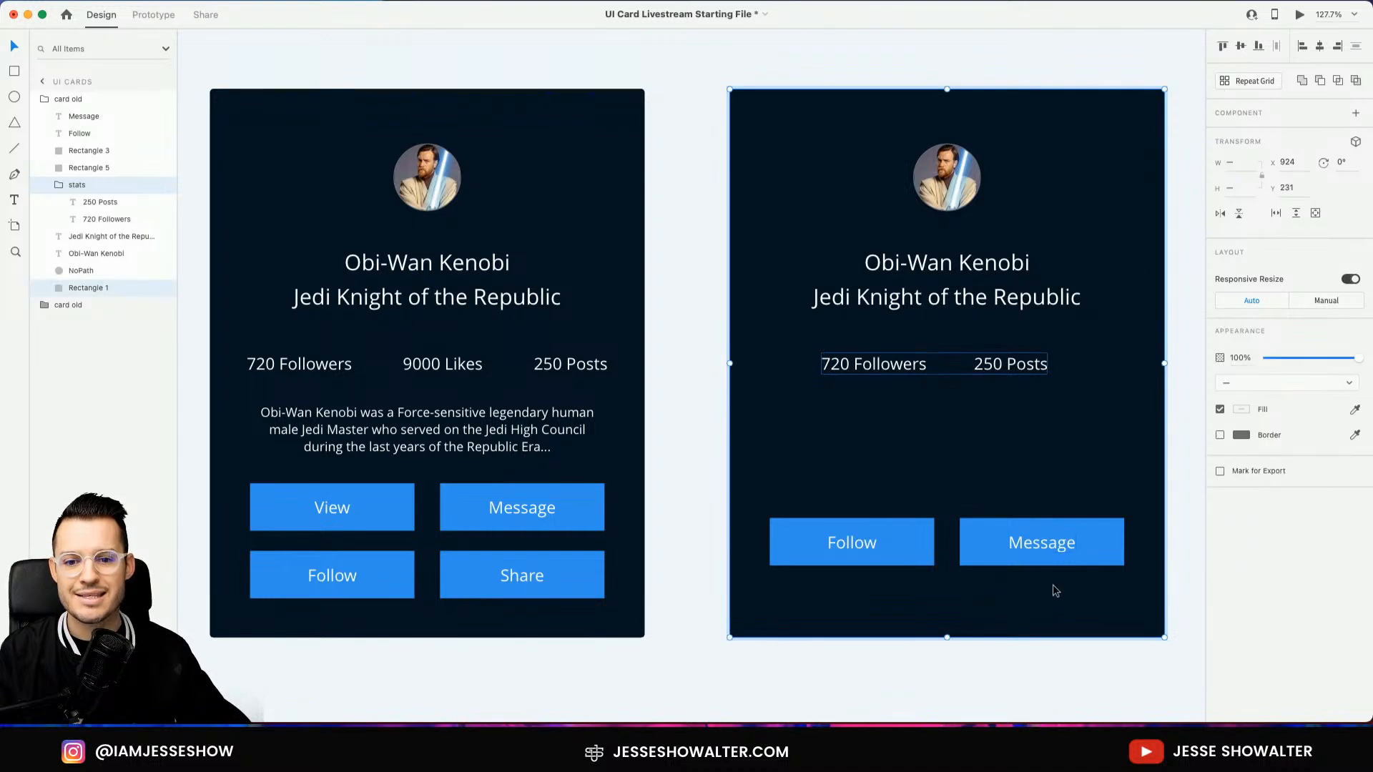
left_click(977, 654)
scroll(910, 653, "right", 1)
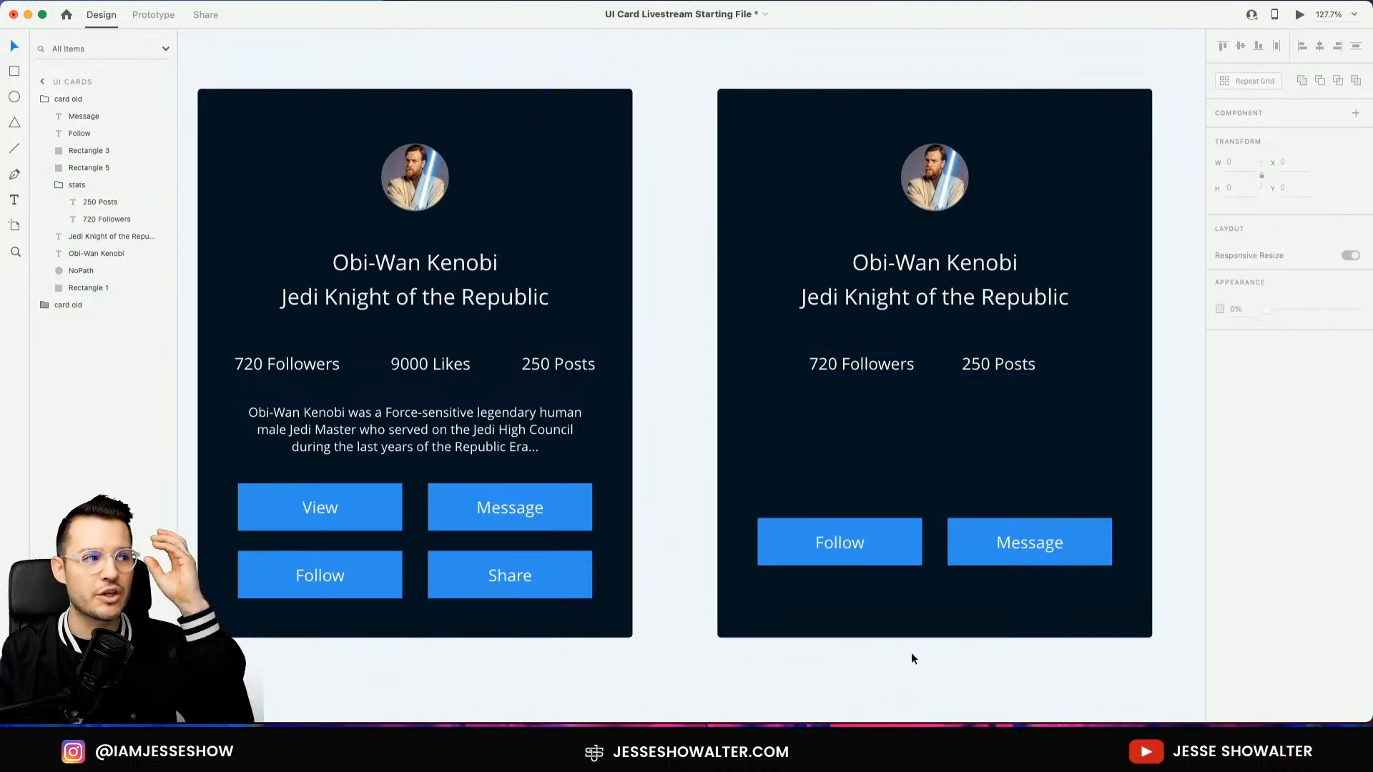
Move the original card off the artboard and the copy to X 132, and try repeating the copy horizontally with Repeat Grid
key("super+minus")
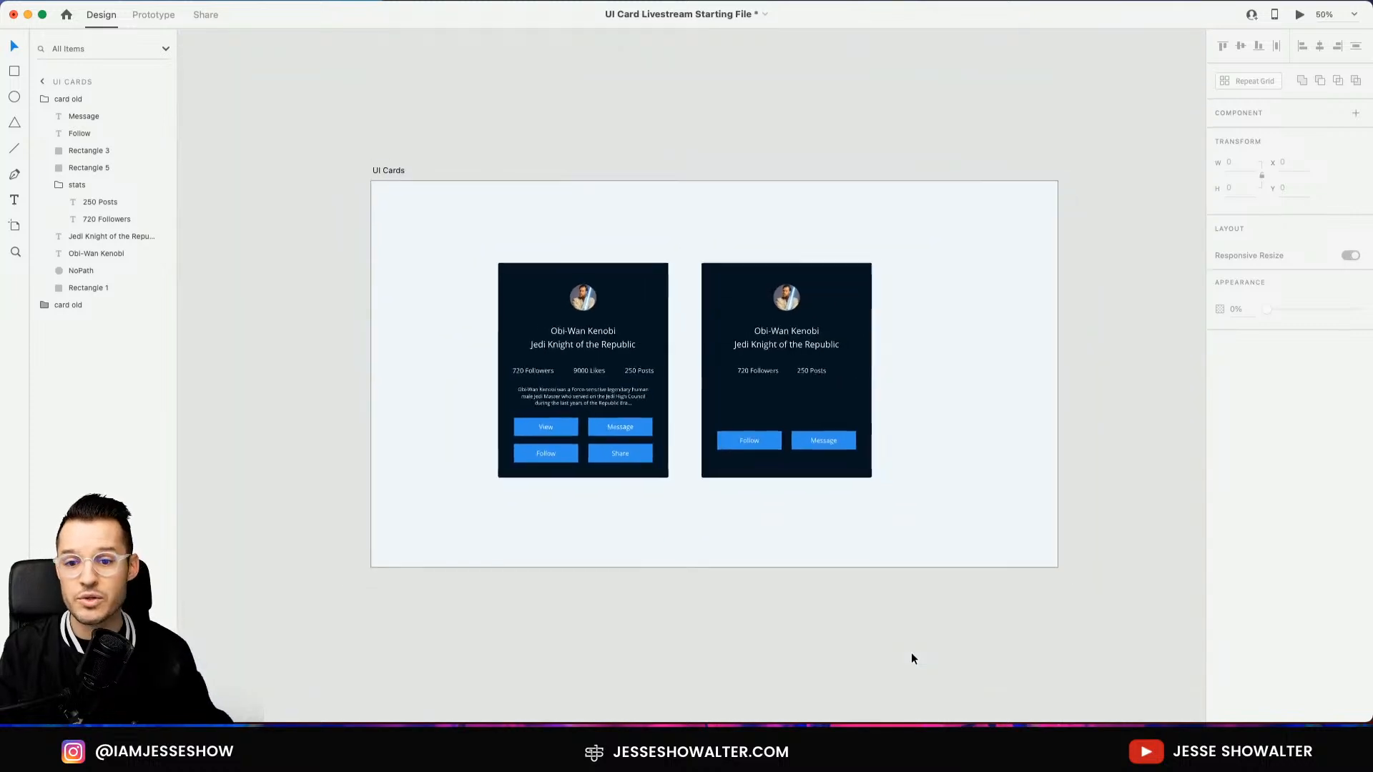
left_click_drag(612, 437, 277, 429)
left_click_drag(739, 409, 457, 410)
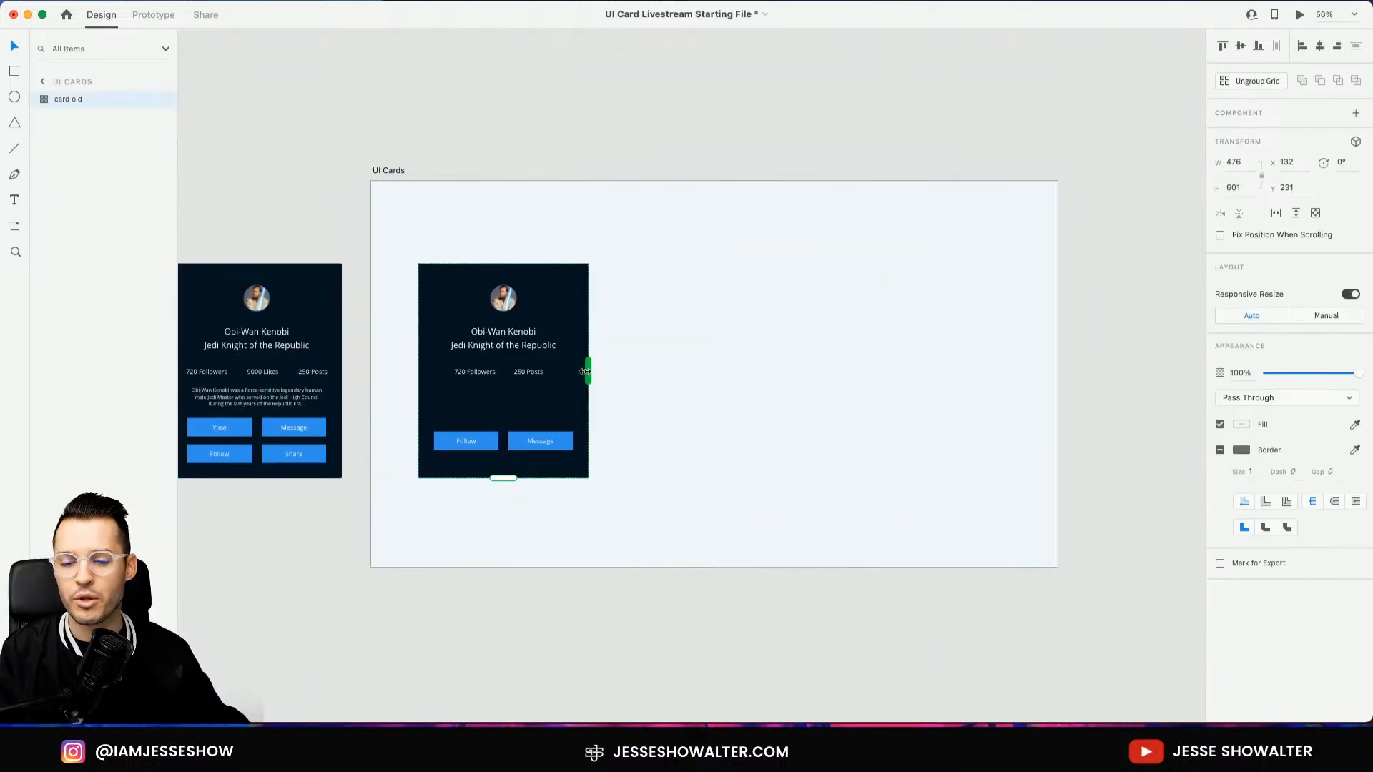
left_click_drag(585, 371, 1201, 371)
scroll(687, 114, "left", 10)
left_click(787, 134)
key("z")
left_click_drag(489, 204, 937, 505)
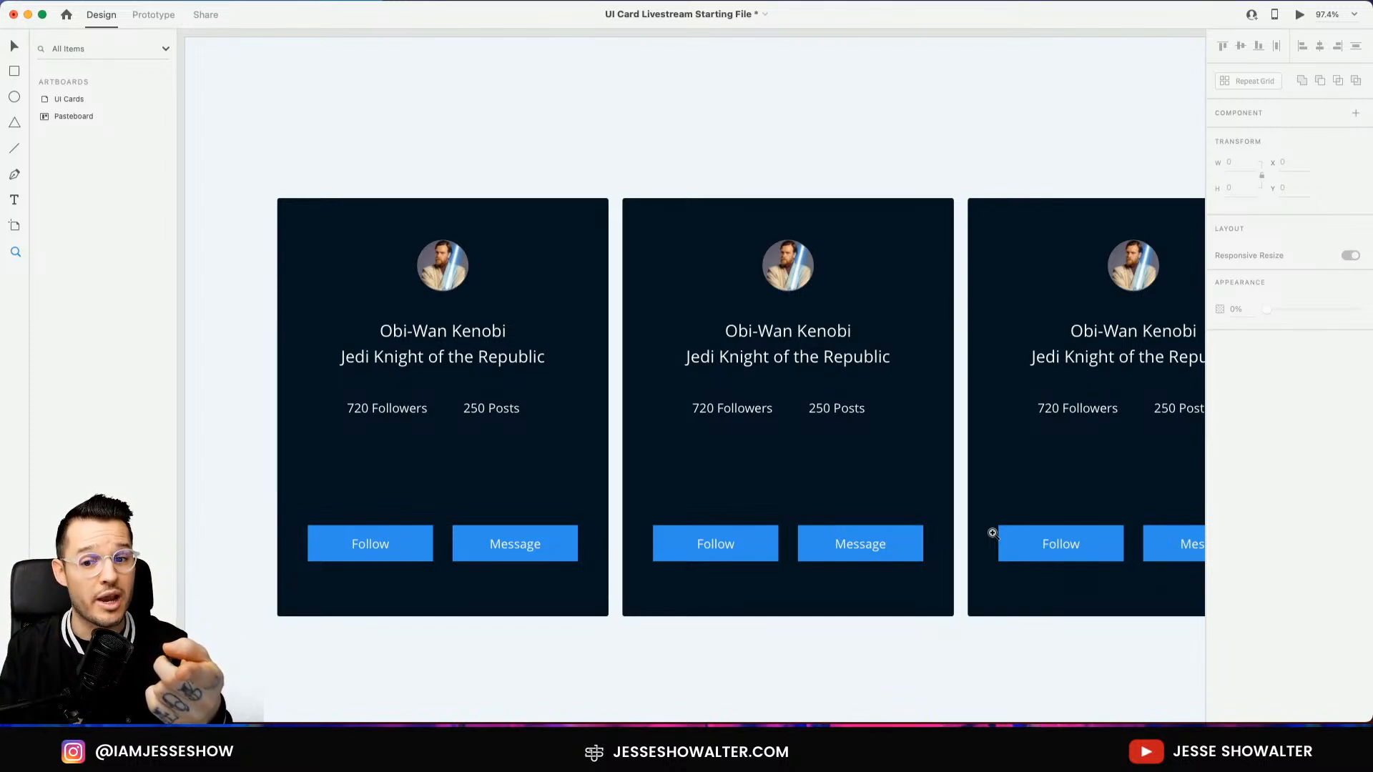
Undo the Repeat Grid and the card moves to bring both cards back to their places on the artboard
key("super+z")
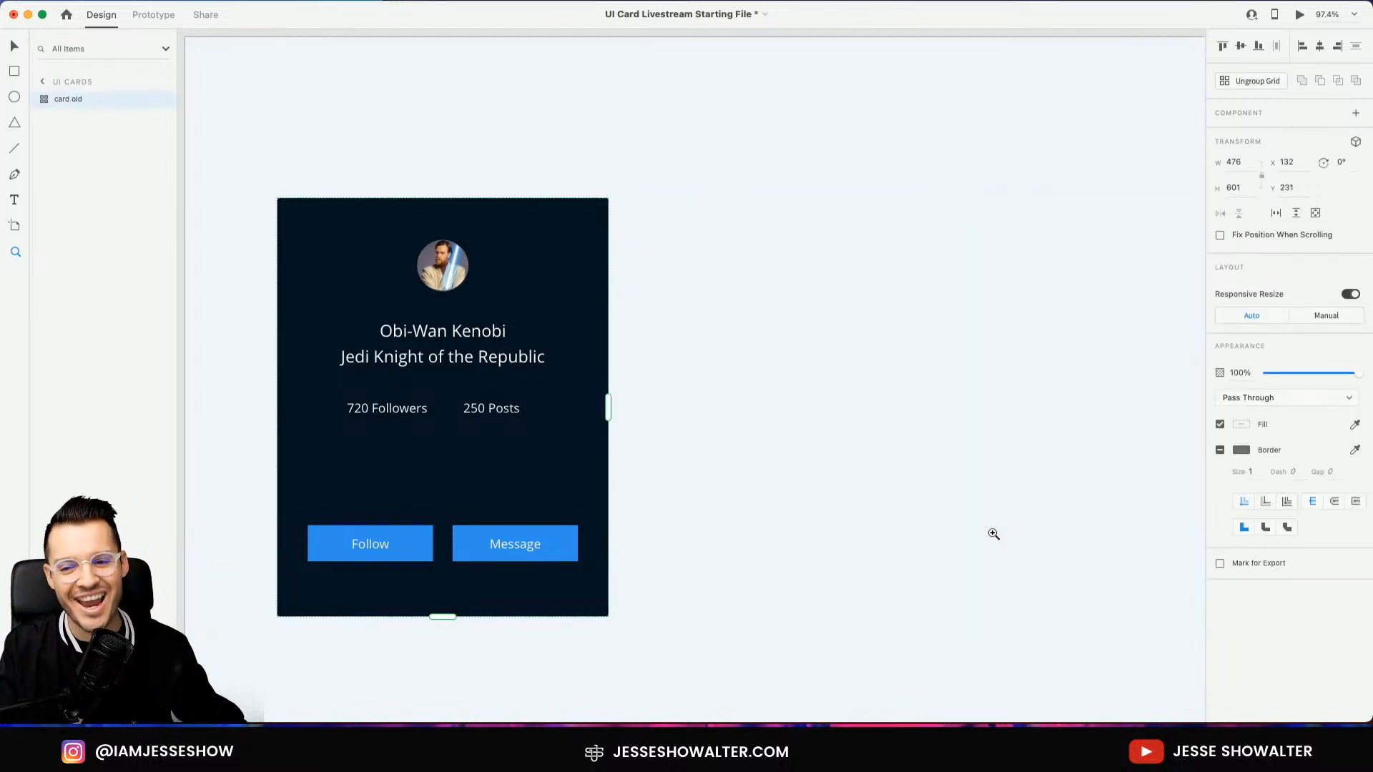
key("super+minus")
key("super+minus")
key("super+z")
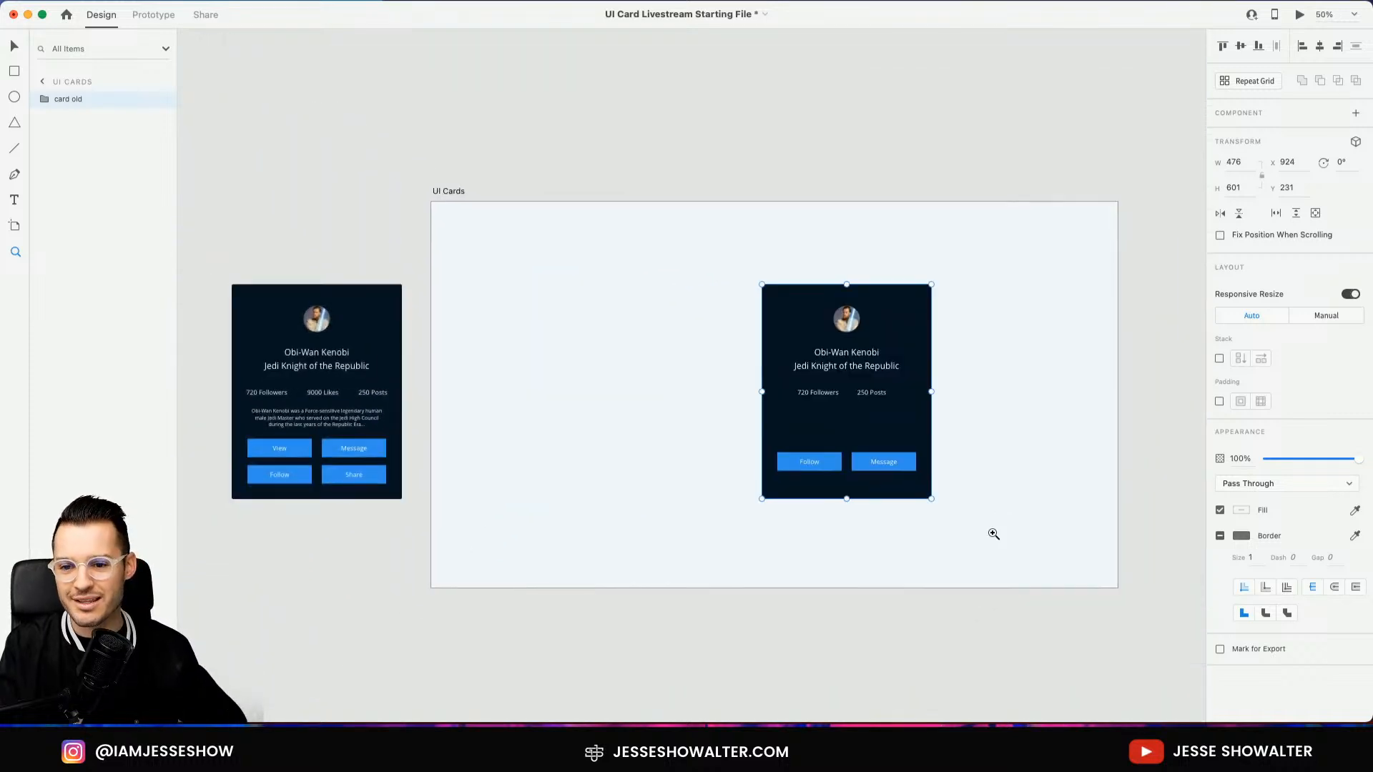
key("super+z")
left_click_drag(536, 272, 993, 528)
key("v")
scroll(762, 516, "down", 1)
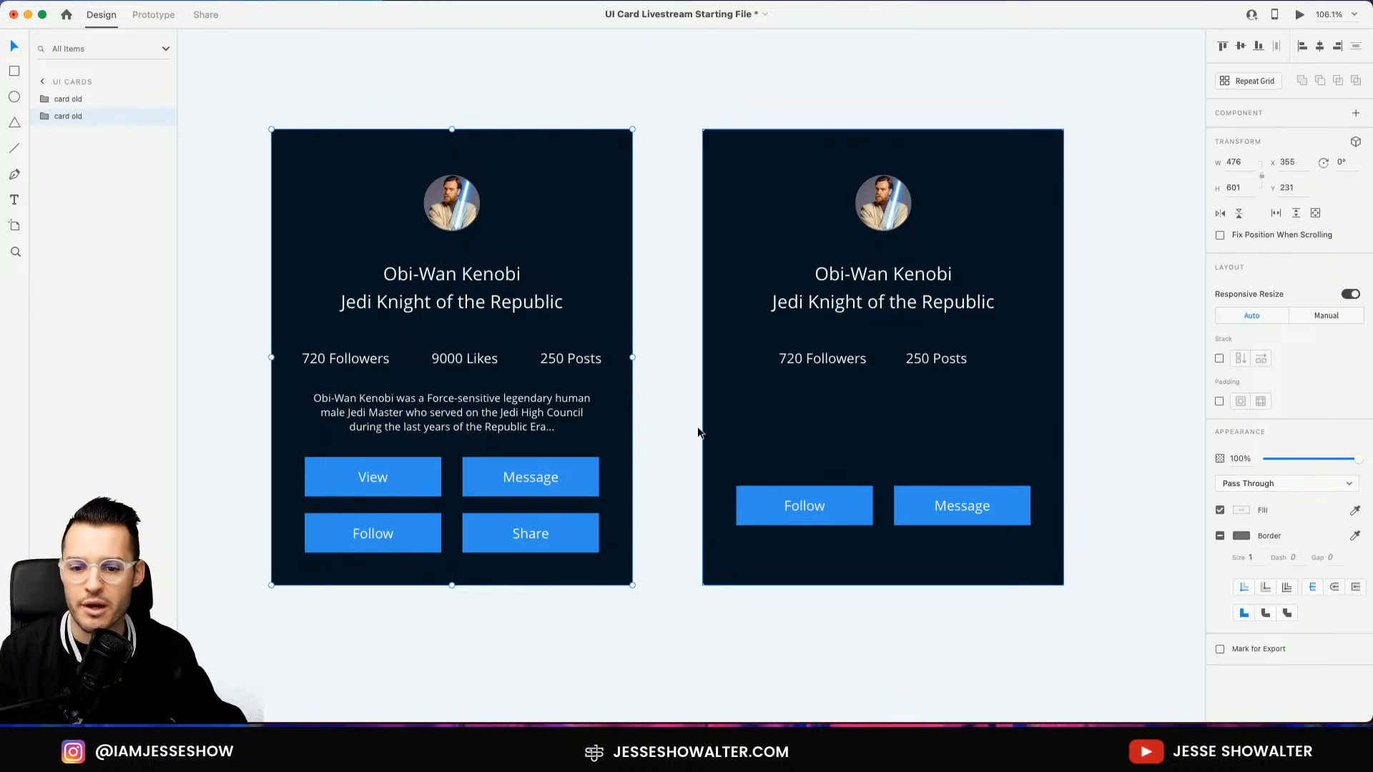
Clear the card selection and save the document
key("z")
left_click_drag(787, 380, 1070, 604)
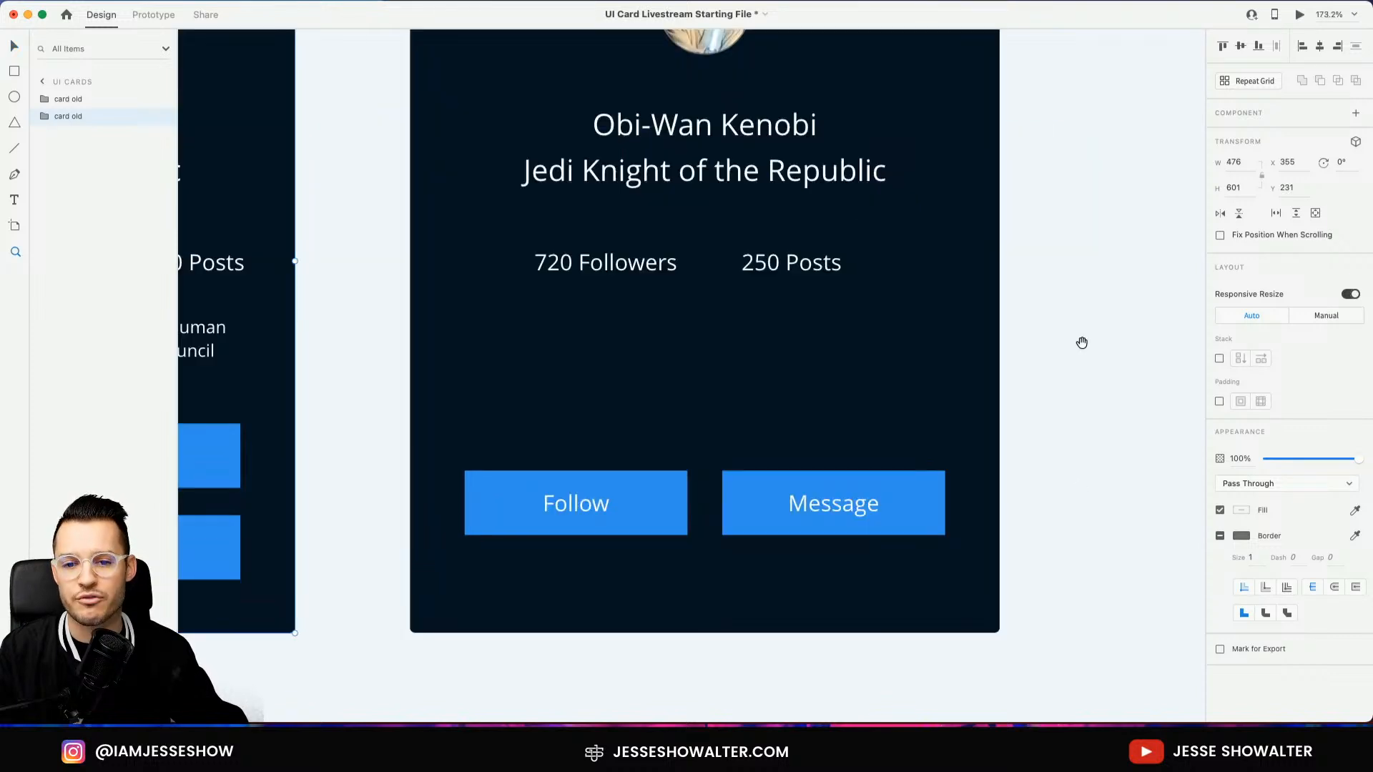
key("v")
key("super+minus")
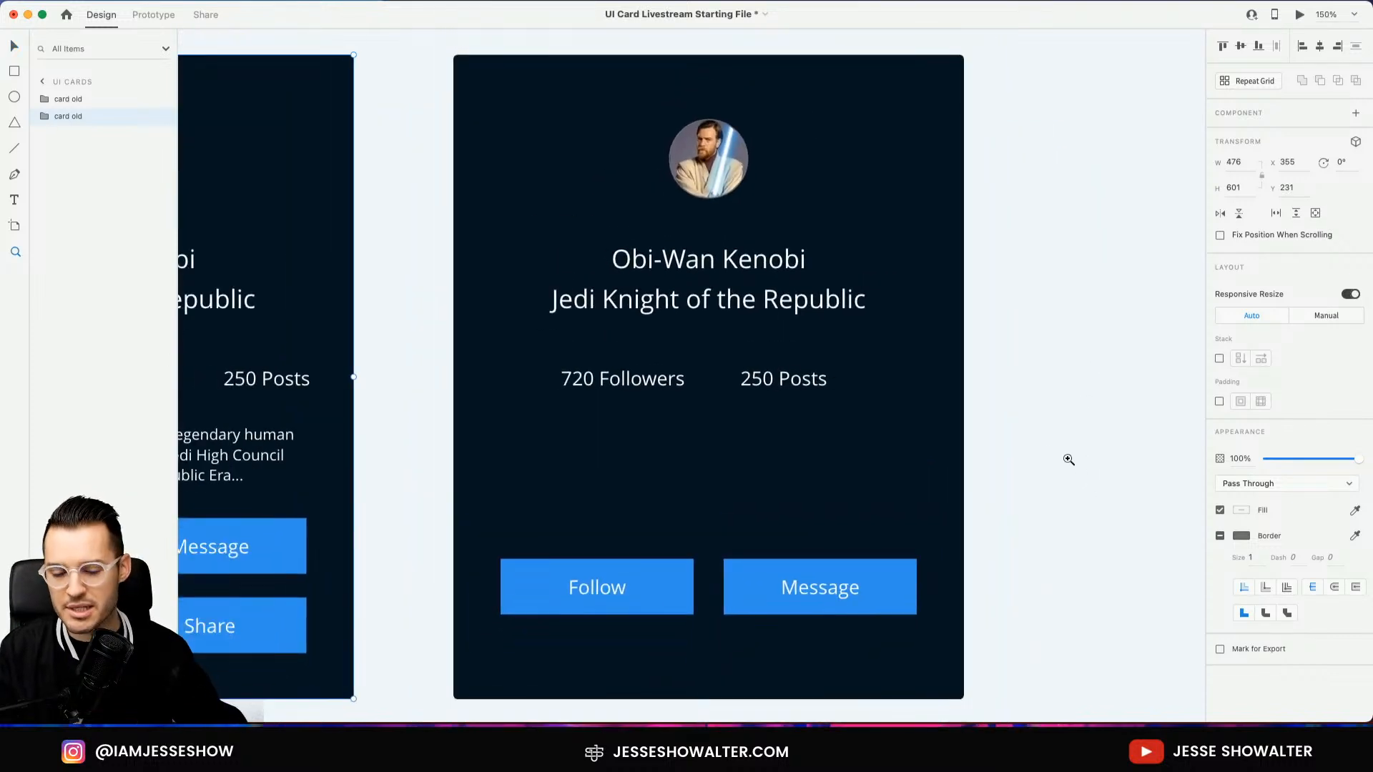
mouse_move(970, 387)
left_mouse_down()
mouse_move(1007, 388)
mouse_move(975, 390)
left_mouse_up()
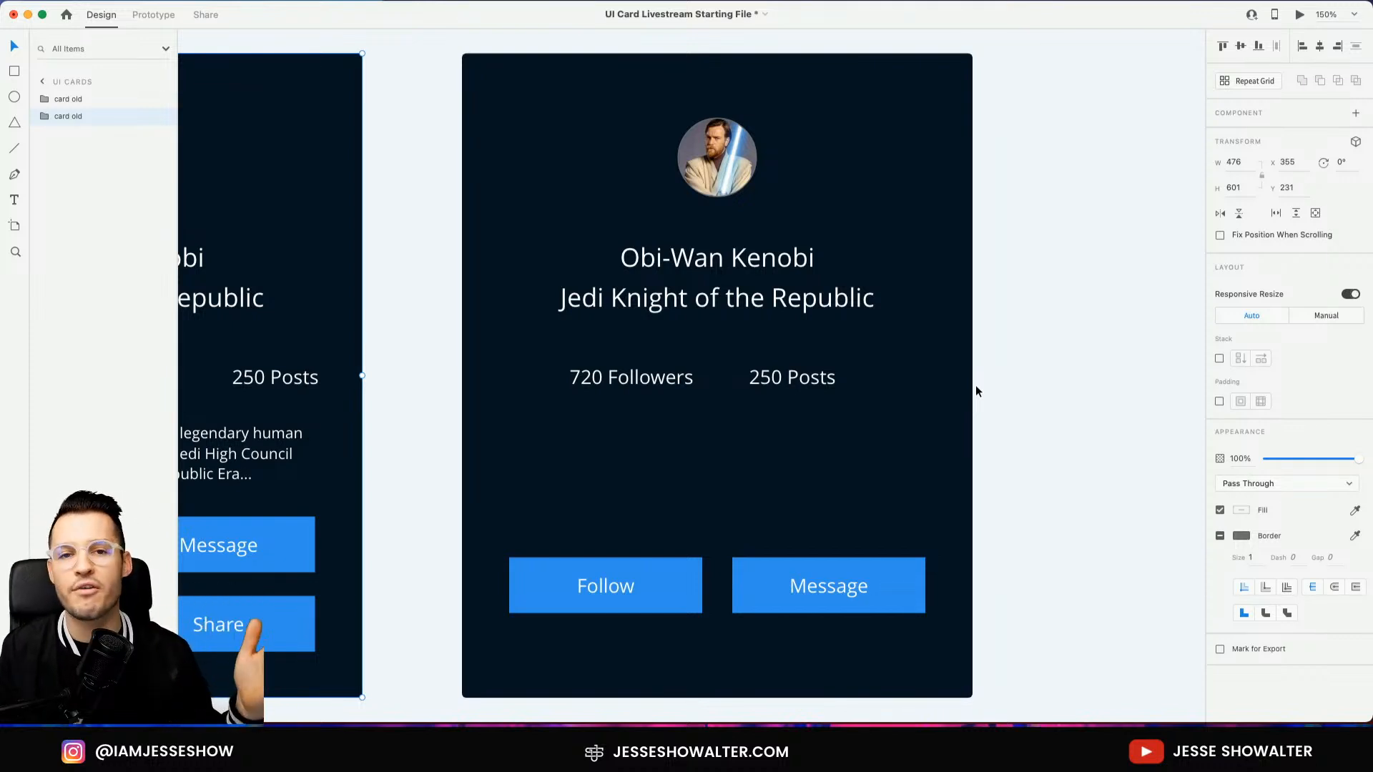
left_click_drag(1047, 454, 1060, 450)
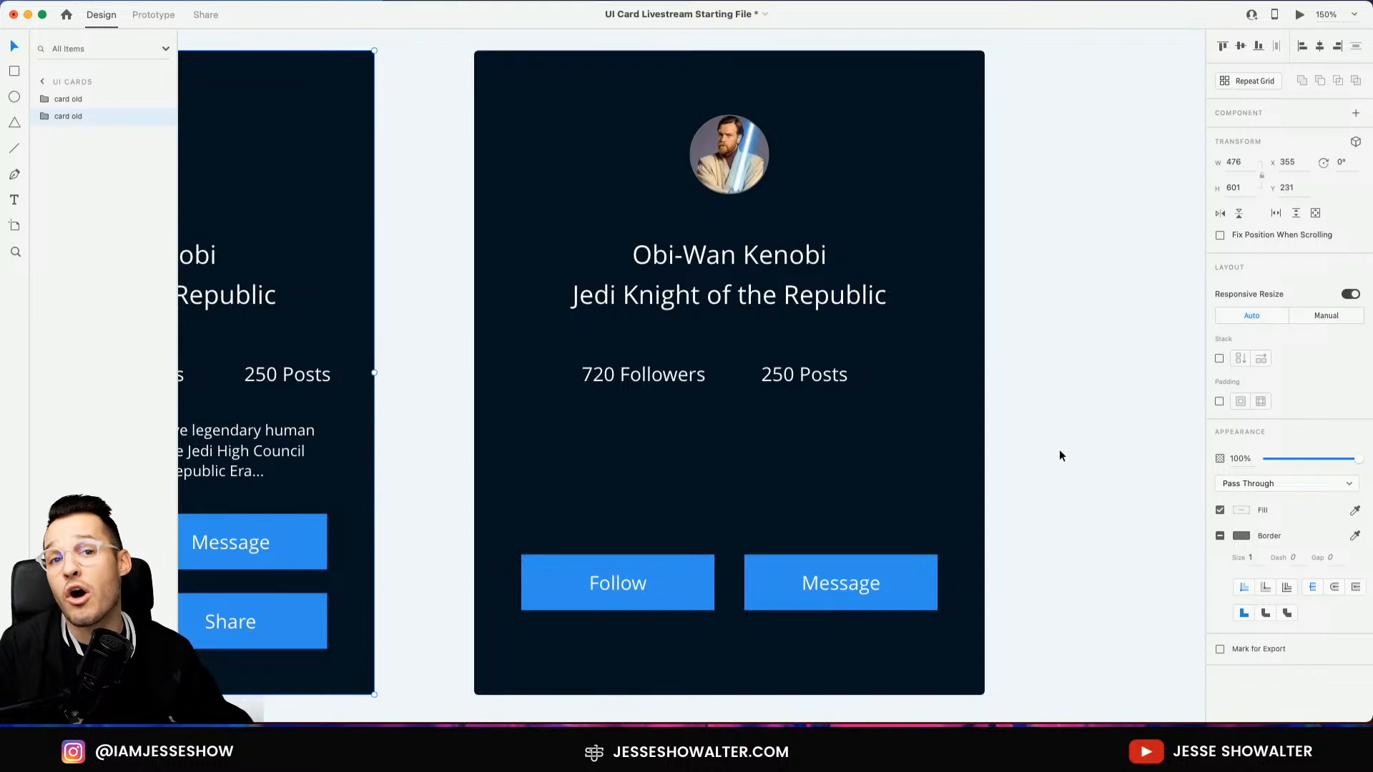
left_click(1061, 455)
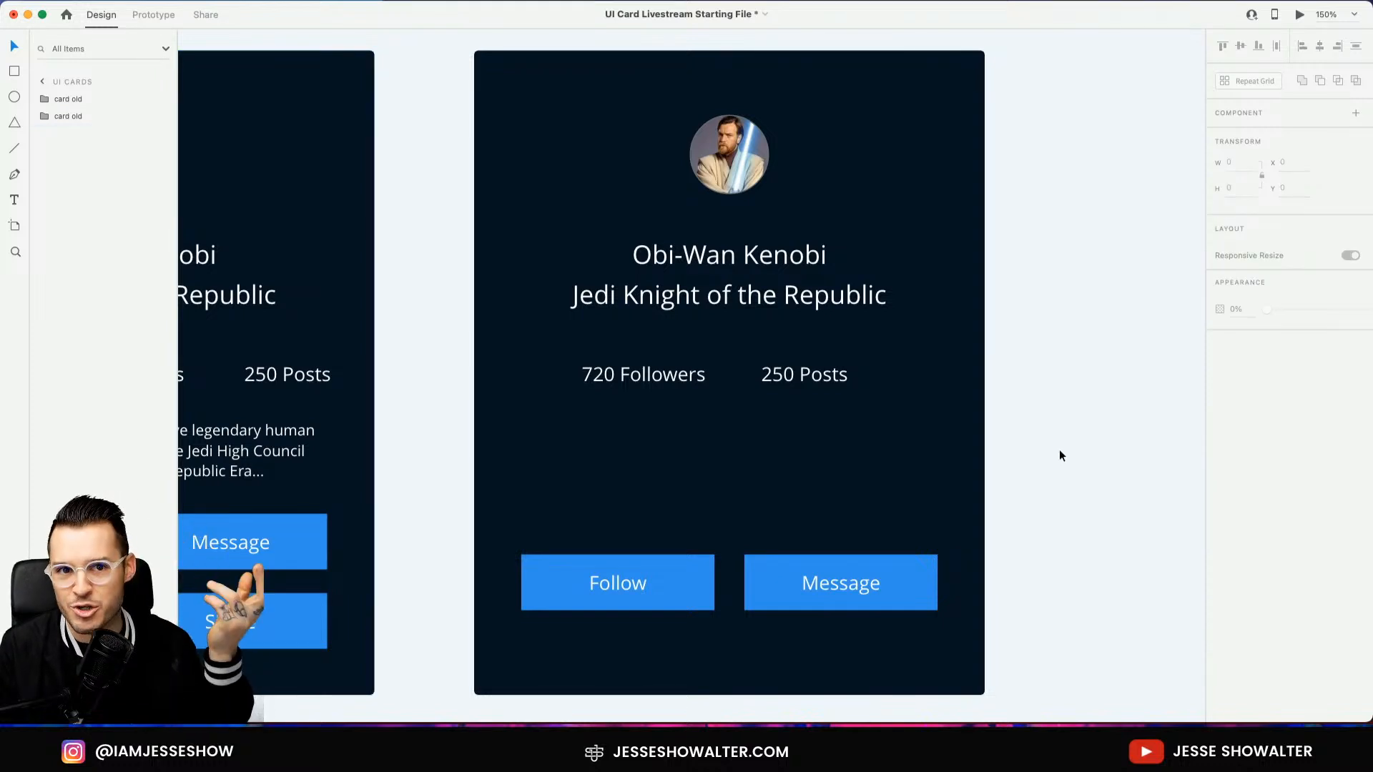
key("super+s")
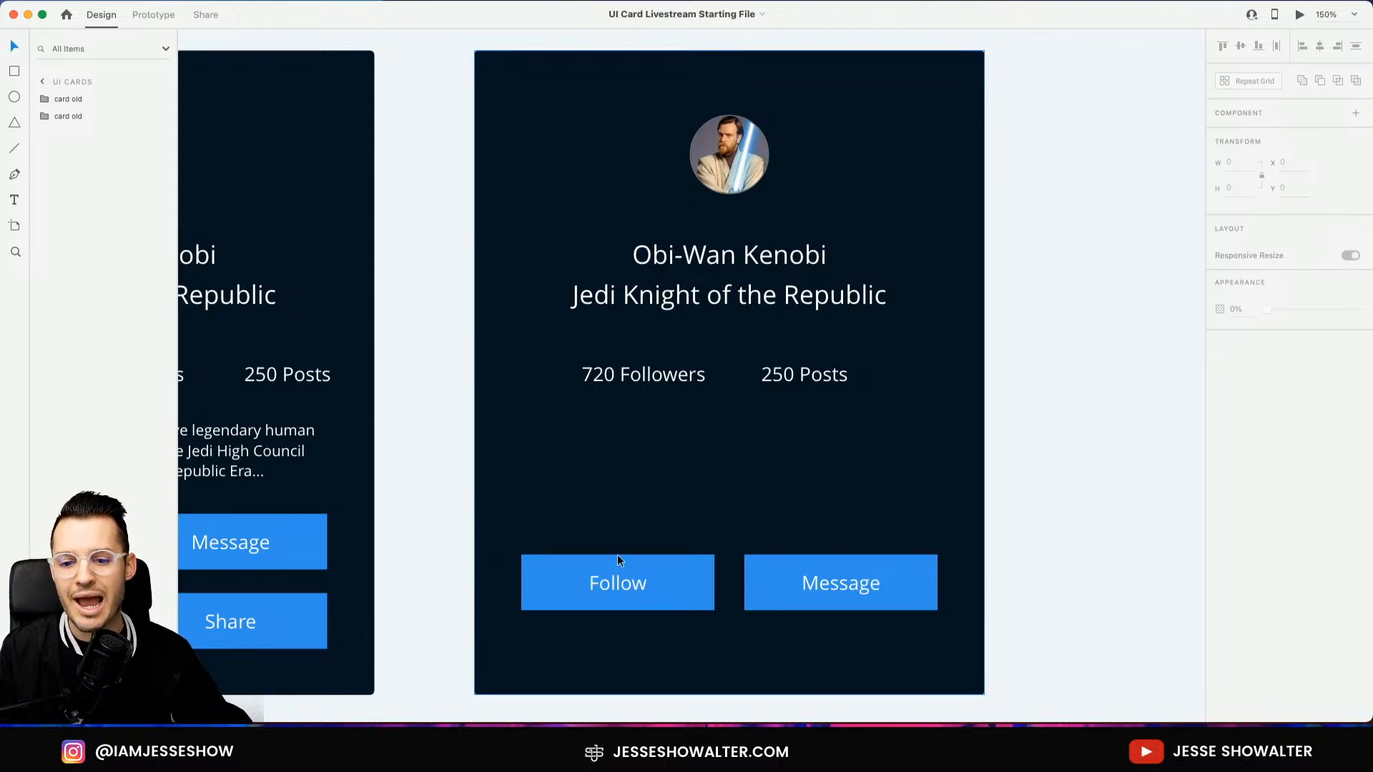
Delete the Message button's rectangle and its label from the copied card
key("z")
left_click_drag(410, 476, 994, 665)
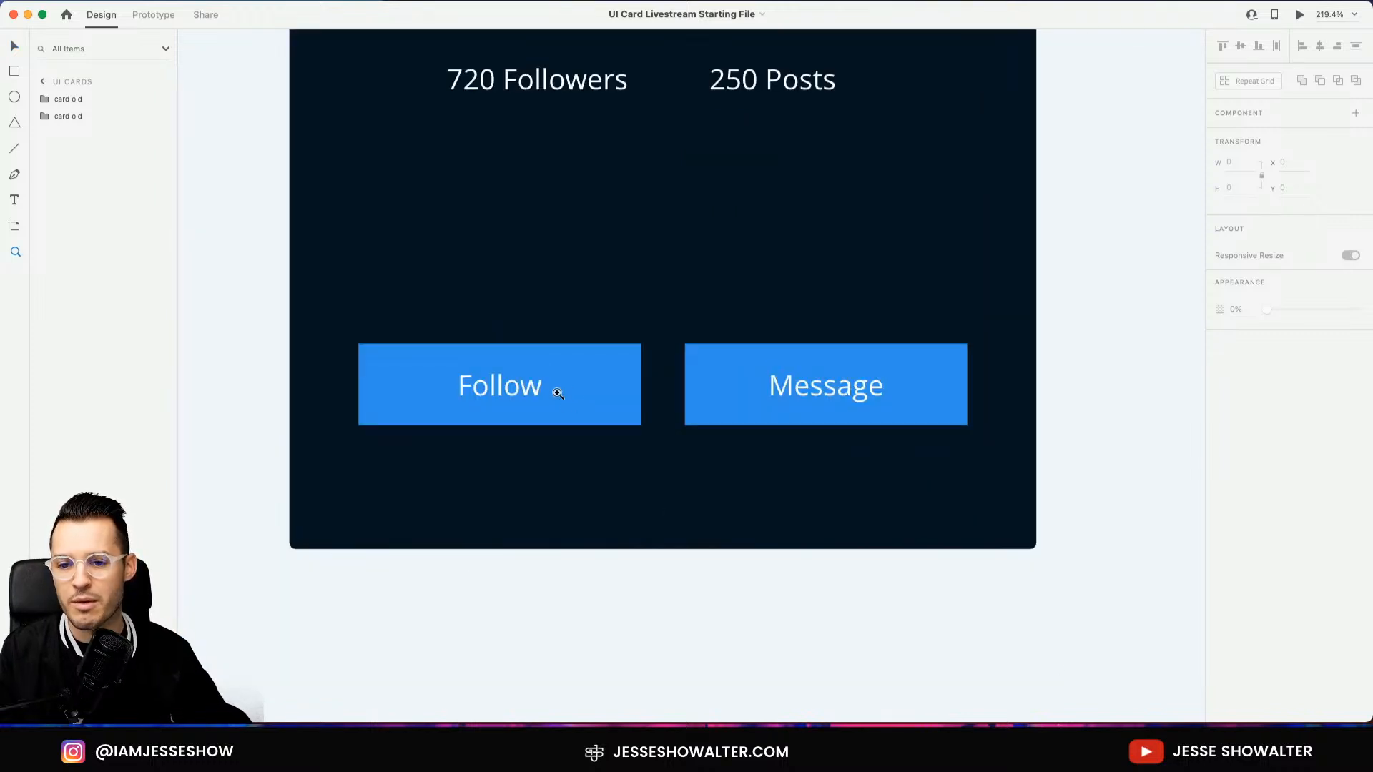
key("v")
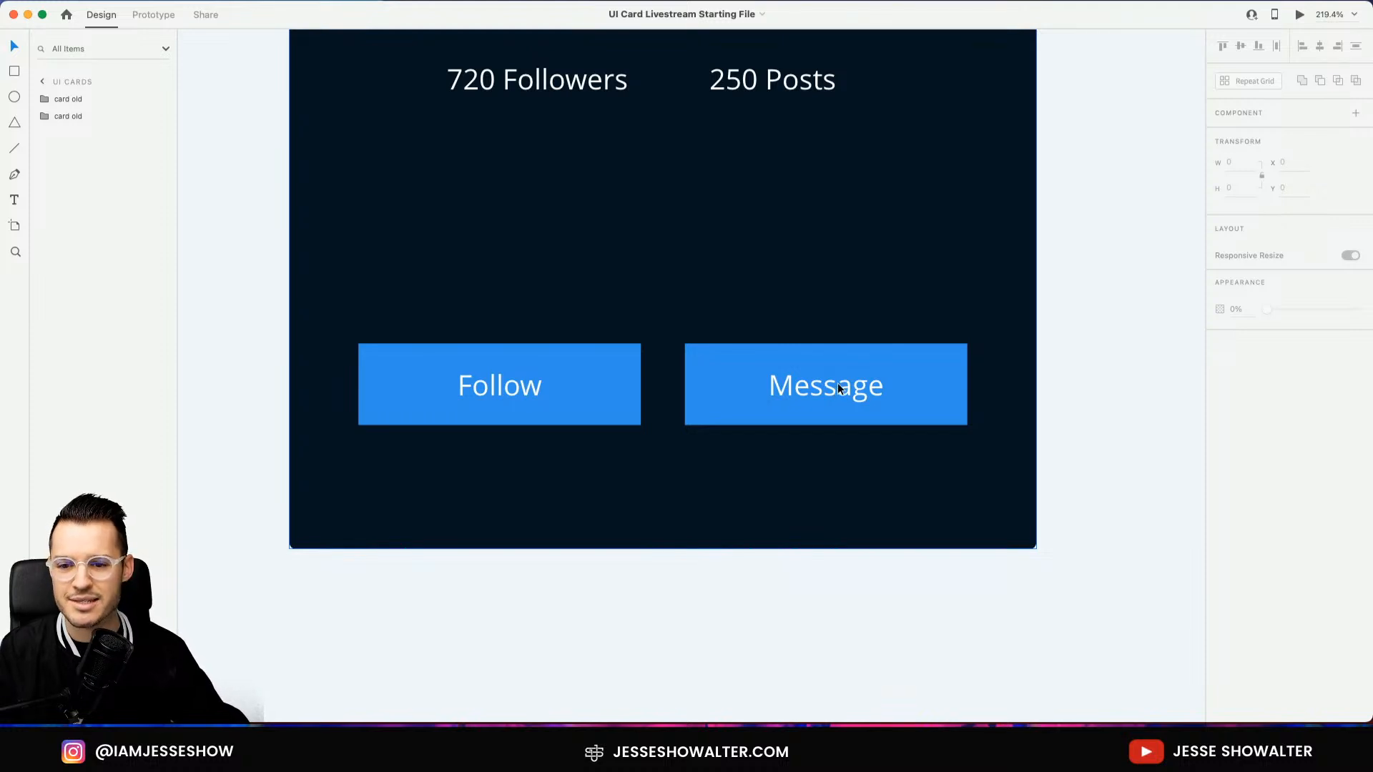
left_click(620, 358)
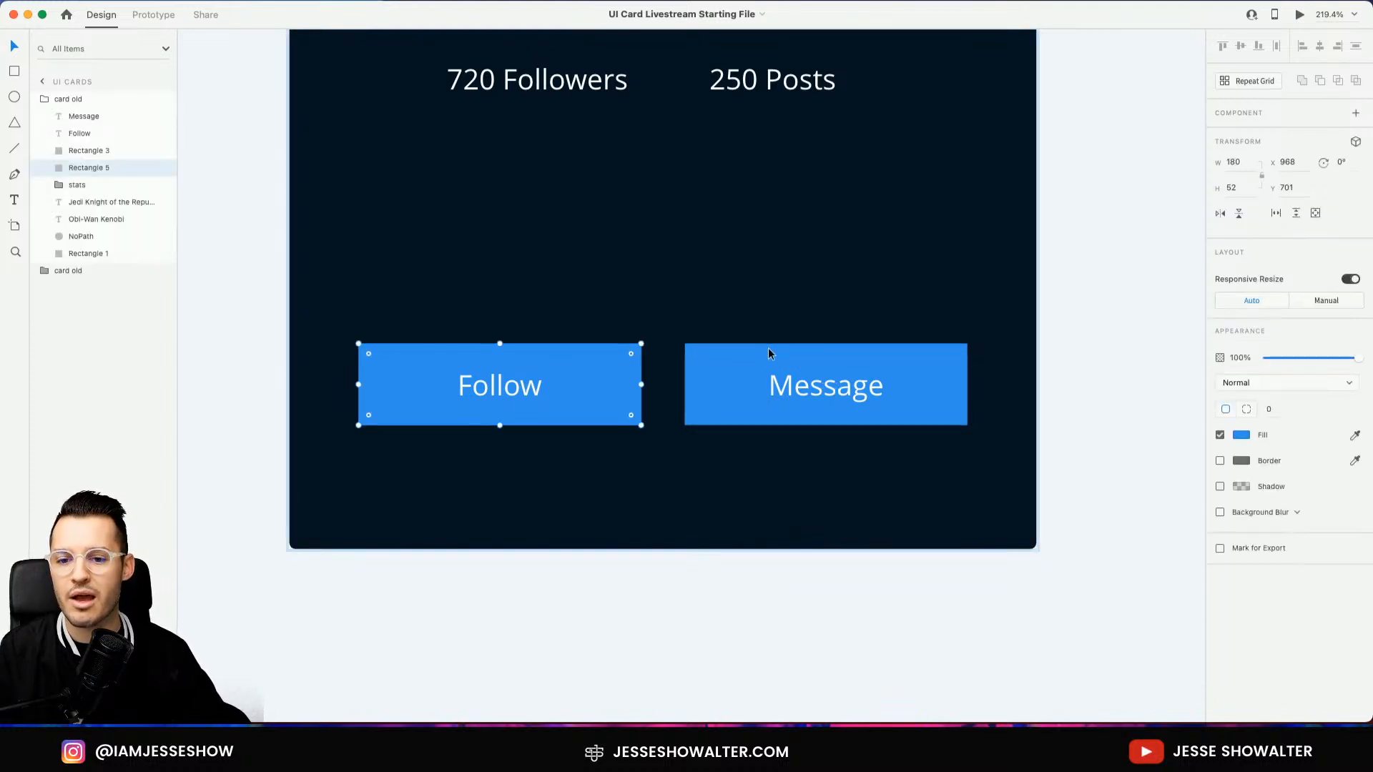
left_click(1066, 334)
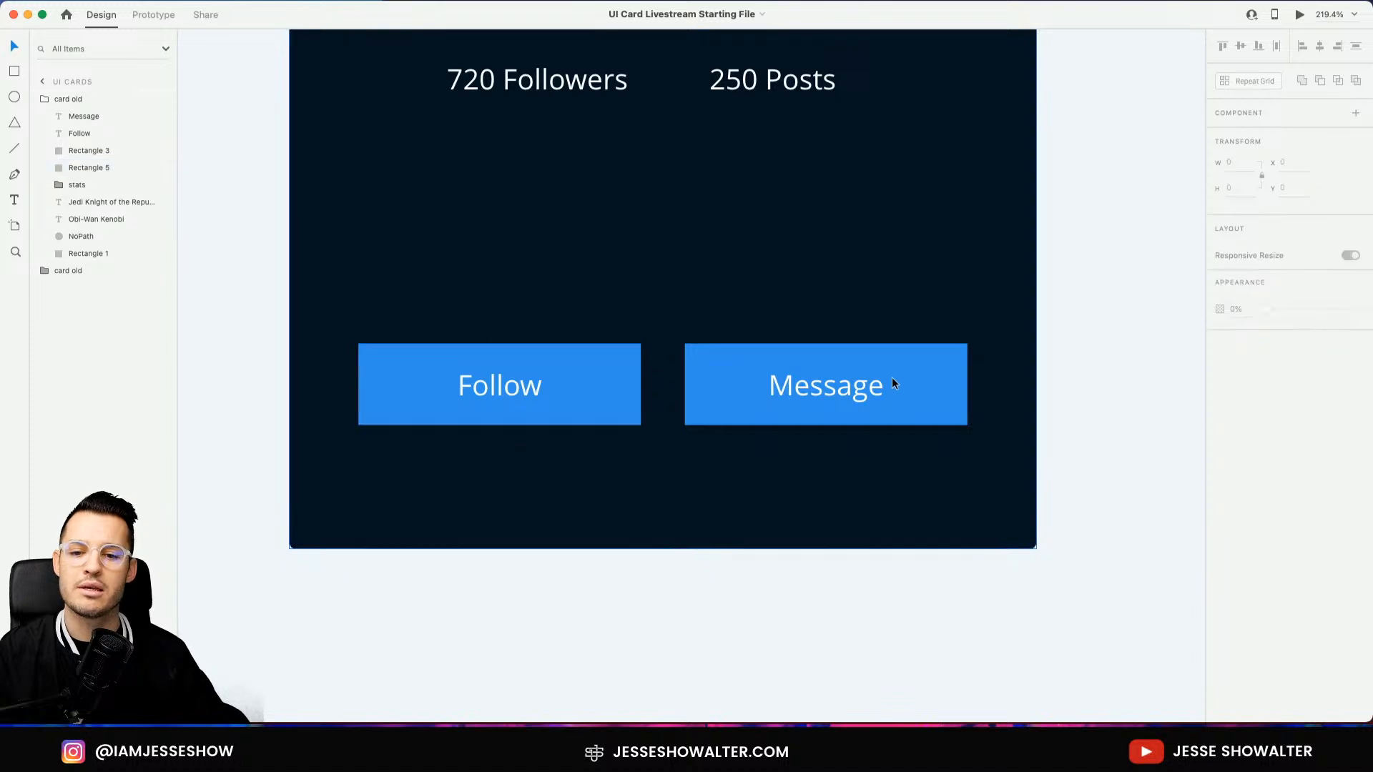
double_click(892, 378)
key("Delete")
left_click(823, 390)
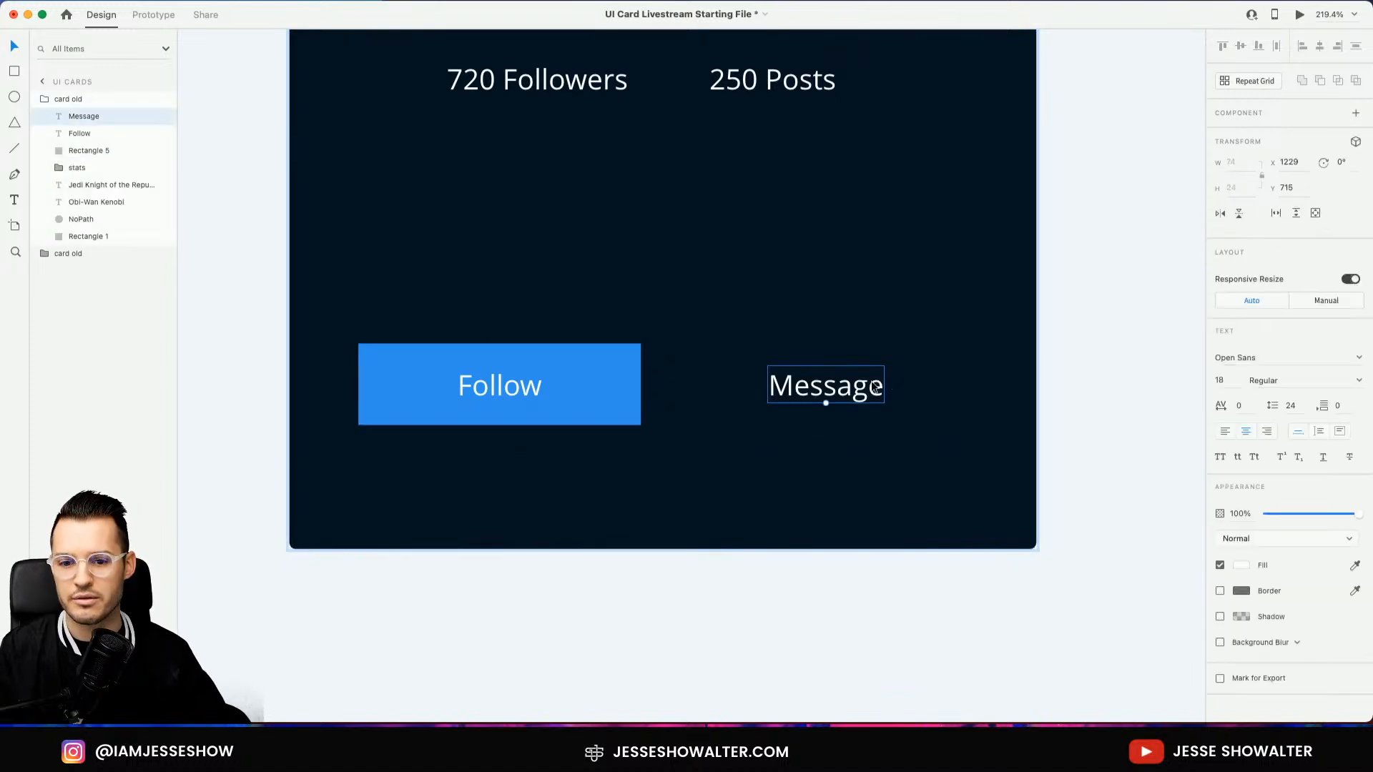
key("Delete")
Group the Follow label with its blue button rectangle on the copied card
left_click(608, 375)
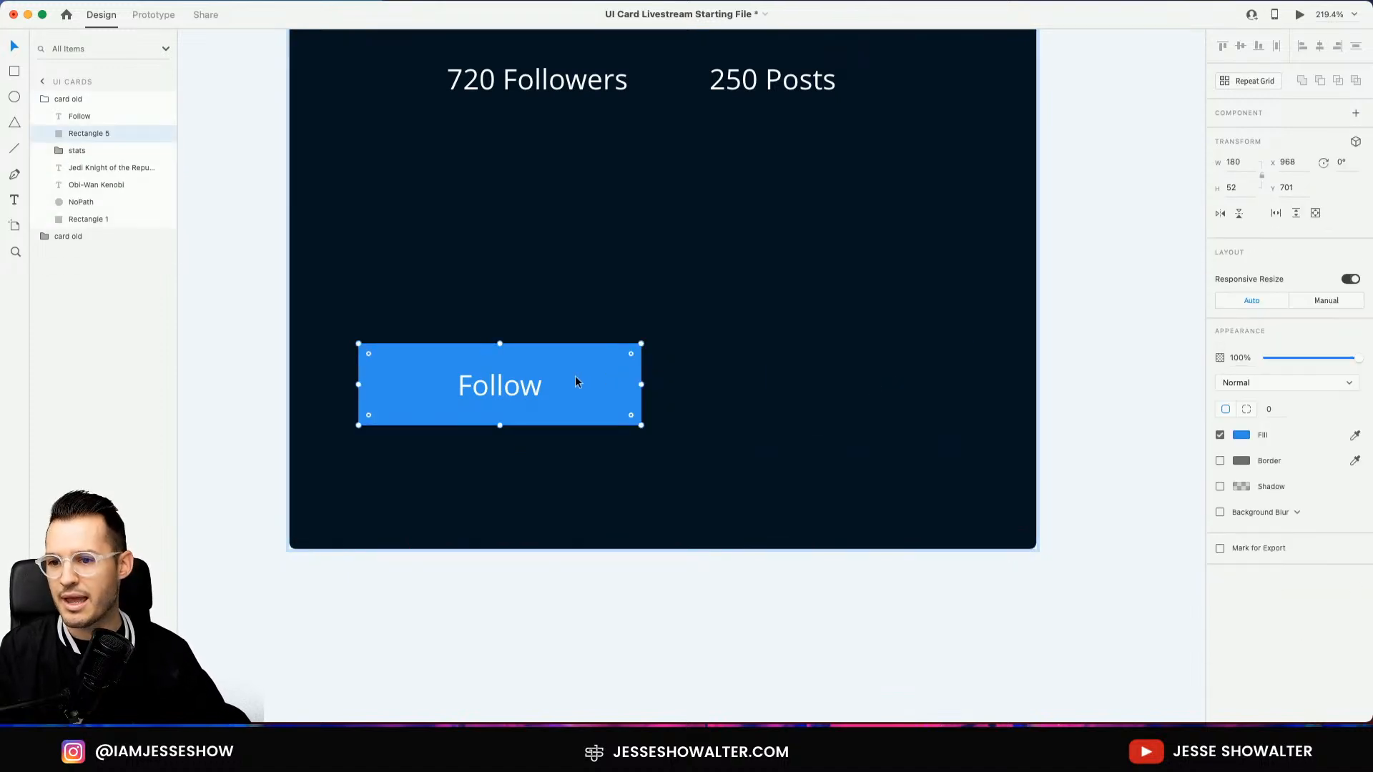
left_click(501, 388, "shift")
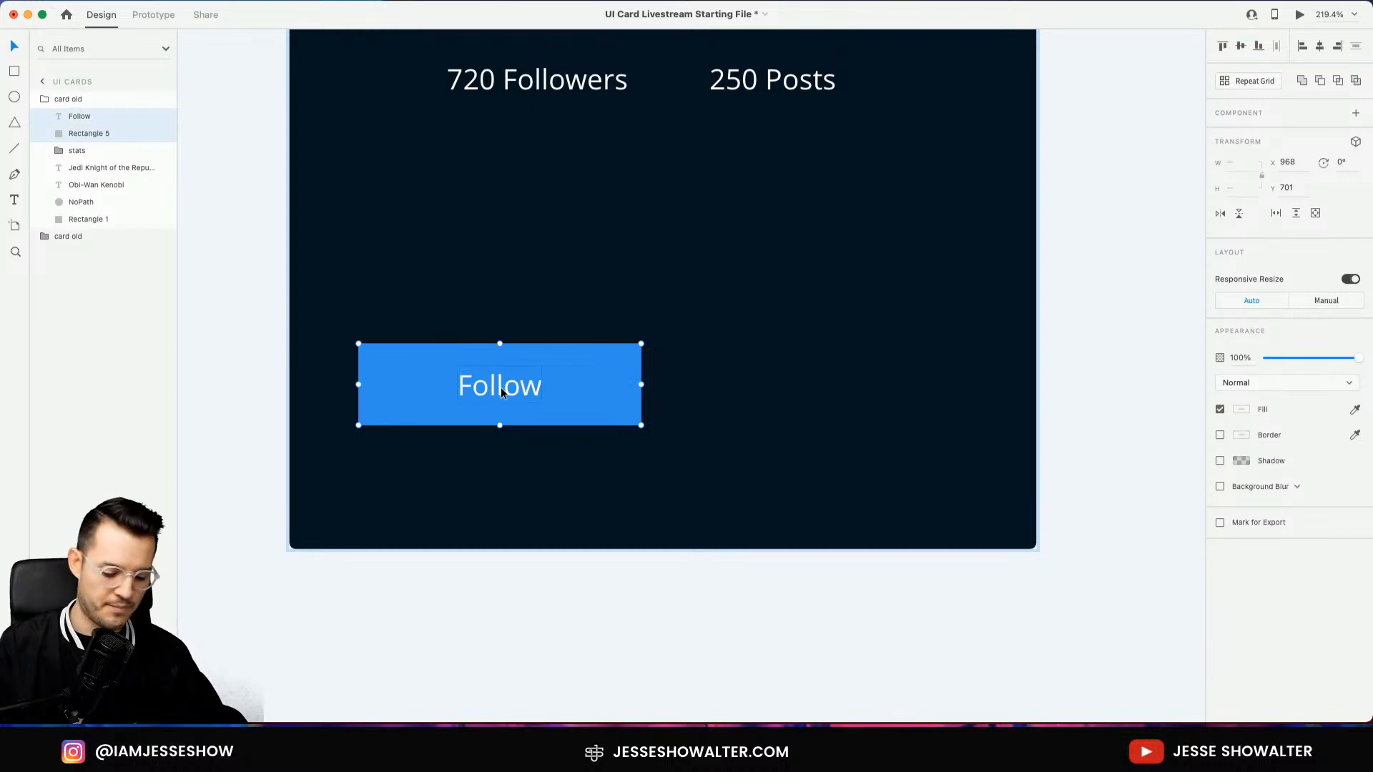
key("super+g")
Round the corners of the Follow button's rectangle to a radius of about 3
double_click(632, 383)
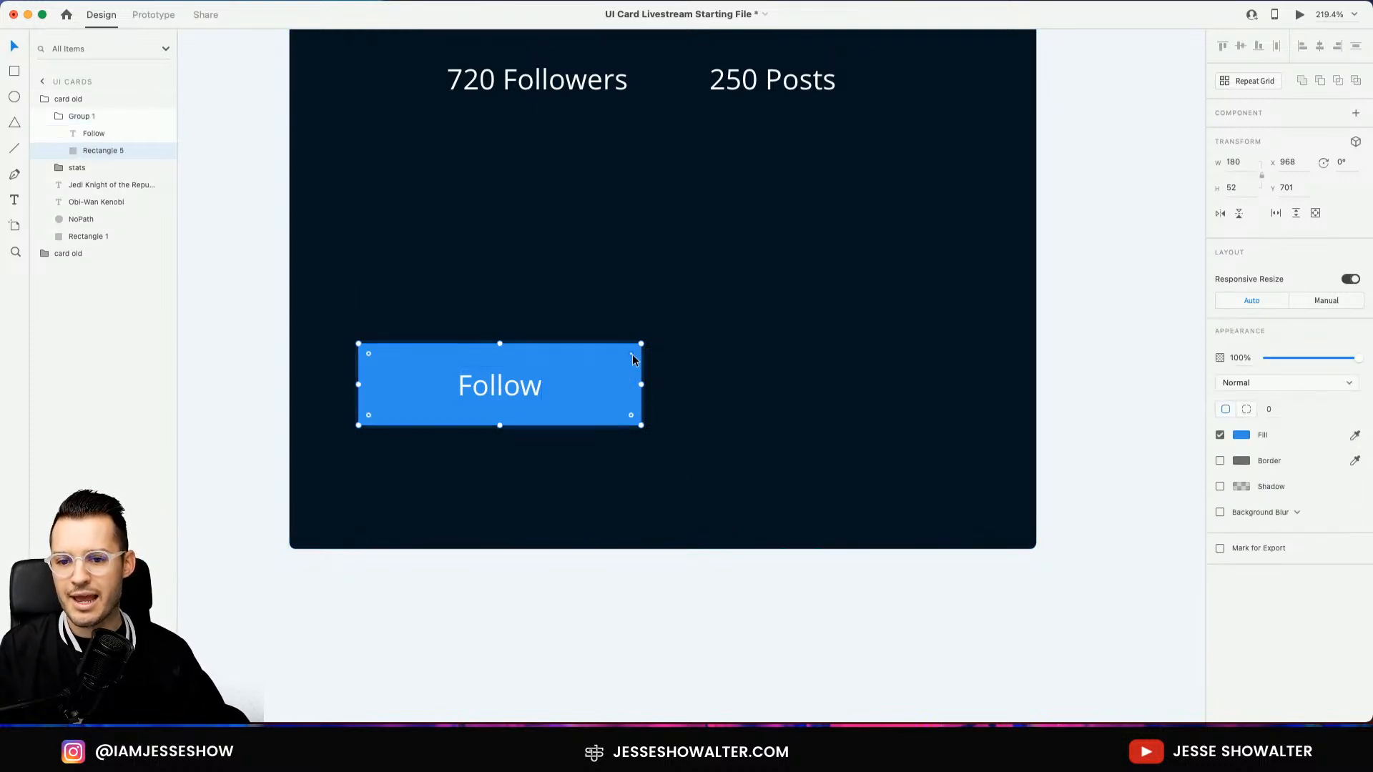
left_click_drag(632, 354, 630, 358)
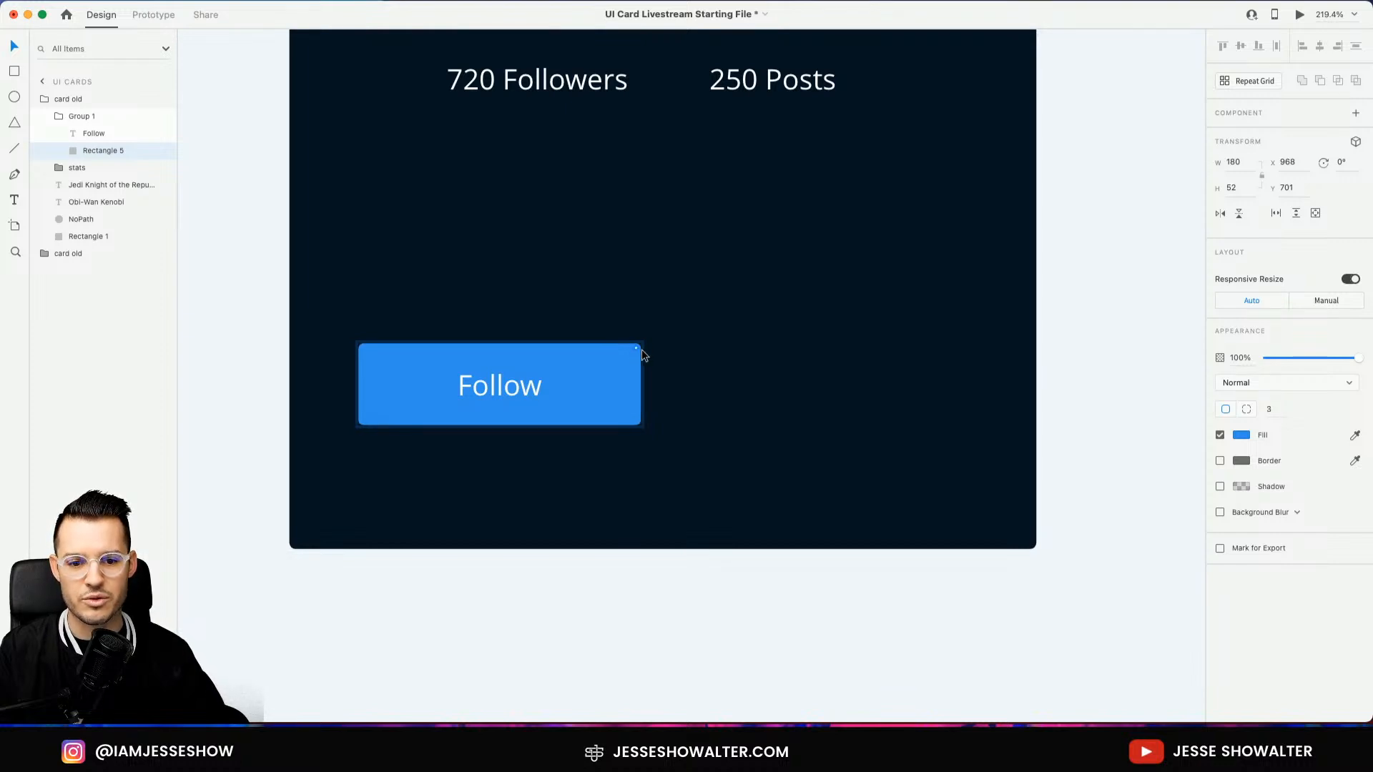
left_click_drag(641, 349, 687, 364)
left_click(697, 366)
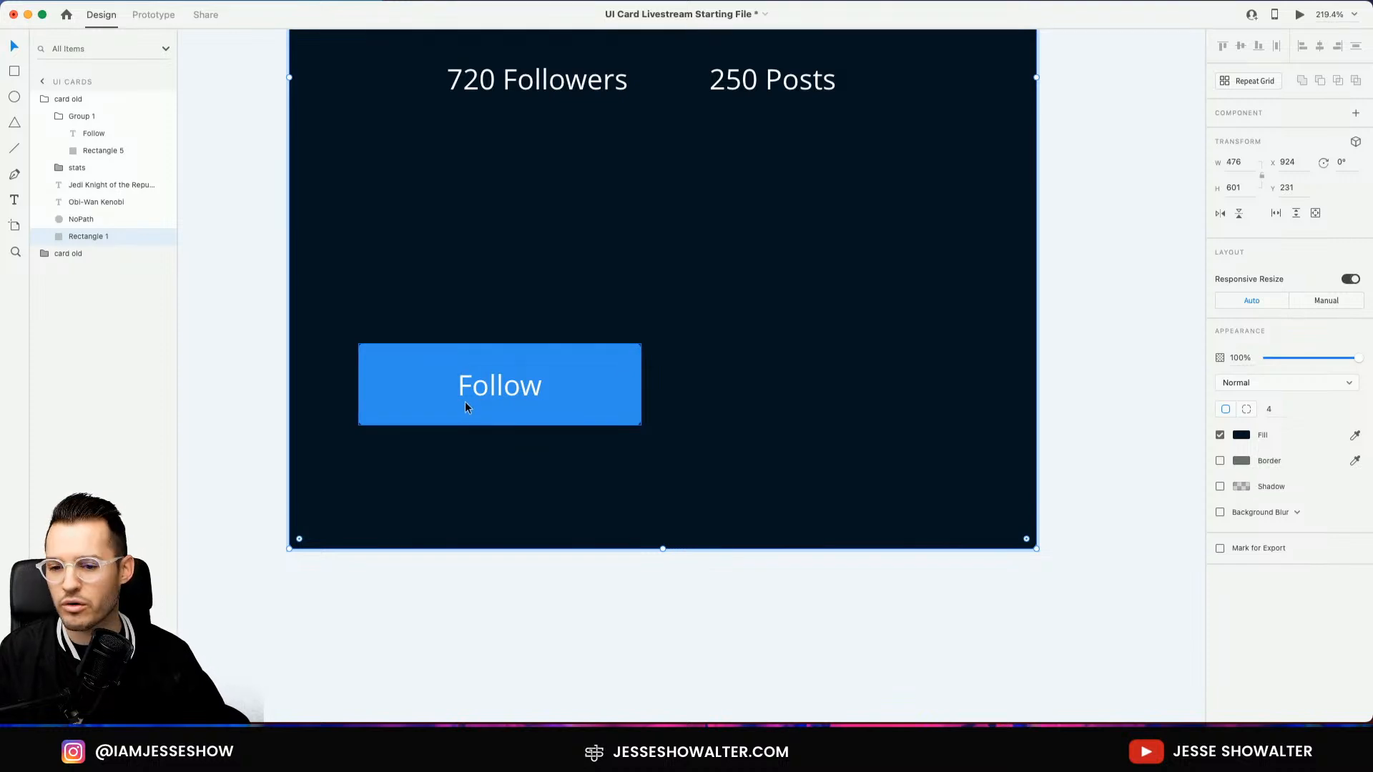
Set the Follow label's font weight to Semibold on the copied card's button
double_click(512, 391)
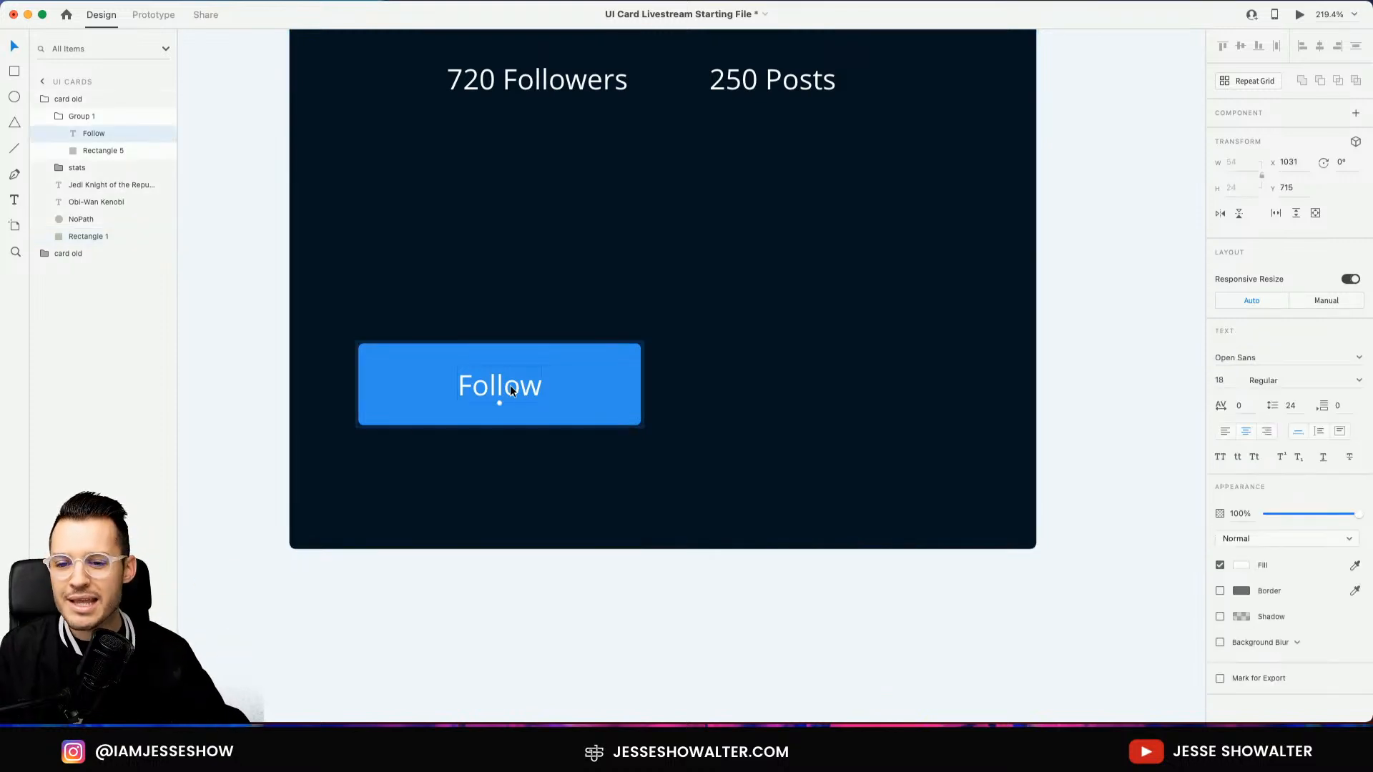
left_click(1358, 385)
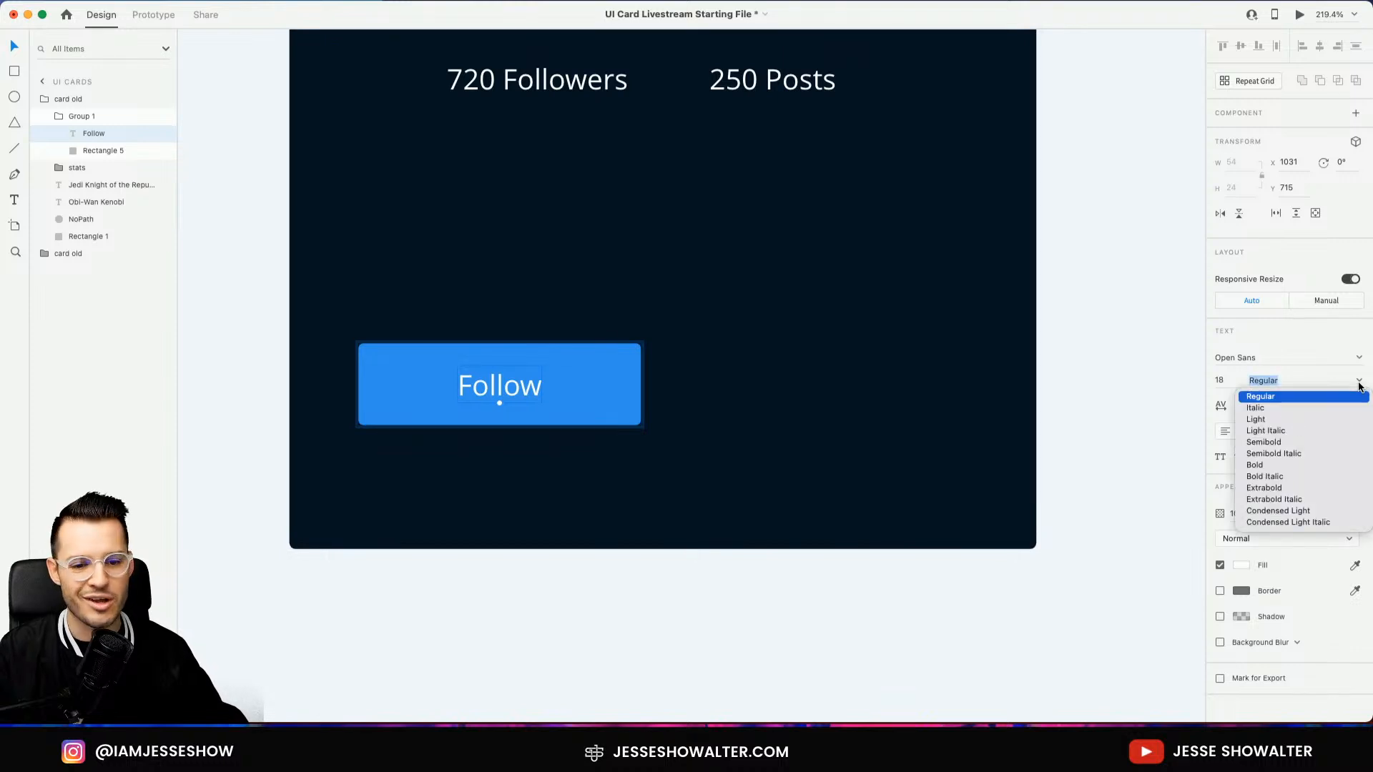
left_click(1276, 444)
left_click(1112, 422)
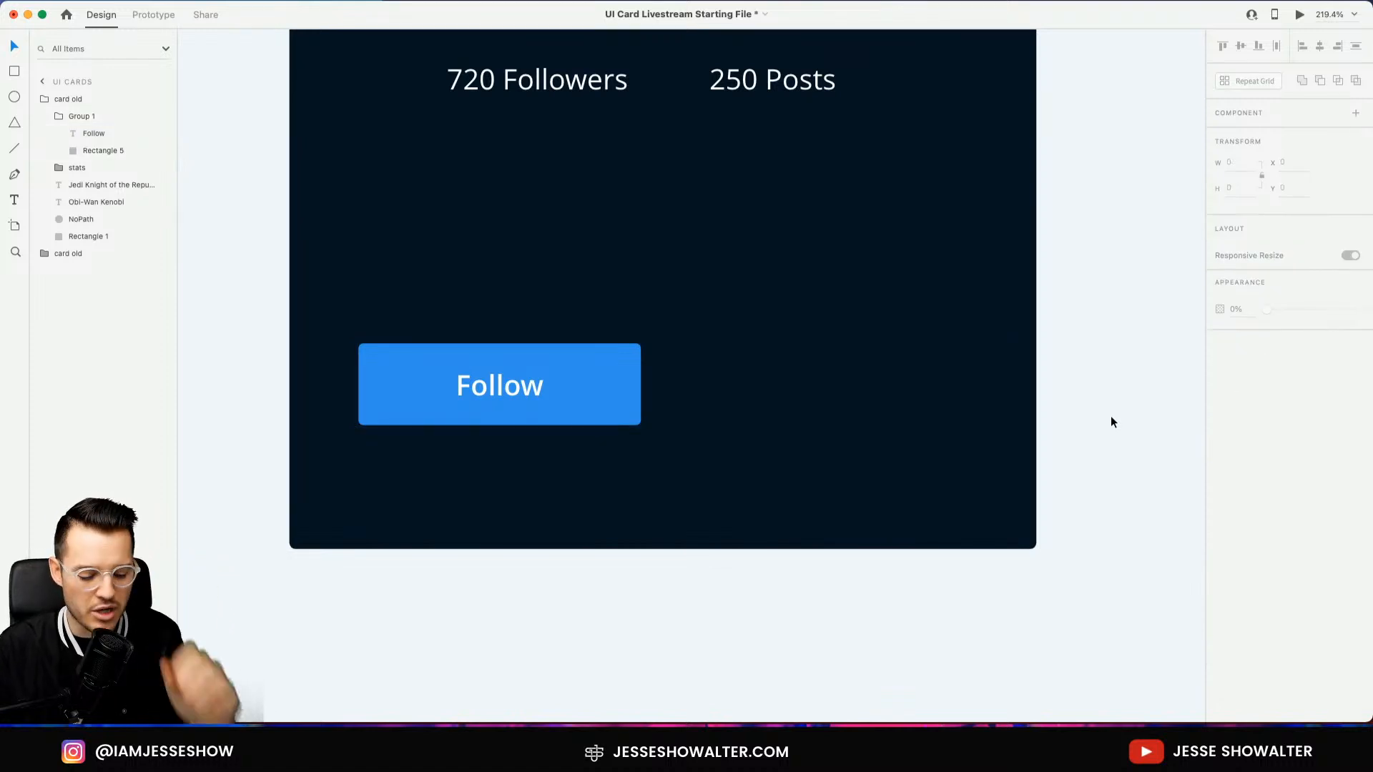
Rename the group holding the Follow label and its rectangle as button
double_click(568, 392)
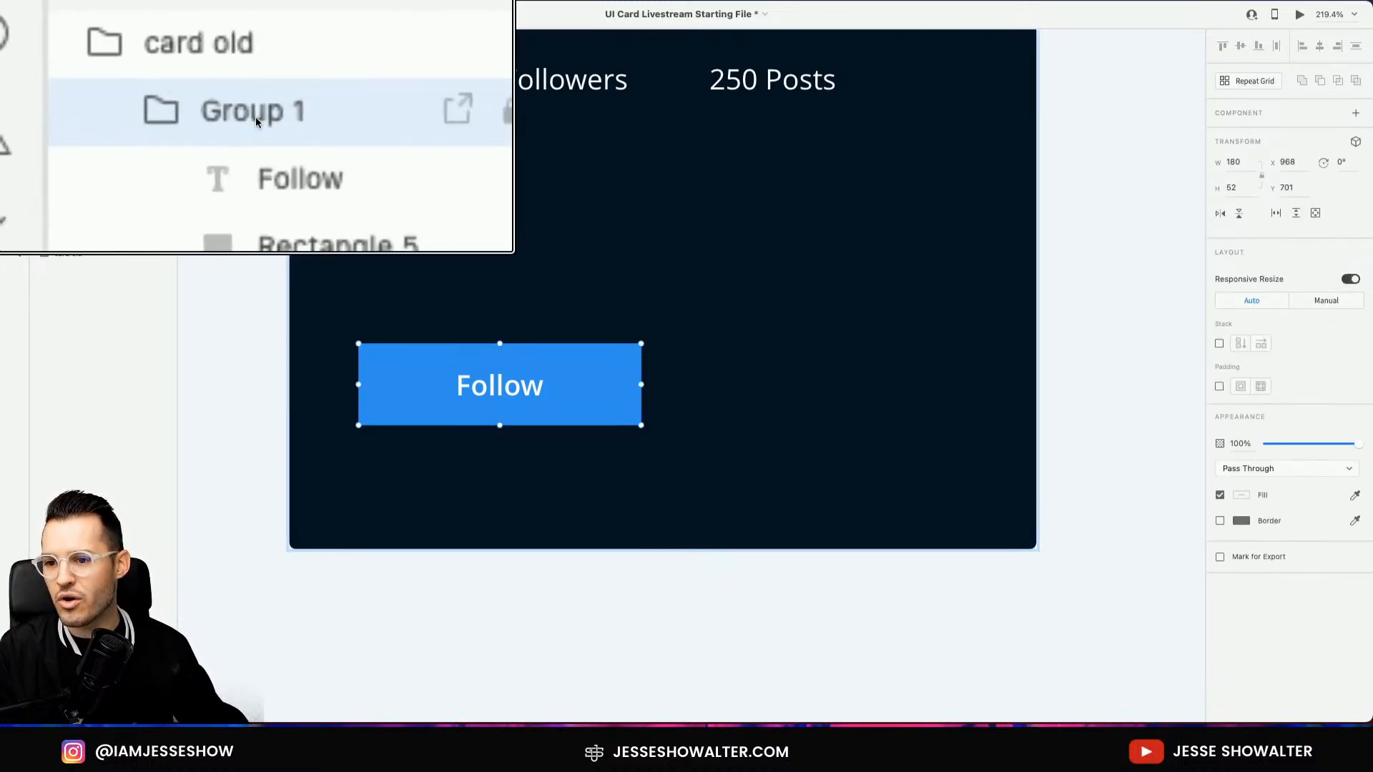
double_click(84, 116)
type("button")
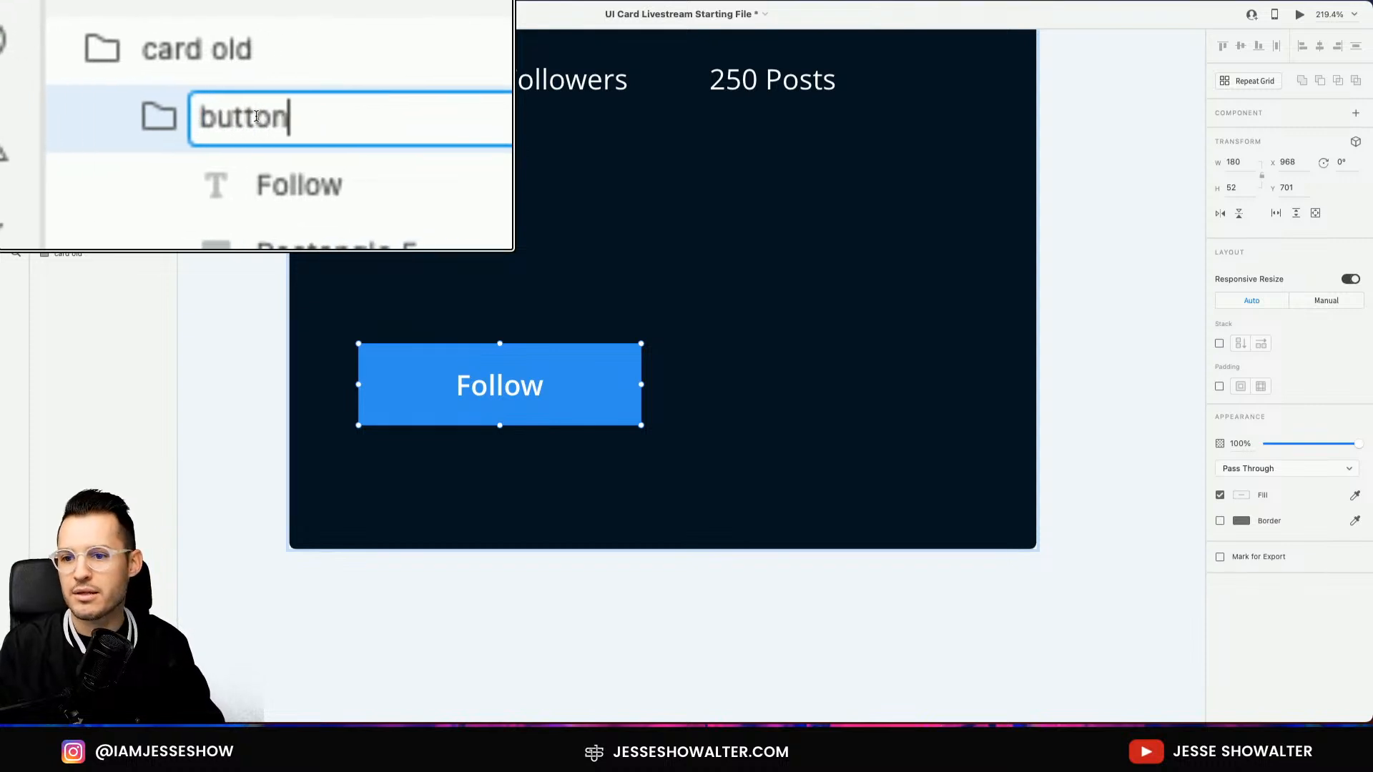
key("Return")
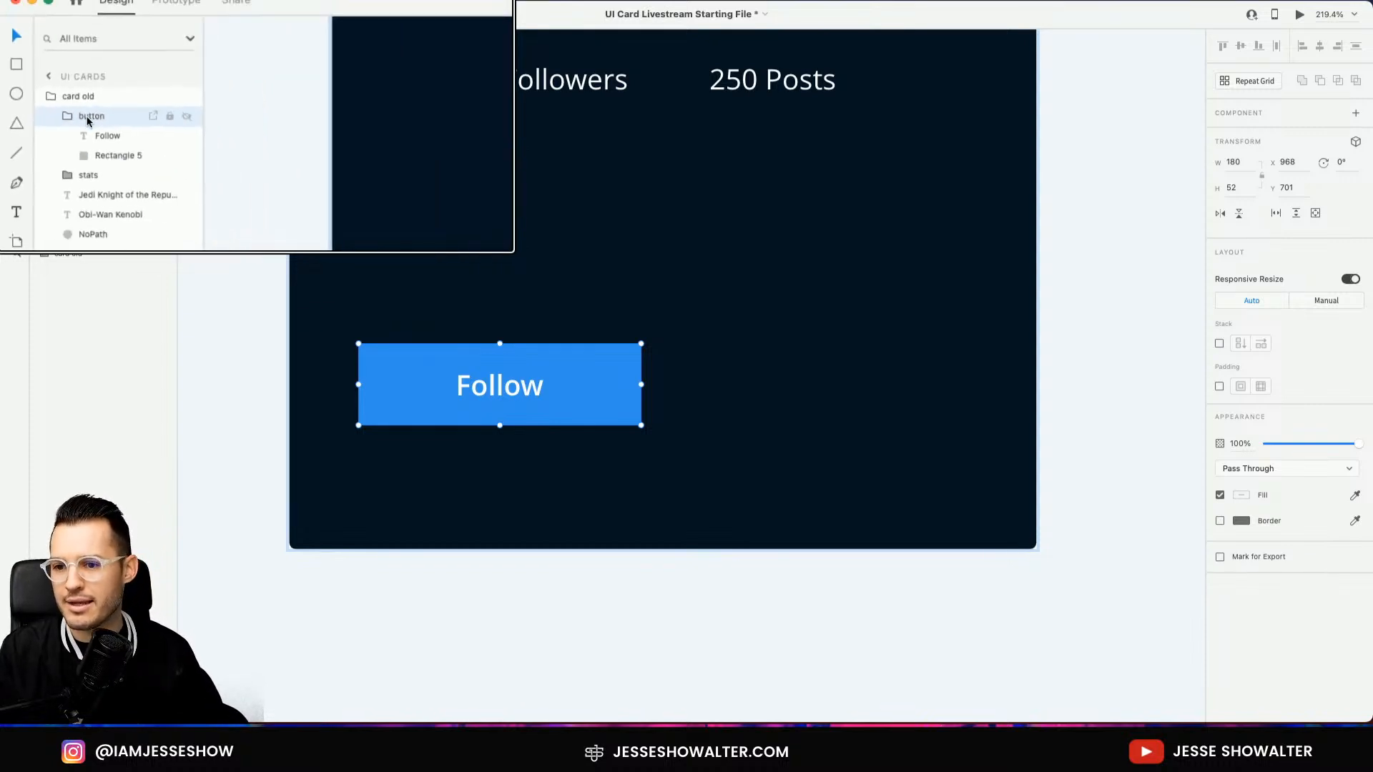
Turn the button group into a component and place a duplicate instance beside it on the same row
key("super+k")
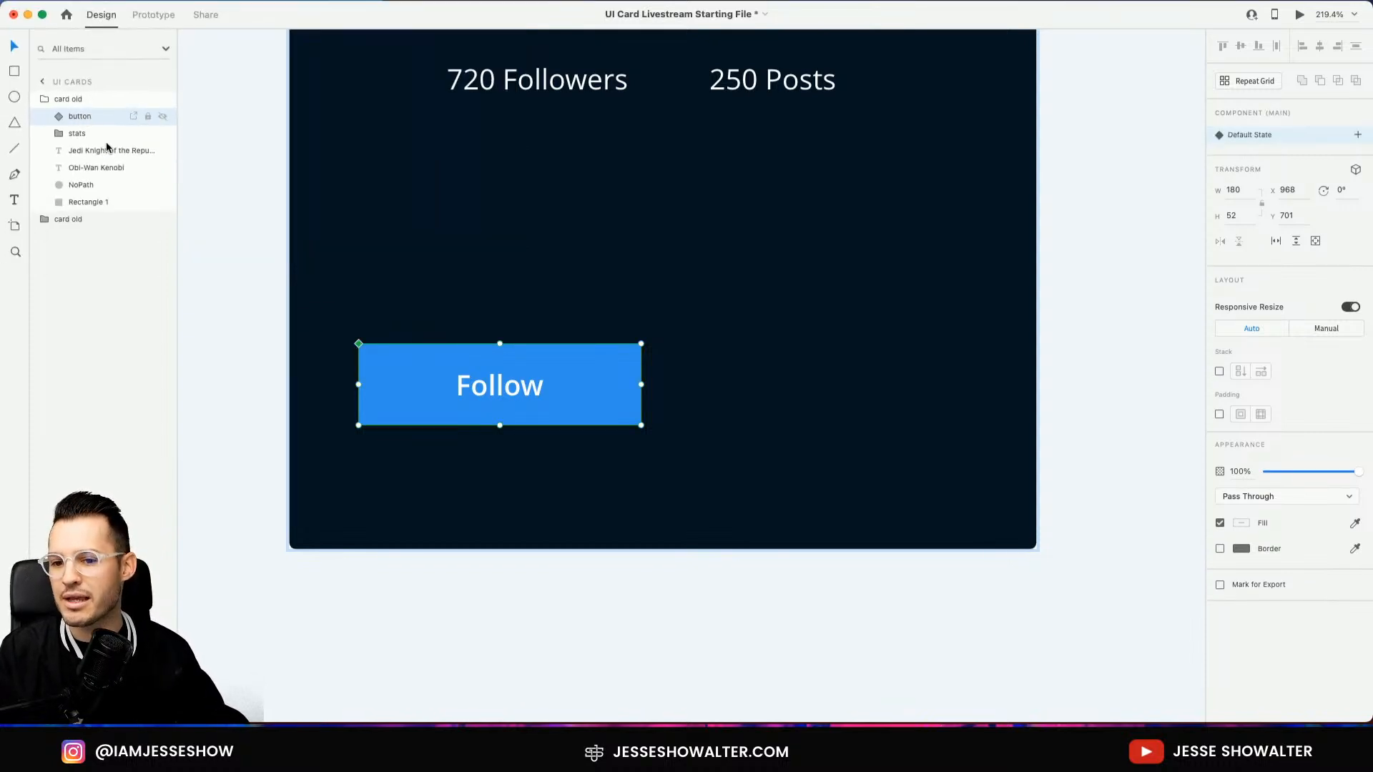
left_click_drag(479, 373, 817, 375)
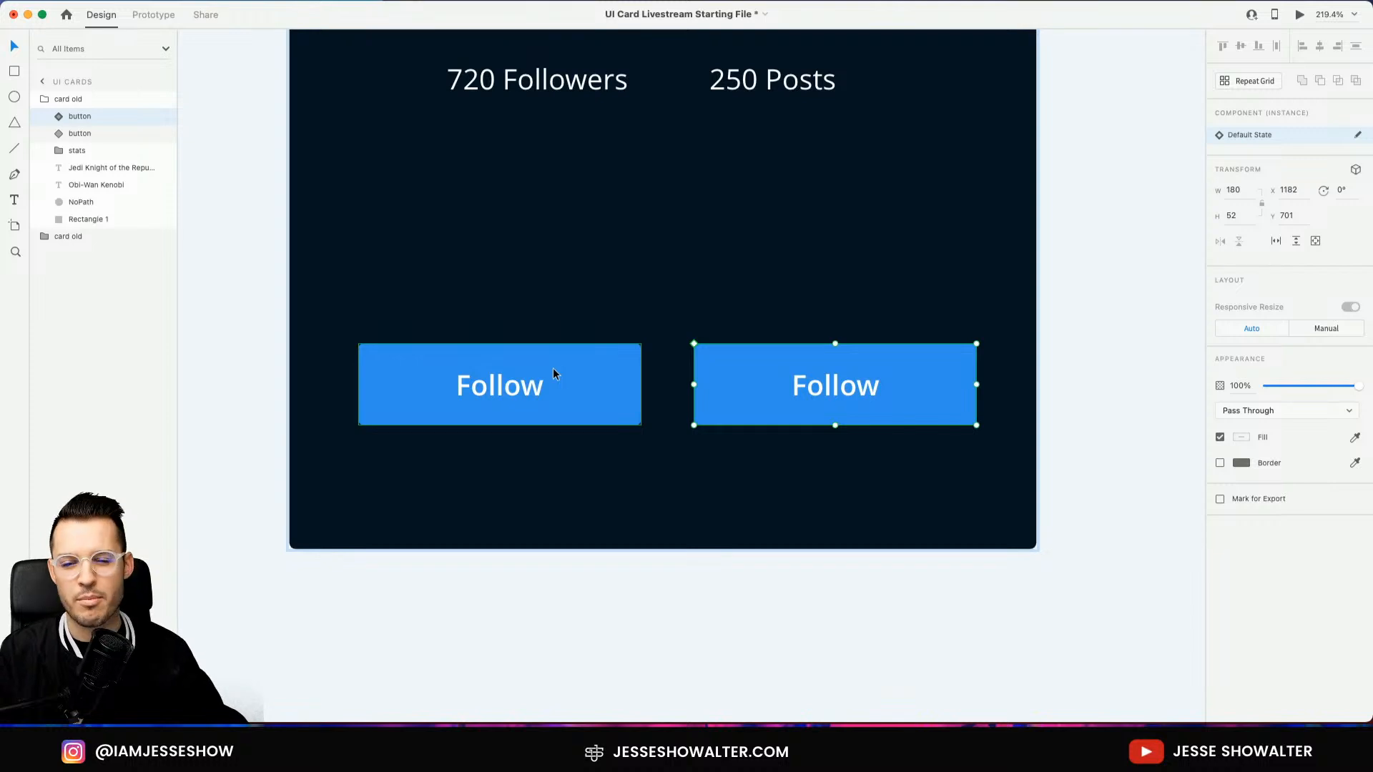
left_click(536, 384)
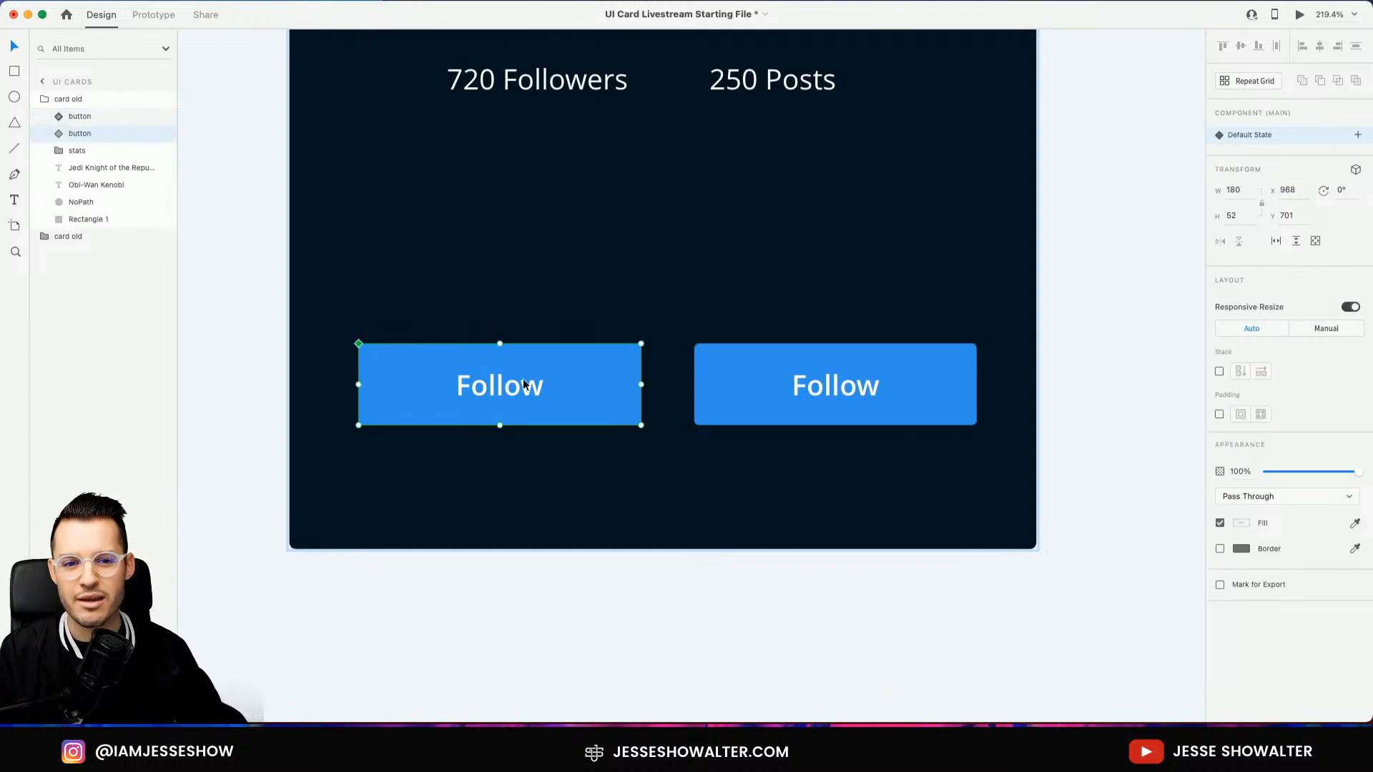
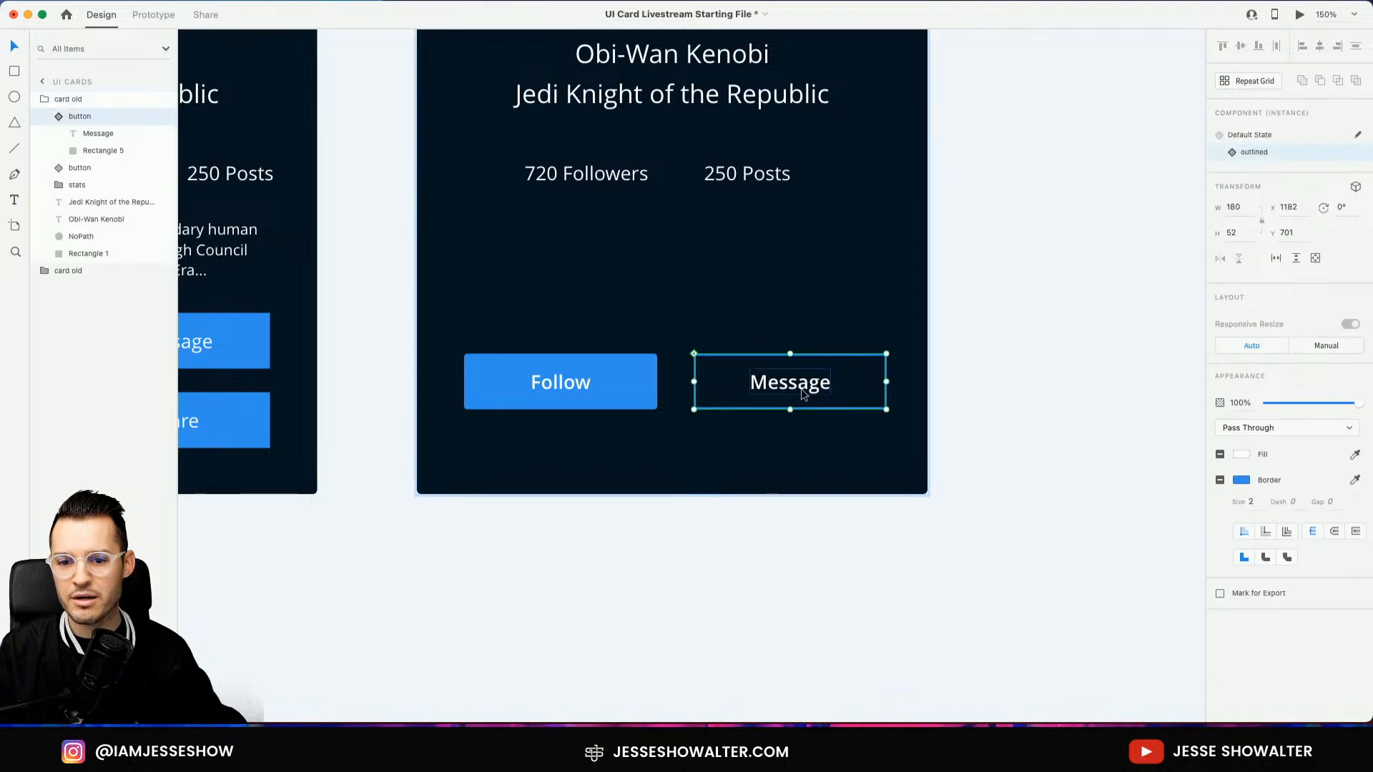
Group the Follow and Message button components together on the copied card
left_click(59, 116)
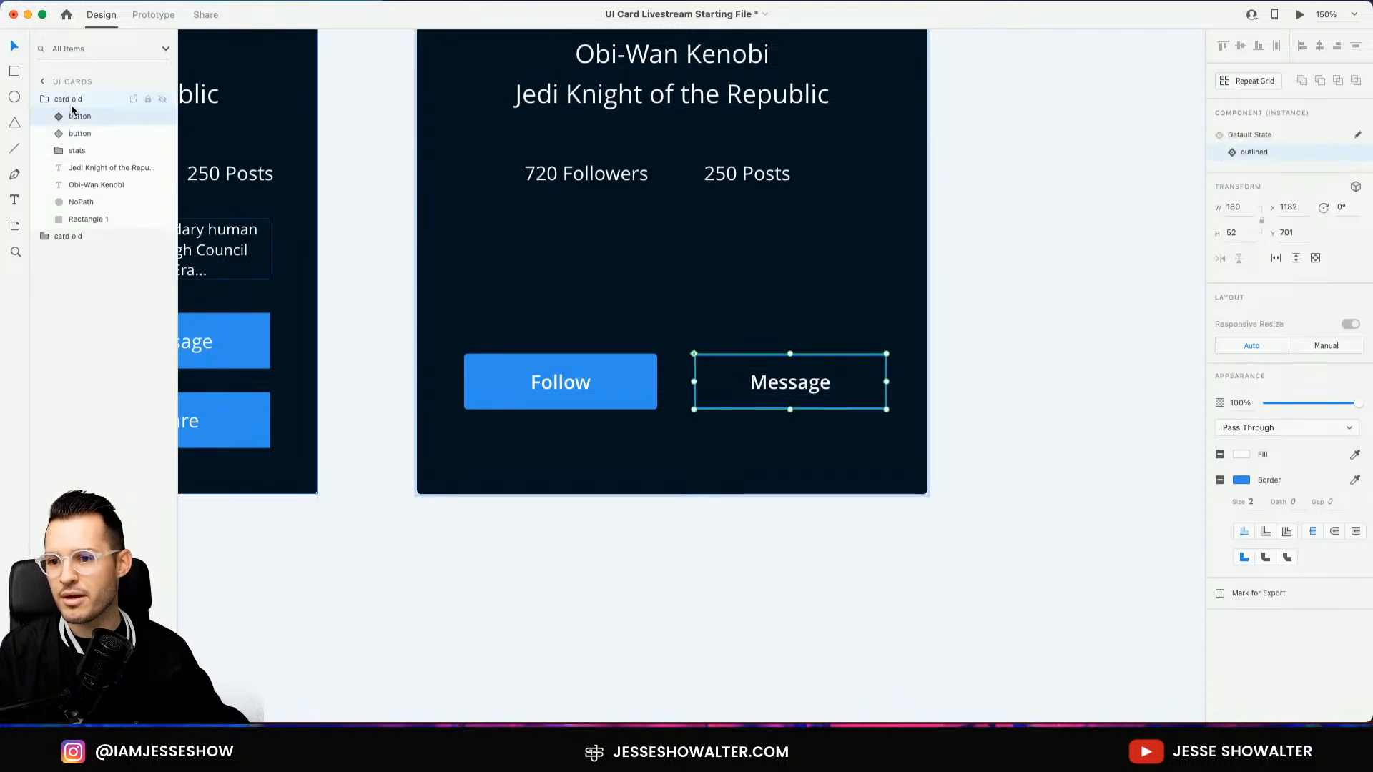
left_click(72, 100)
left_click(71, 118)
left_click(77, 133, "shift")
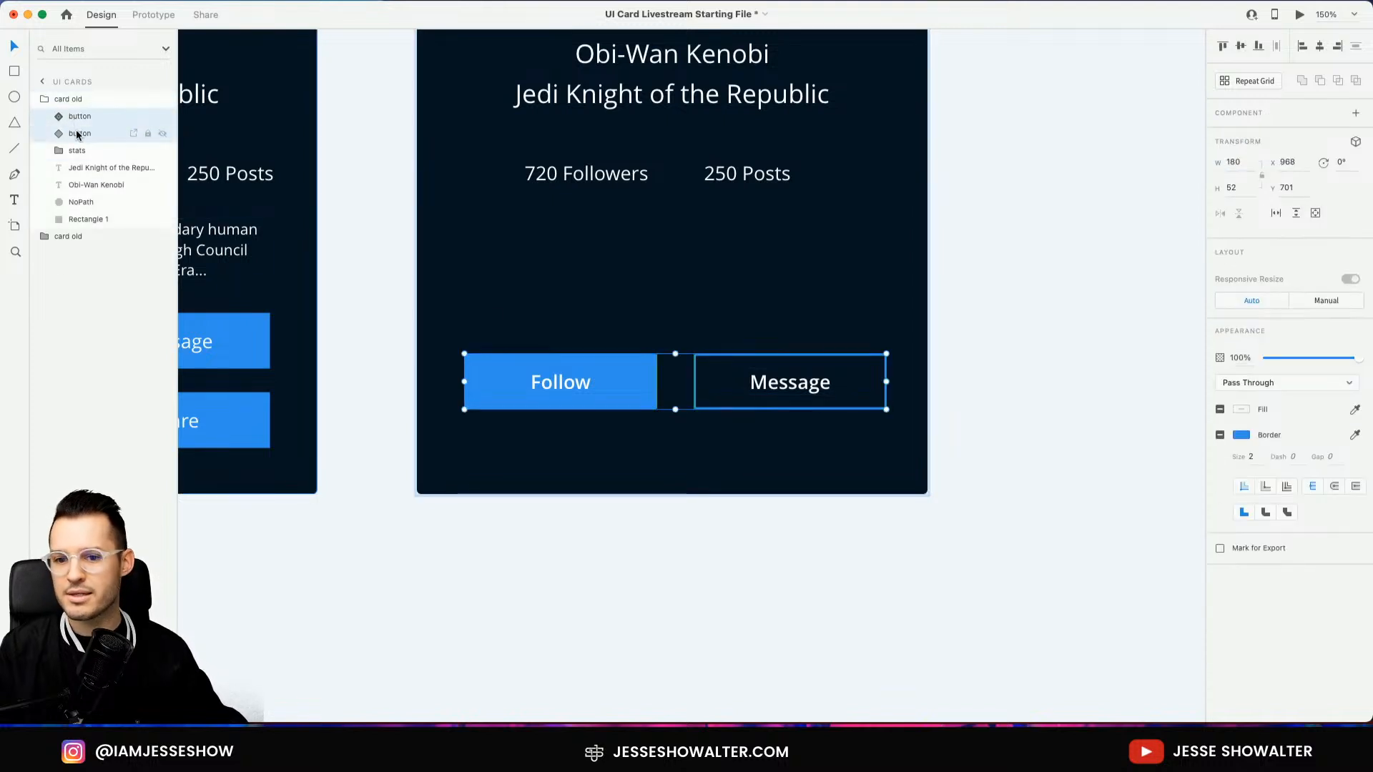
key("super+g")
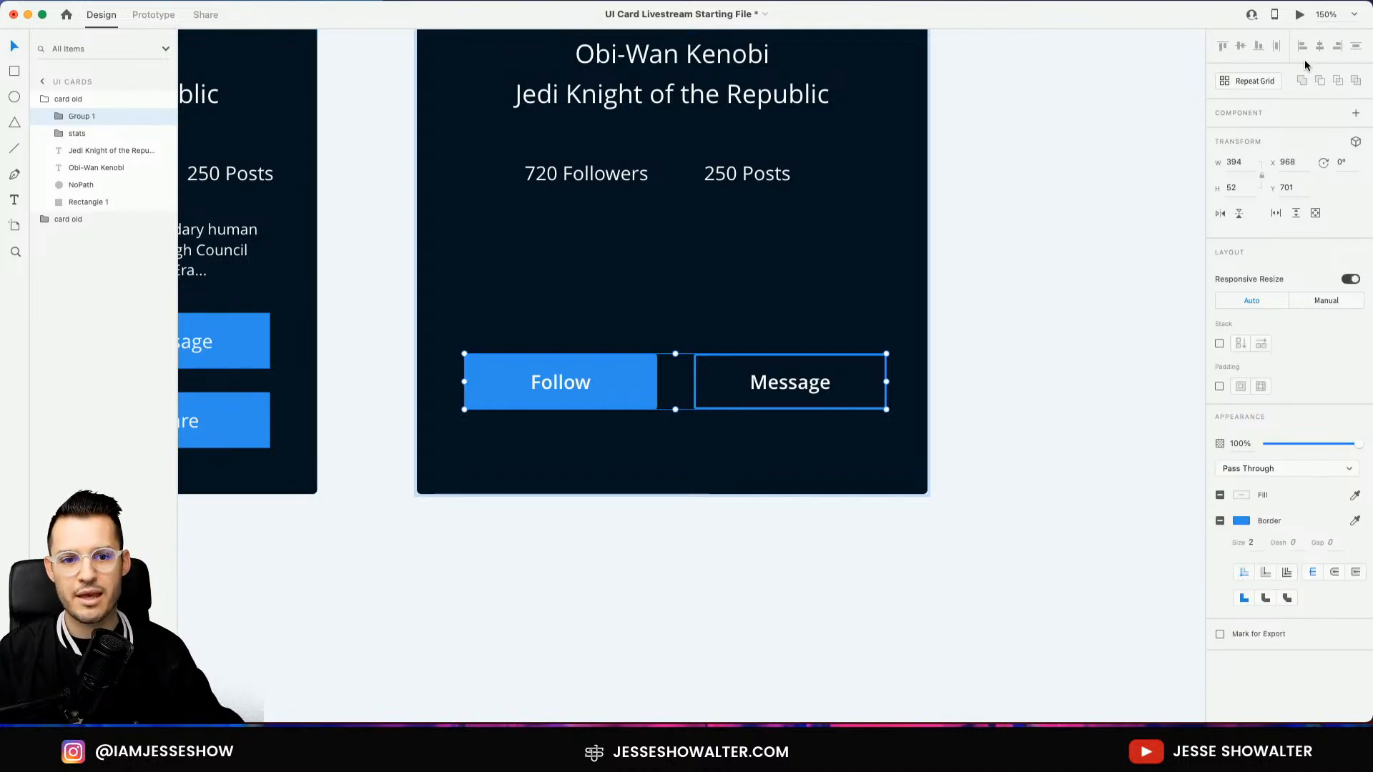
Center the group of two buttons horizontally on the copied card's background rectangle
left_click(910, 147, "shift")
left_click(1320, 53)
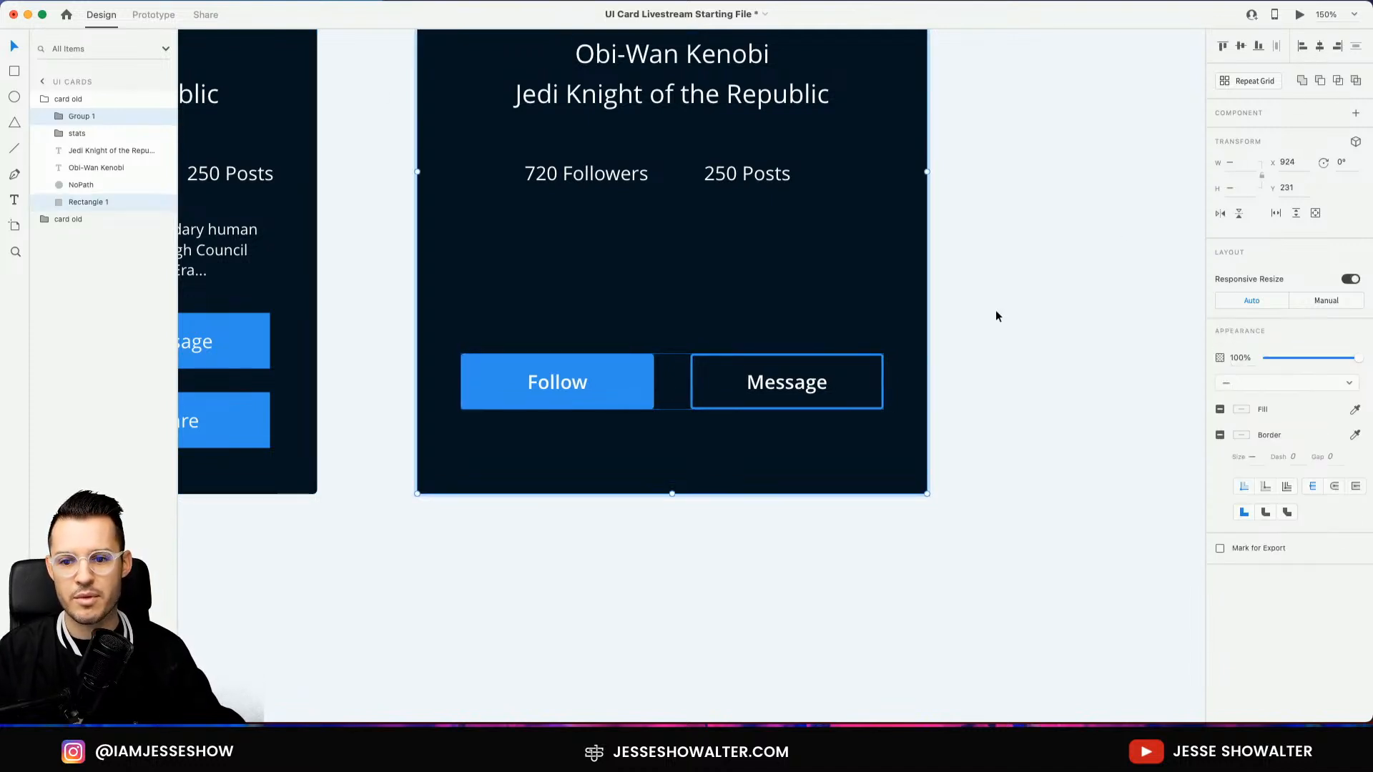
left_click(995, 311)
Move the name and title lines slightly down on the copied card to make room under the avatar
key("super+minus")
key("z")
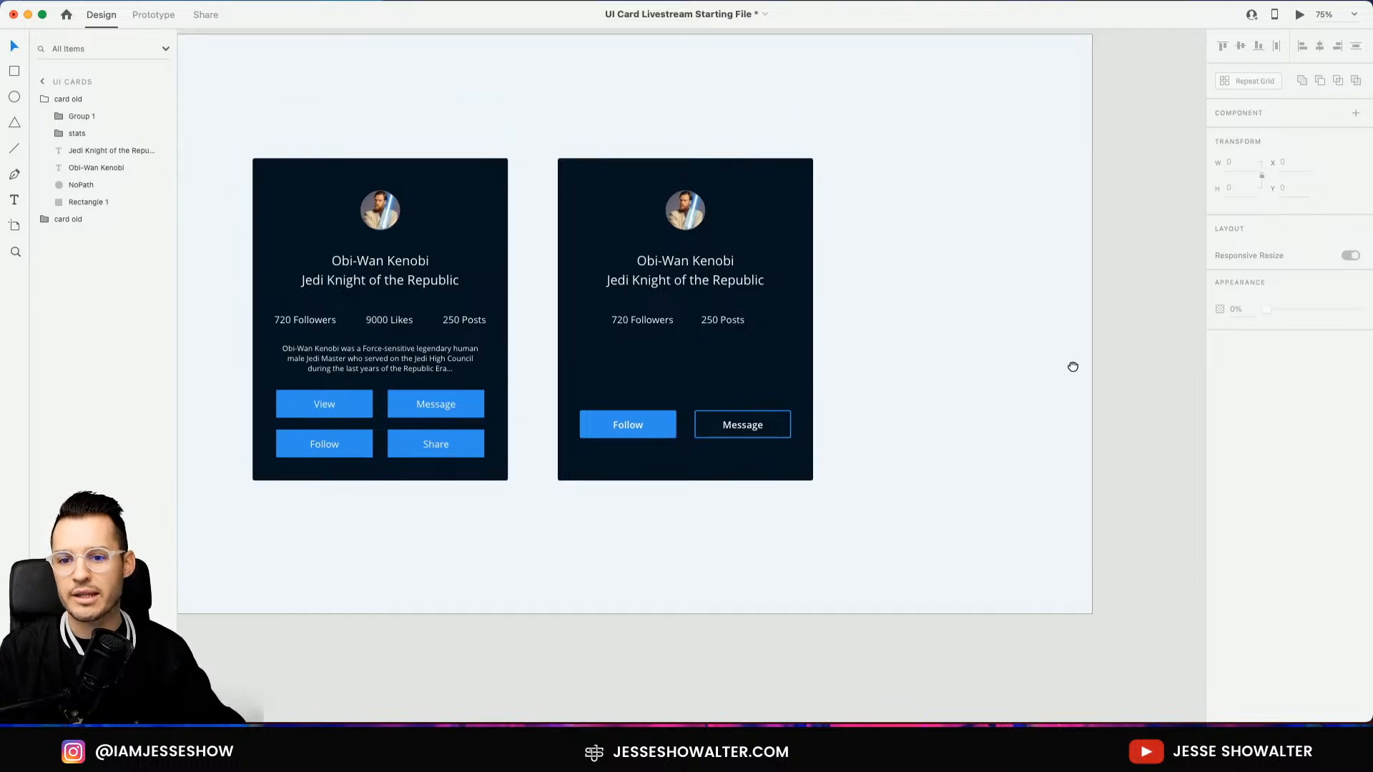
left_click(770, 497)
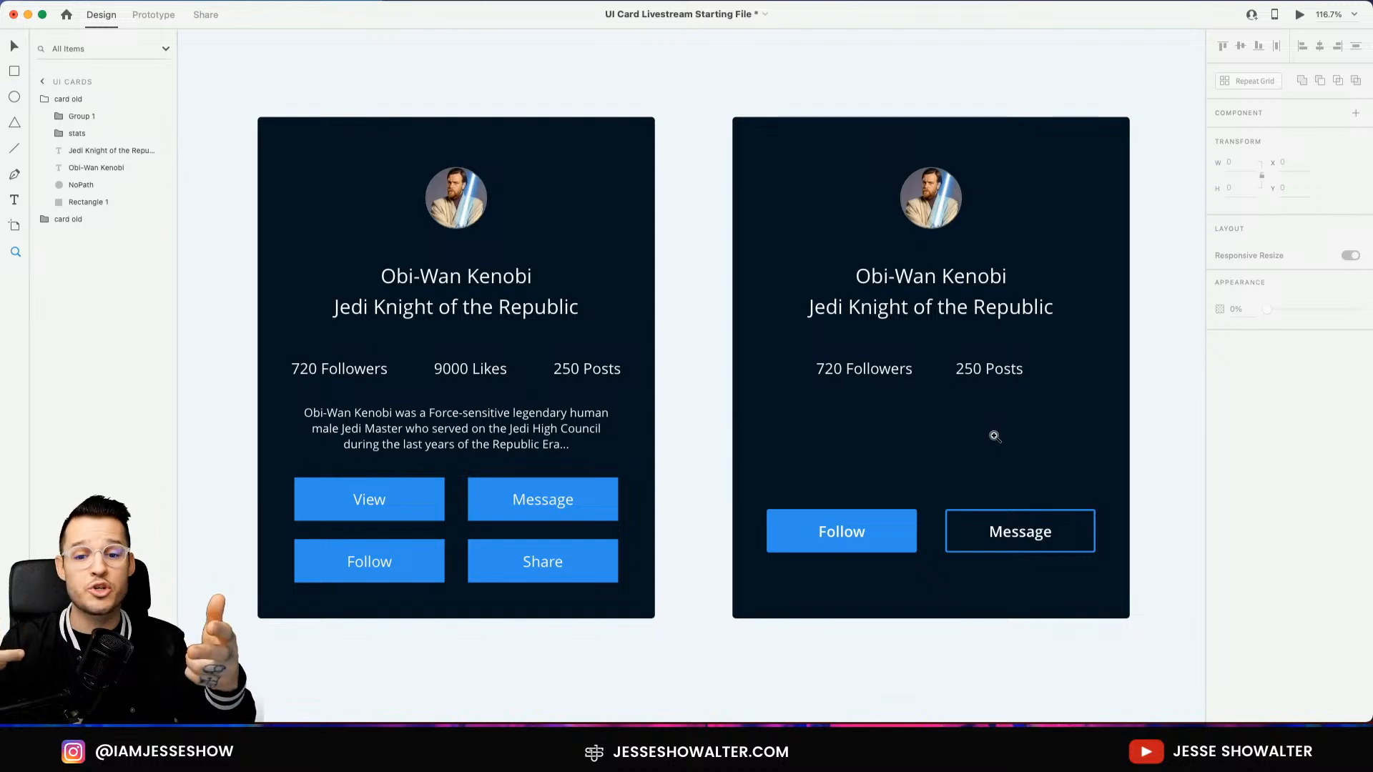
key("v")
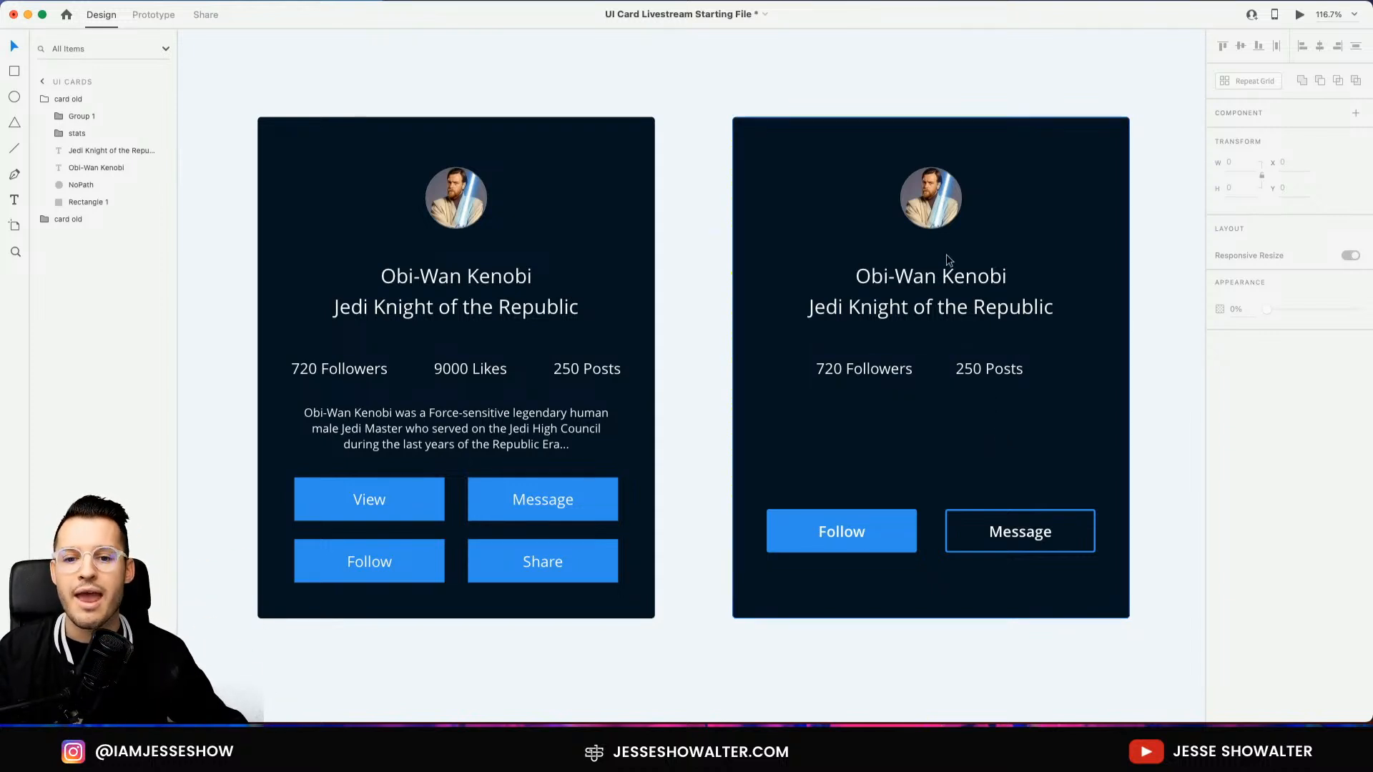
left_click(934, 200)
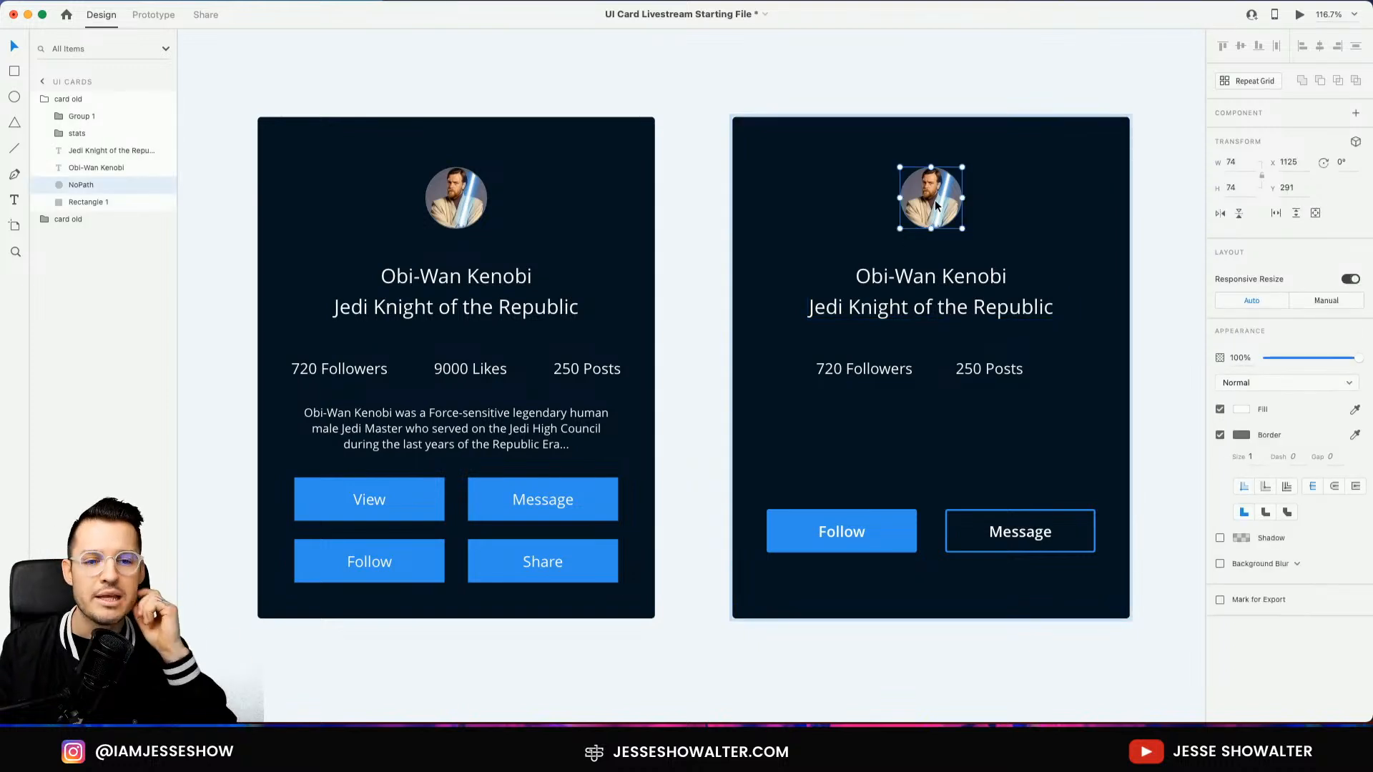
left_click(922, 281)
left_click(955, 309, "shift")
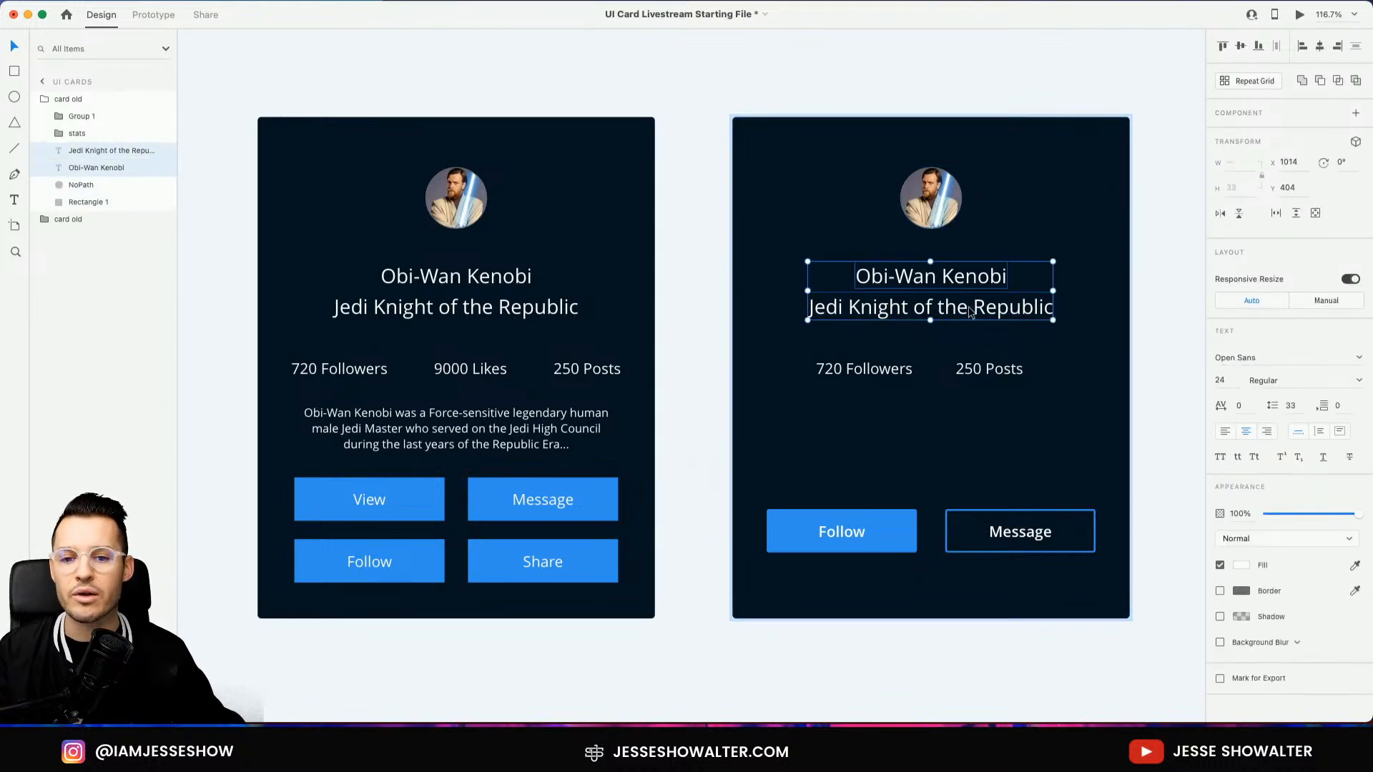
left_click_drag(967, 309, 971, 339)
Enlarge the copied card's avatar to 172 by 172 and position it above the name at Y 262
left_click(943, 217)
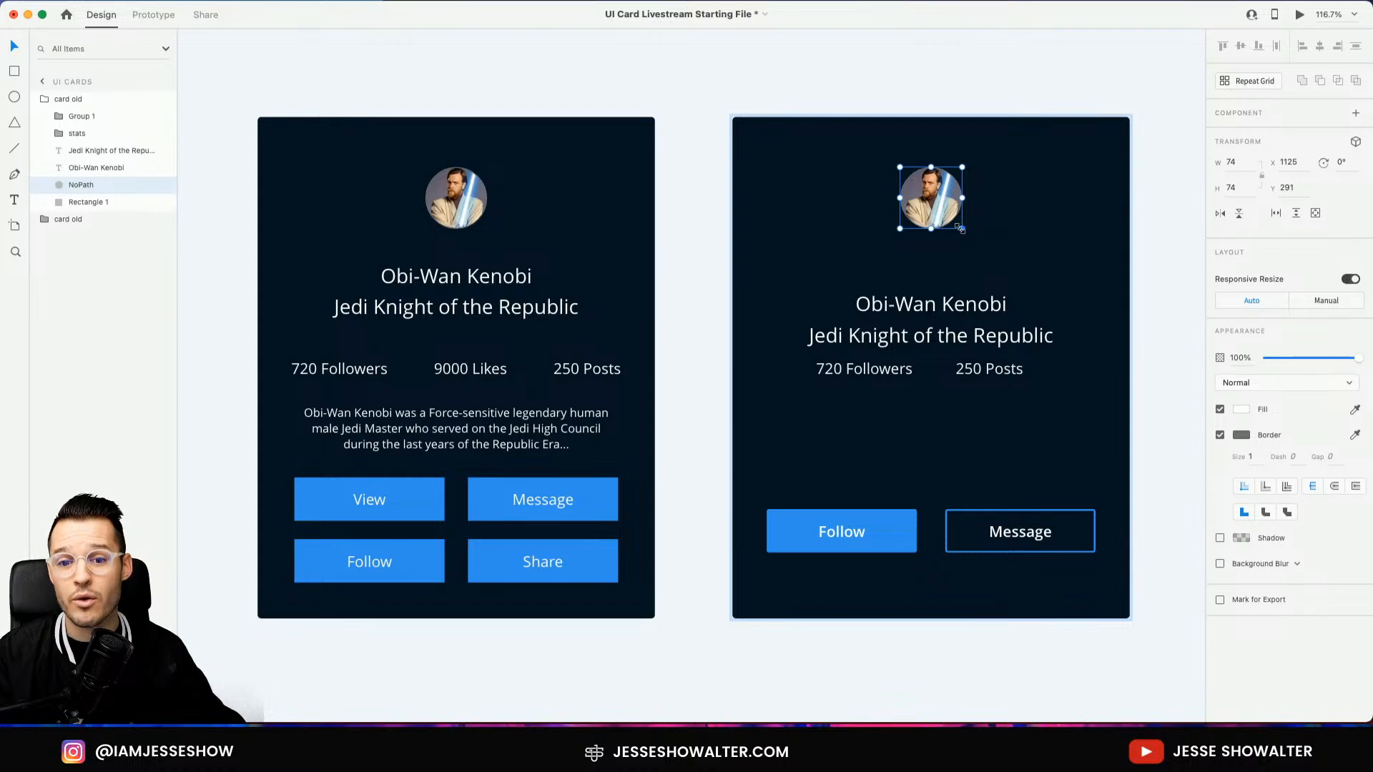
left_click_drag(962, 228, 1004, 272)
left_click_drag(946, 197, 946, 212)
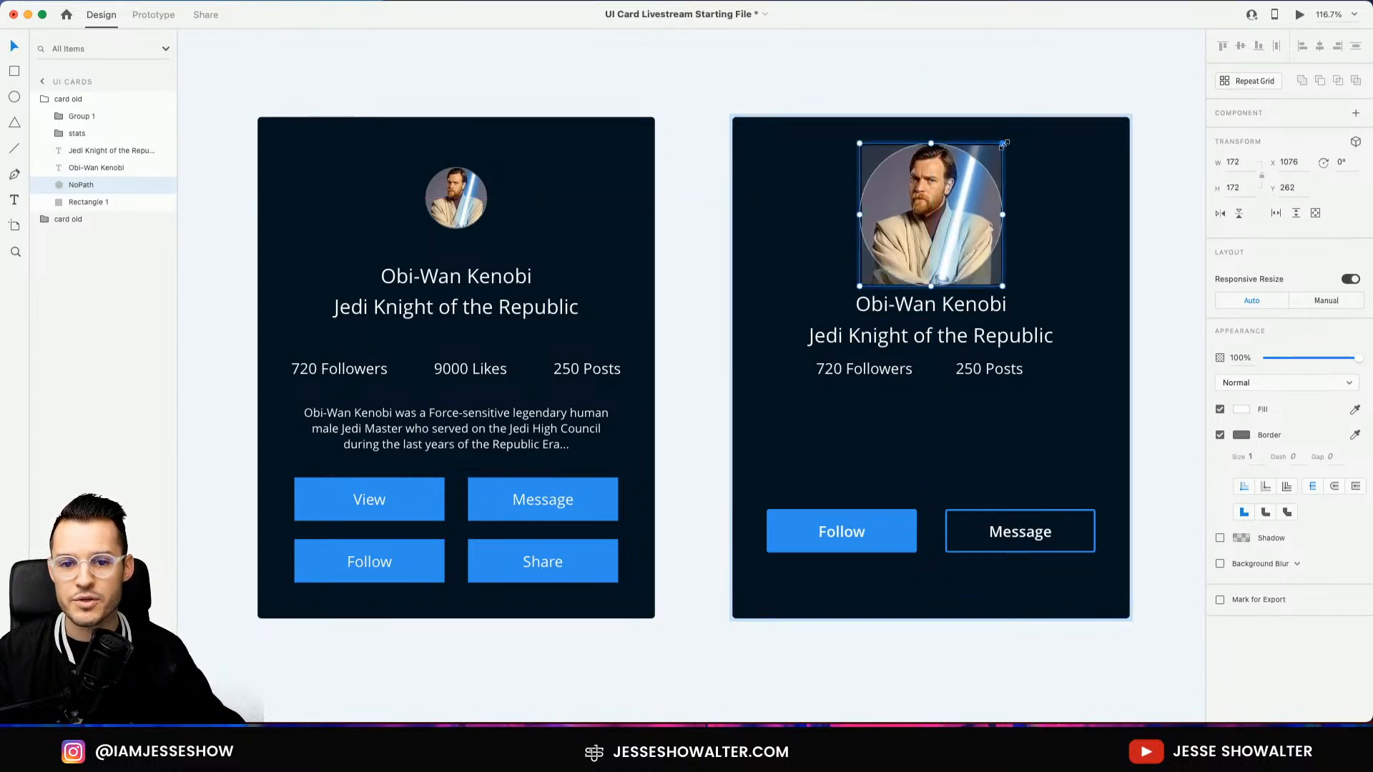
key("alt")
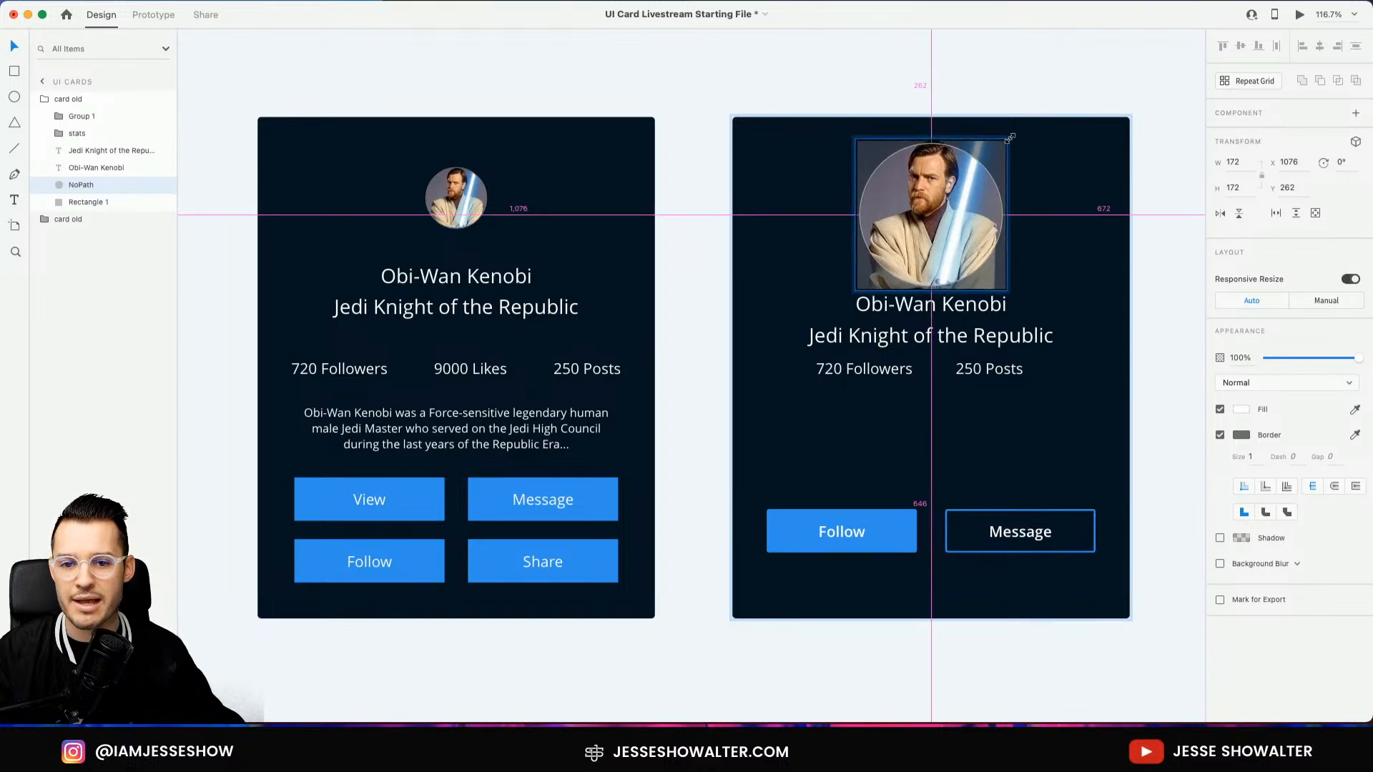
left_click(976, 87)
scroll(971, 100, "right", 1)
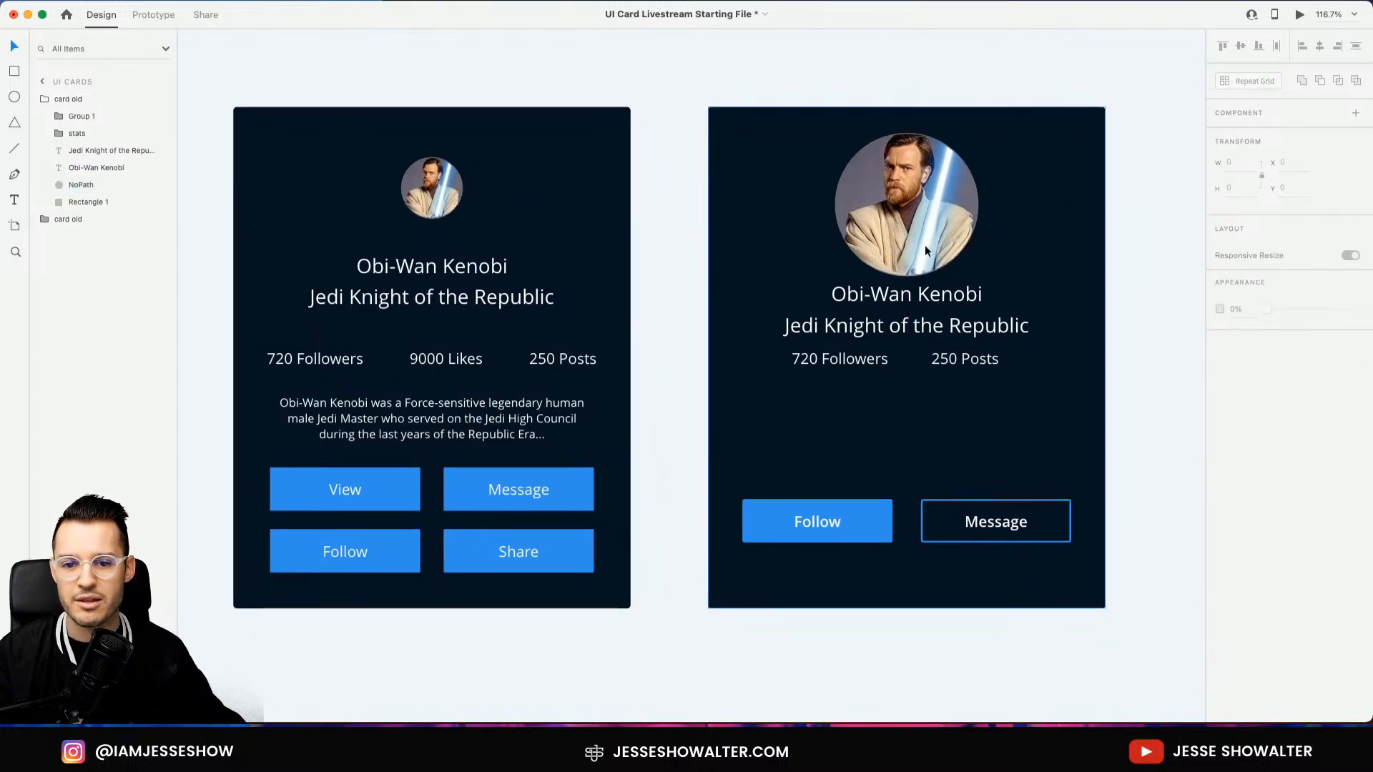
Move the name, title and stats together further down to leave a gap below the enlarged avatar
left_click(925, 293)
key("Escape")
left_click(916, 294)
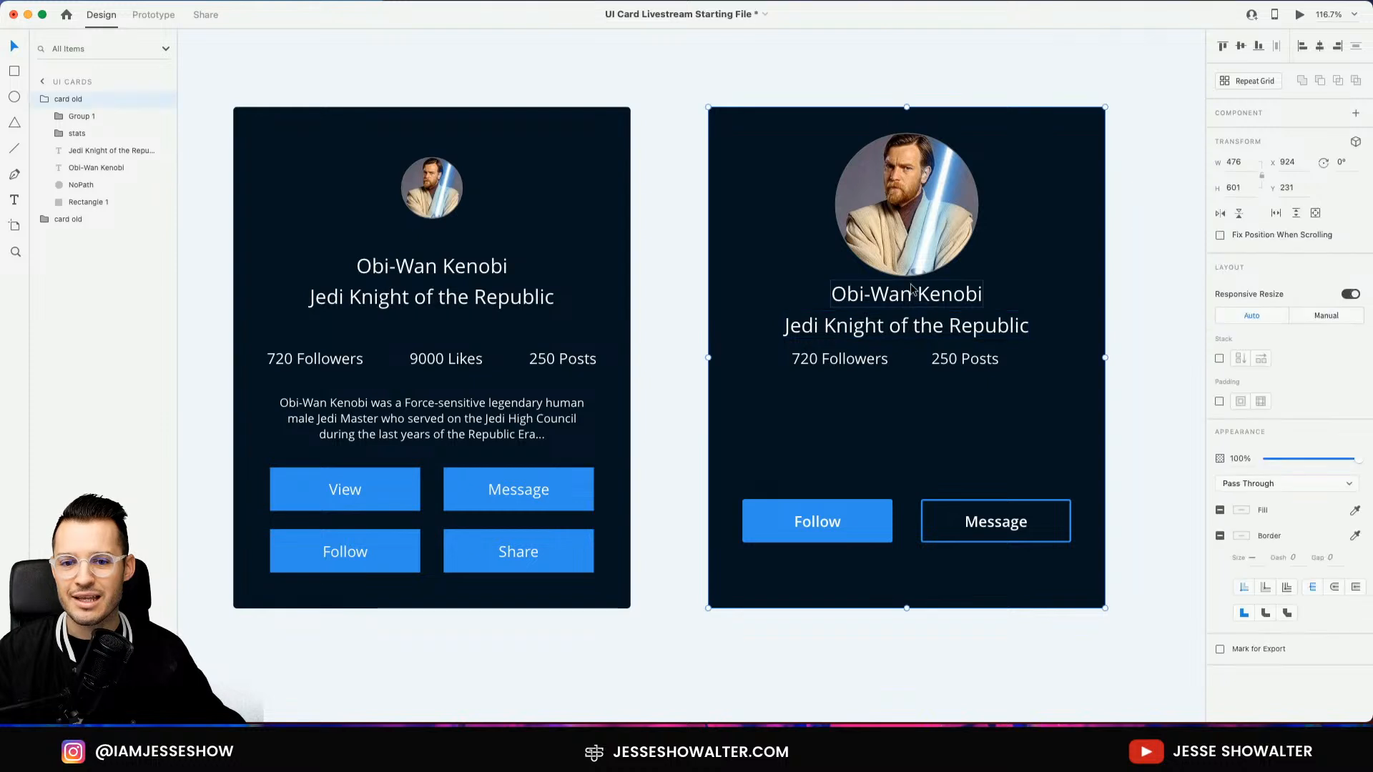
double_click(912, 295)
left_click(925, 335, "shift")
left_click(959, 367, "shift")
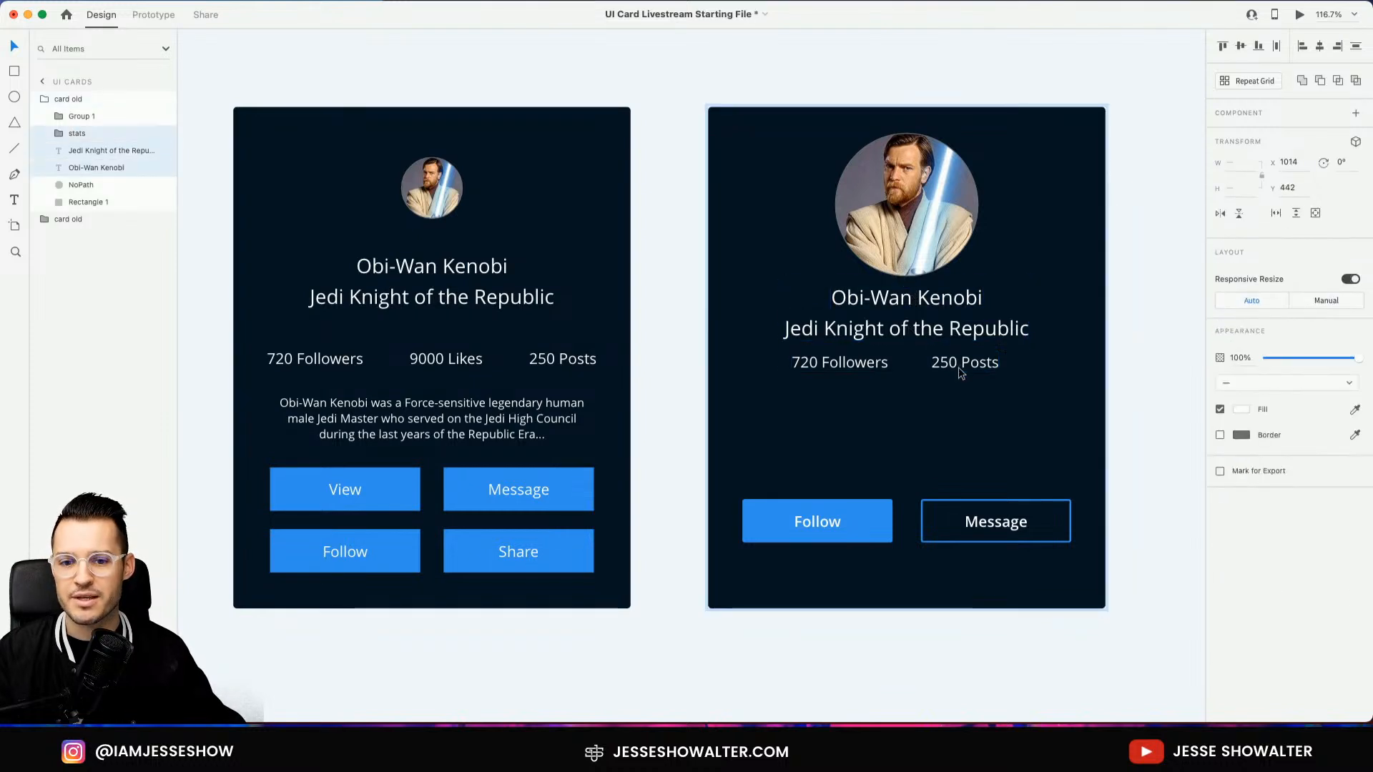
left_click_drag(958, 367, 961, 383)
Add the avatar to the text and stats selection and shift everything down to Y 276
left_click(919, 160, "shift")
left_click_drag(920, 160, 917, 171)
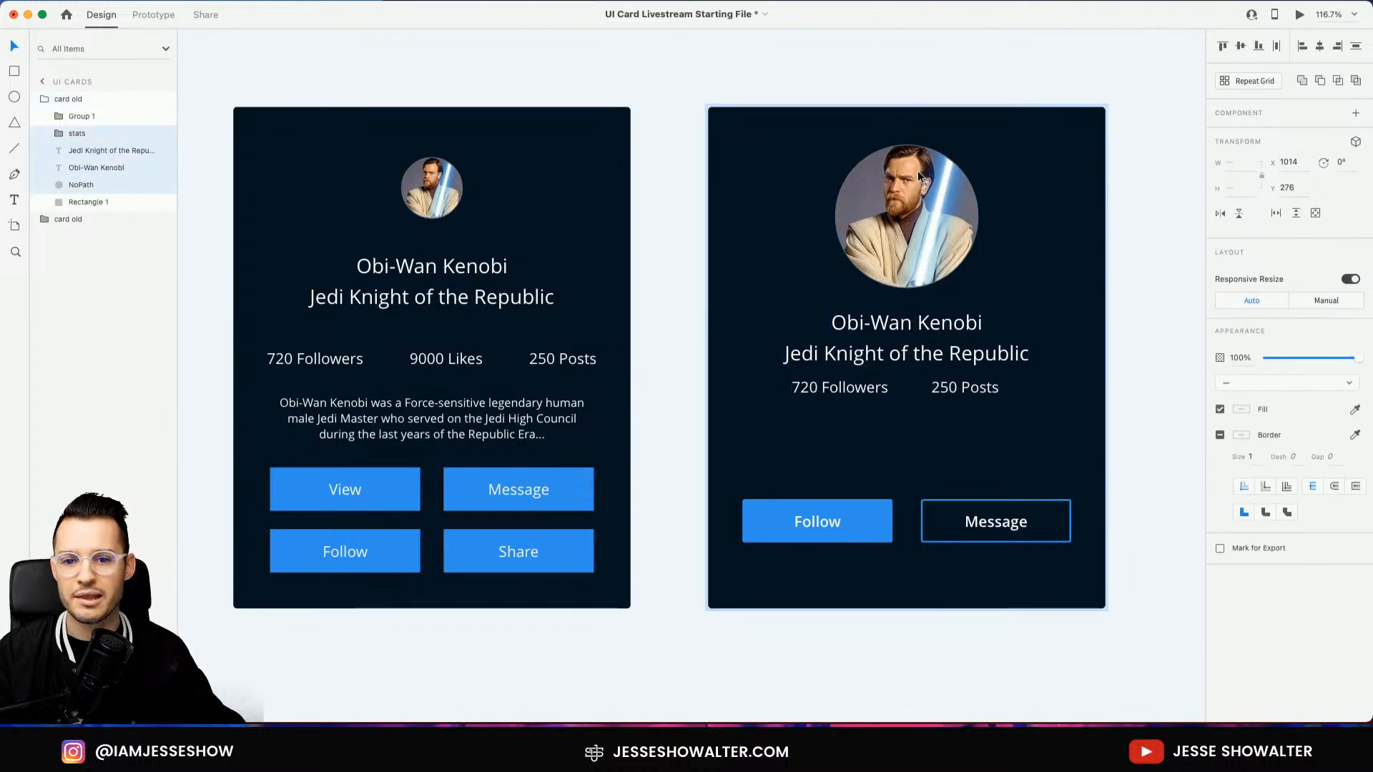
left_click(916, 69)
scroll(896, 69, "left", 2)
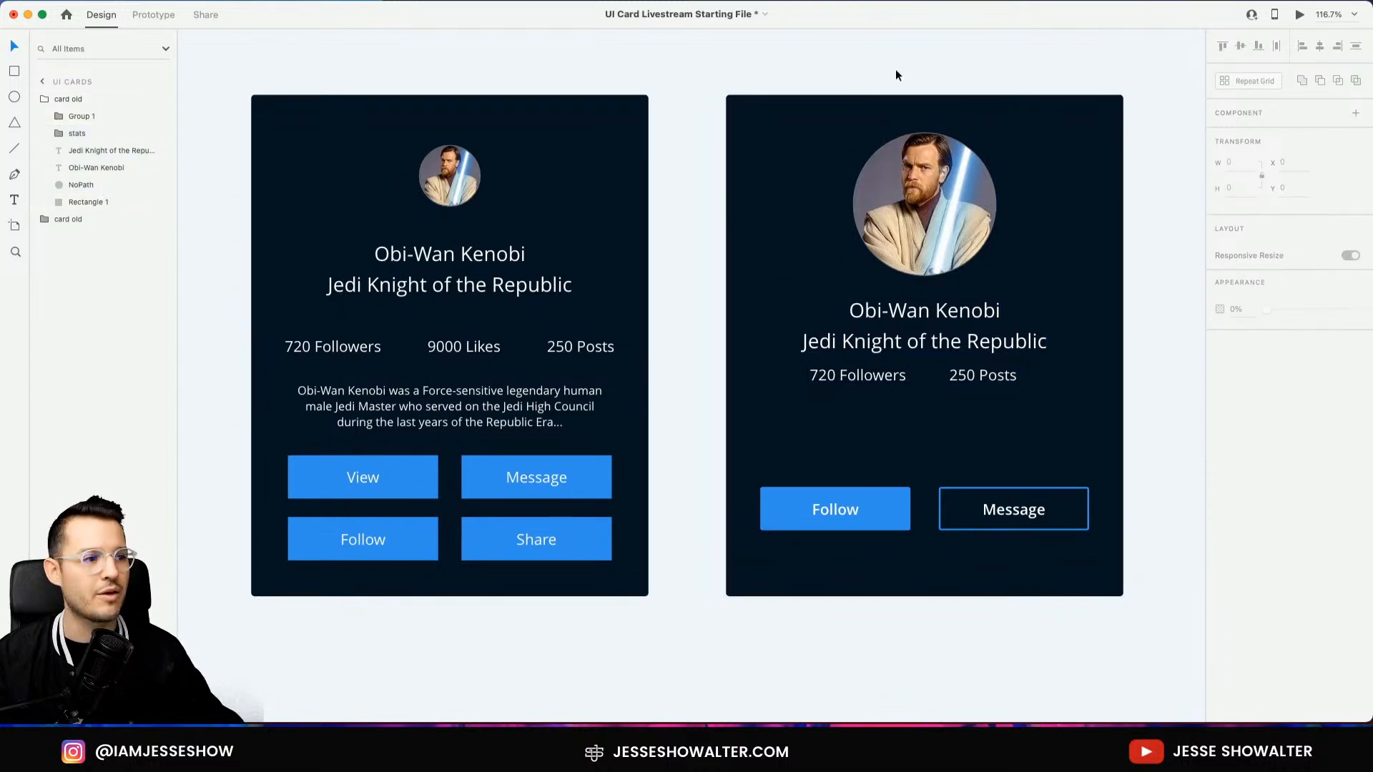
Move the copied card's avatar, name, title and stats down together to Y 302
left_click(906, 166)
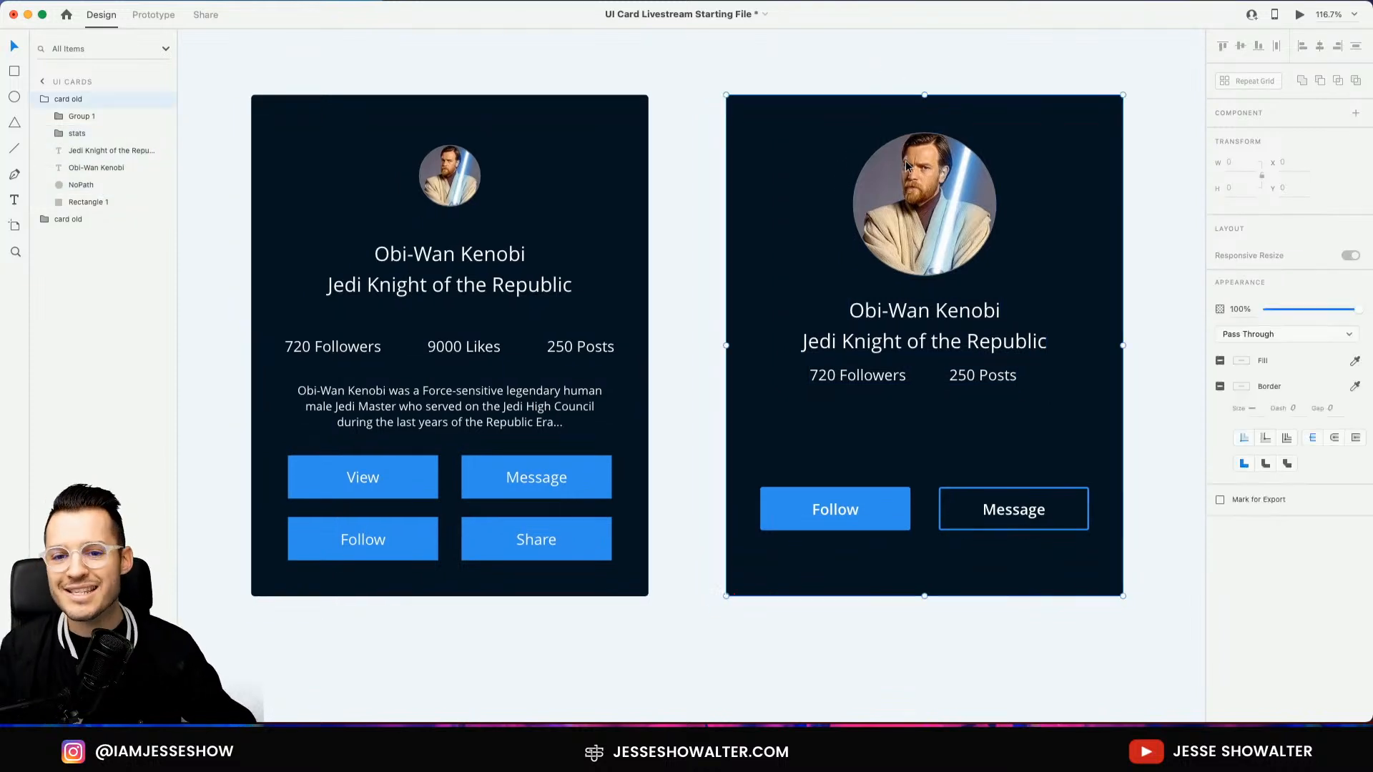
left_click(917, 312, "shift")
left_click(912, 343, "shift")
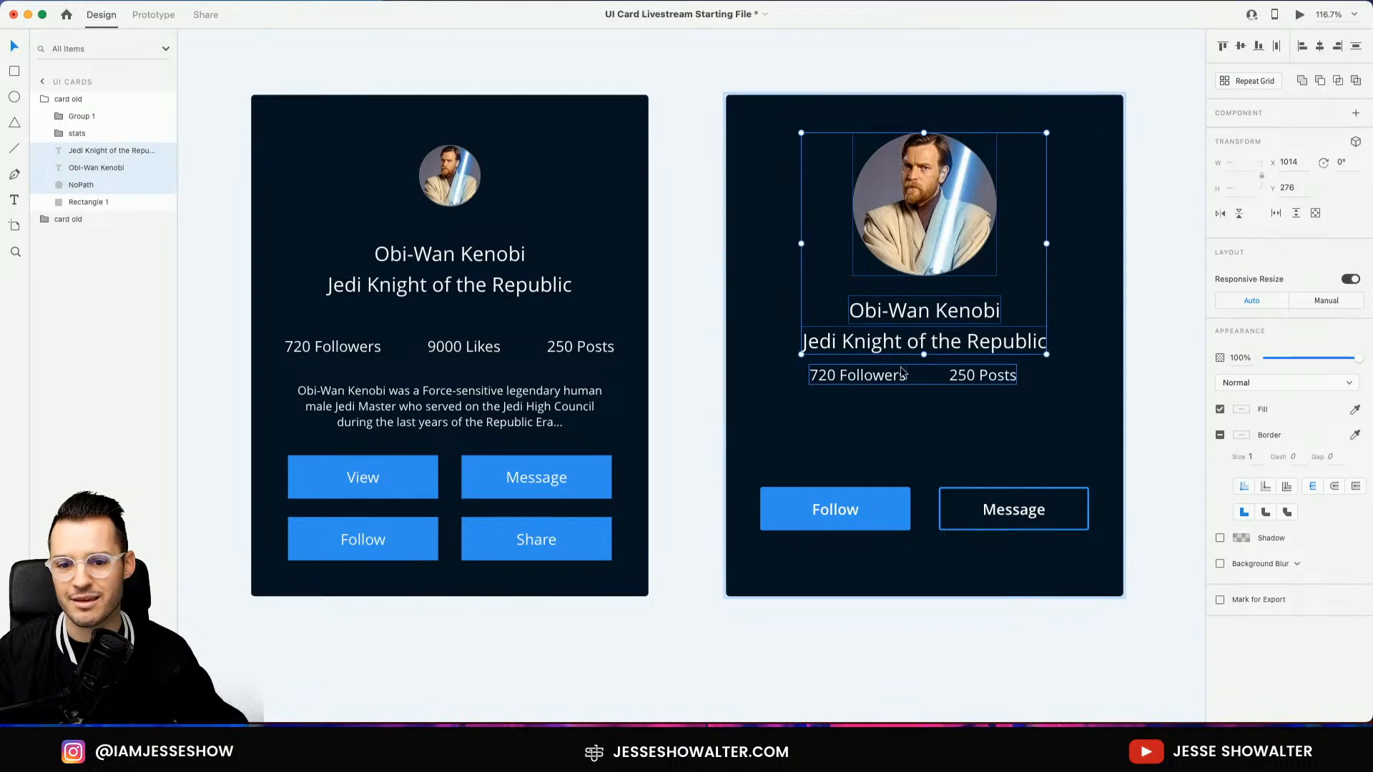
left_click(903, 376, "shift")
left_click_drag(903, 376, 903, 396)
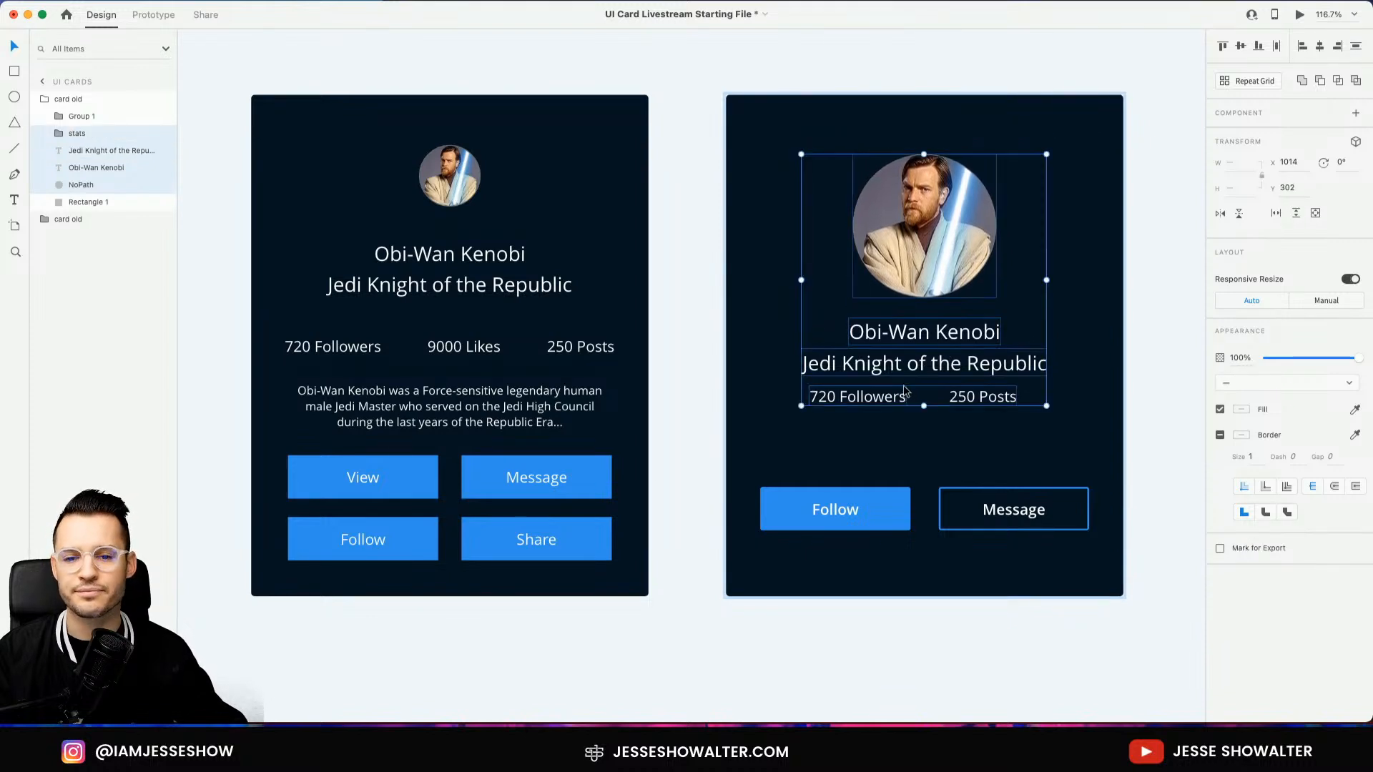
left_click(1033, 66)
mouse_move(1034, 70)
left_mouse_down()
mouse_move(932, 70)
mouse_move(1022, 66)
left_mouse_up()
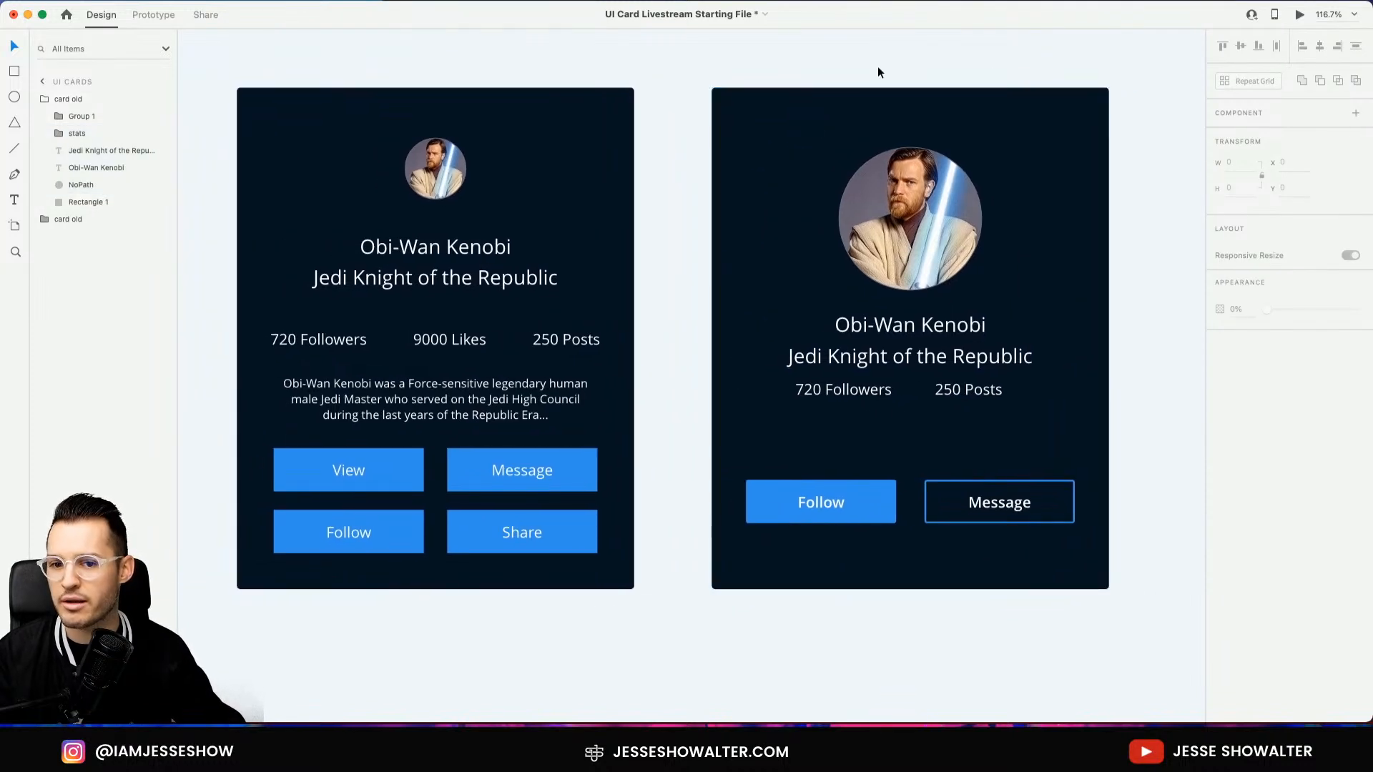
Change the enlarged avatar's border color to white, #FFFFFF
left_click(946, 194)
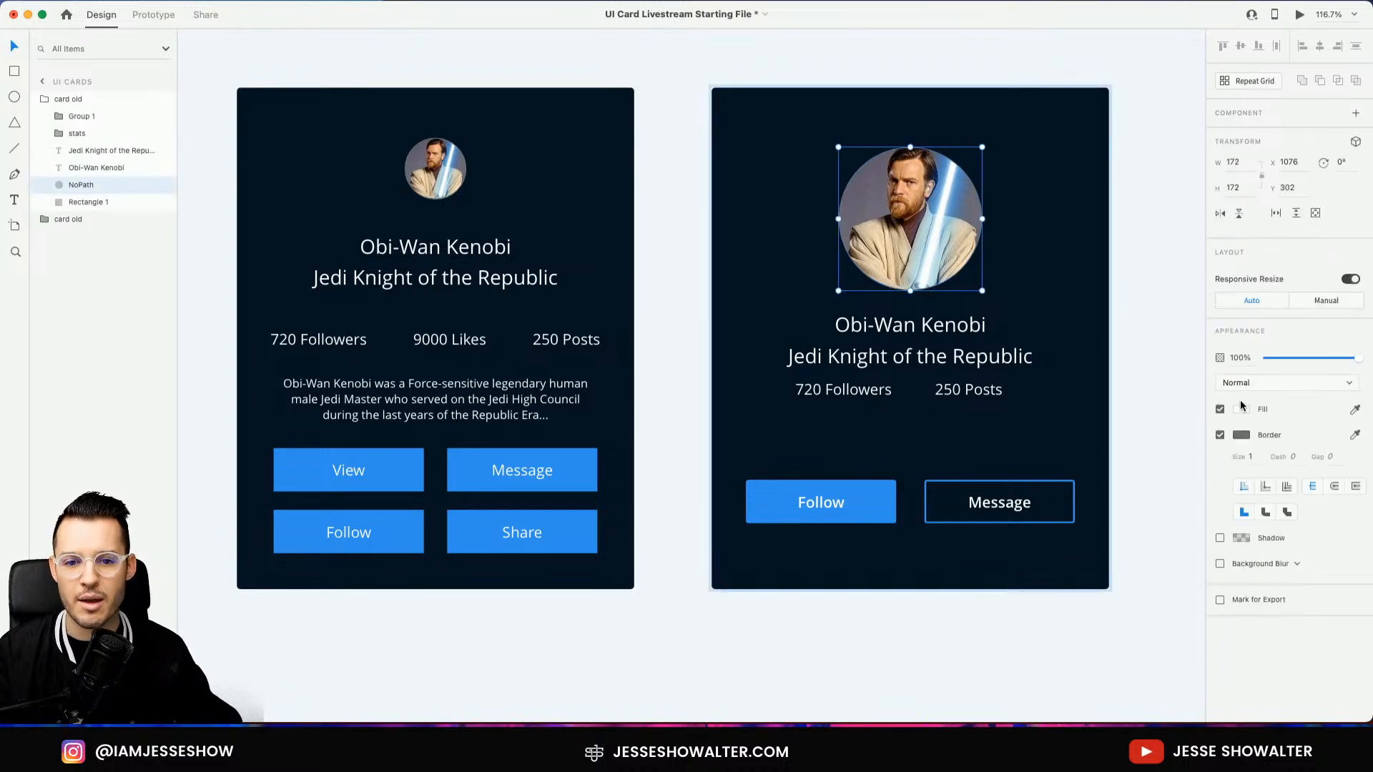
left_click(1242, 434)
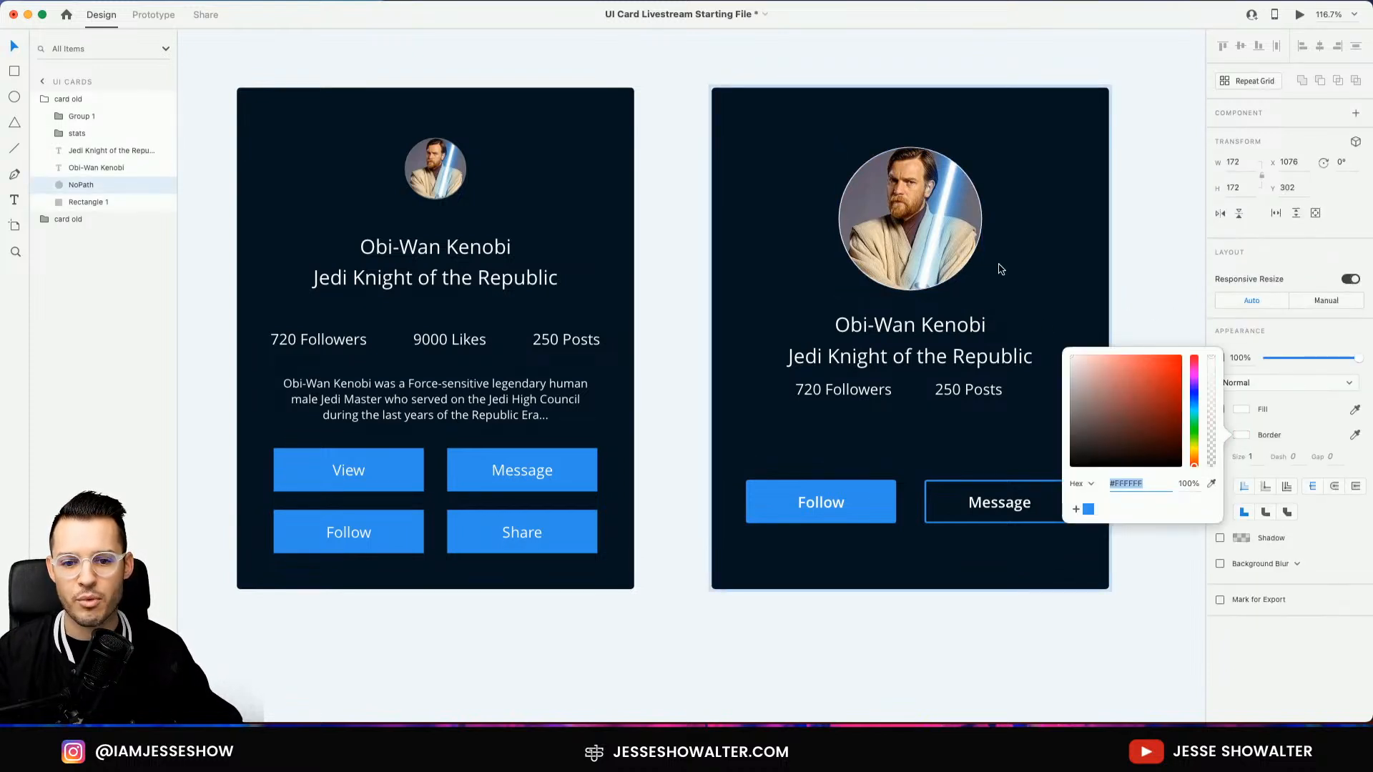
left_click(1177, 177)
left_click(1092, 197)
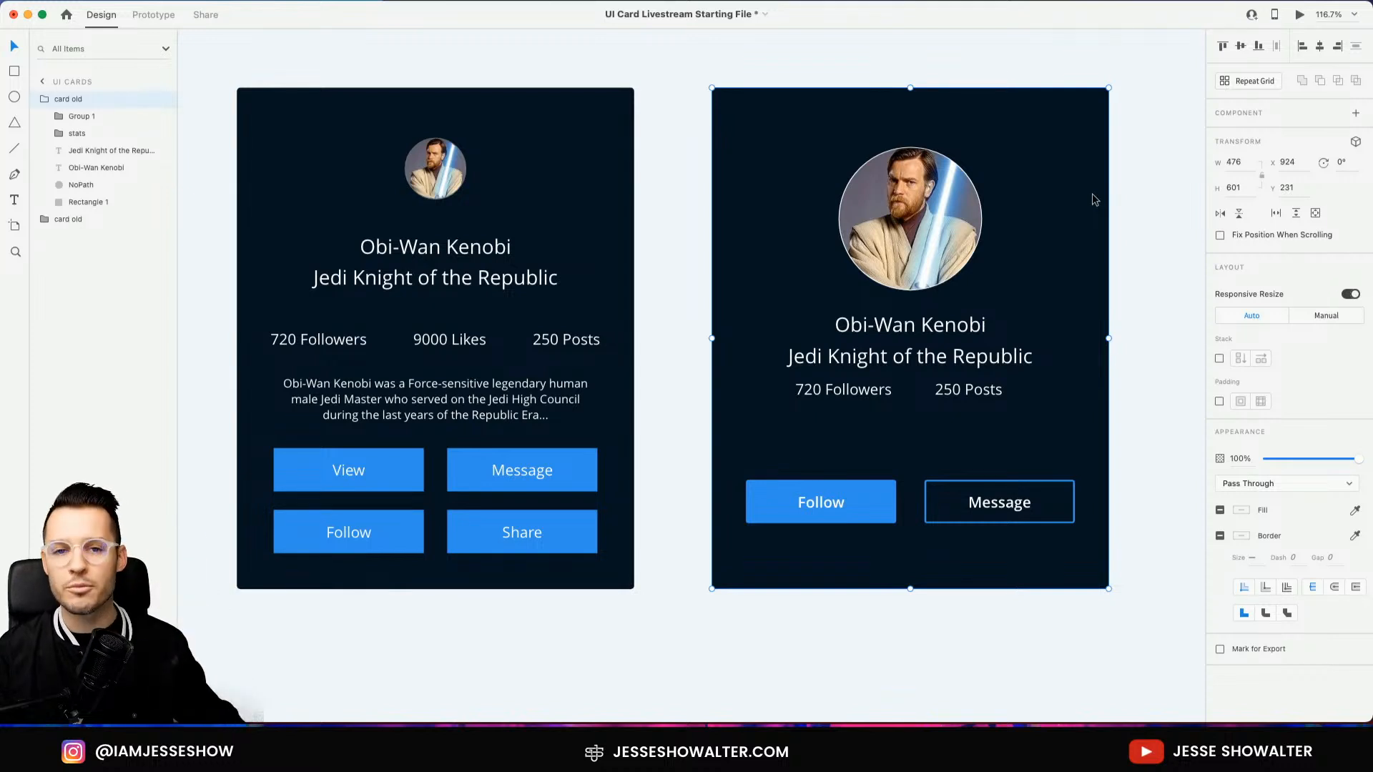
left_click(1153, 208)
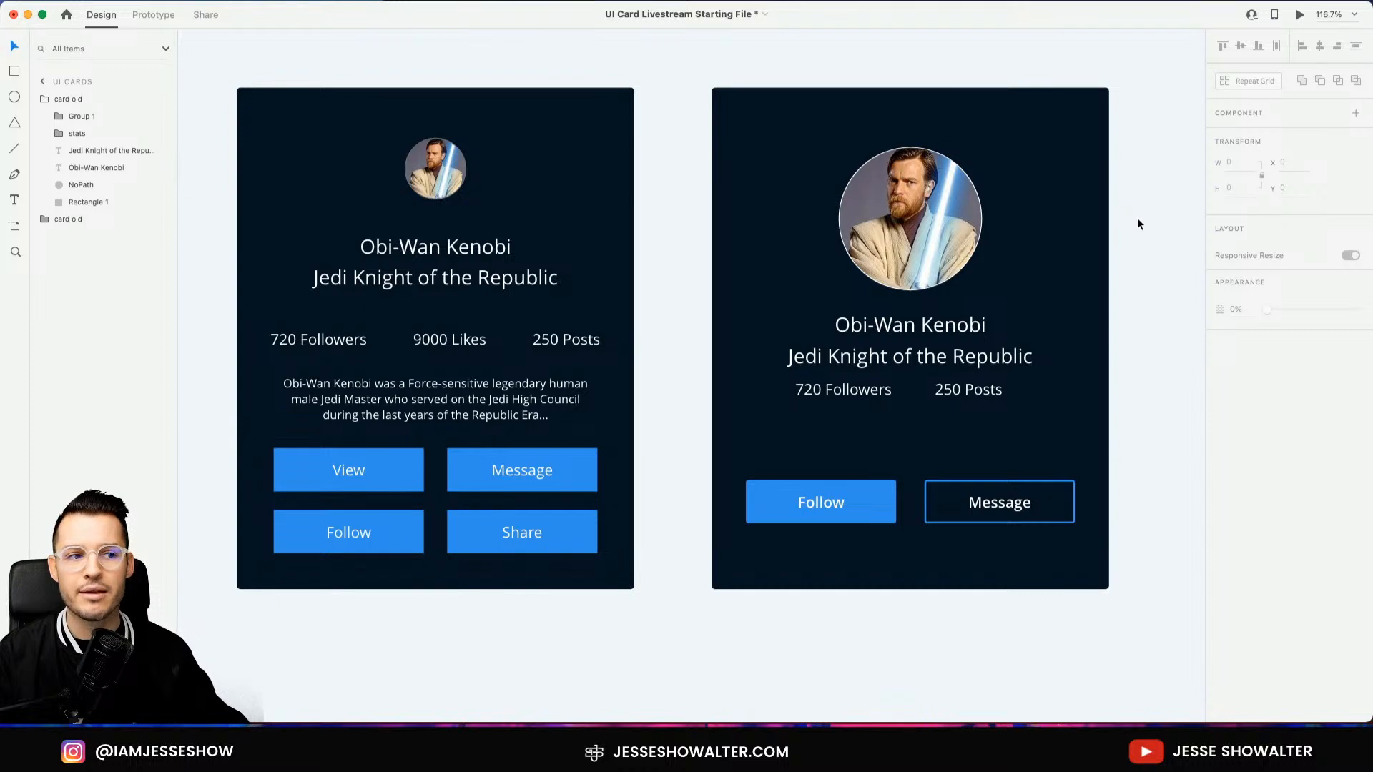
Try a font size of 16 on the copied card's followers and posts stats
left_click(943, 327)
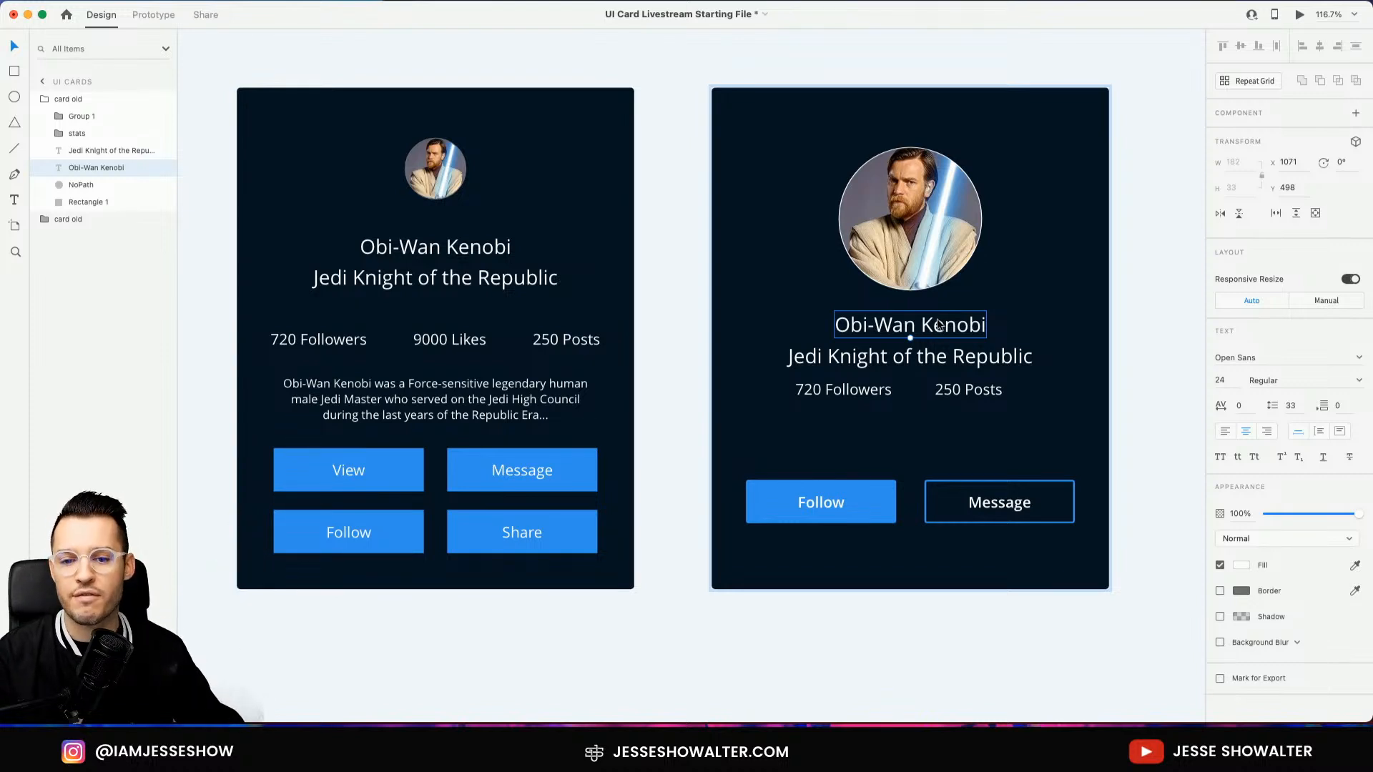
double_click(876, 392)
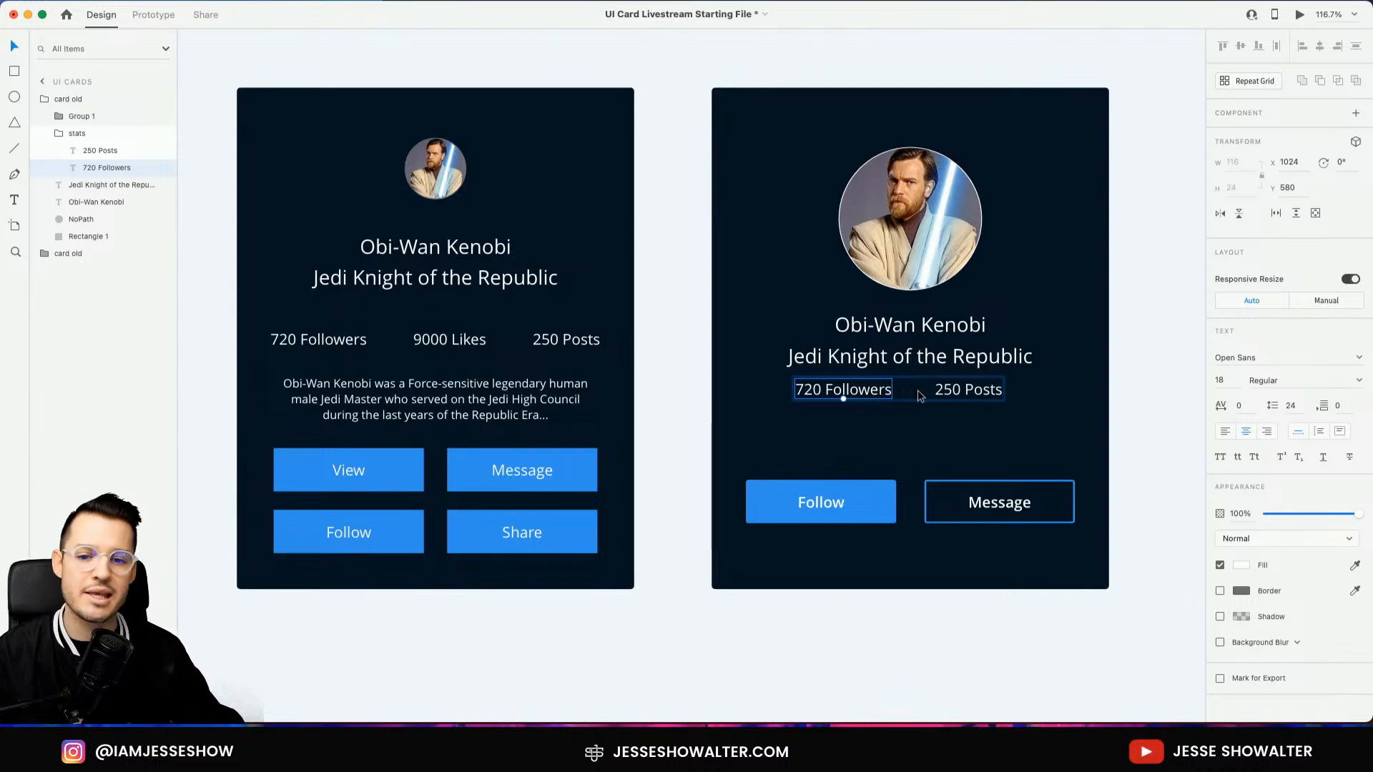
left_click(966, 390, "shift")
left_click(1233, 380)
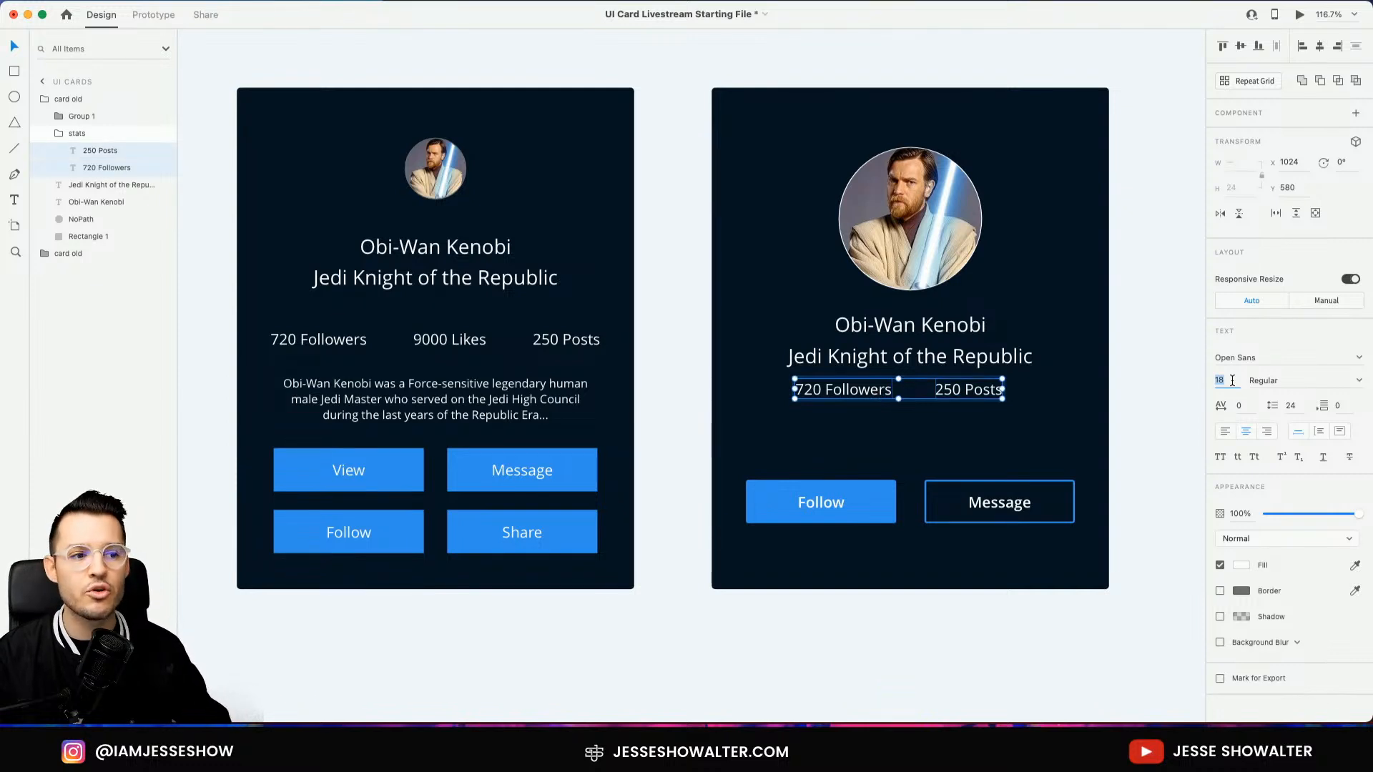
type("16")
key("Return")
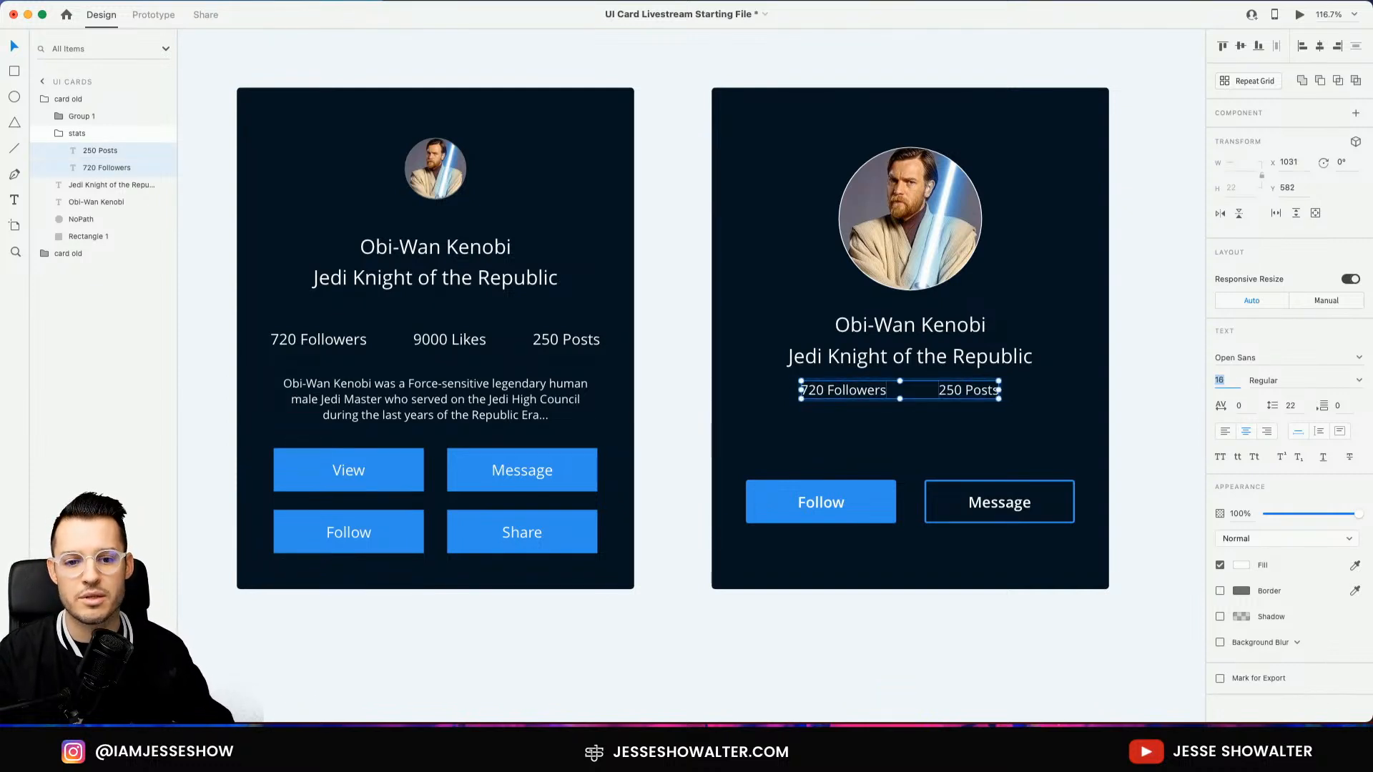
key("super+z")
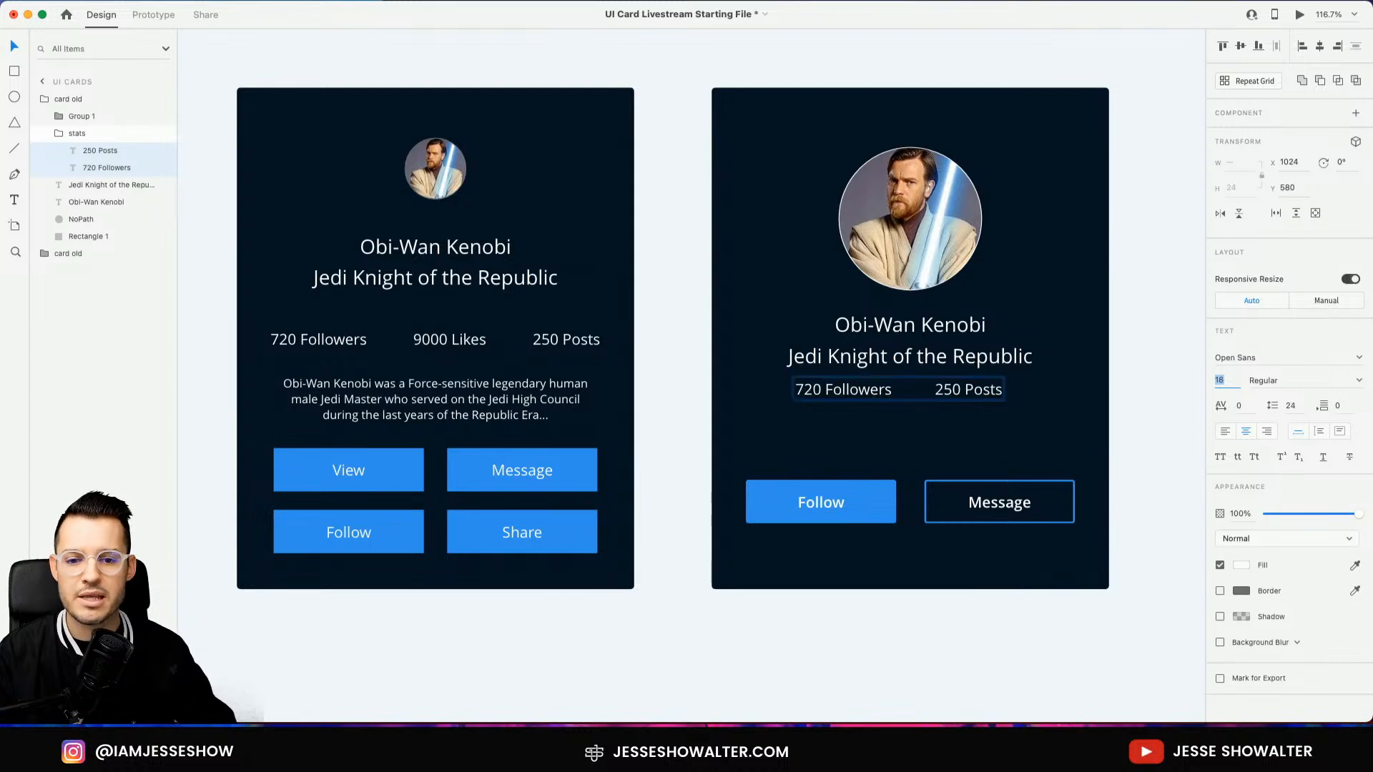
Reduce the font size of the title line on the copied card to 14
left_click(999, 357)
left_click(1224, 379)
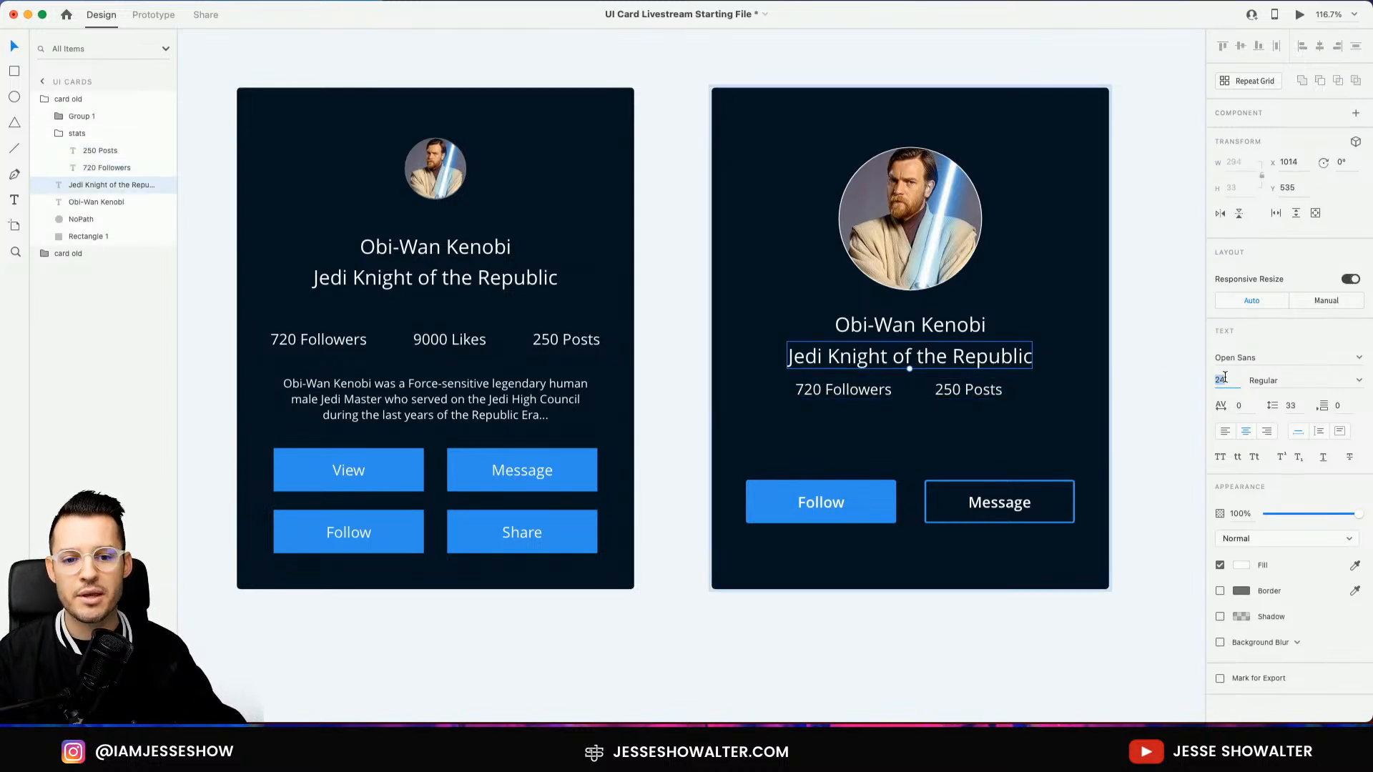
type("14")
key("Return")
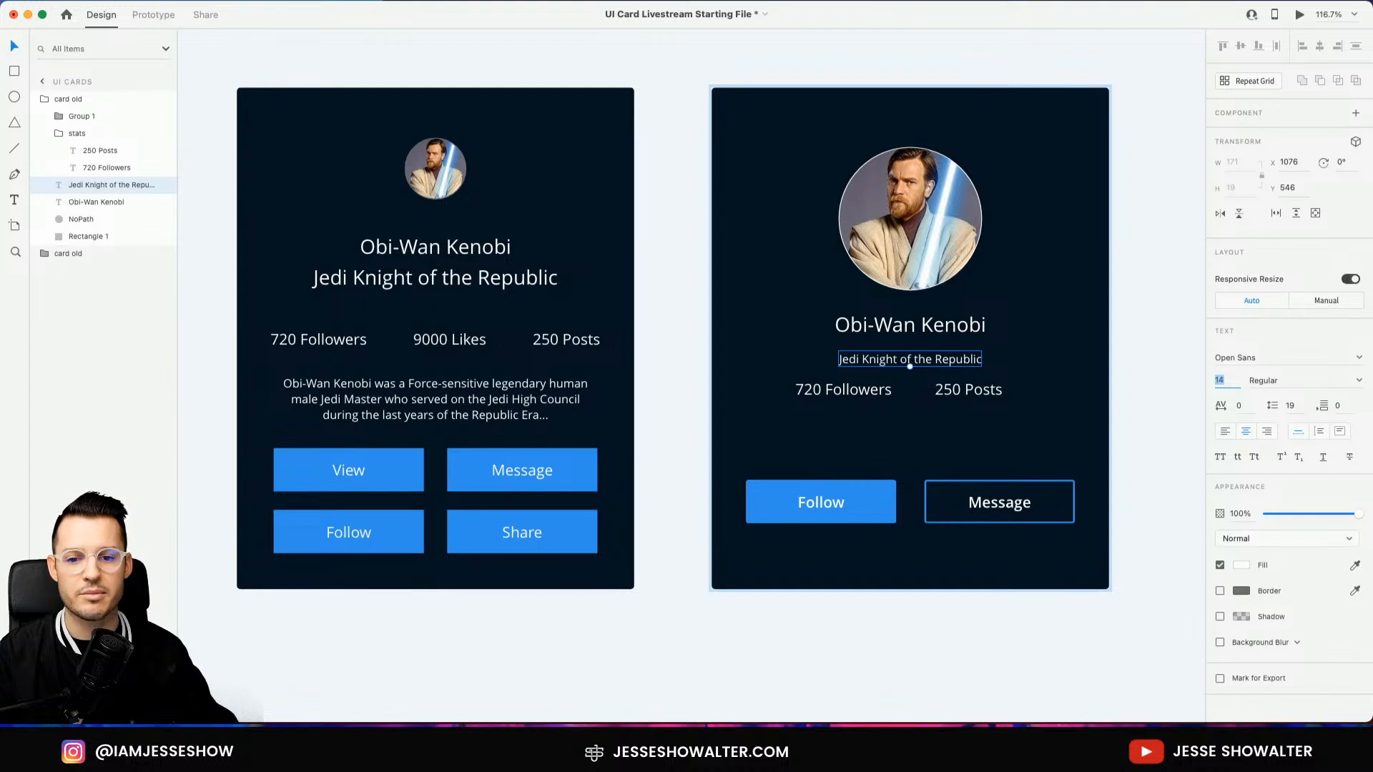
Increase the font size of the name on the copied card to 28
left_click(956, 329)
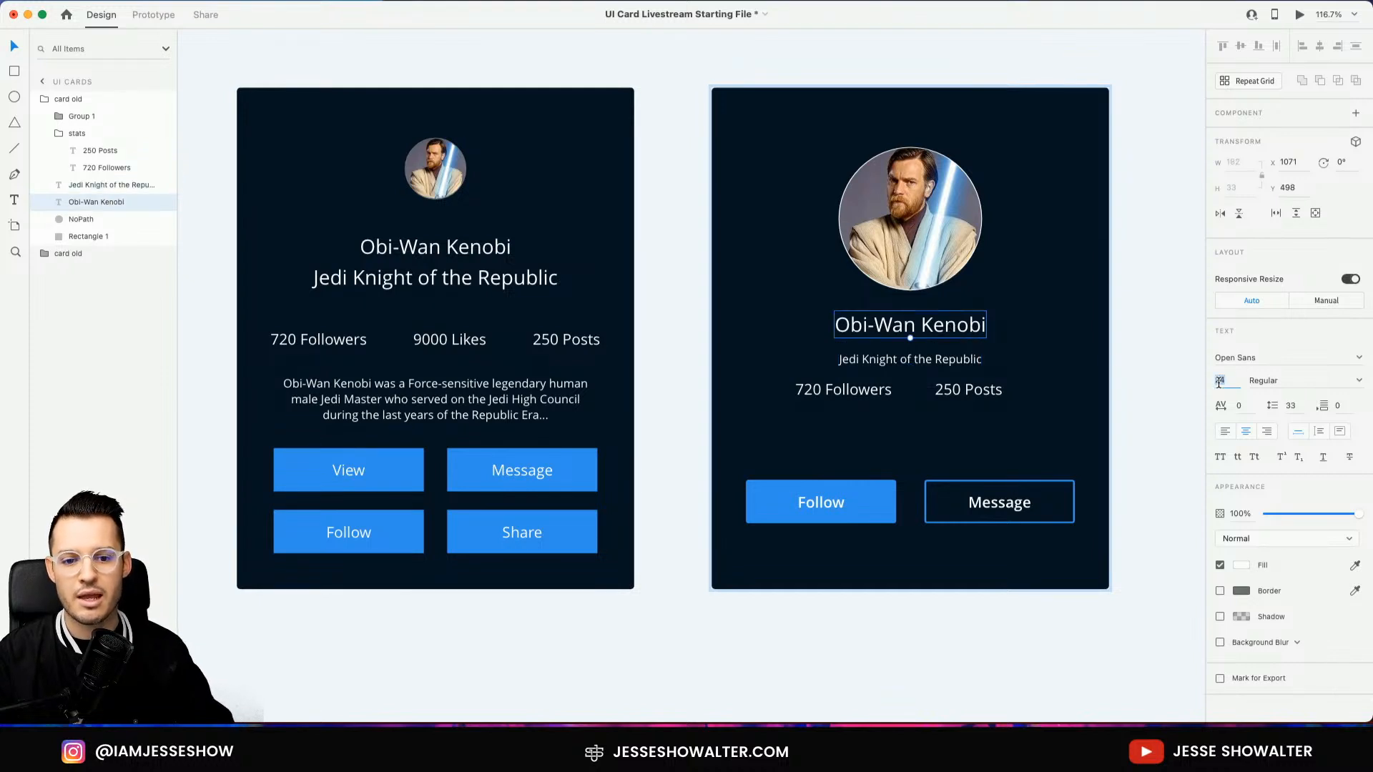
type("26")
key("Return")
key("Up")
key("Up")
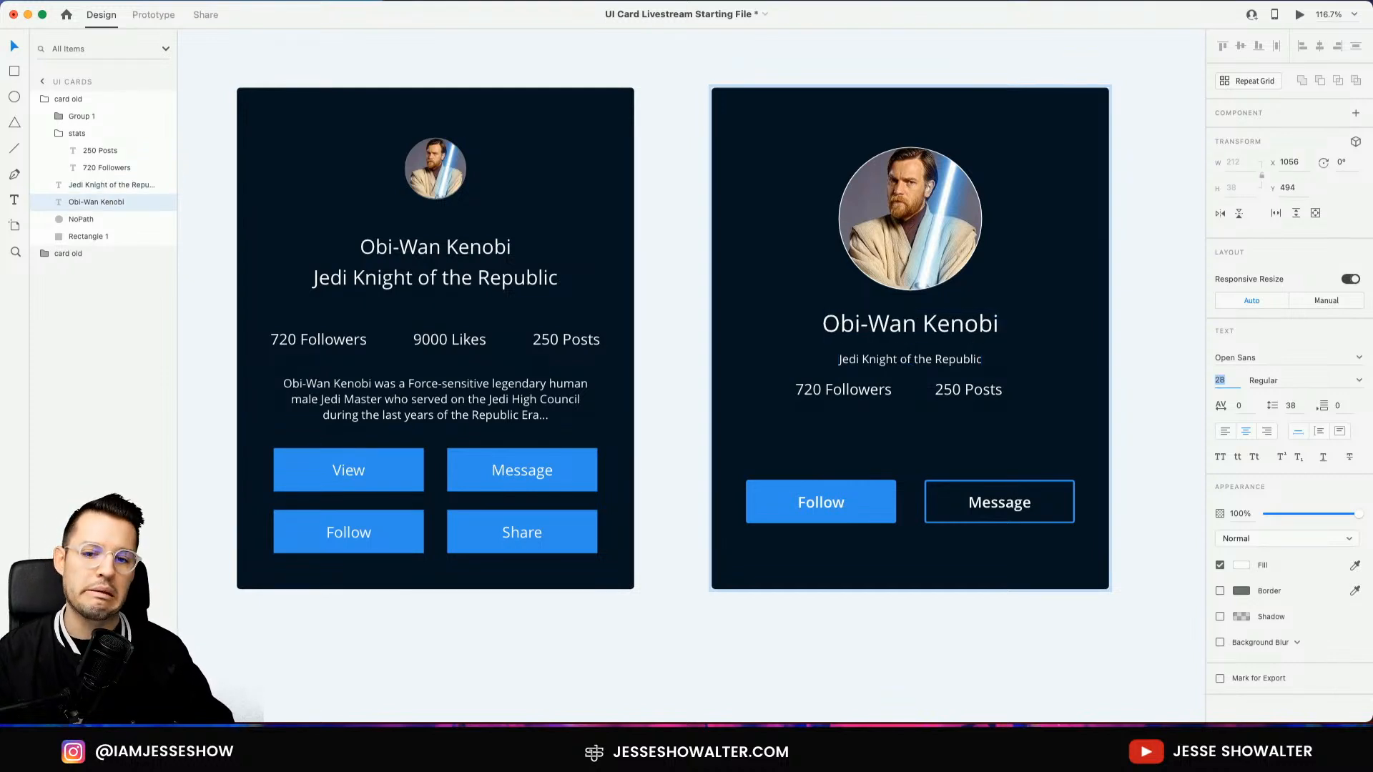
Move the stats group down to Y 593 to separate it from the title line
left_click(1074, 405)
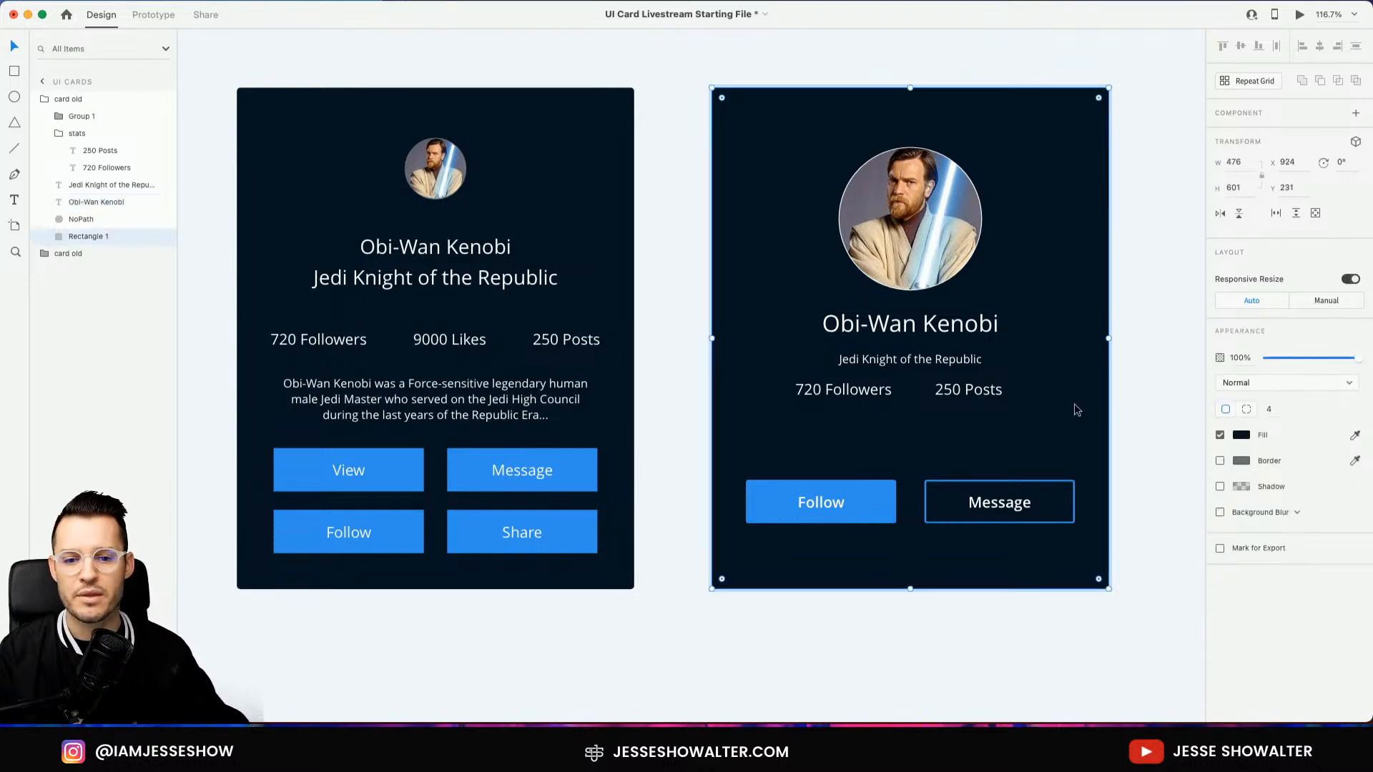
left_click(960, 393)
left_click_drag(959, 394, 963, 404)
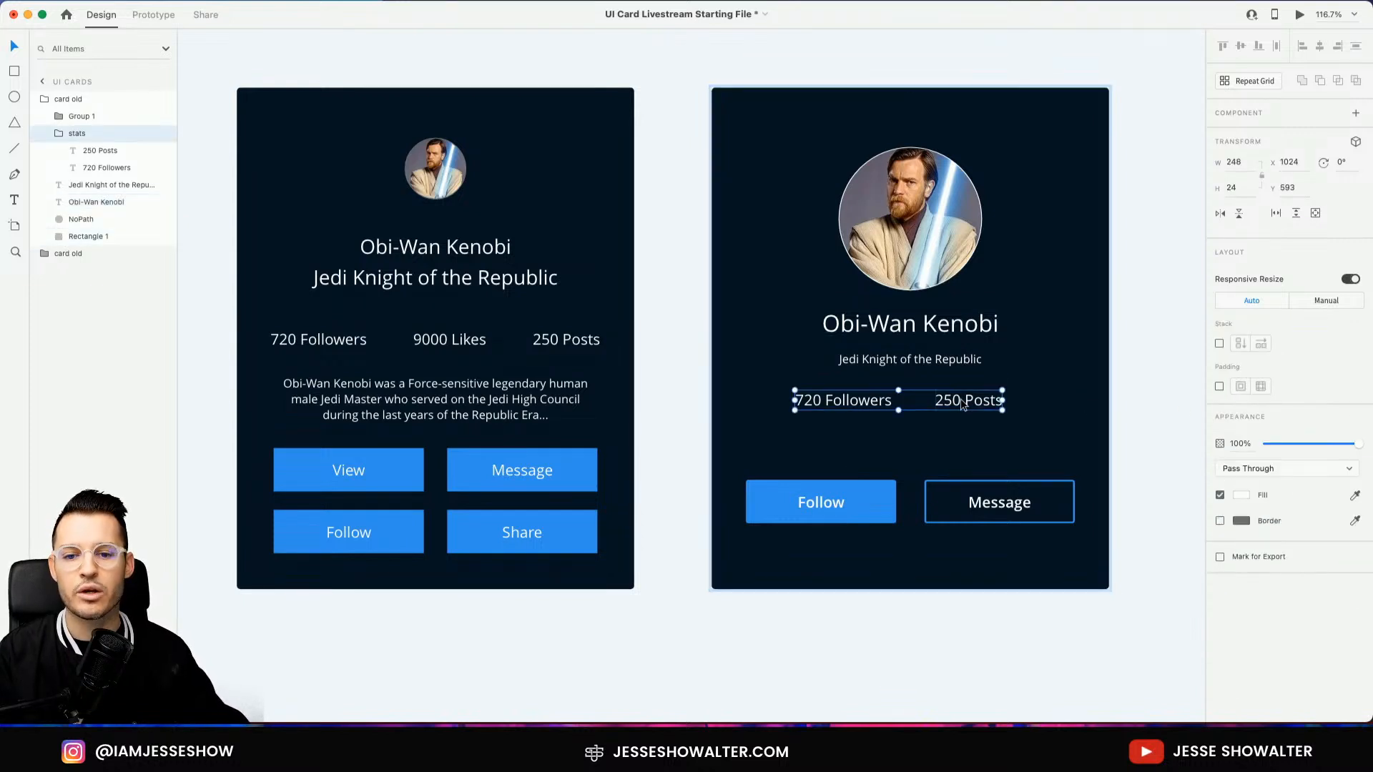
left_click(951, 331)
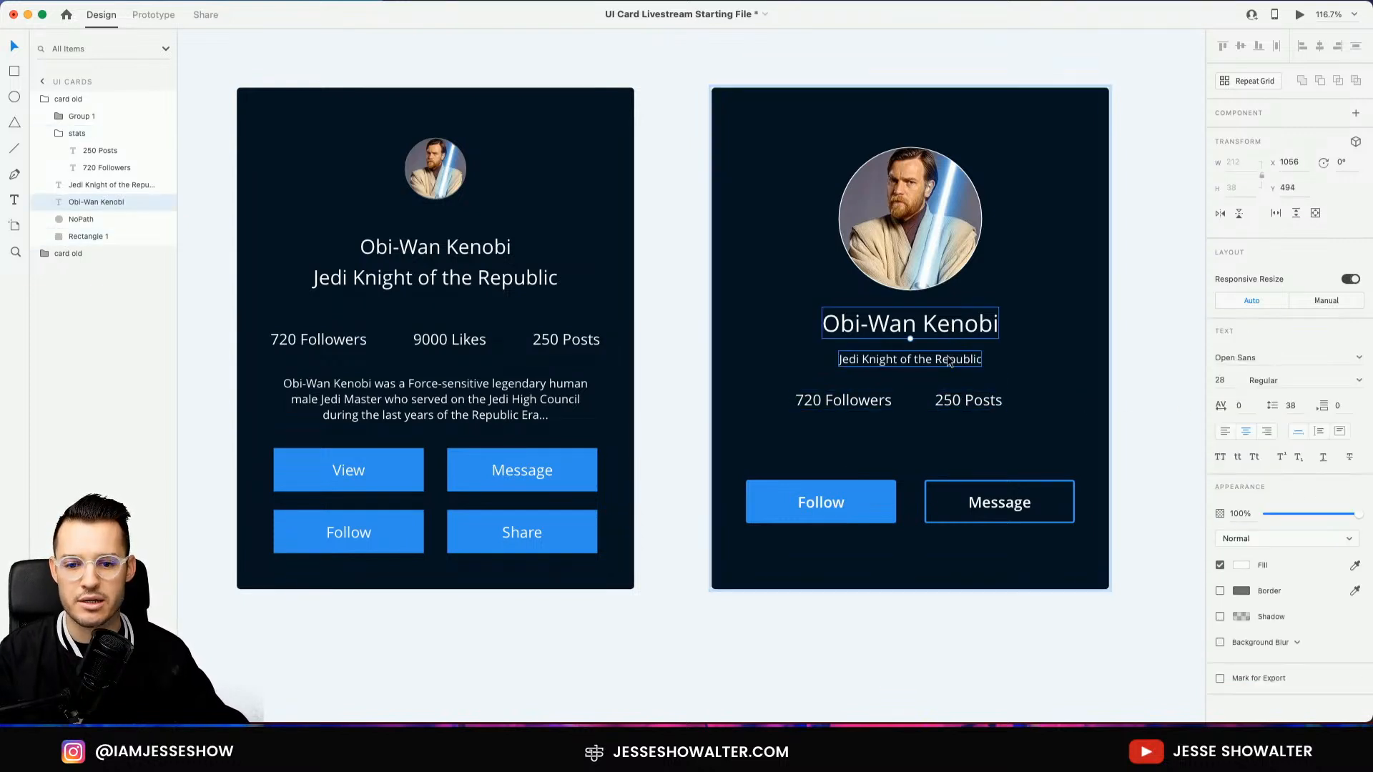
Set the name, title, followers and posts texts together to the Semibold font weight
double_click(966, 409)
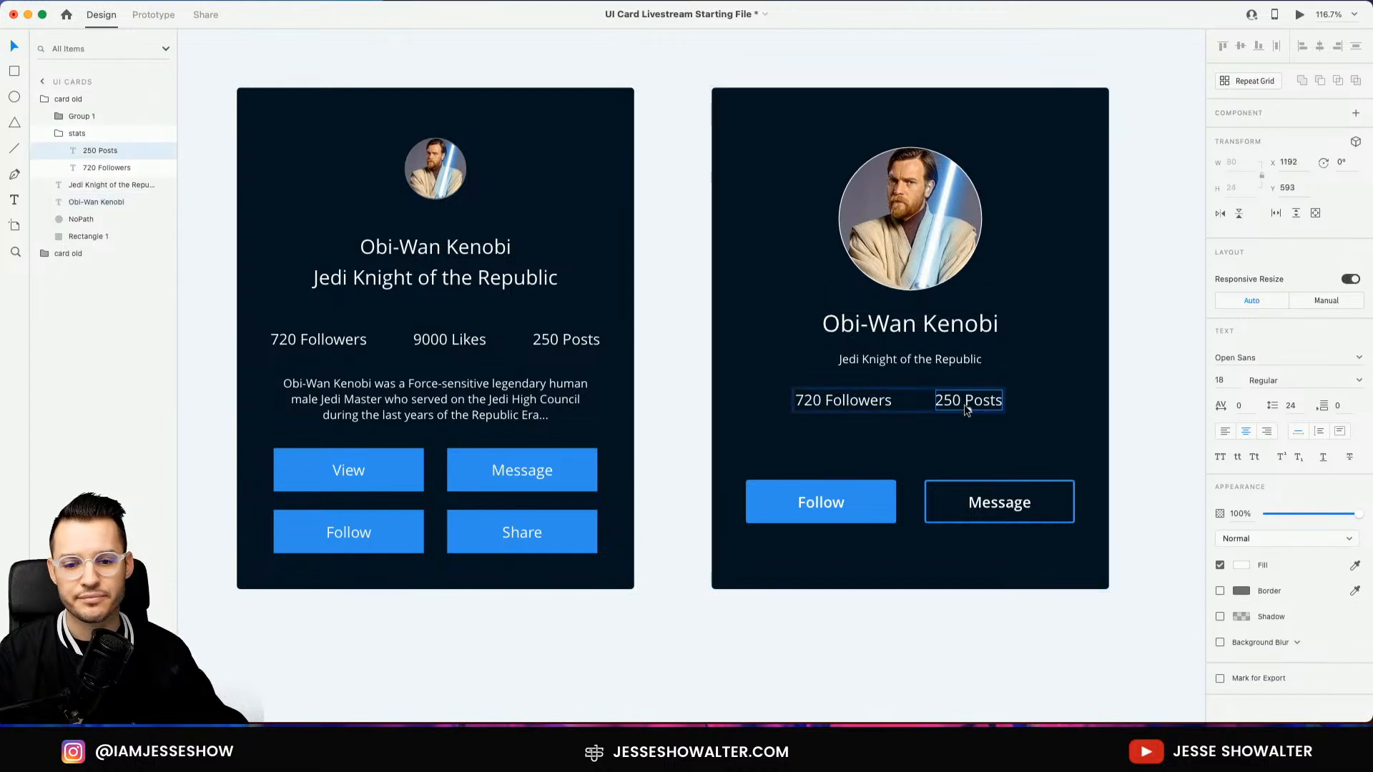
left_click(875, 402, "shift")
left_click(887, 361, "shift")
left_click(890, 331, "shift")
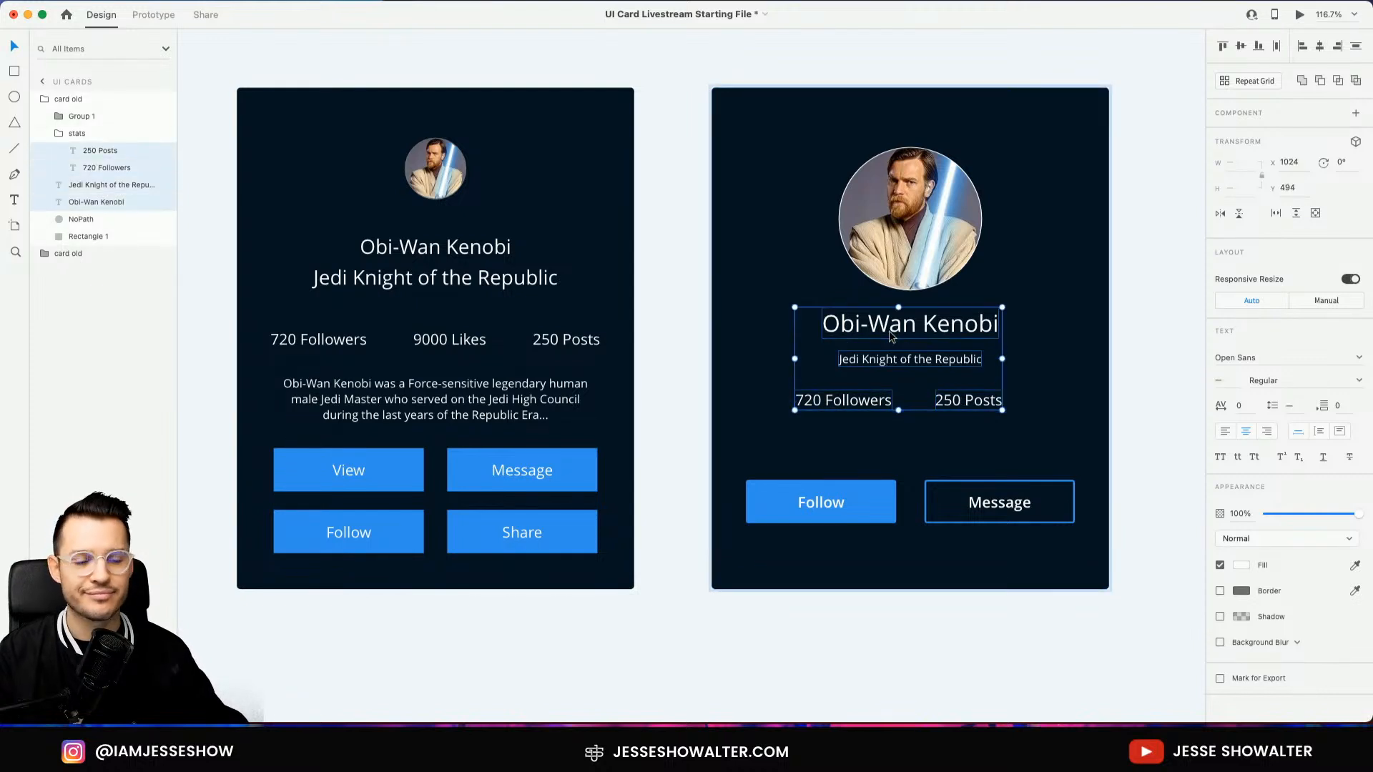
left_click(1358, 381)
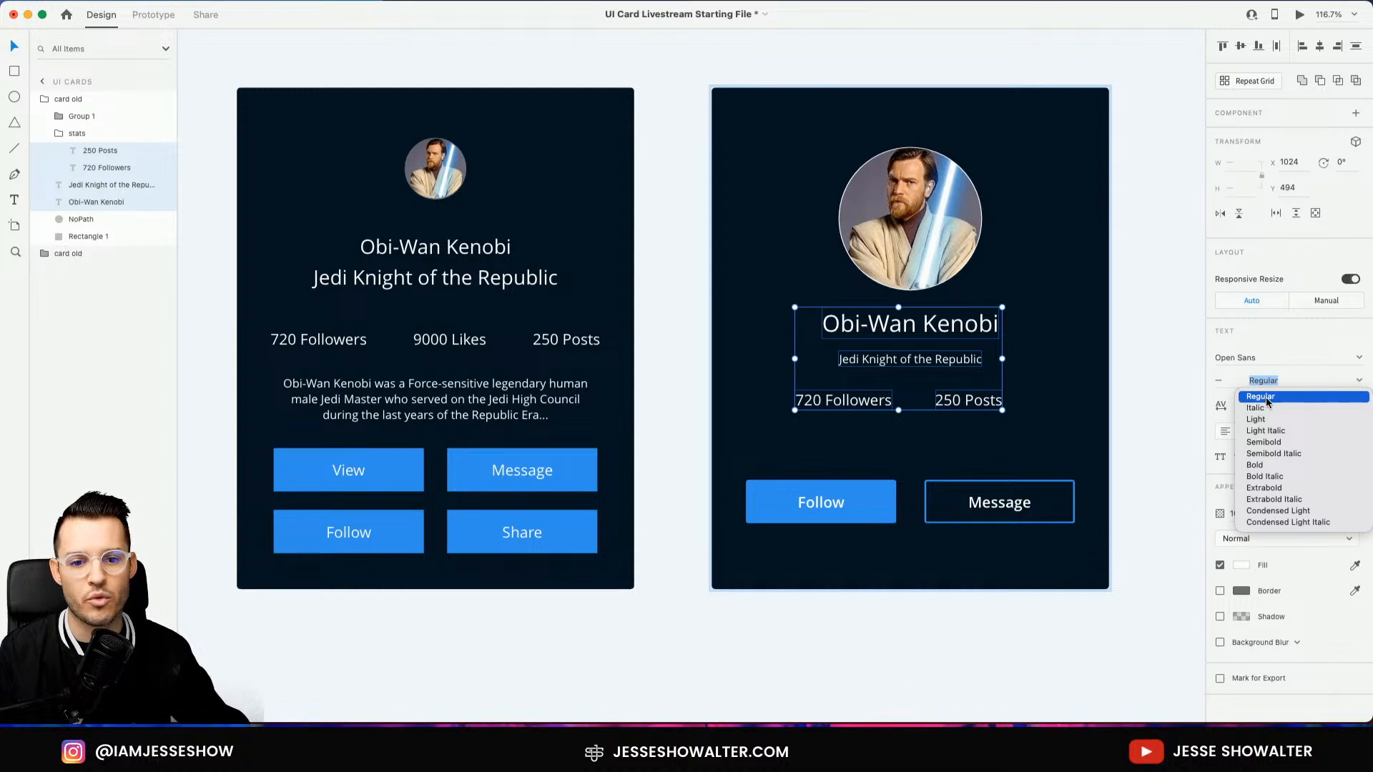
left_click(1269, 442)
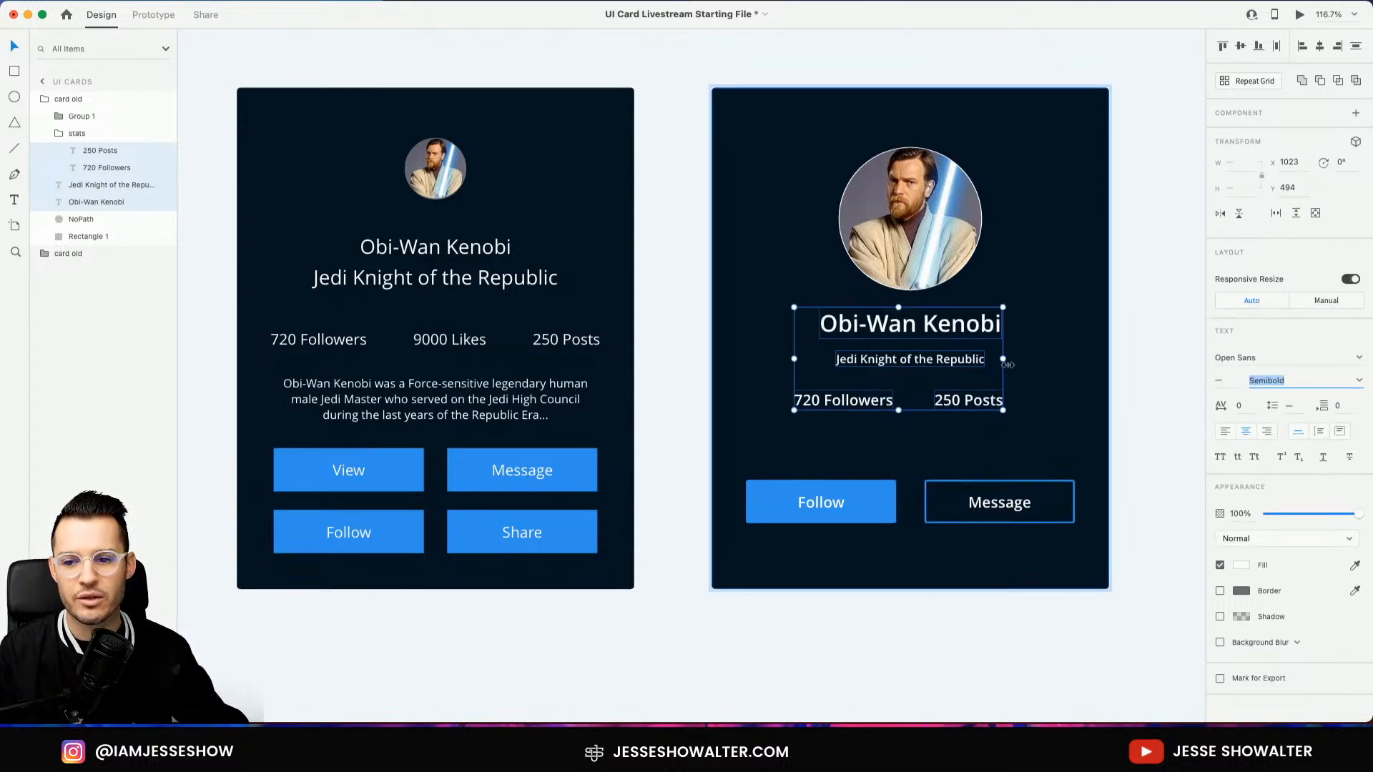
left_click(1037, 366)
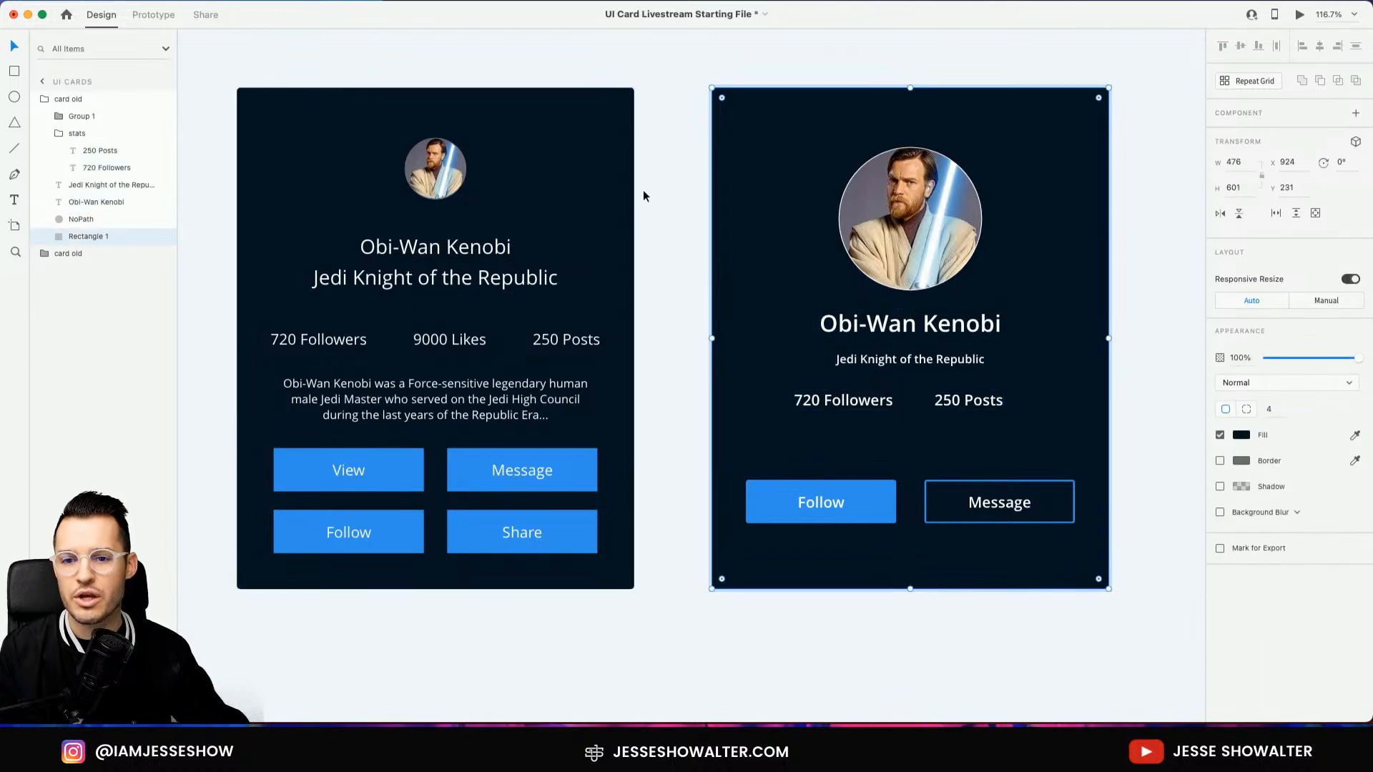
Compare the name, title and stats typography of the original card with that of the redesigned card up close
left_click(655, 258)
left_click_drag(654, 258, 905, 245)
key("z")
left_click_drag(491, 210, 992, 415)
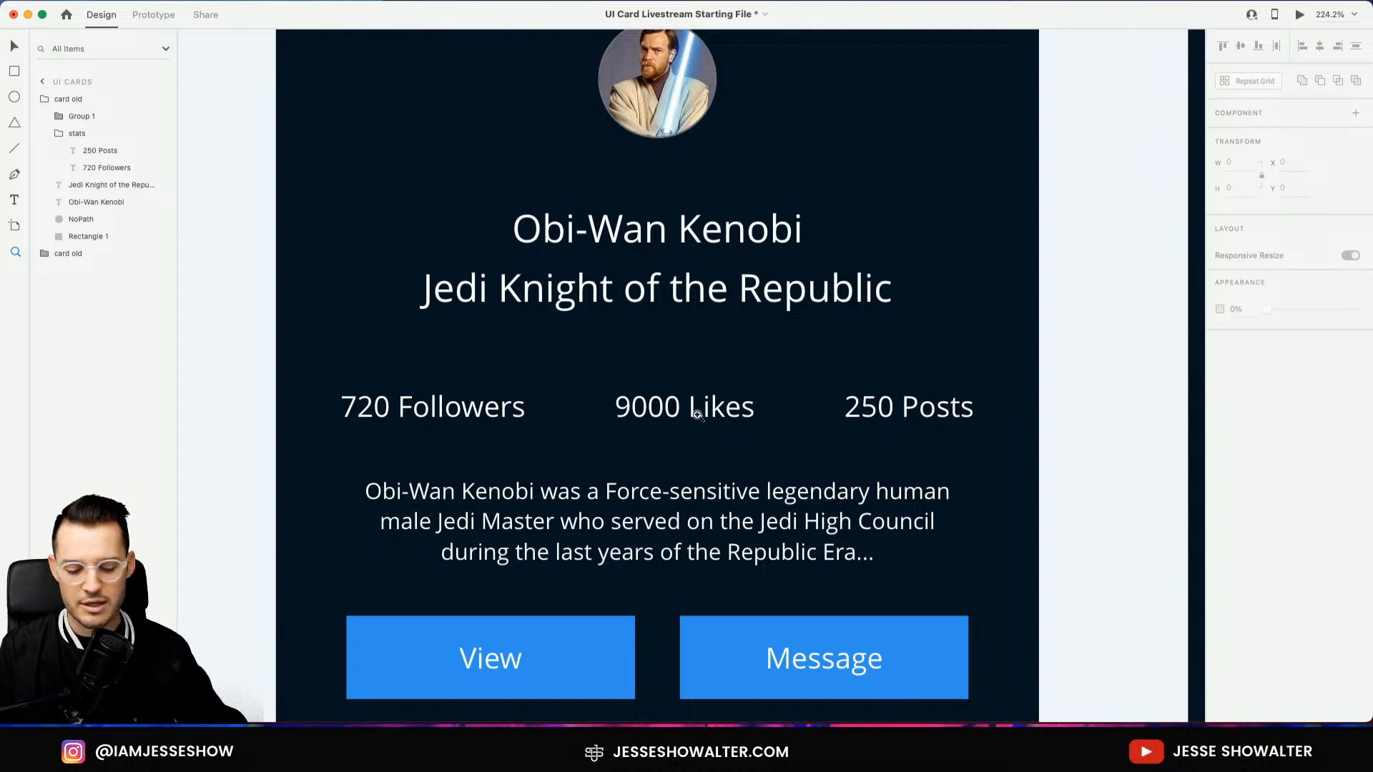
key("v")
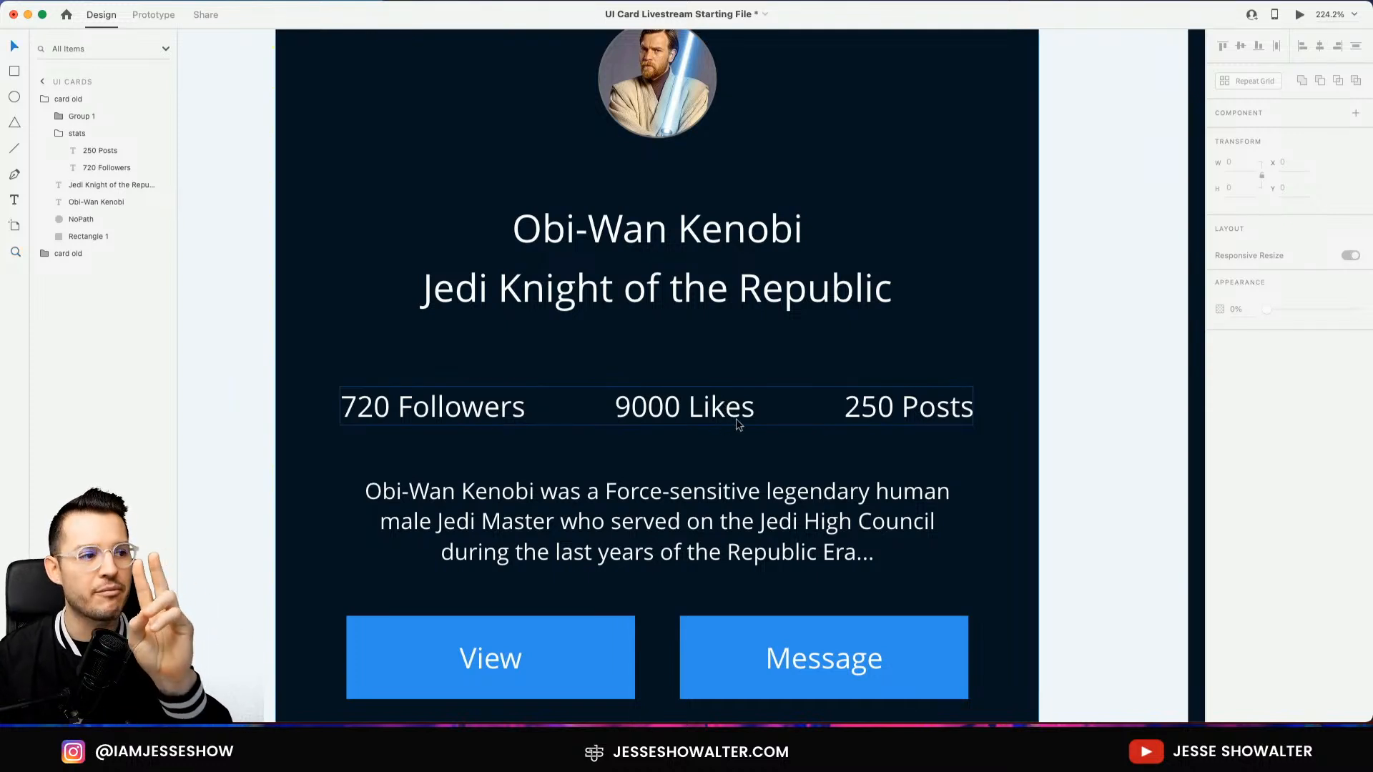
scroll(736, 418, "left", 3)
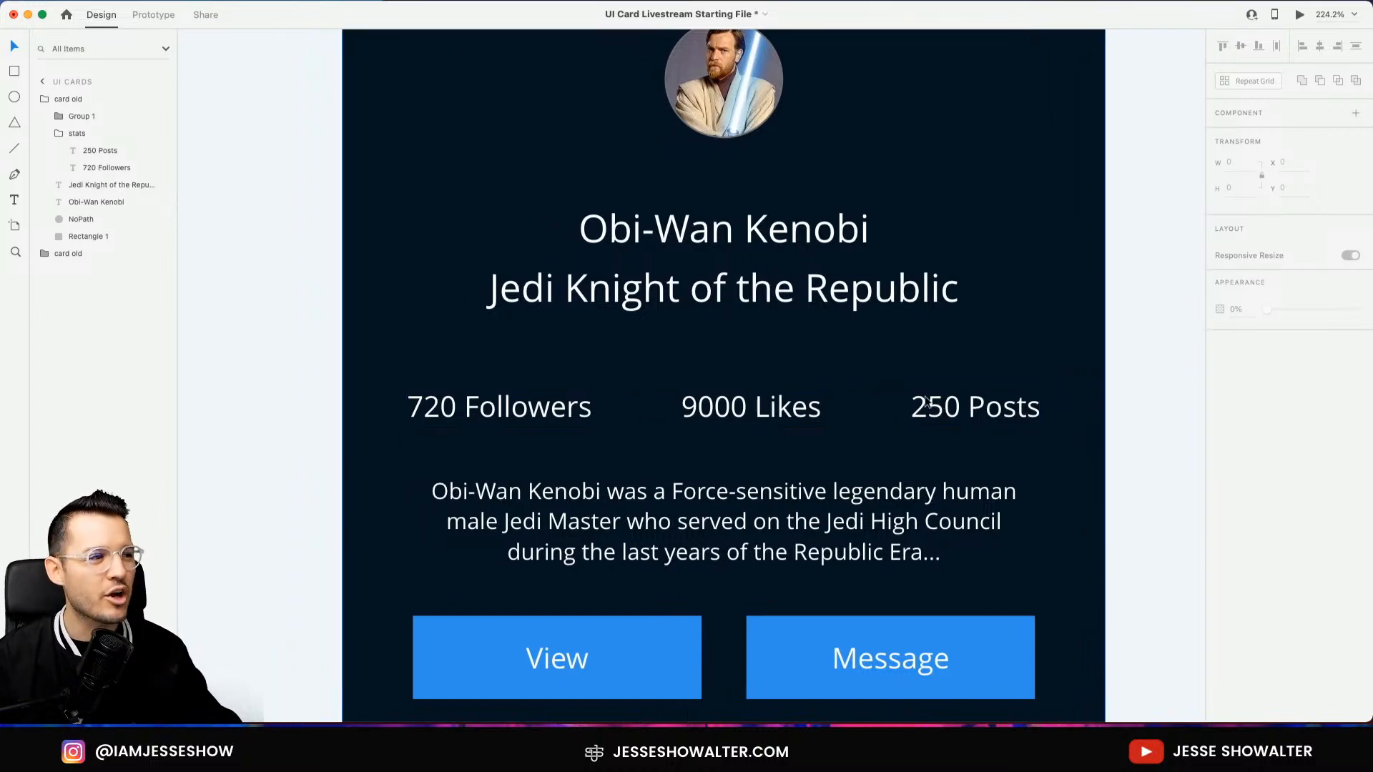
scroll(1123, 412, "right", 10)
scroll(770, 454, "down", 3)
scroll(771, 455, "right", 3)
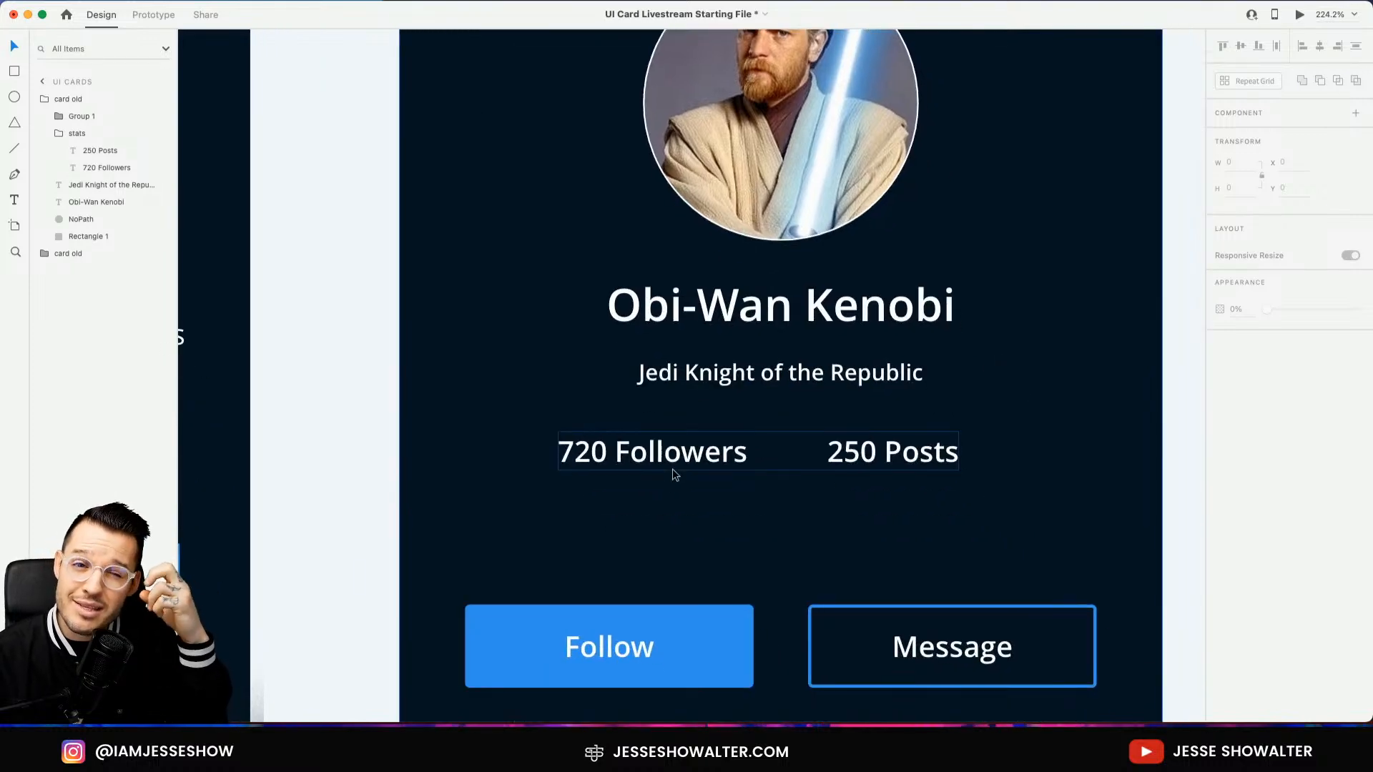
Move the title line up to Y 535 so it sits closer beneath the name
key("super+minus")
key("super+minus")
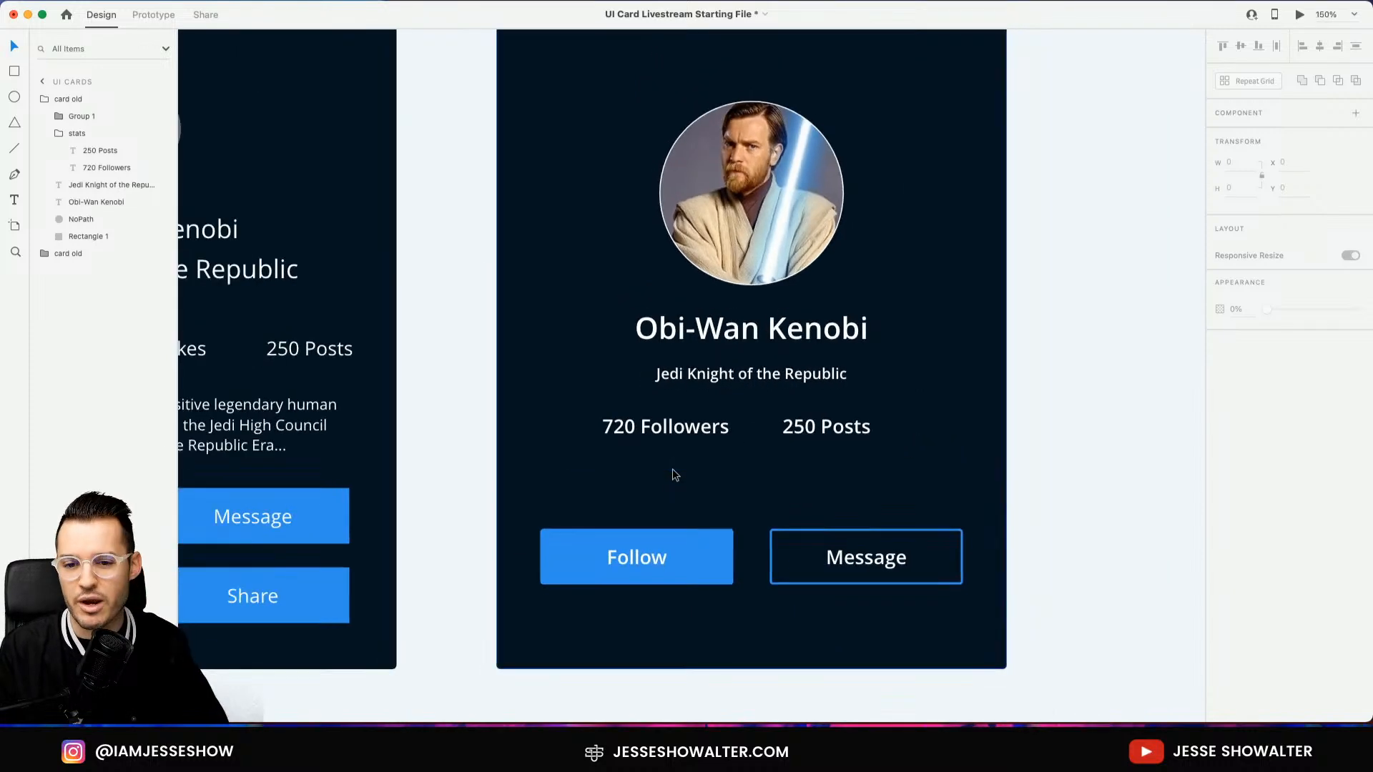
key("space")
left_click_drag(749, 404, 796, 427)
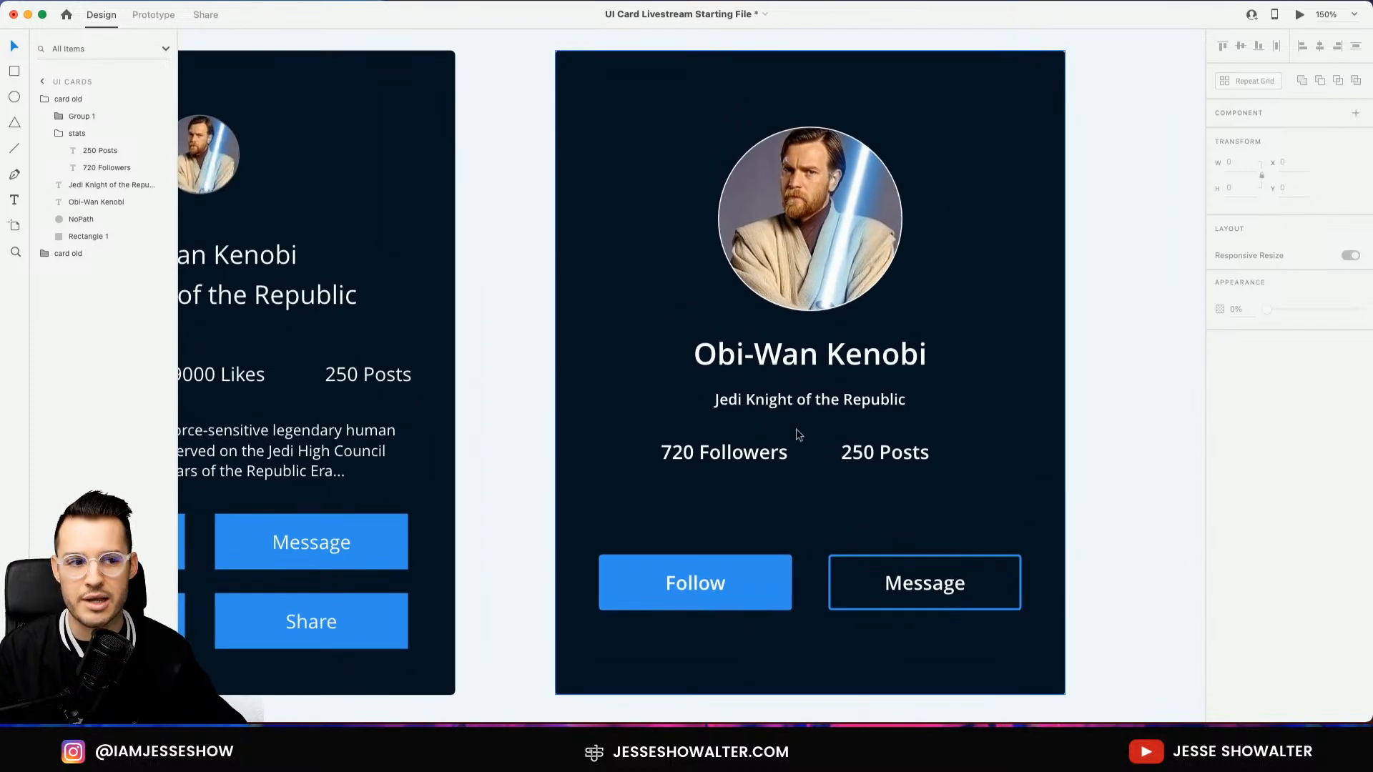
left_click(823, 402)
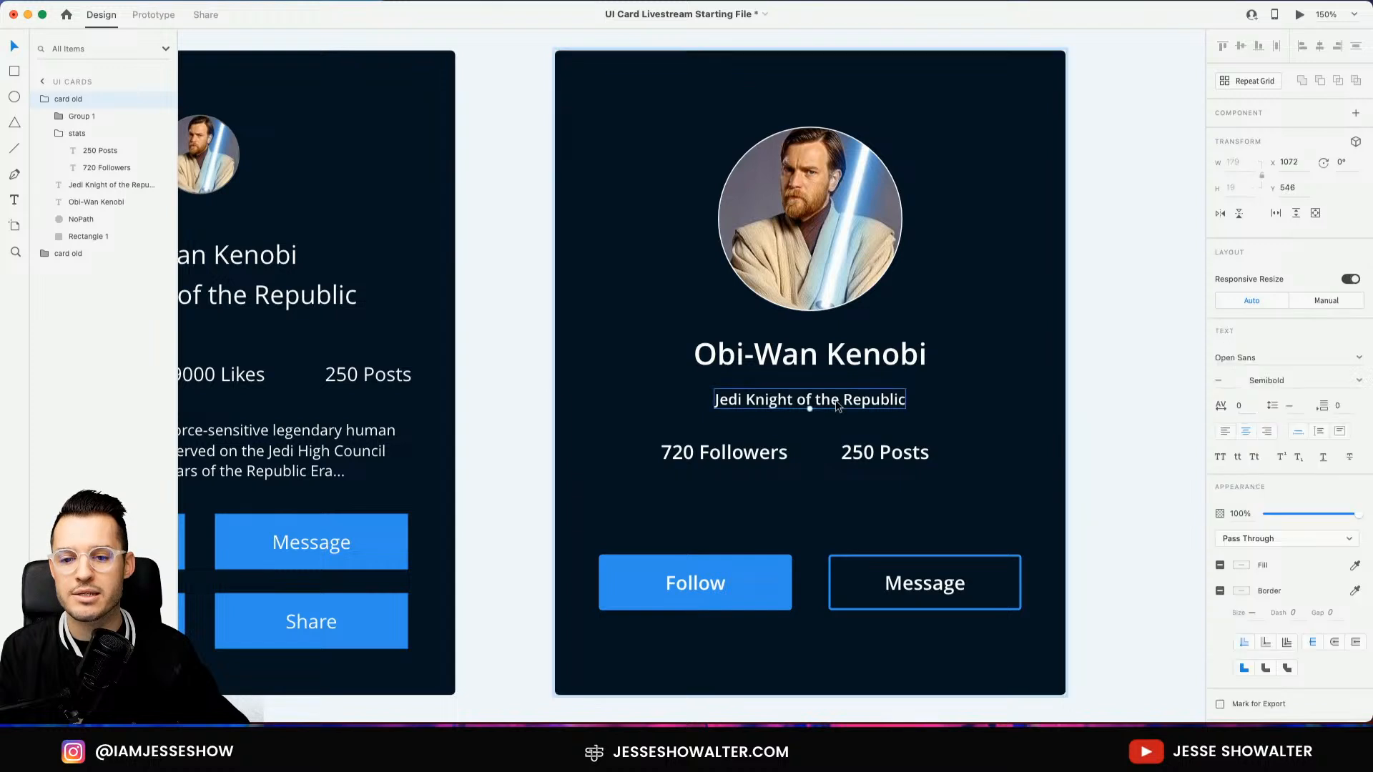
left_click_drag(835, 400, 835, 390)
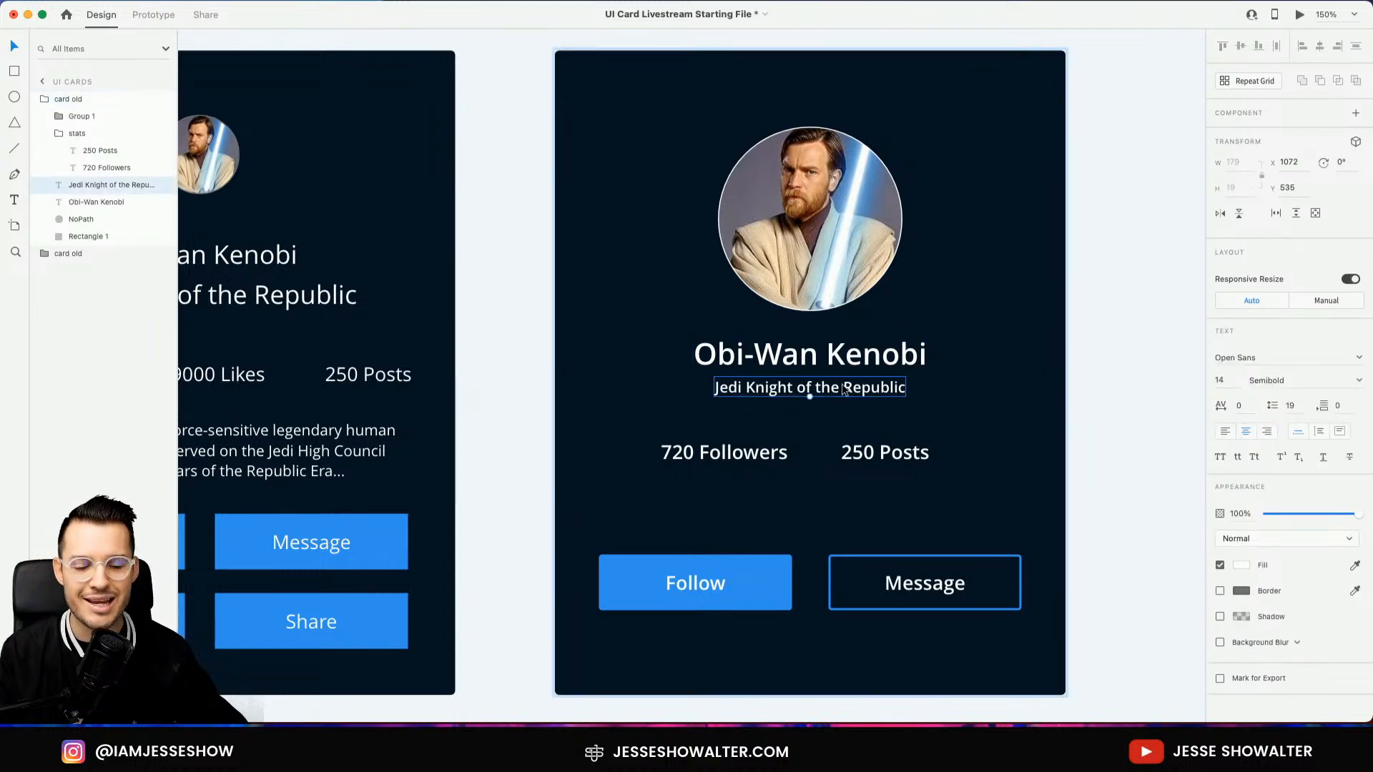
Change the font weight of the name on the redesigned card to Bold
left_click(835, 362)
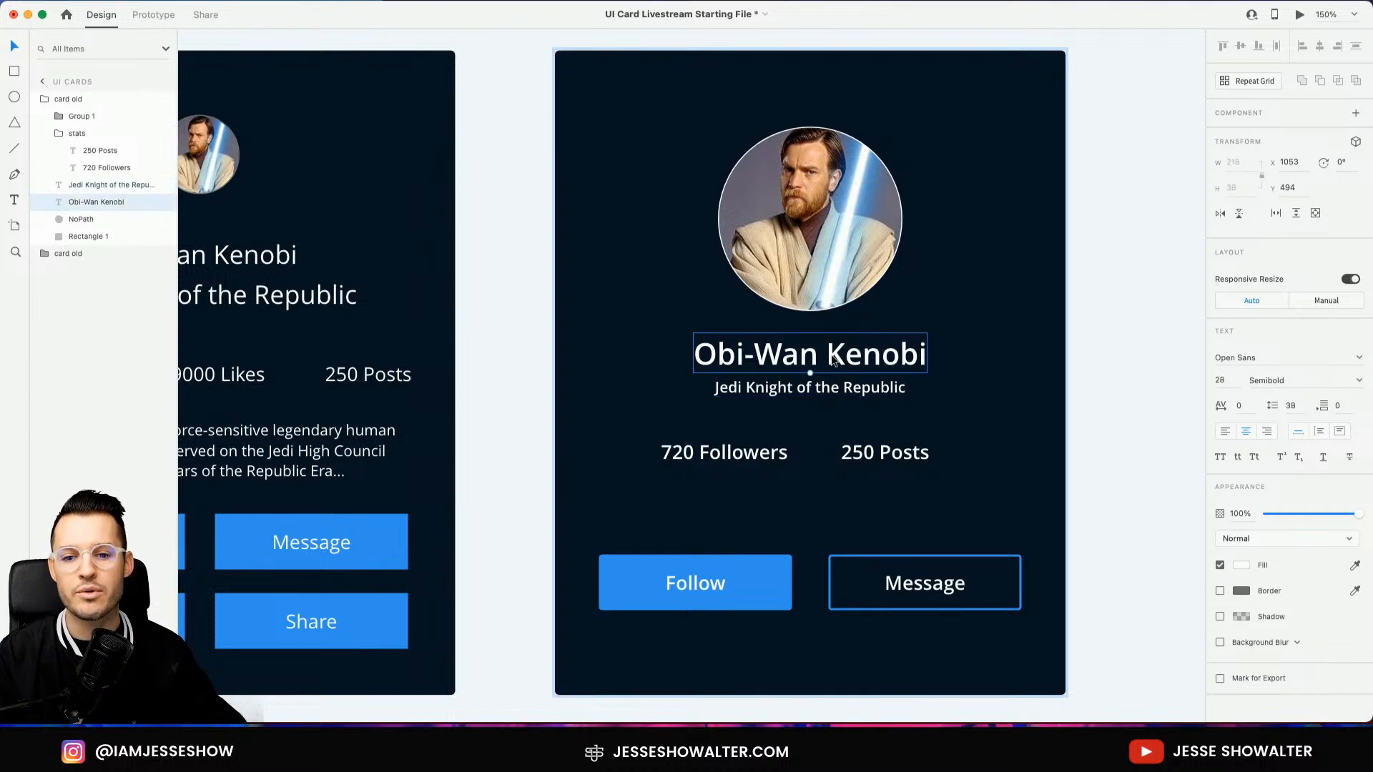
left_click(839, 402)
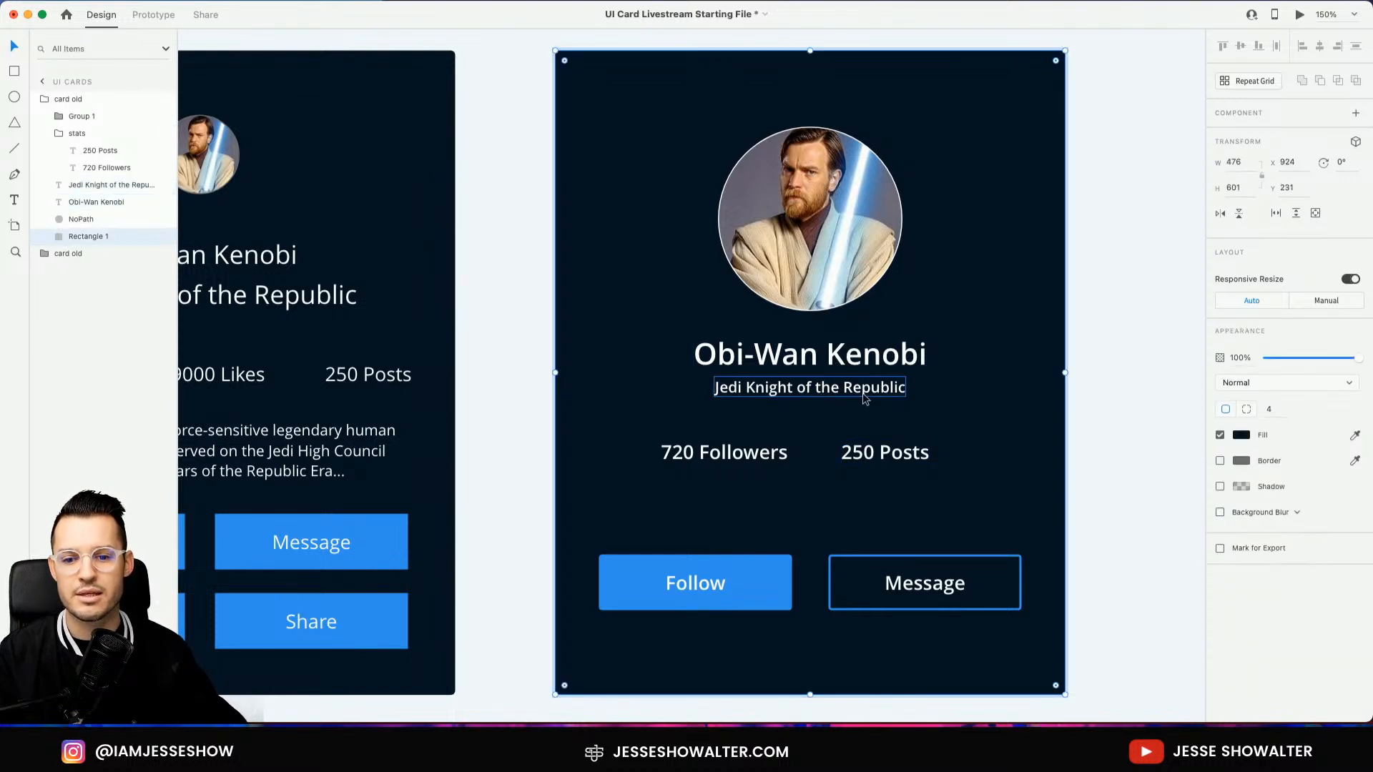
left_click(864, 392)
left_click(860, 362)
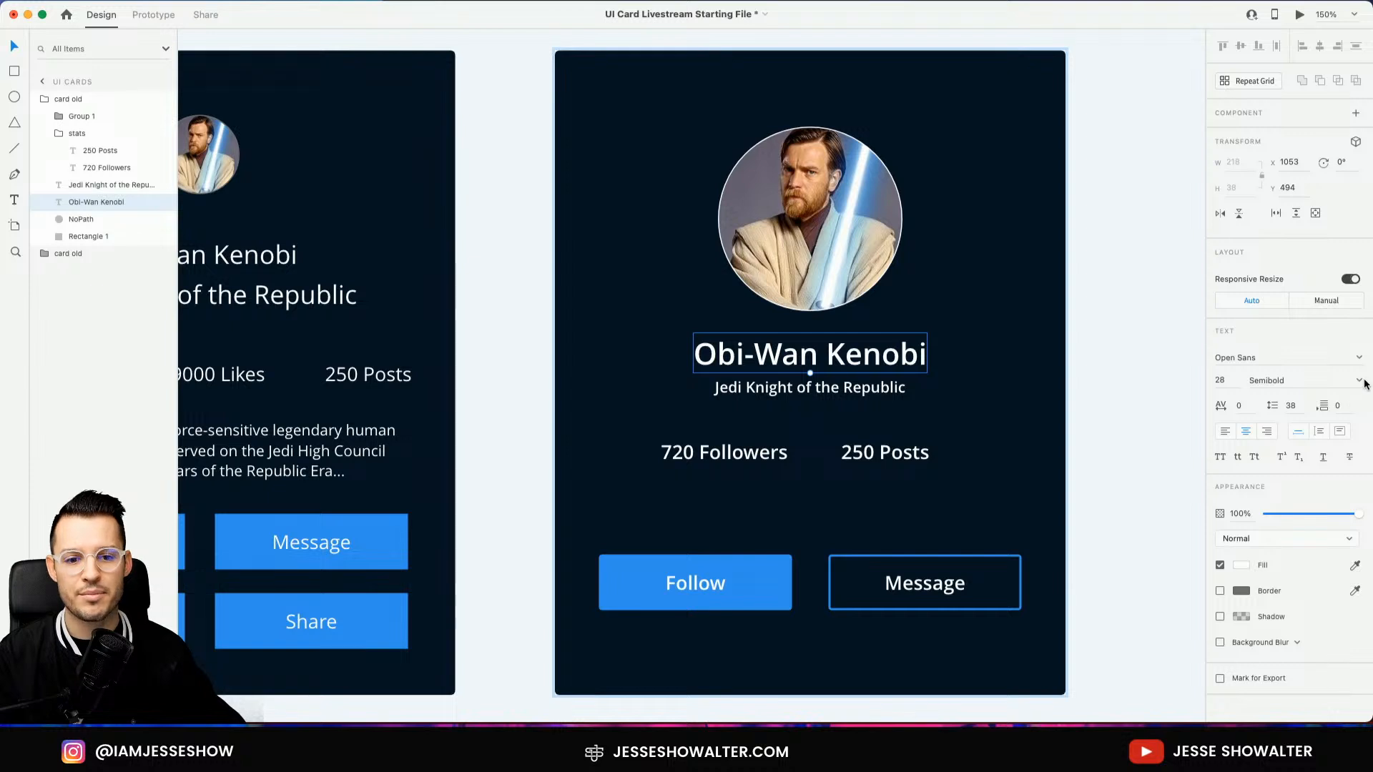
left_click(1360, 381)
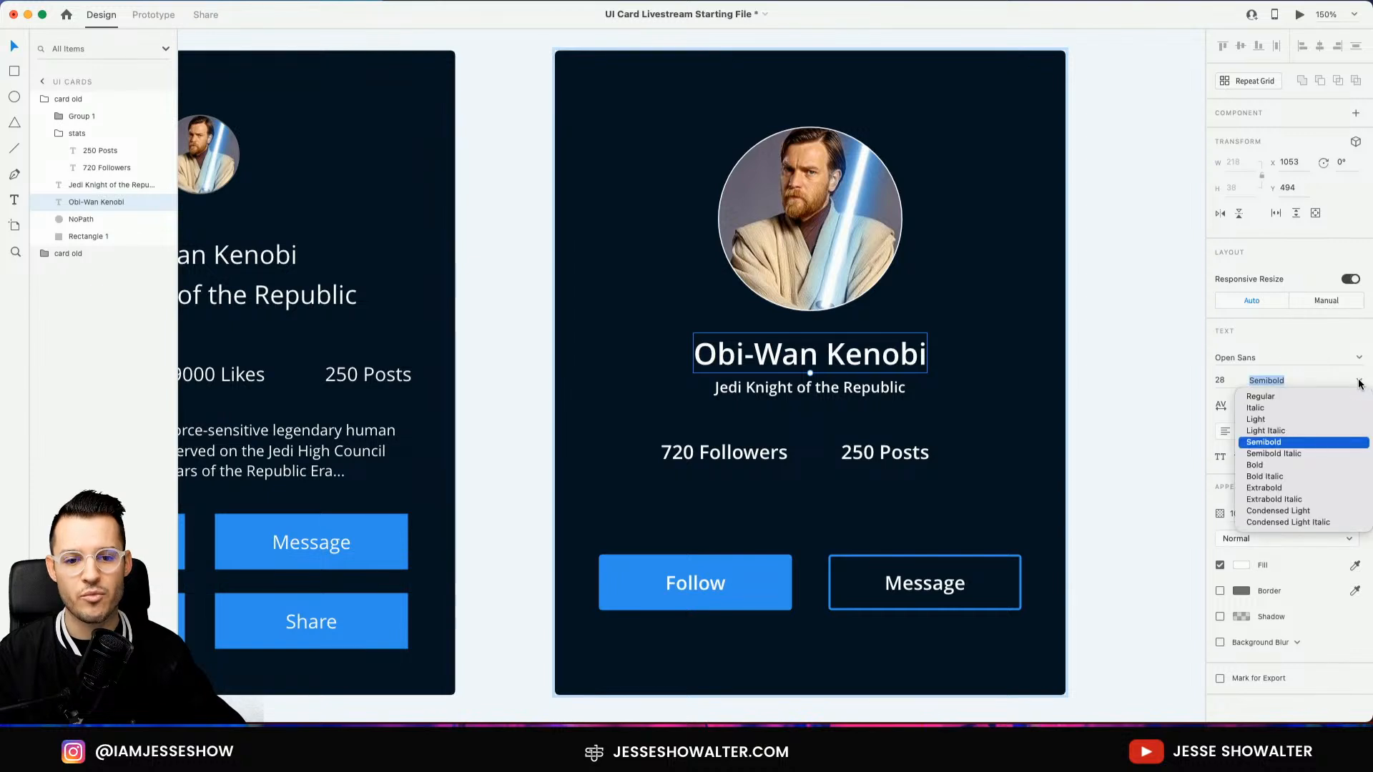
left_click(1285, 466)
Lower the opacity of the title line beneath the name to 65%
left_click(876, 395)
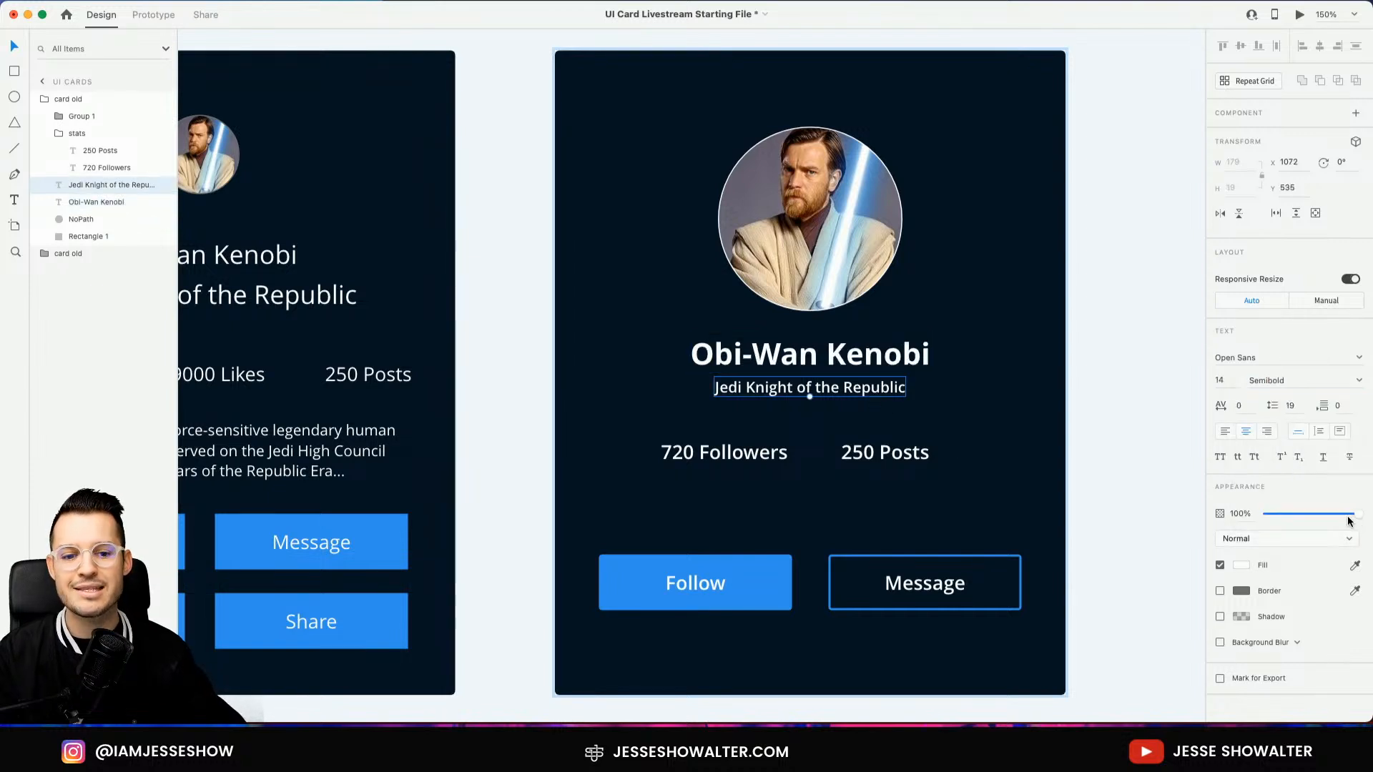
left_click_drag(1352, 516, 1329, 514)
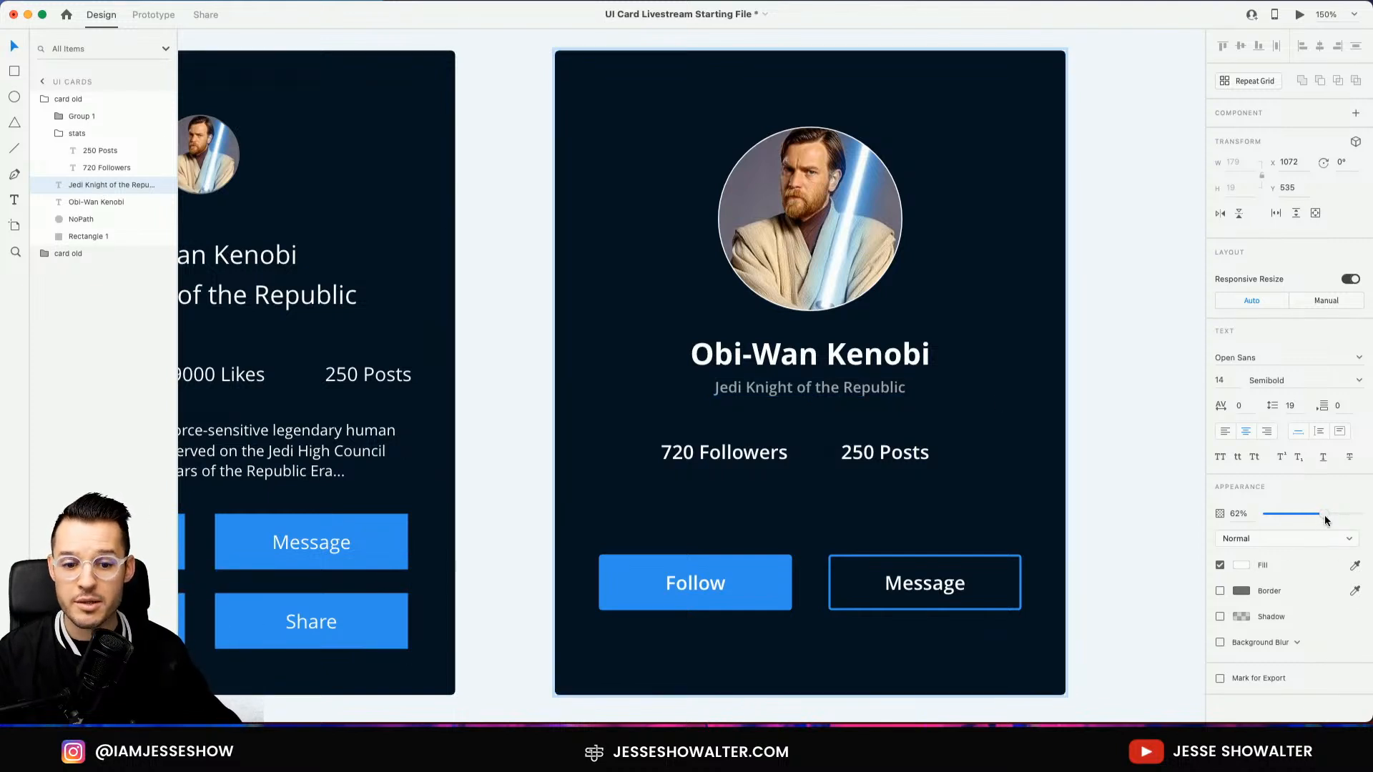
left_click(1107, 404)
left_click_drag(1106, 404, 1030, 420)
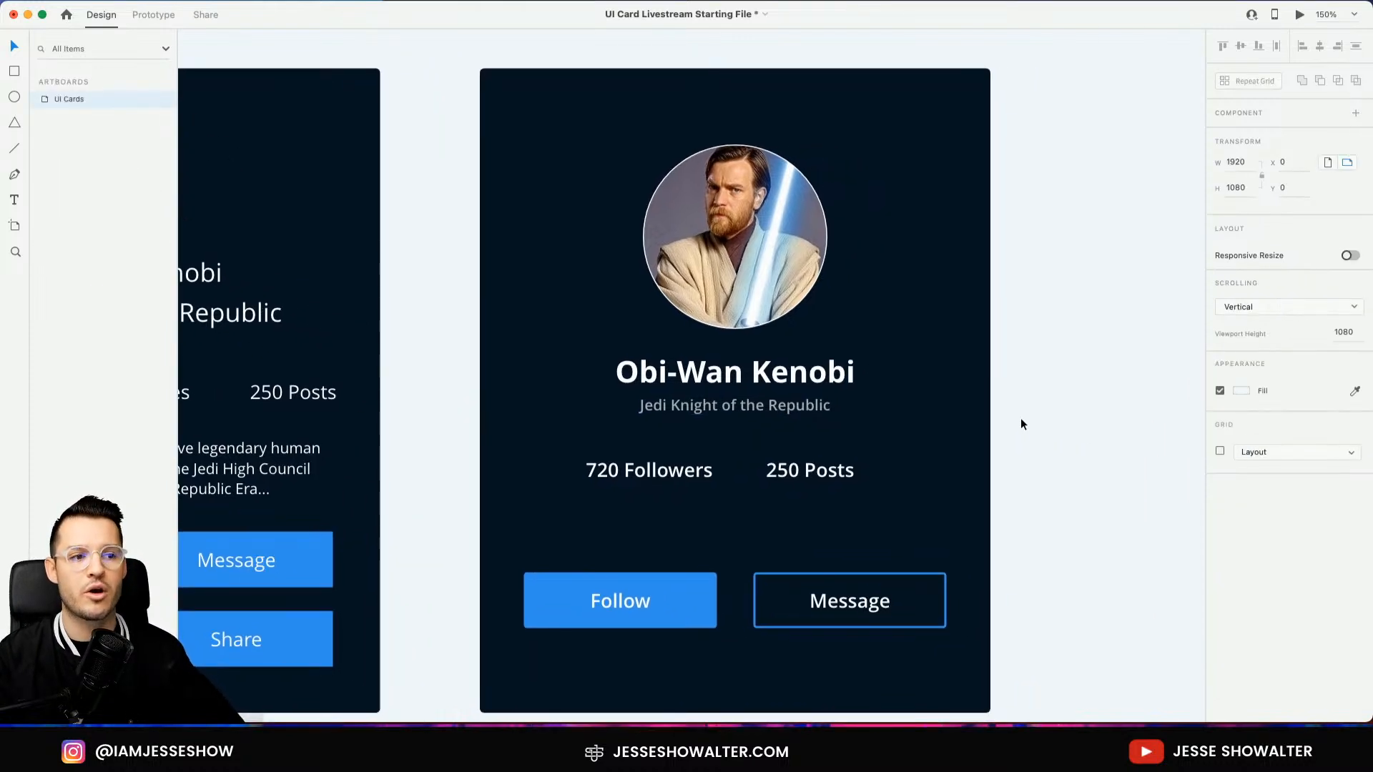
Nudge the dimmed title line up to Y 532, tighter under the name, and deselect it
double_click(791, 408)
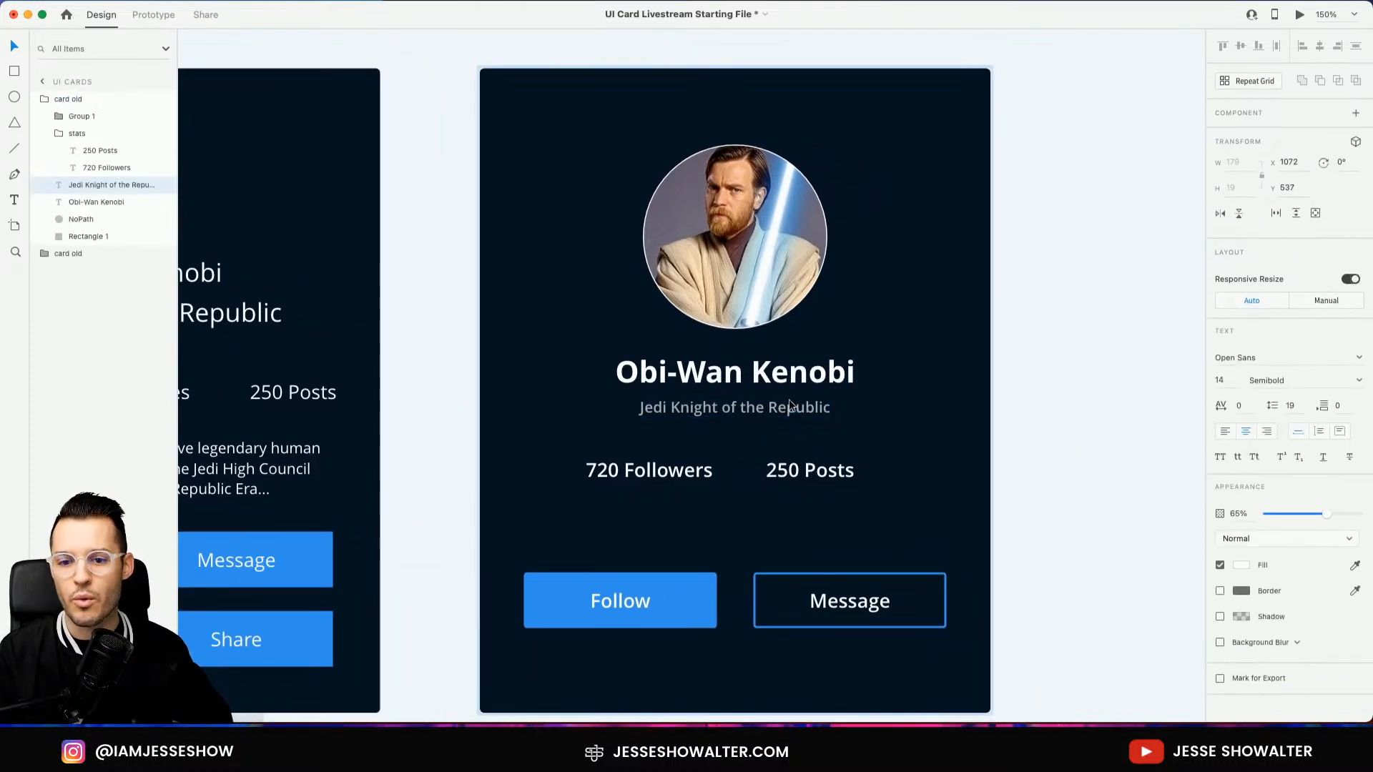
left_click_drag(787, 409, 791, 406)
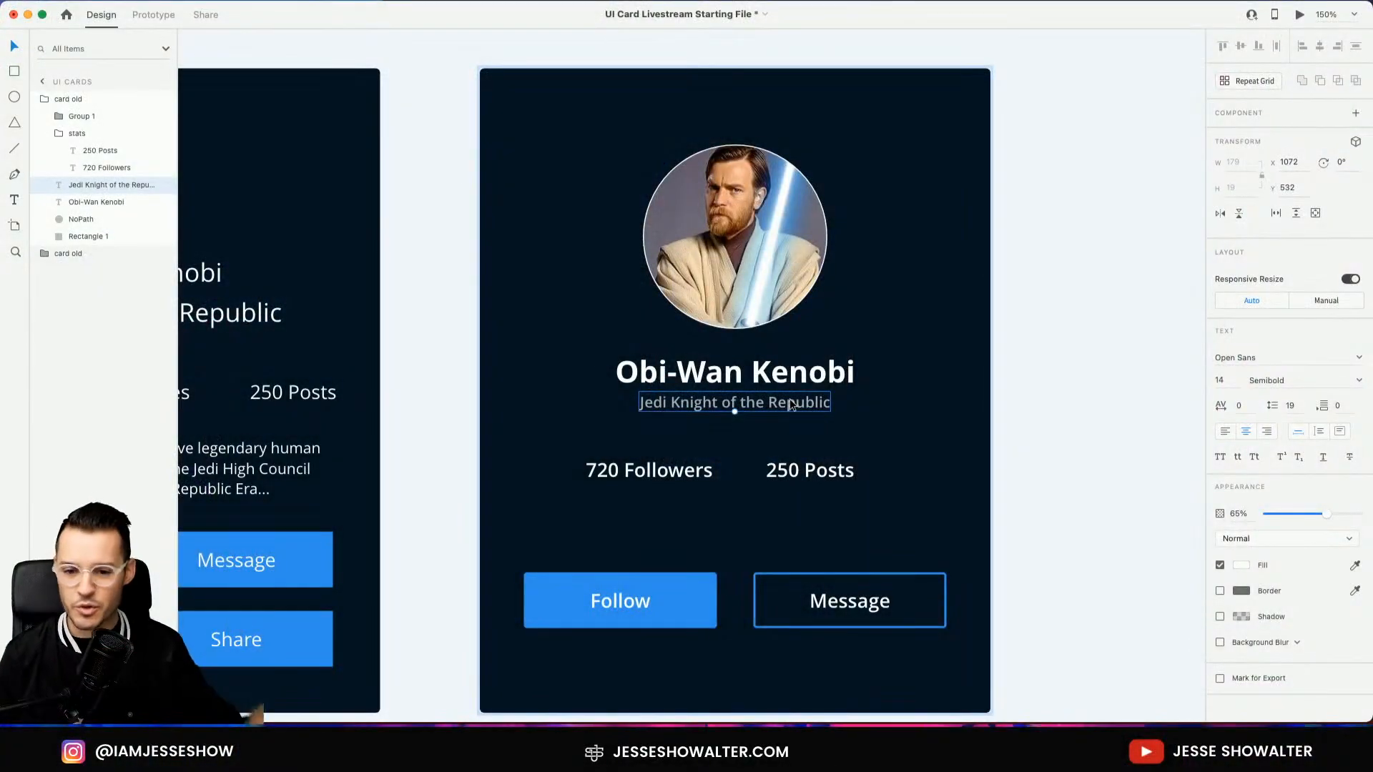
left_click(1075, 376)
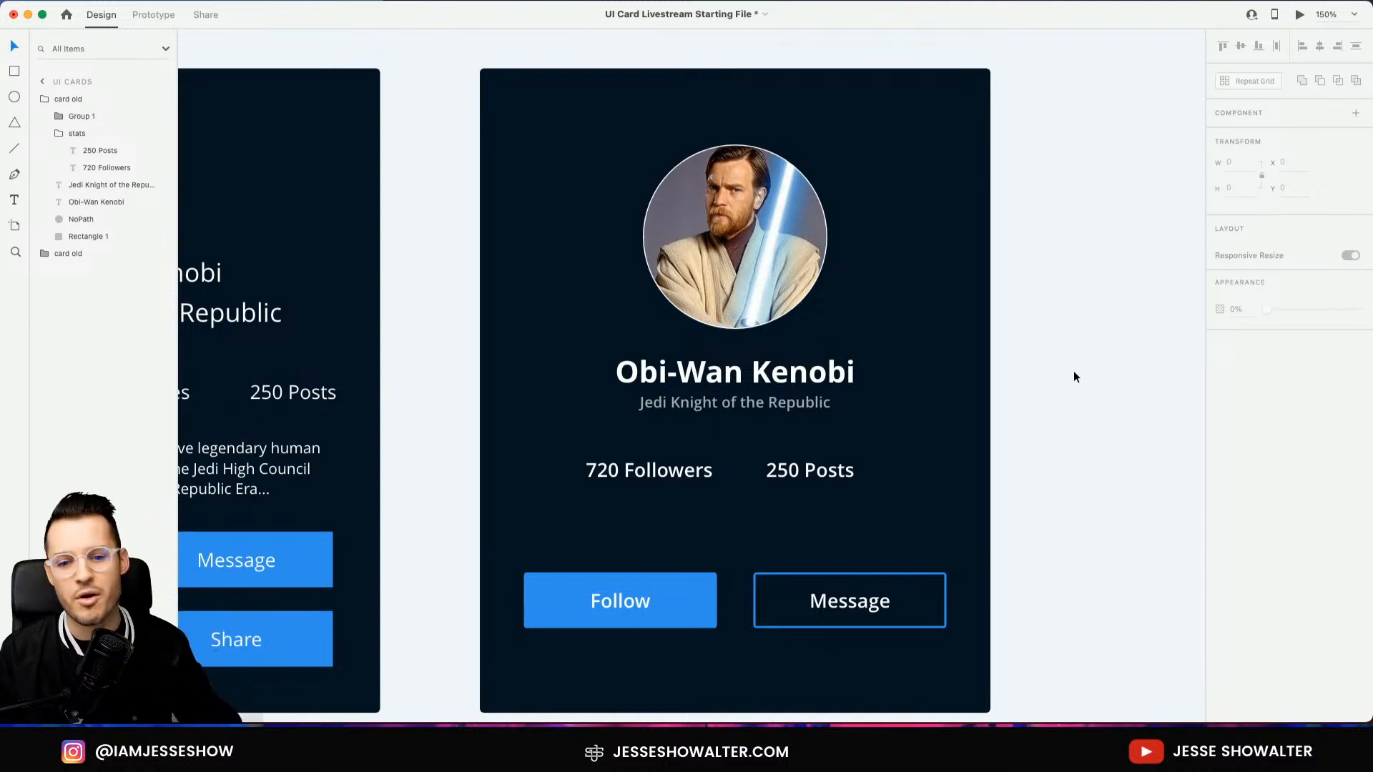
Move the avatar on the redesigned card up to Y 298, slightly farther from the name
scroll(1032, 379, "down", 2)
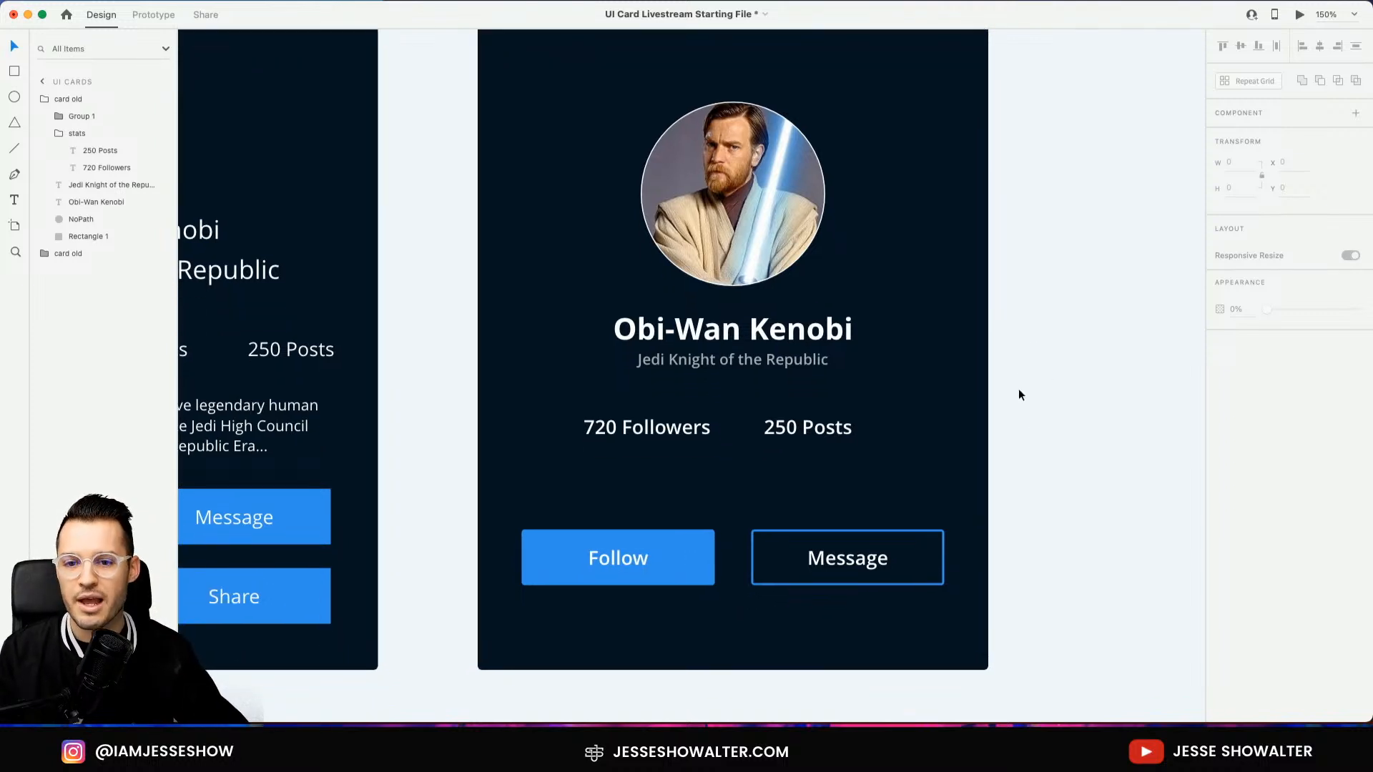
scroll(1029, 392, "up", 2)
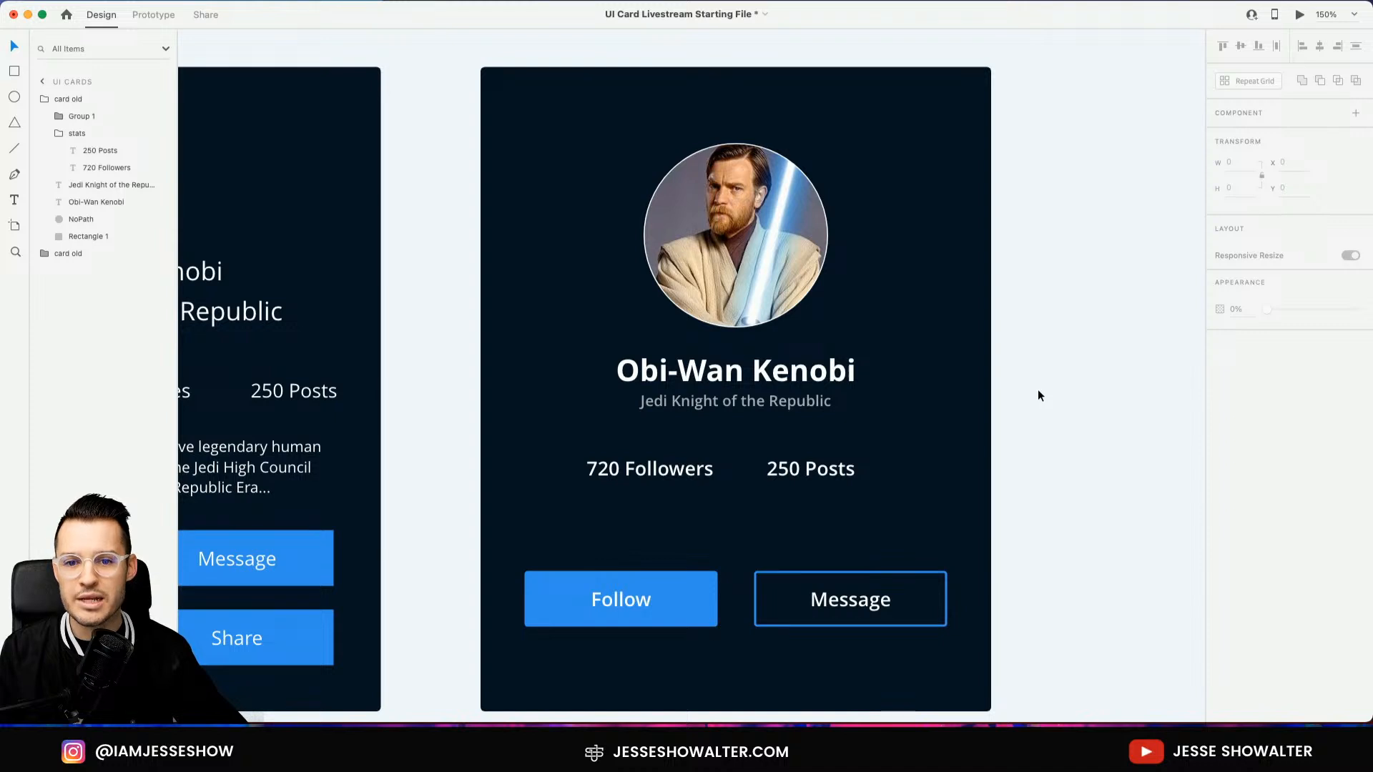
scroll(1037, 390, "down", 1)
left_click(785, 258)
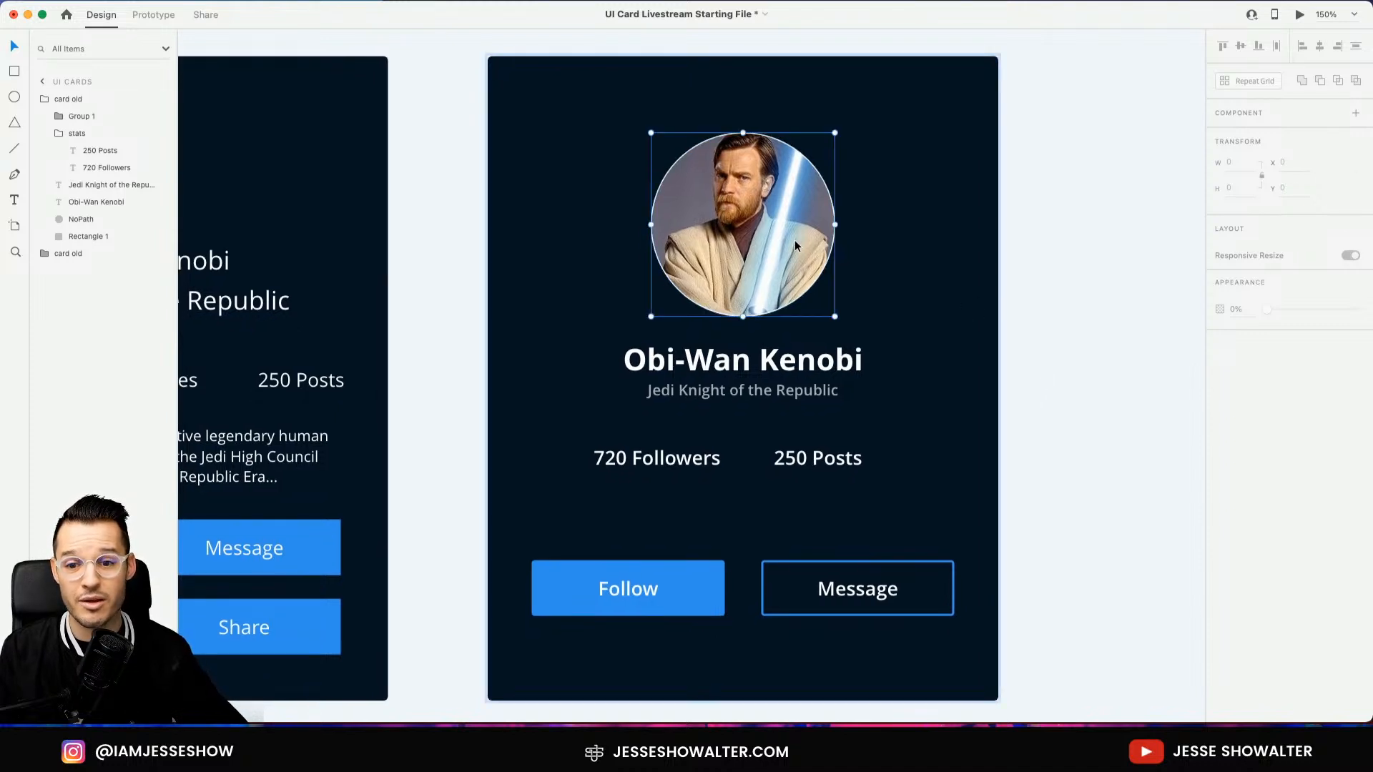
left_click_drag(784, 257, 785, 257)
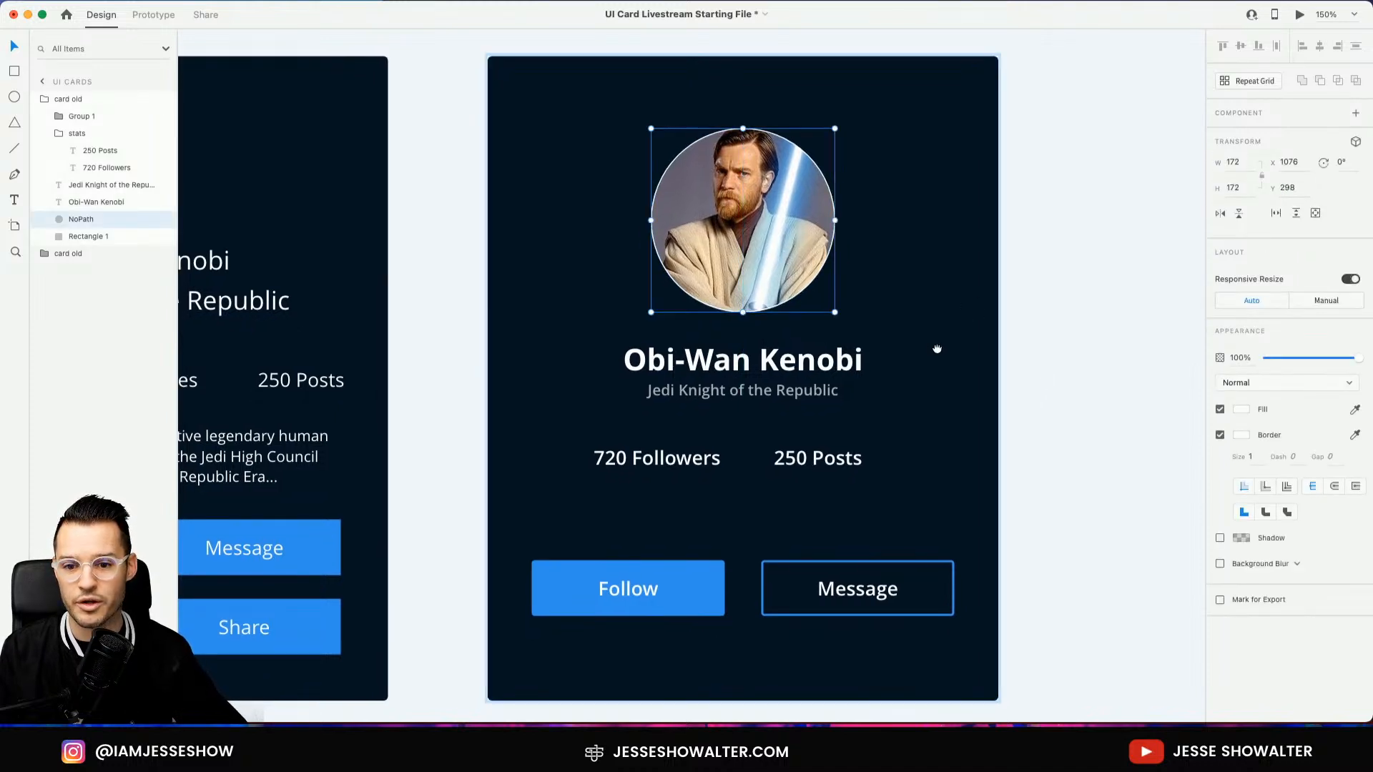
scroll(935, 350, "left", 1)
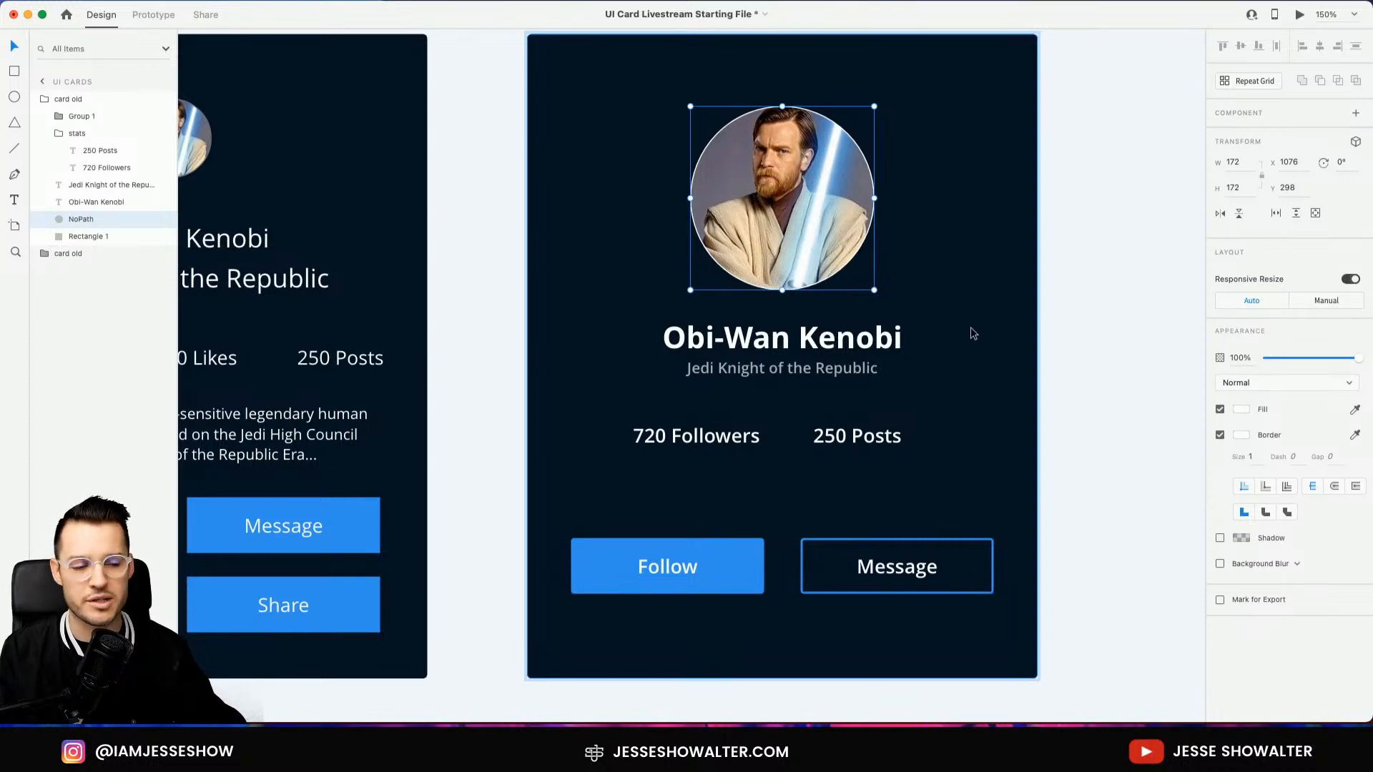
scroll(972, 334, "left", 5)
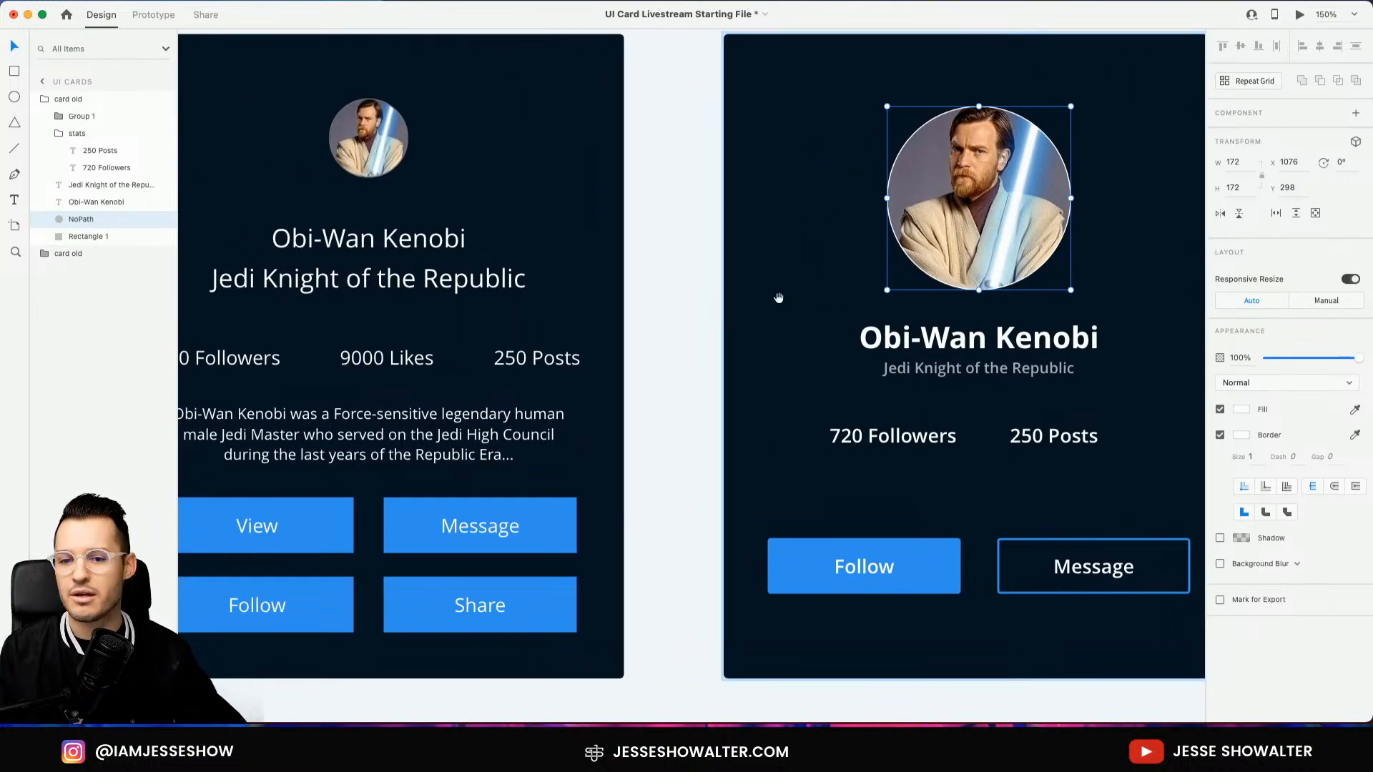
scroll(776, 300, "right", 6)
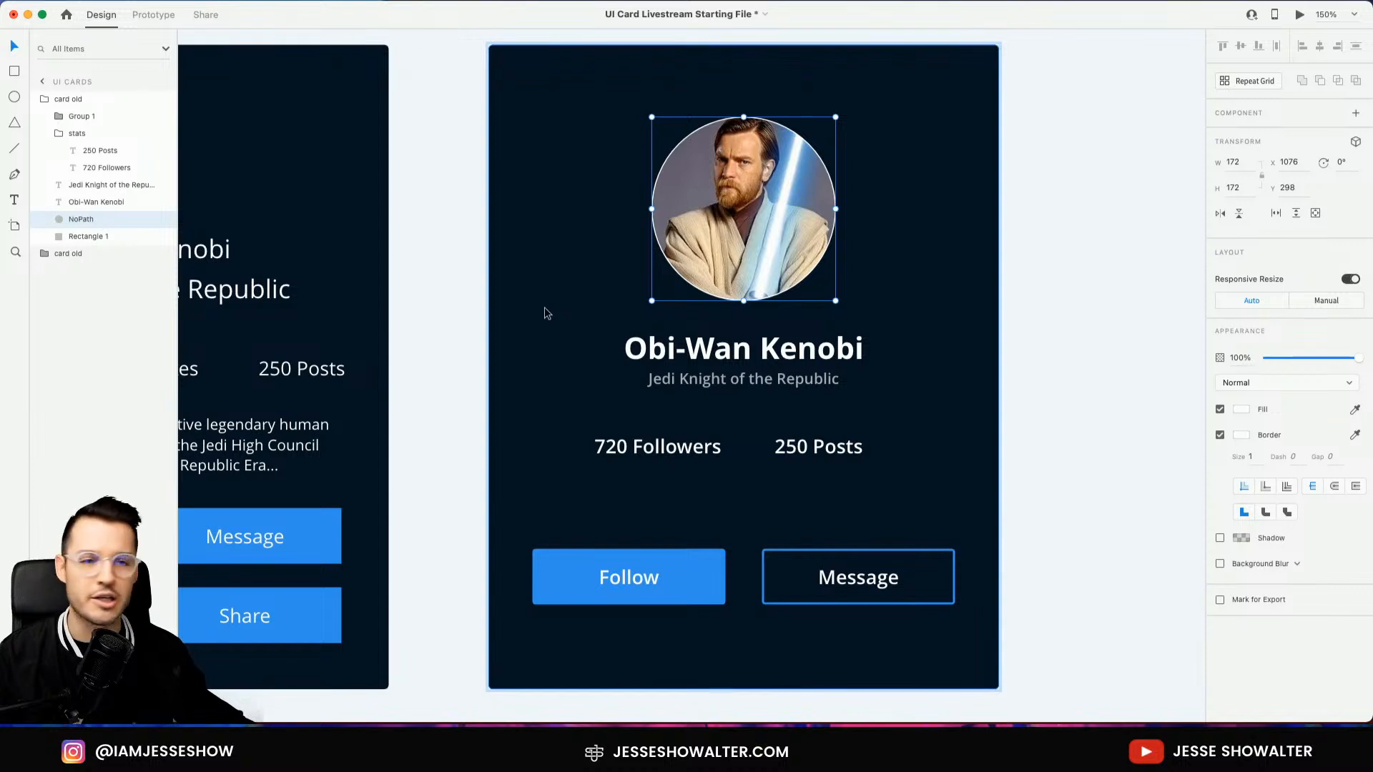
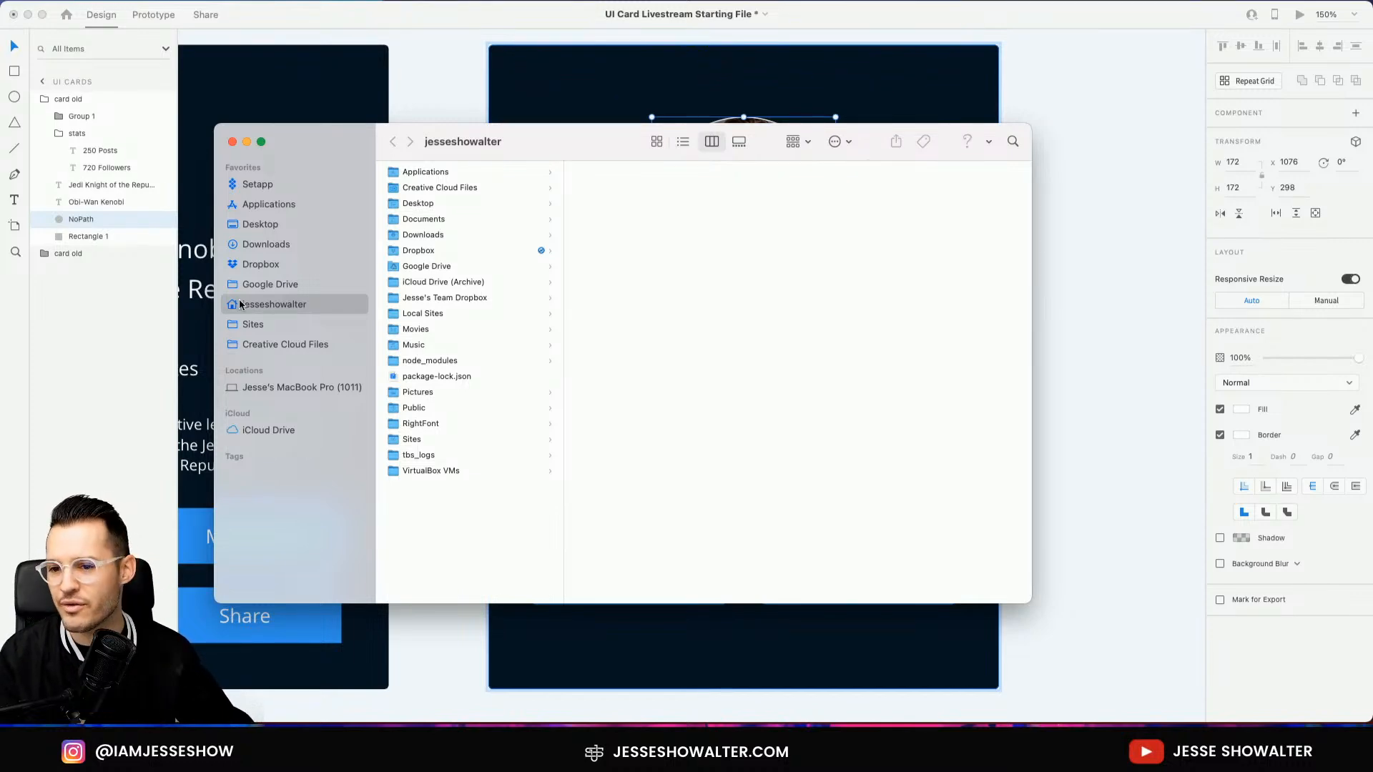
left_click_drag(327, 150, 939, 597)
left_click(1085, 322)
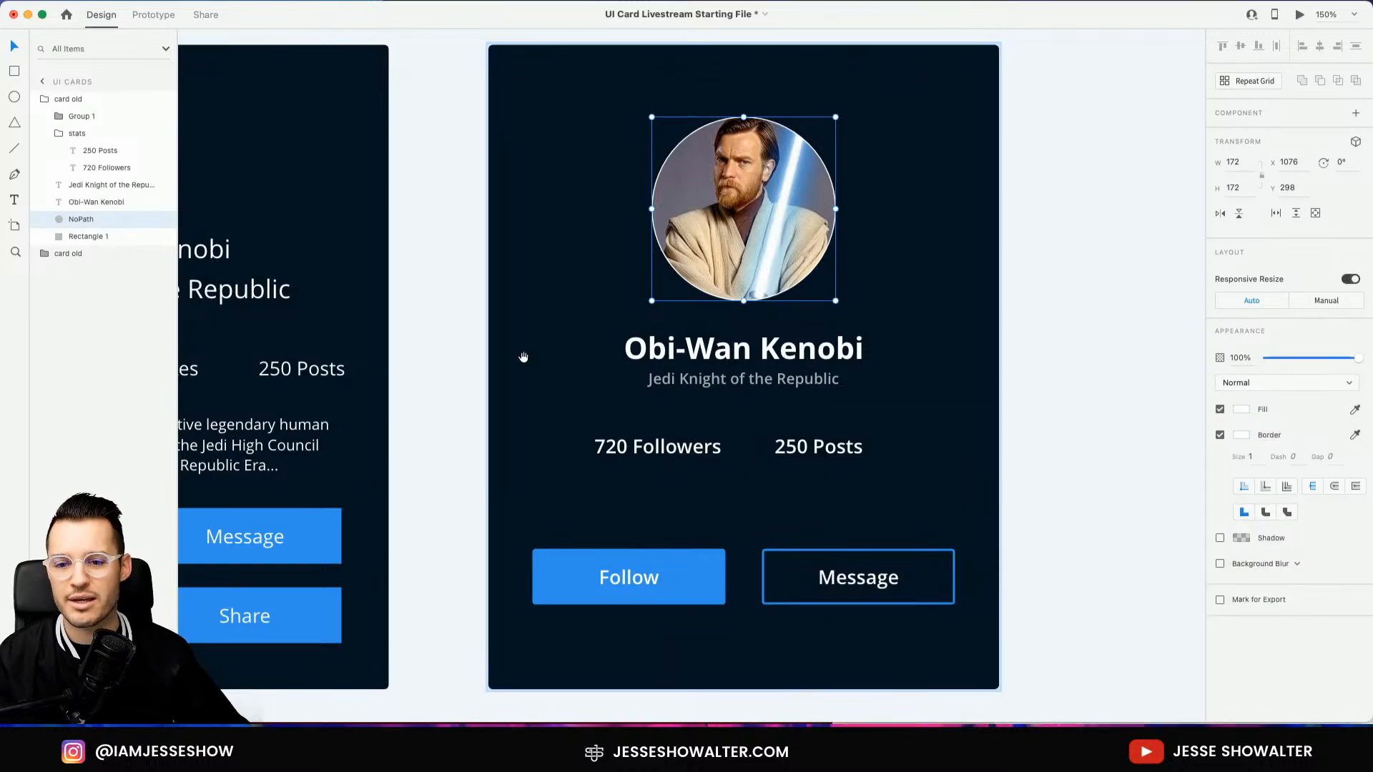
left_click_drag(469, 355, 373, 352)
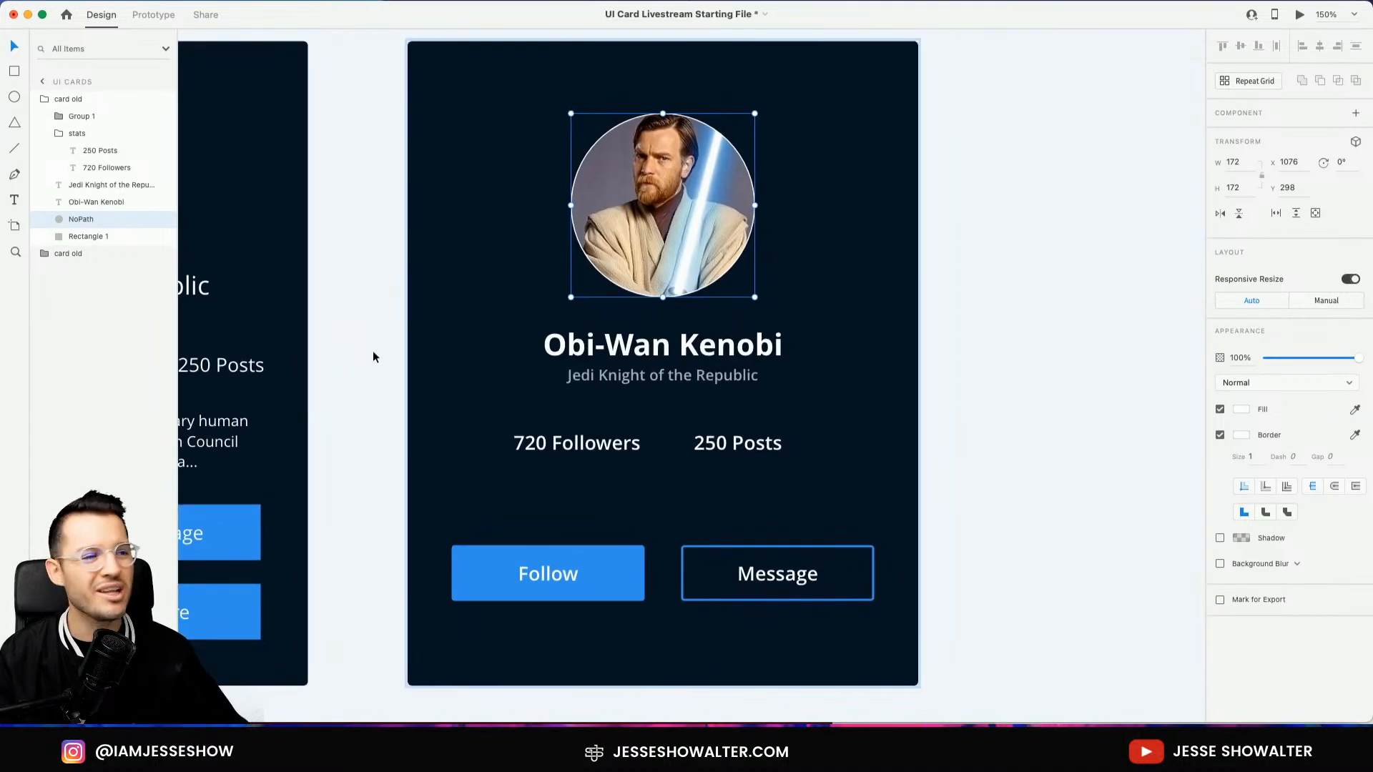
Switch to Finder and open the icon library file Iconly 2 Library.xd from the Dropbox folder
key("super+Tab")
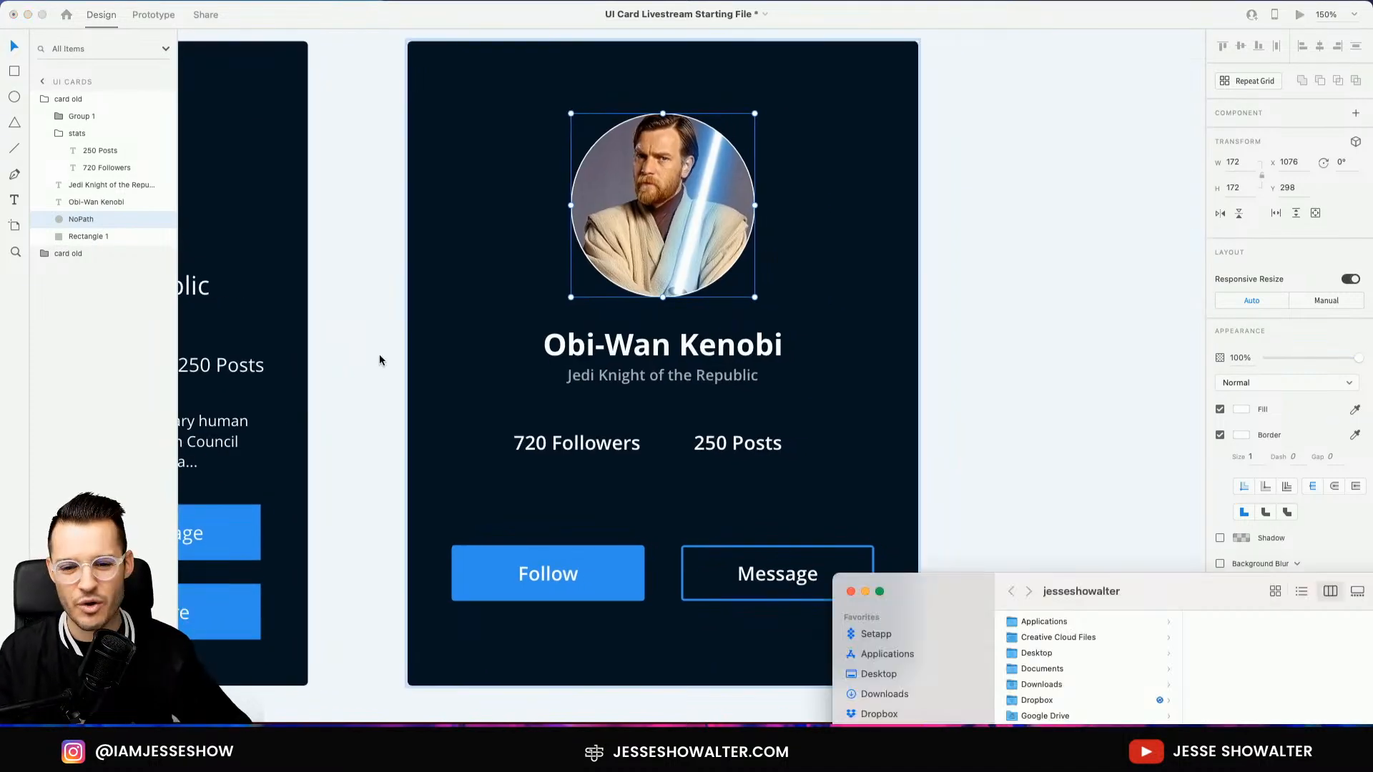
left_click_drag(921, 585, 573, 88)
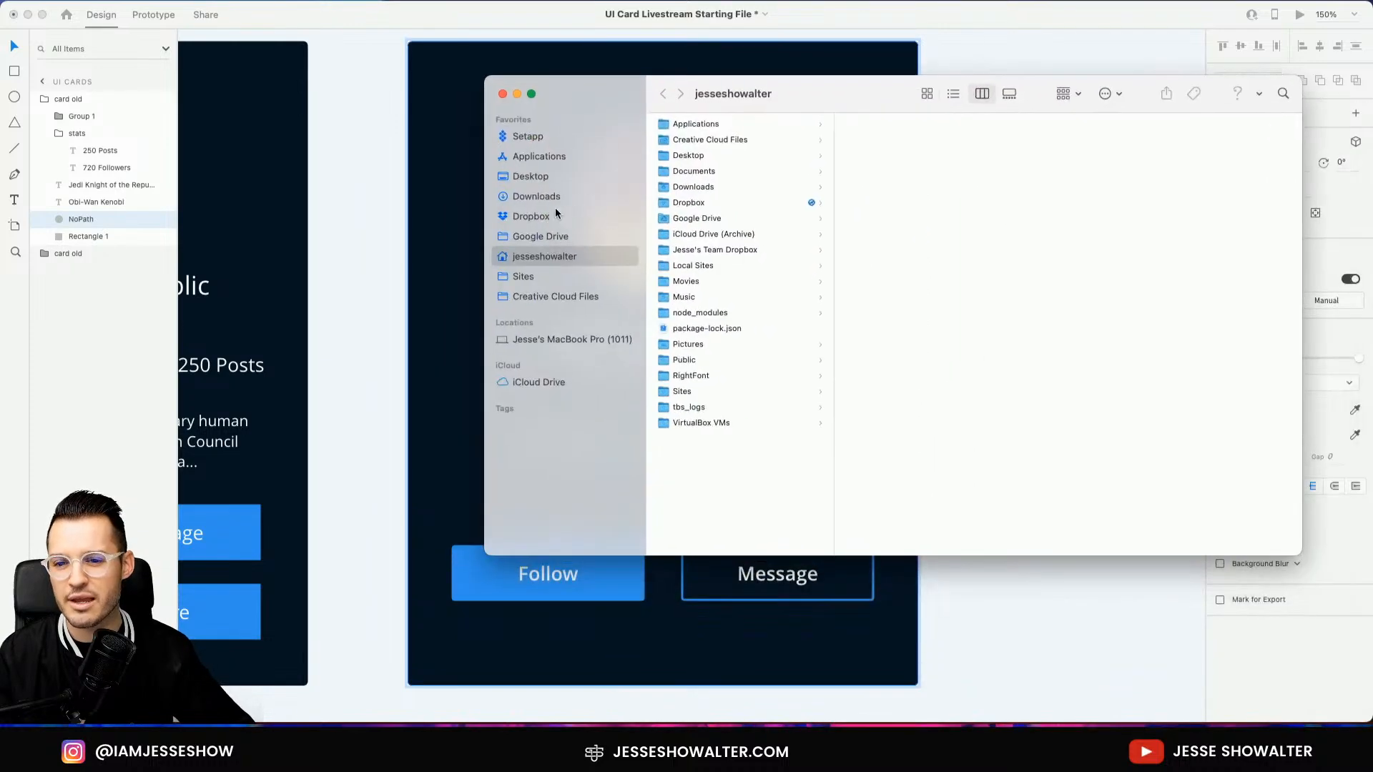
left_click(552, 216)
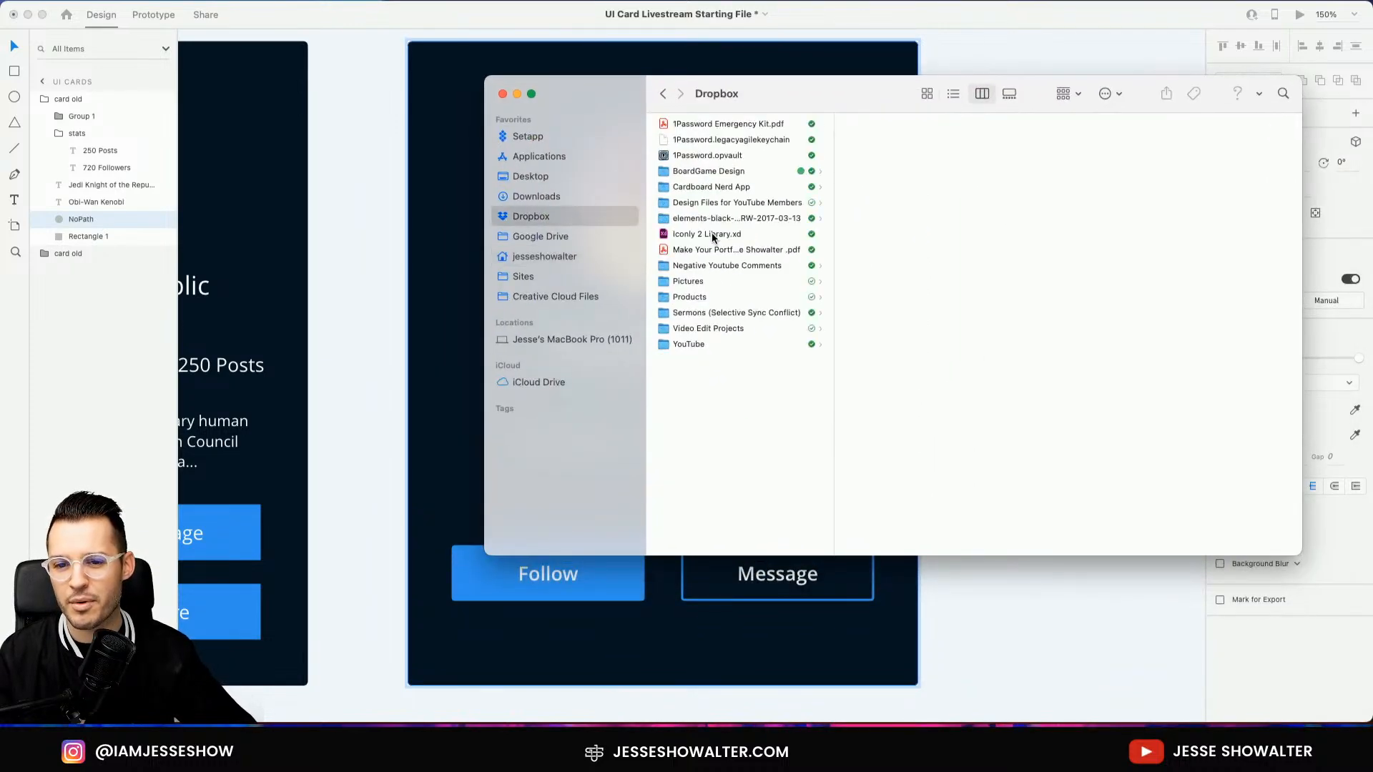
left_click(691, 238)
double_click(691, 237)
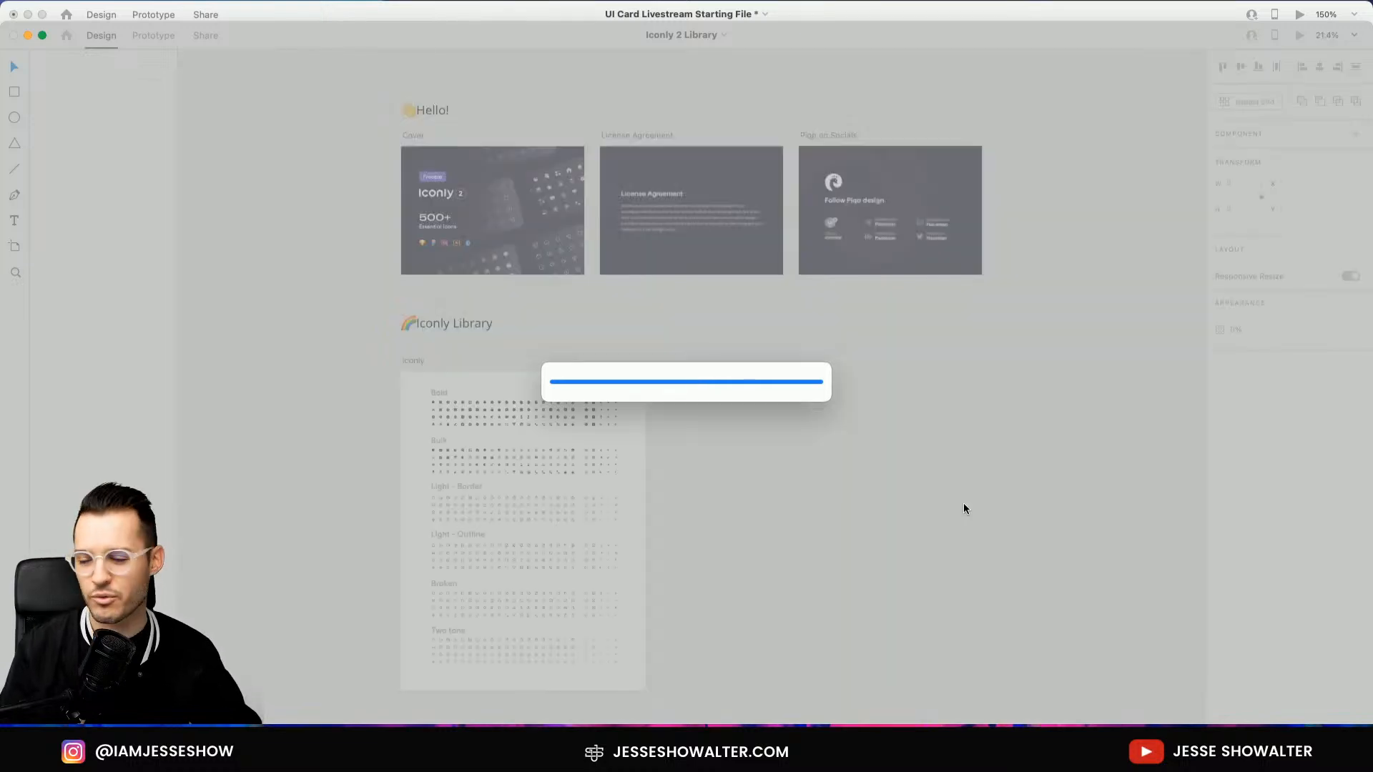
Examine the Iconly 2 cover, license agreement and icon styles, ending on the Light - Outline set
key("z")
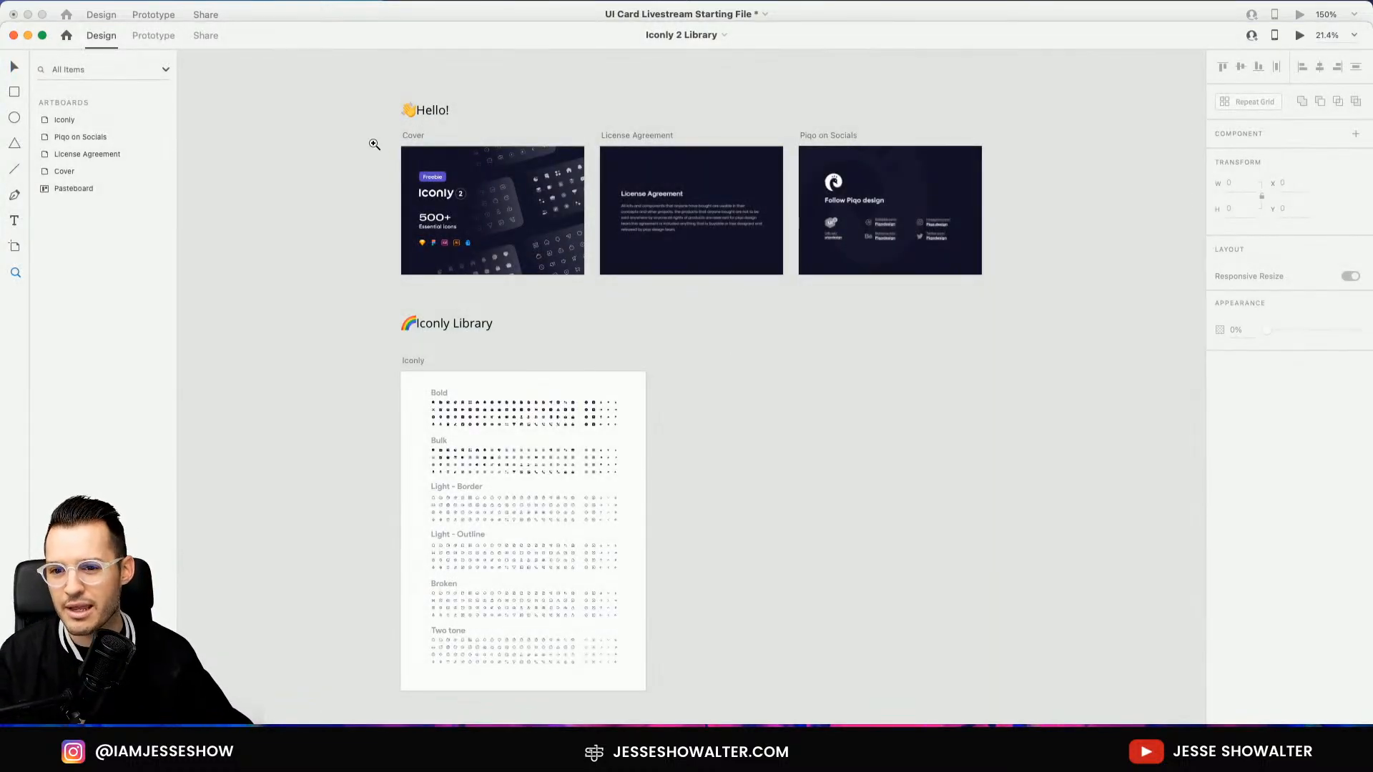
left_click_drag(371, 143, 511, 229)
key("space")
left_click_drag(611, 538, 466, 276)
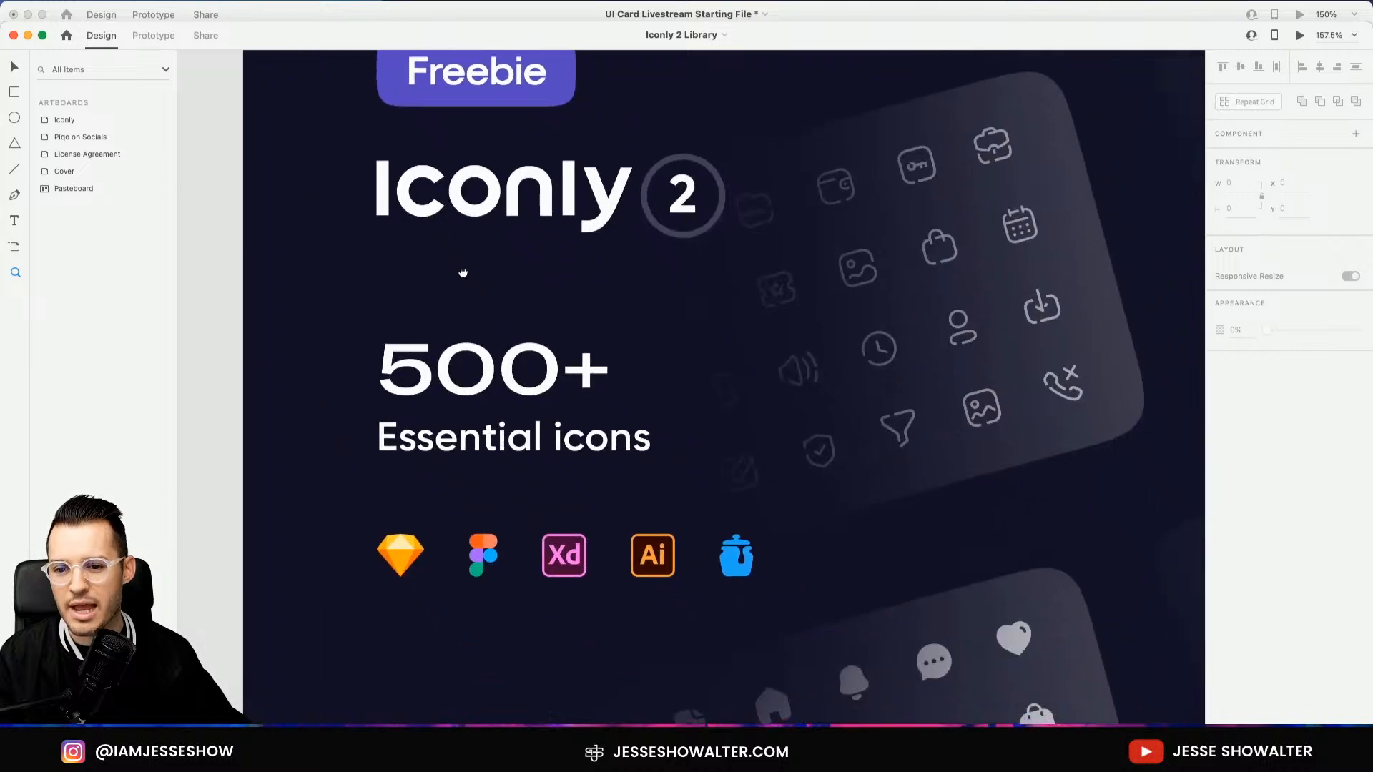
left_click_drag(895, 509, 877, 449)
left_click(877, 449, "alt")
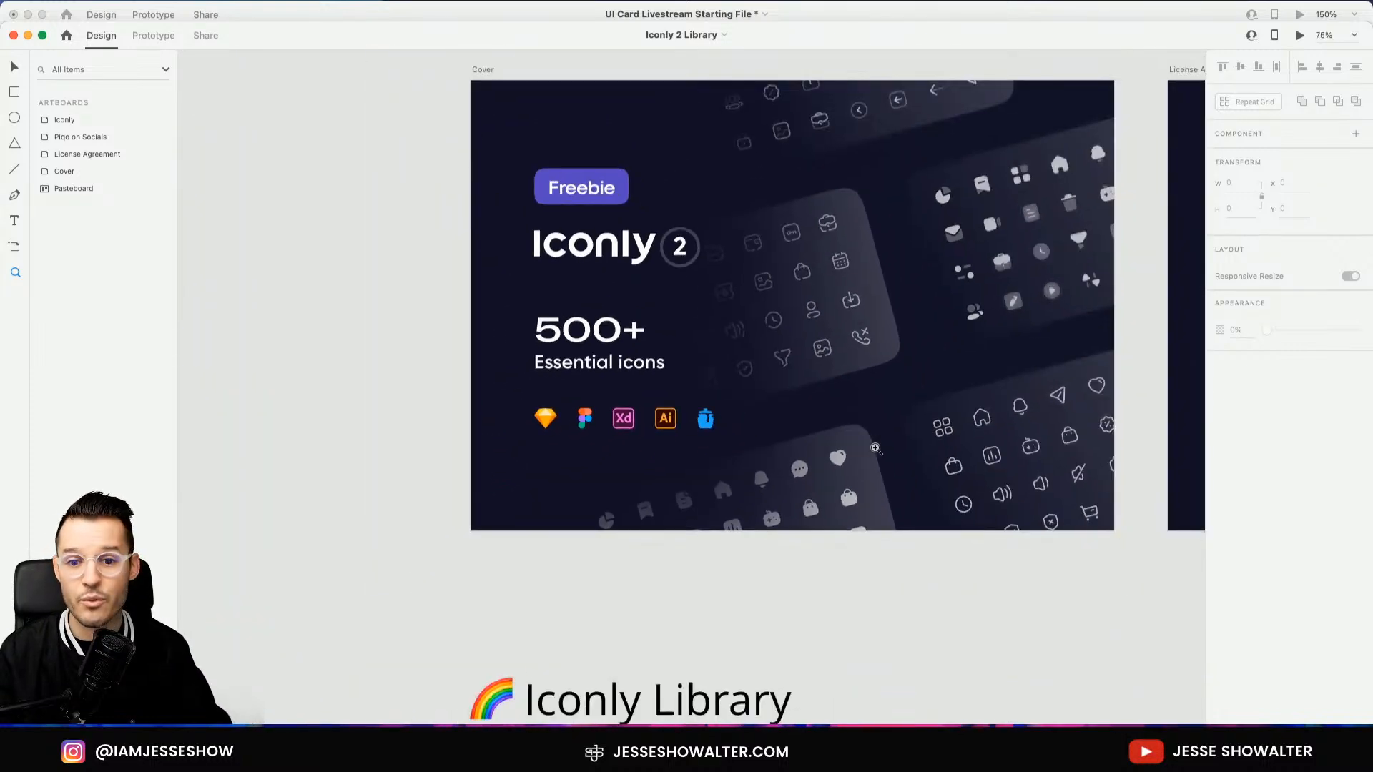
left_click_drag(1099, 376, 478, 500)
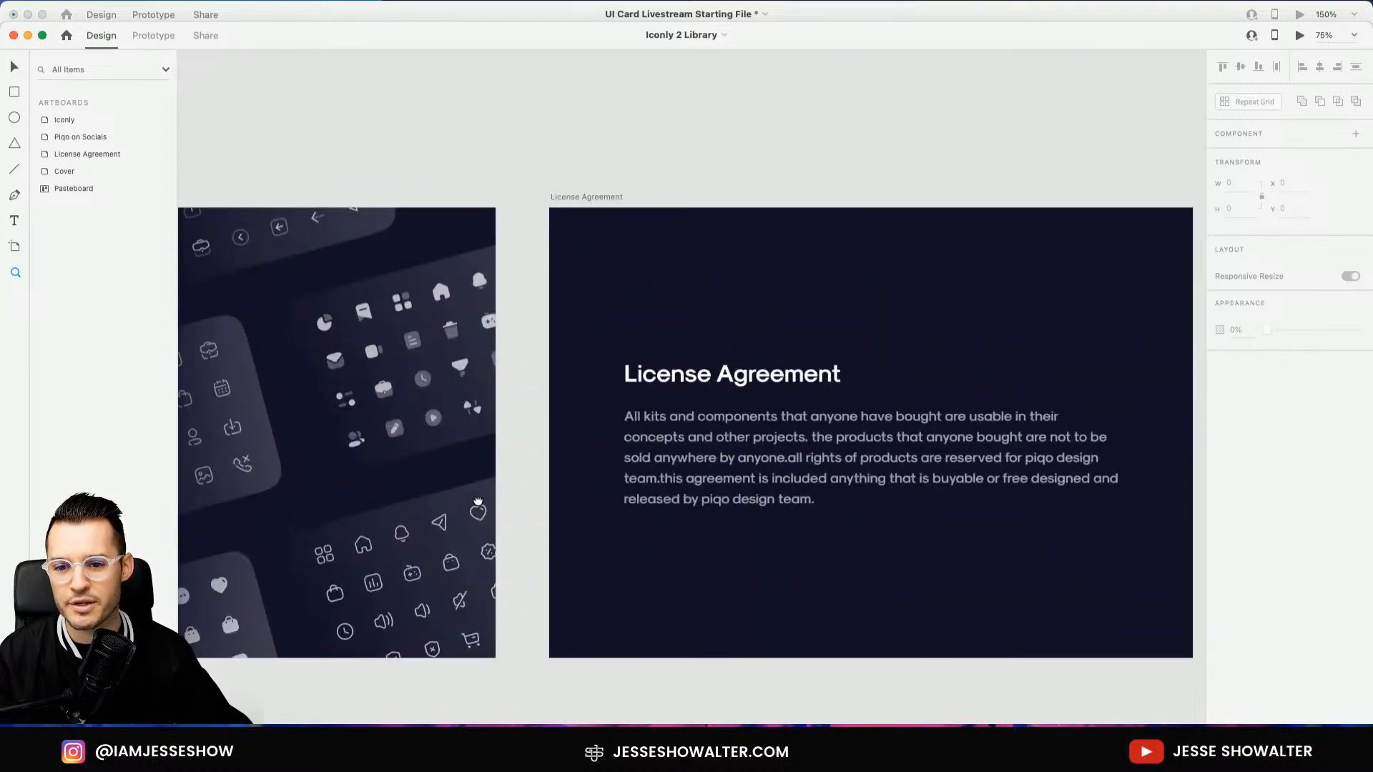
left_click_drag(665, 604, 764, 123)
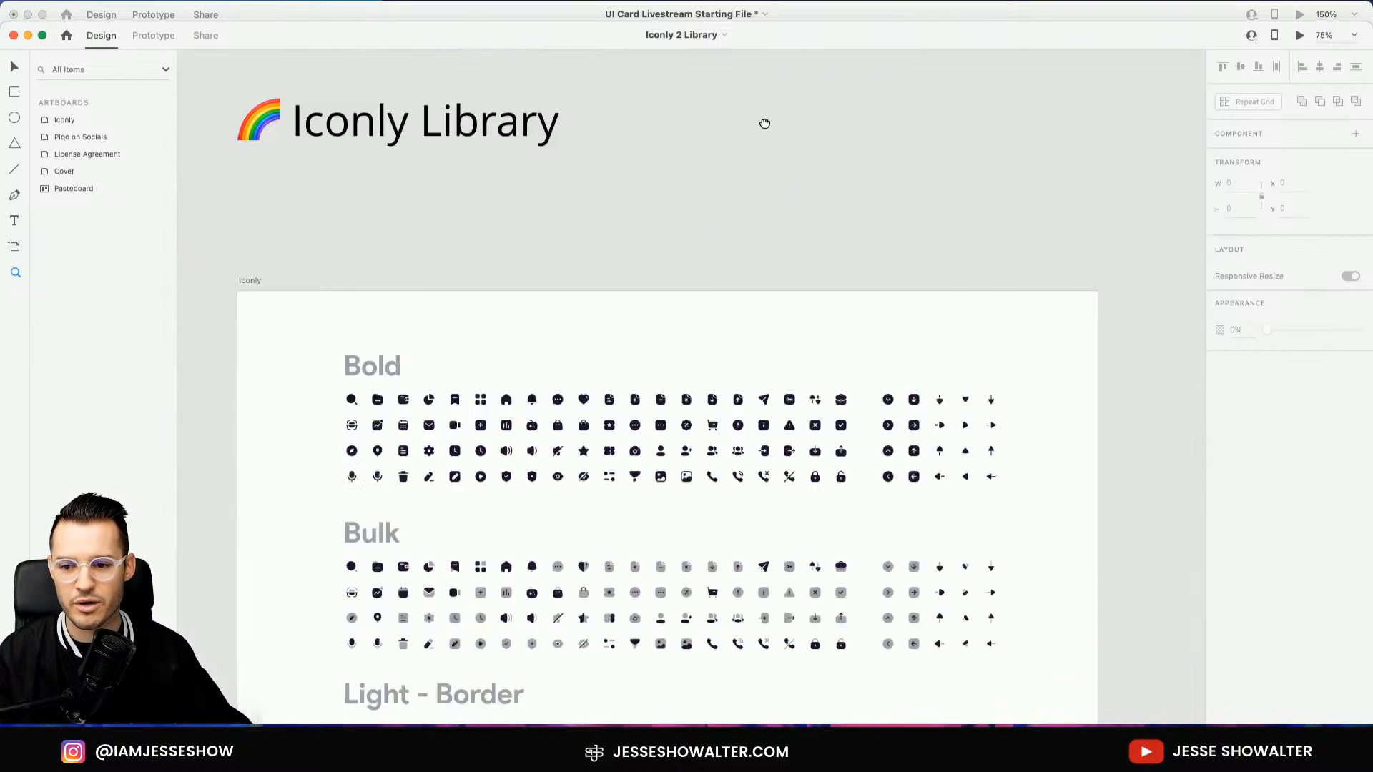
scroll(765, 124, "down", 10)
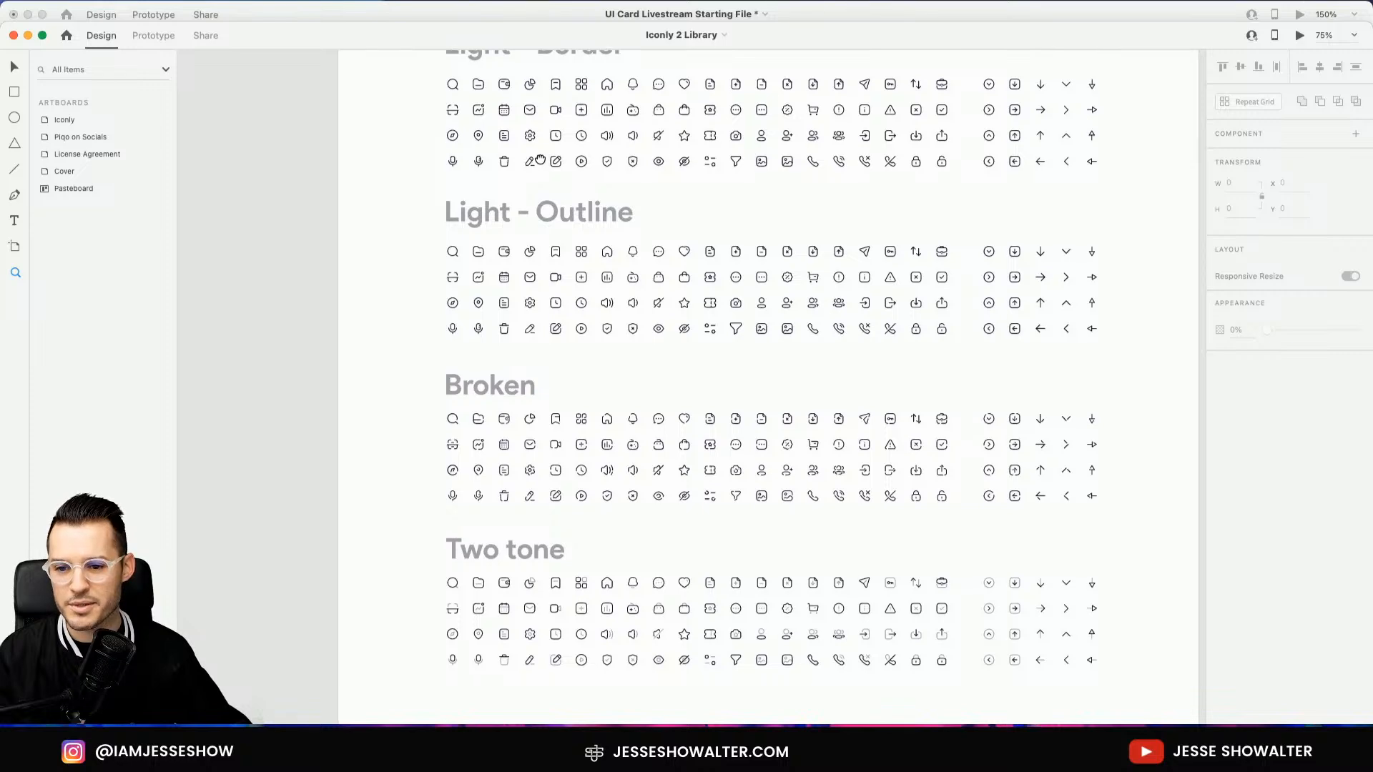
left_click_drag(429, 192, 822, 391)
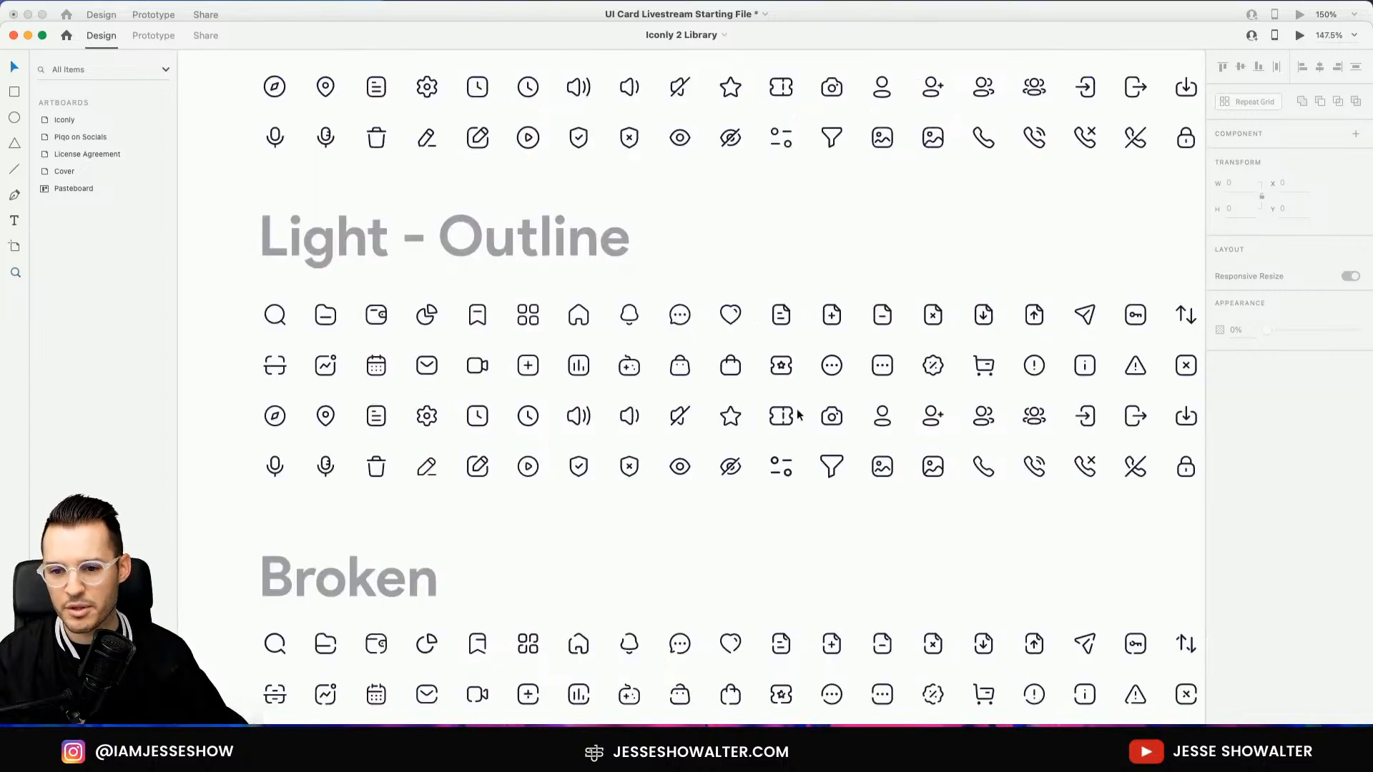
key("super+Tab")
key("super+Tab")
key("super+Tab")
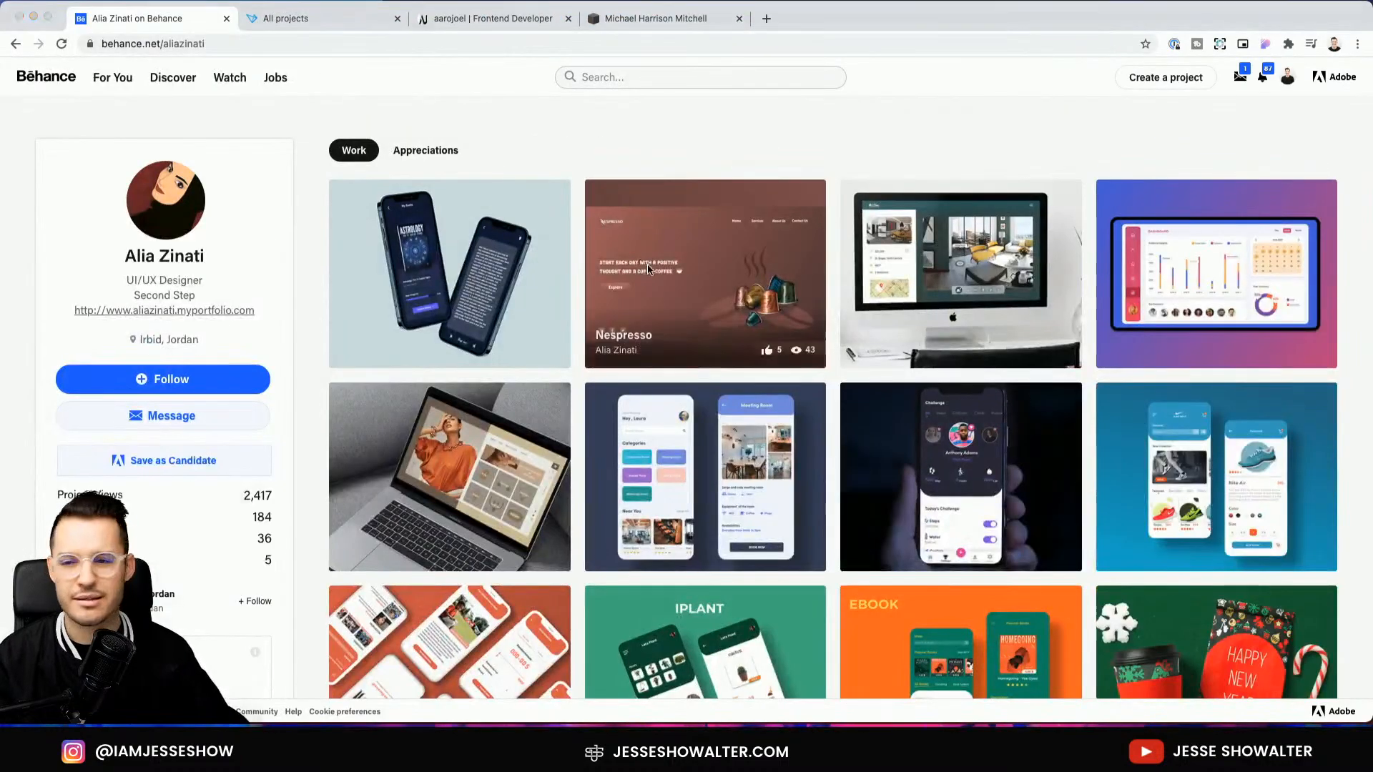
key("super+Tab")
key("super+Tab")
key("super+Tab")
key("super+Tab")
key("super+Tab")
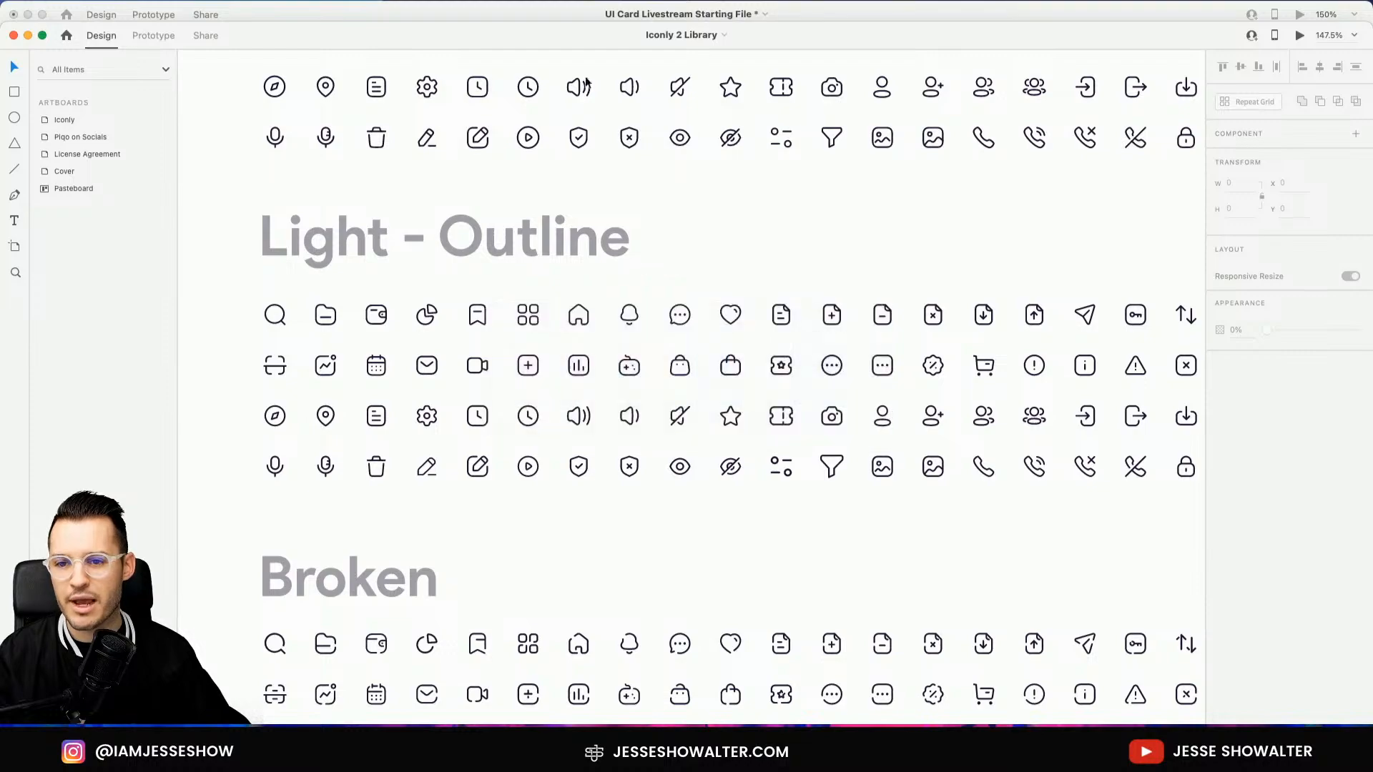
left_click(587, 11)
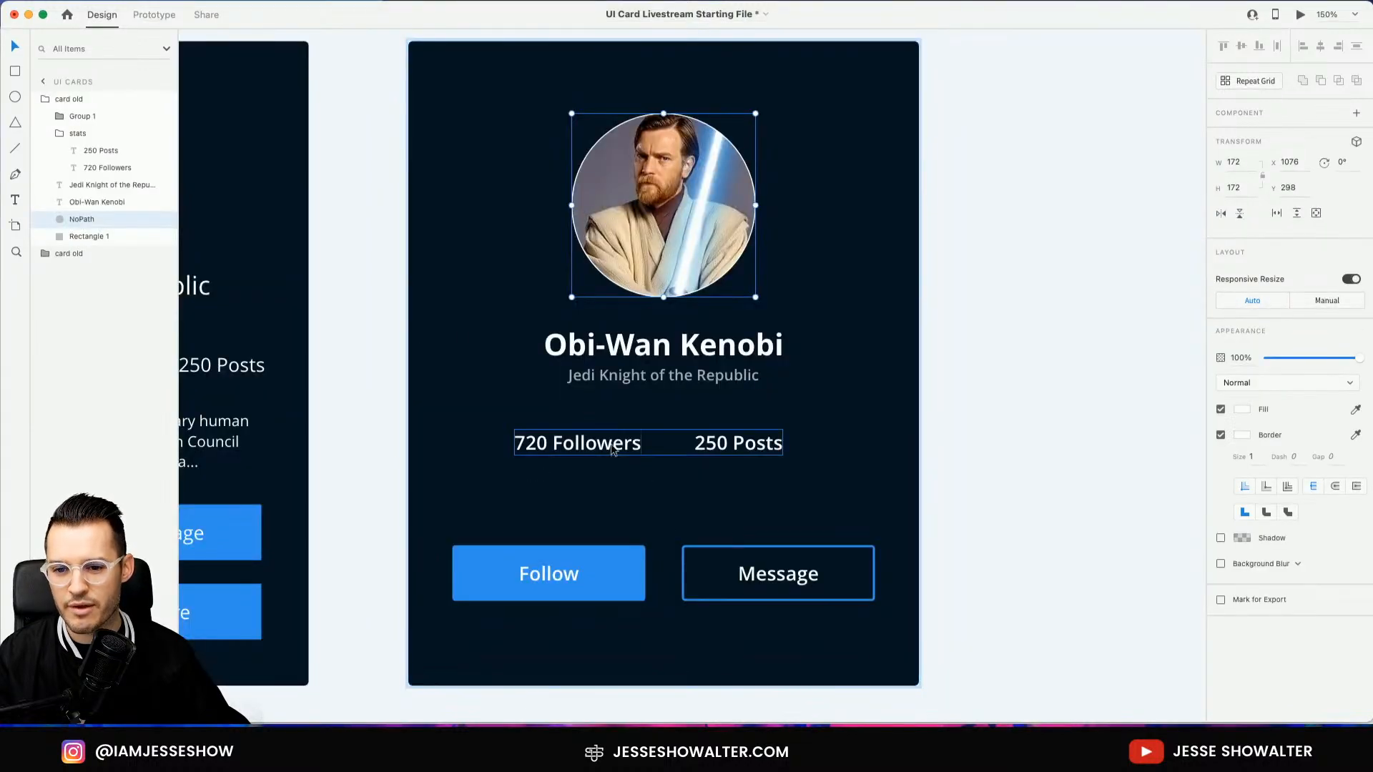
key("ctrl+Right")
key("ctrl+Left")
key("ctrl+Up")
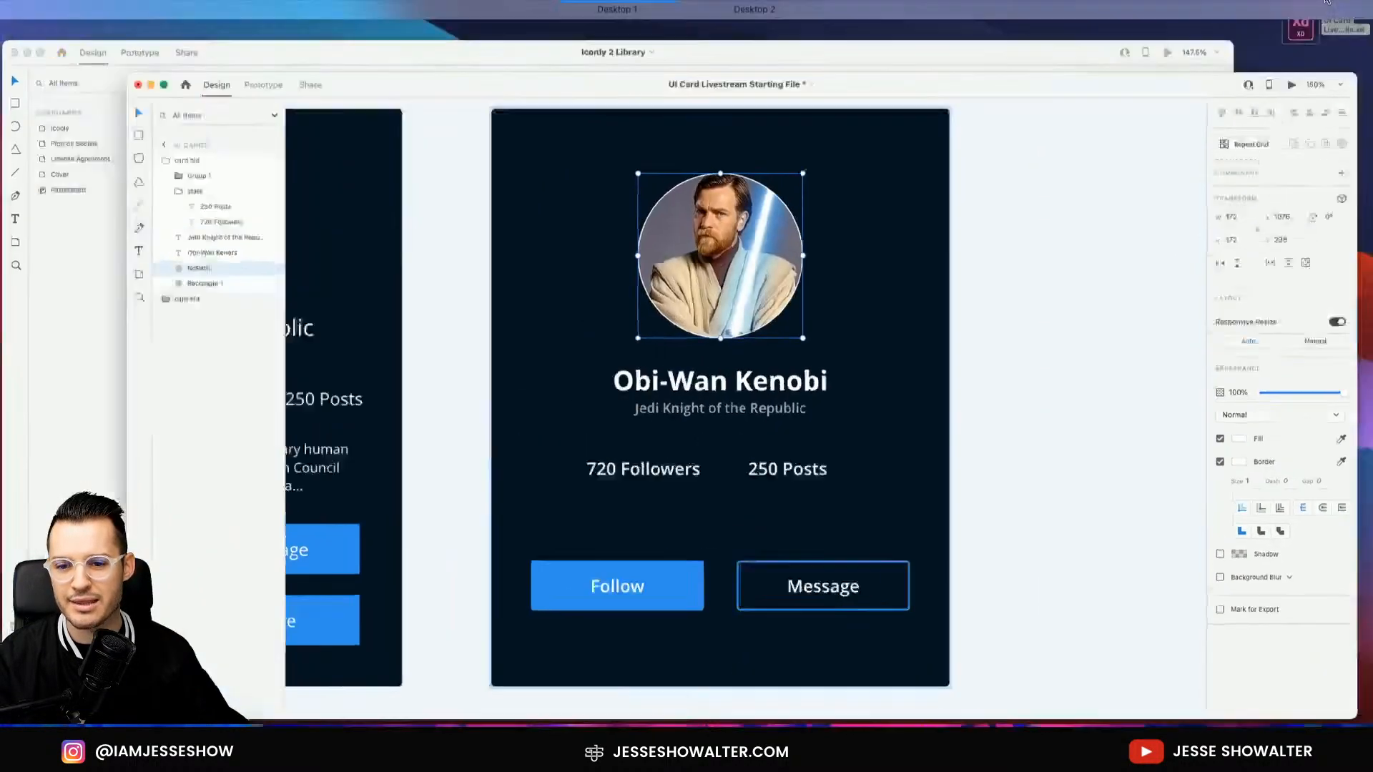
left_click(395, 168)
Select the Document and 3 User icons together in the Light - Outline set of the Iconly library
scroll(573, 564, "left", 1)
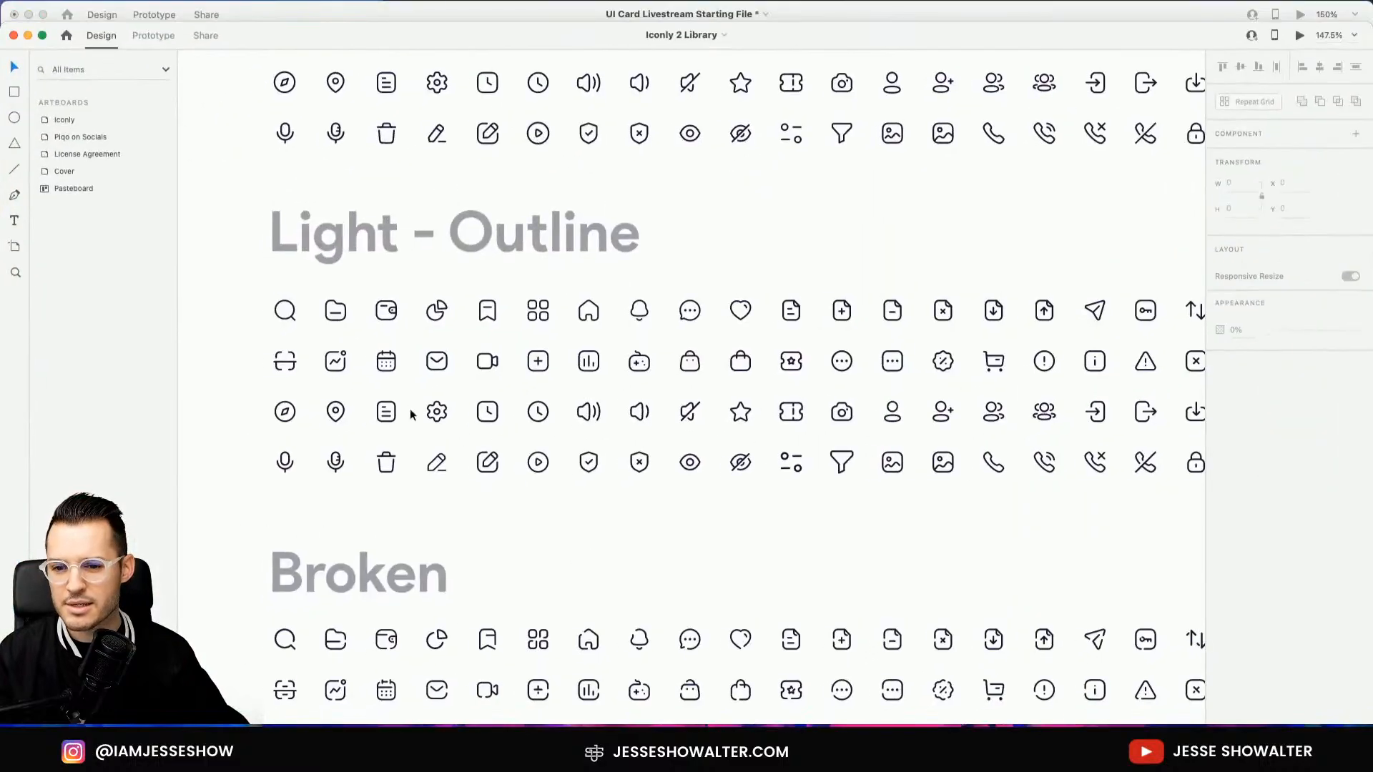
scroll(373, 367, "up", 5)
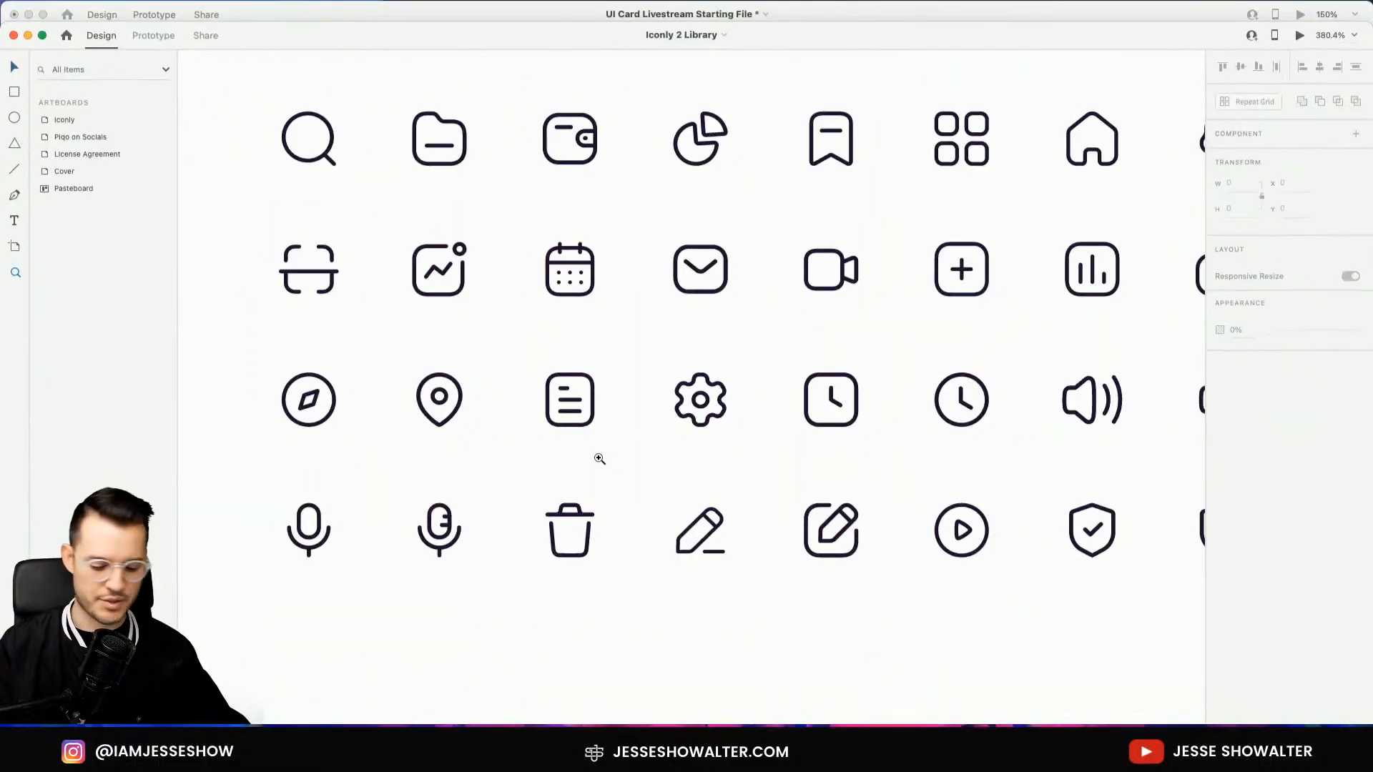
left_click(575, 404)
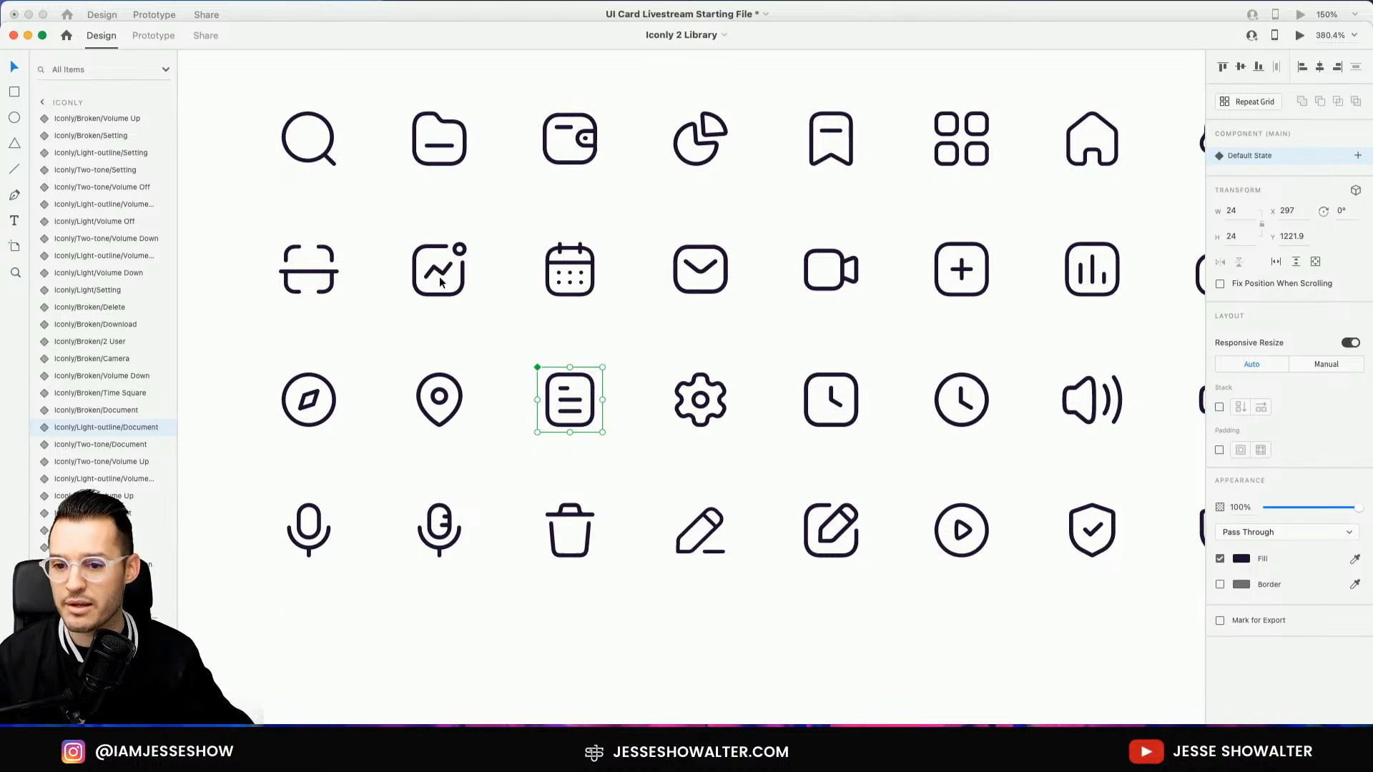
scroll(968, 243, "right", 3)
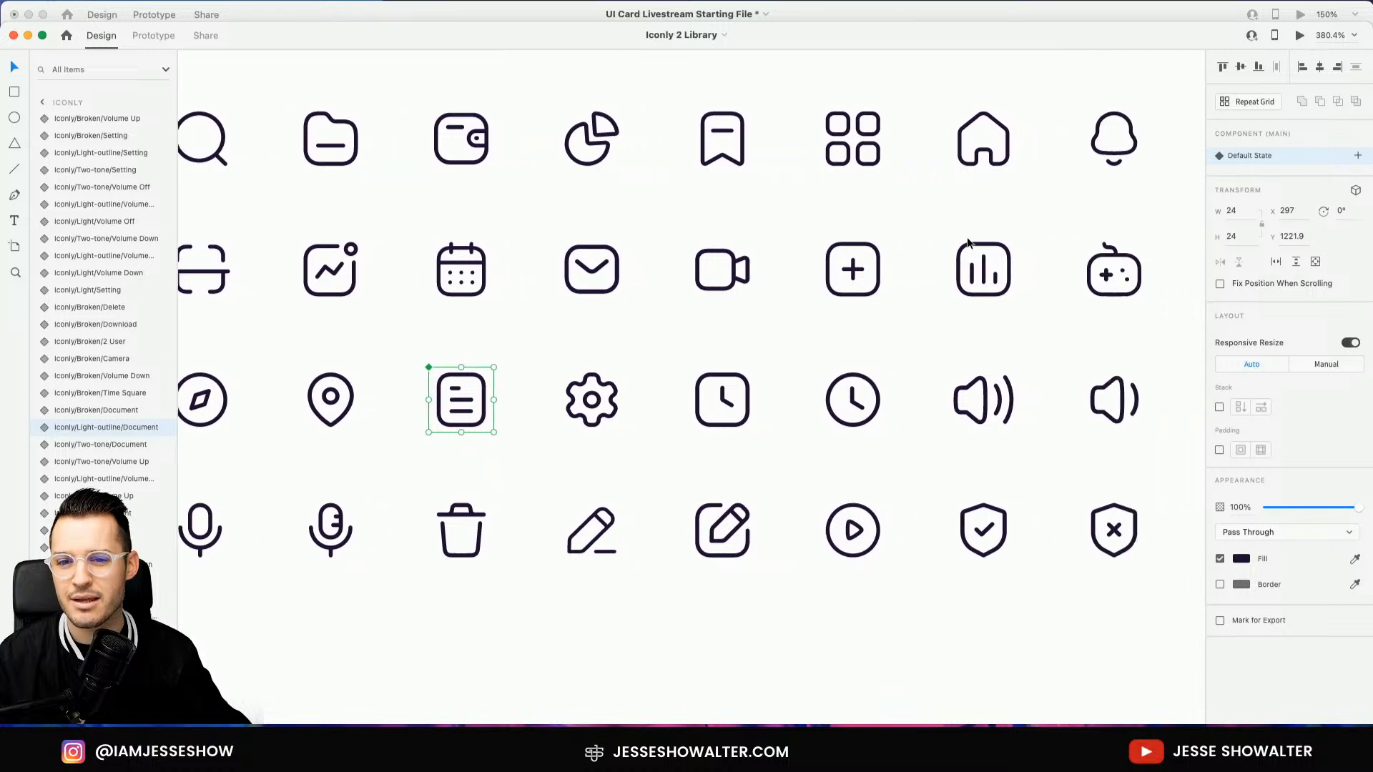
scroll(968, 243, "right", 10)
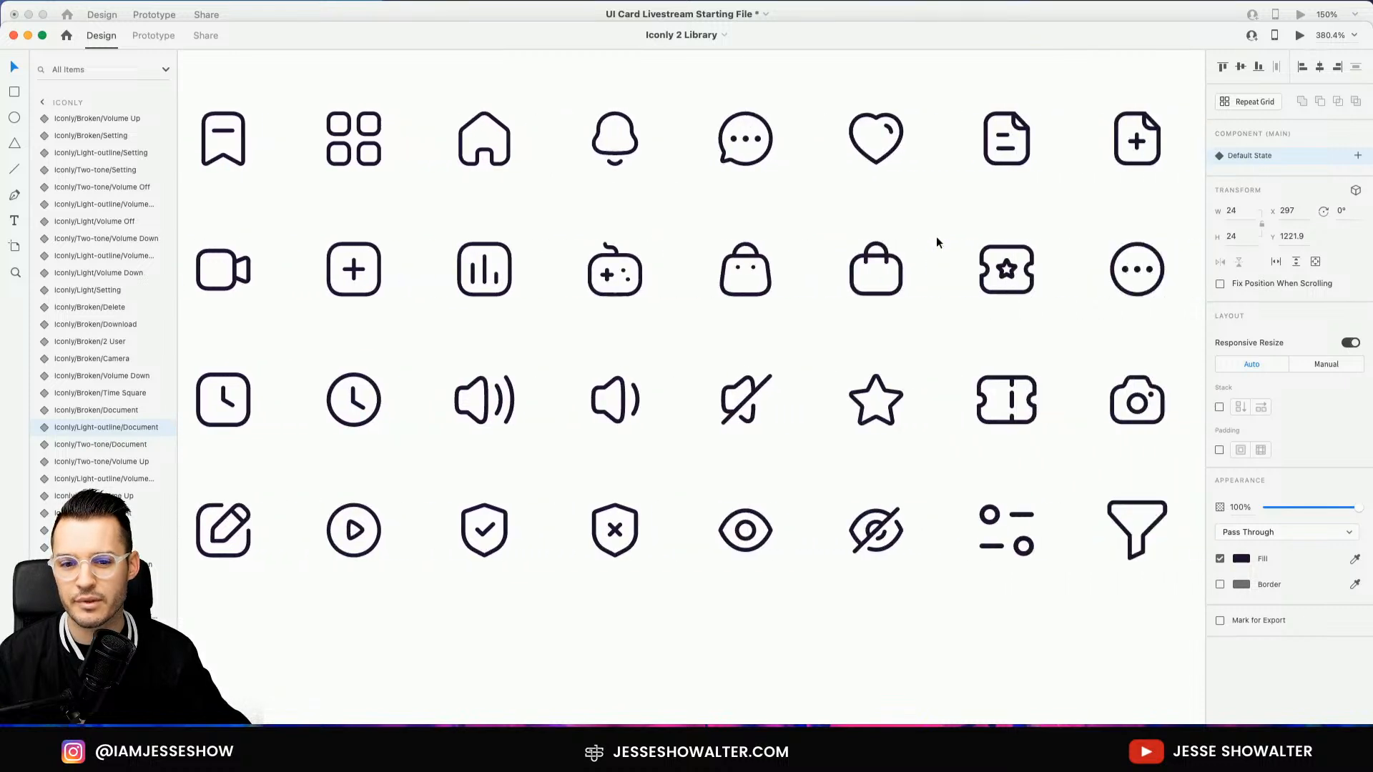
scroll(937, 242, "right", 8)
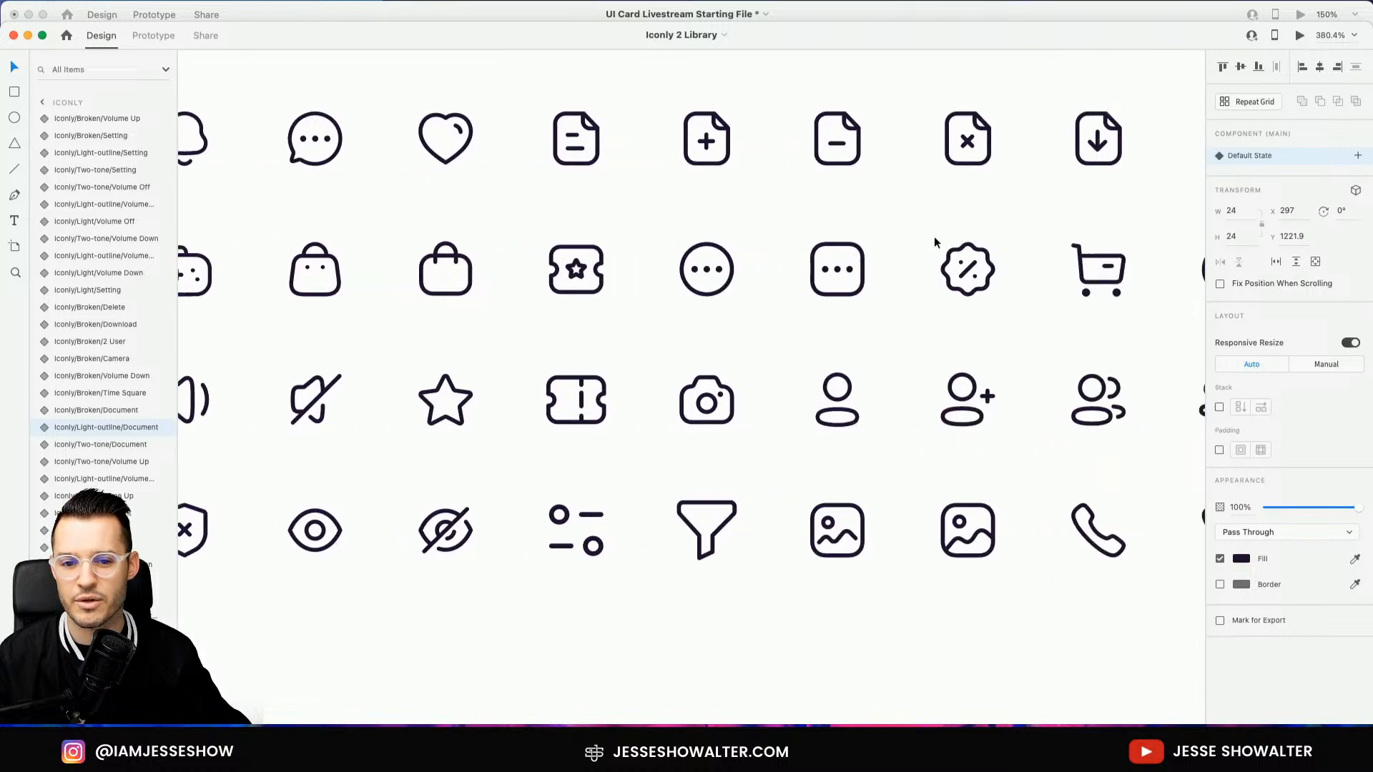
scroll(937, 242, "right", 4)
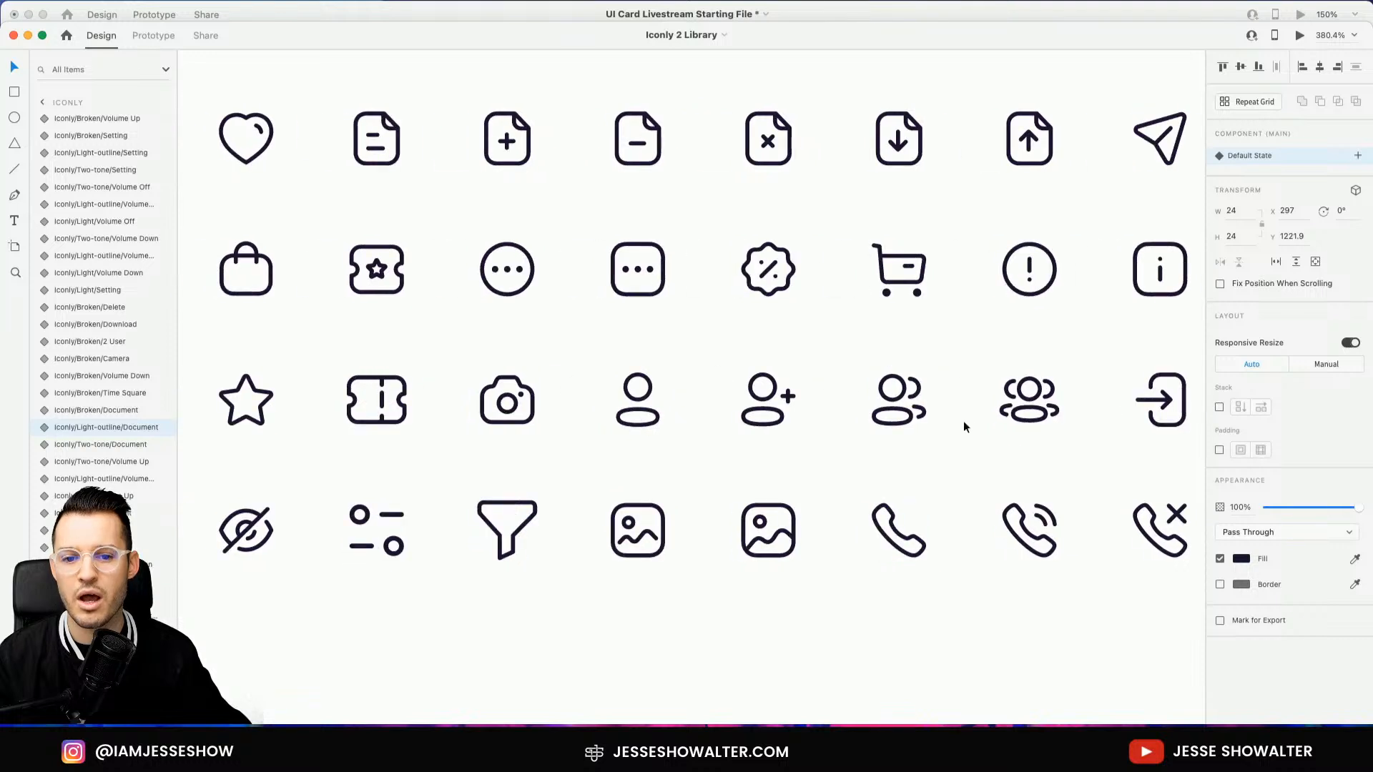
left_click(1032, 410)
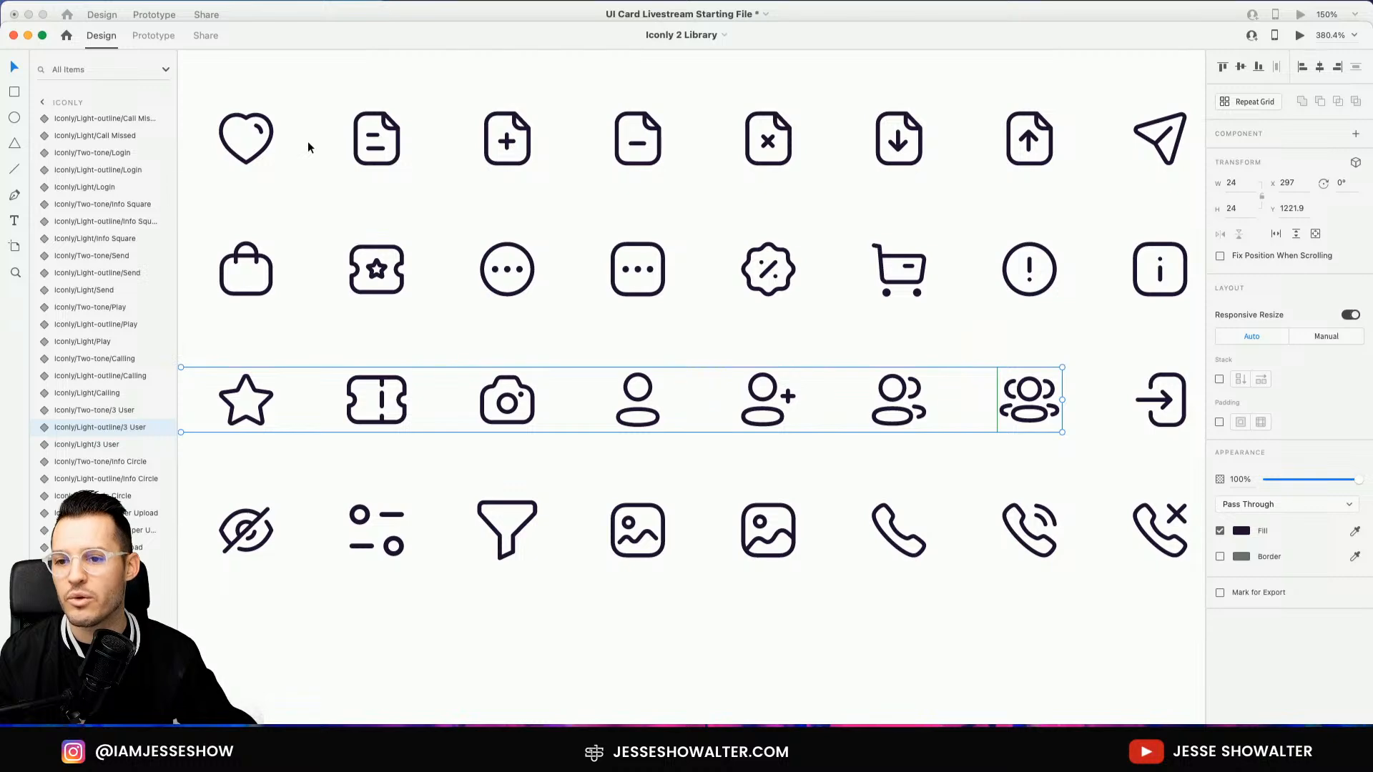
scroll(308, 144, "down", 1)
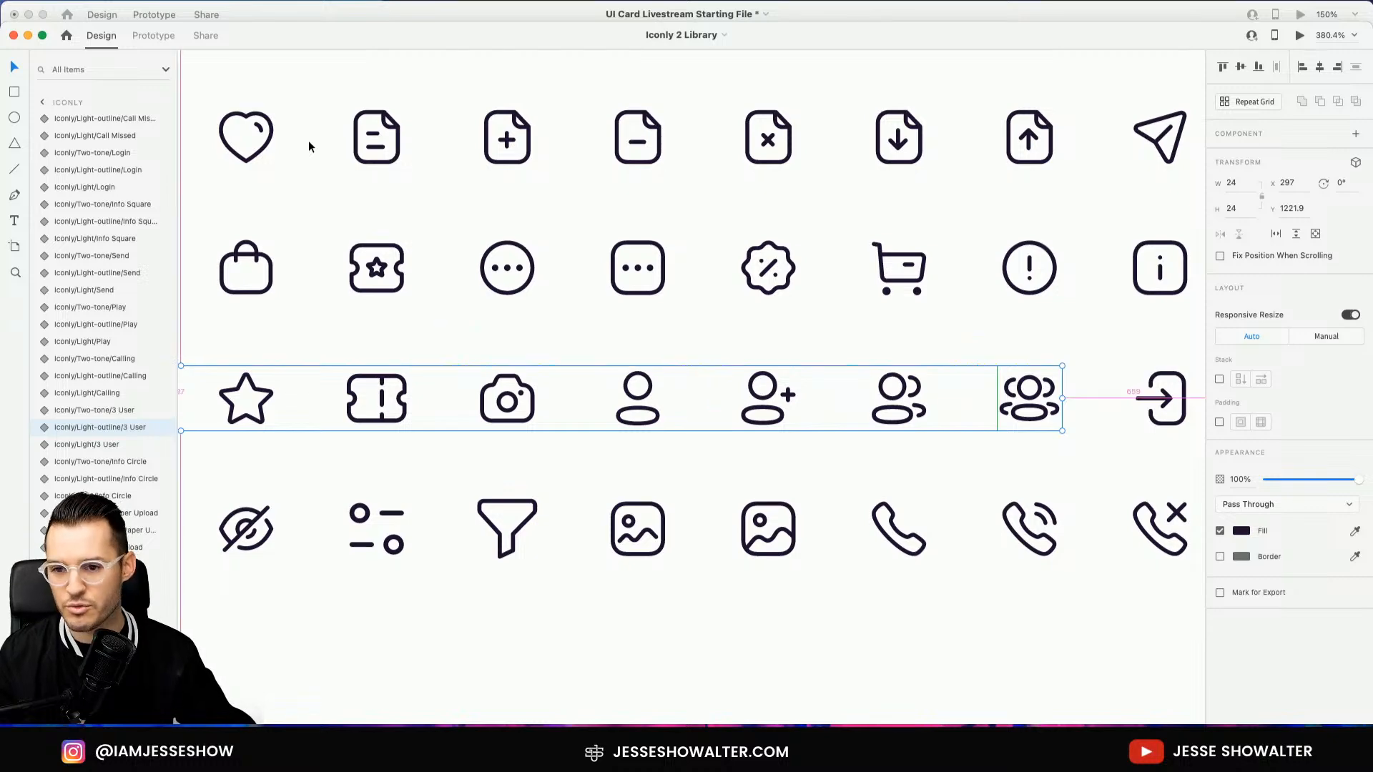
scroll(309, 145, "up", 5)
scroll(312, 147, "left", 5)
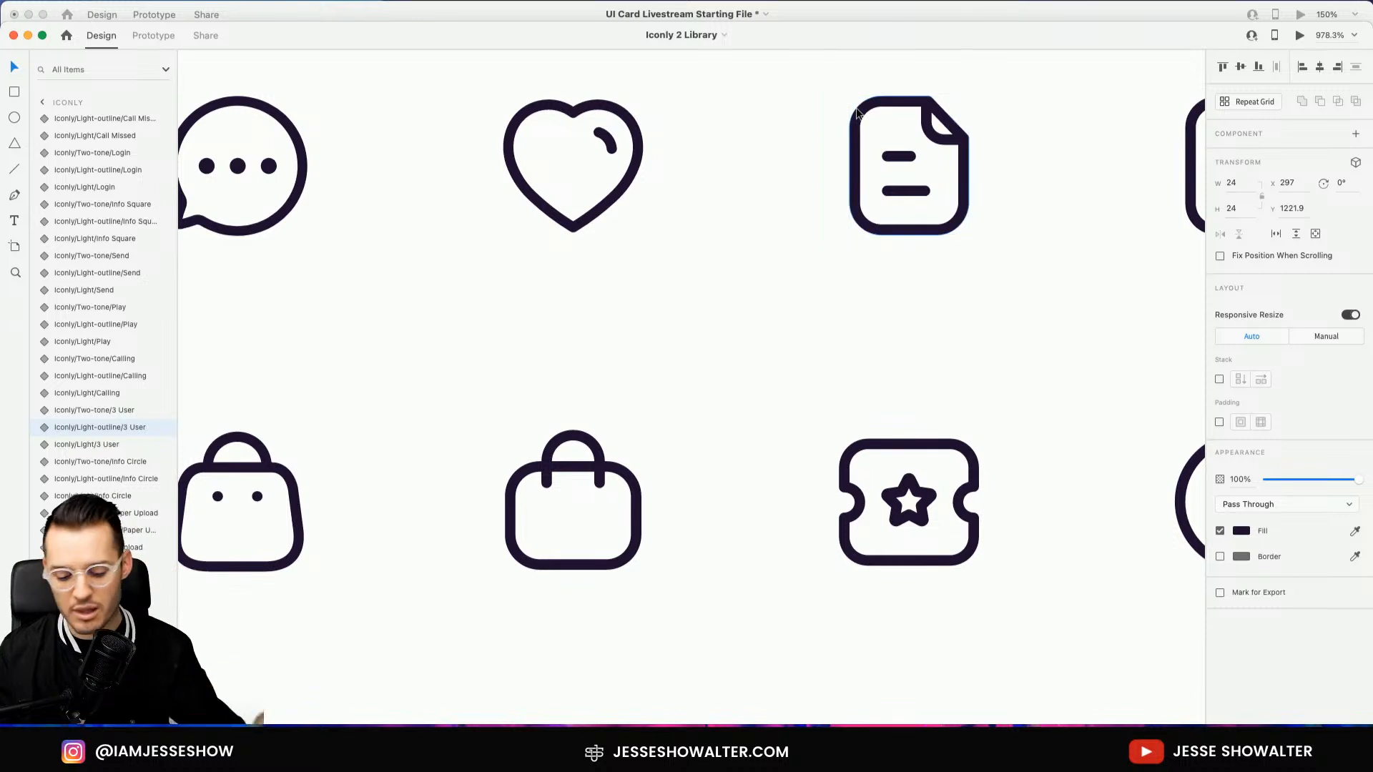
Paste the Document and 3 User icons into the stats group of the UI Card Livestream Starting File and move them above the stats labels
left_click(813, 17)
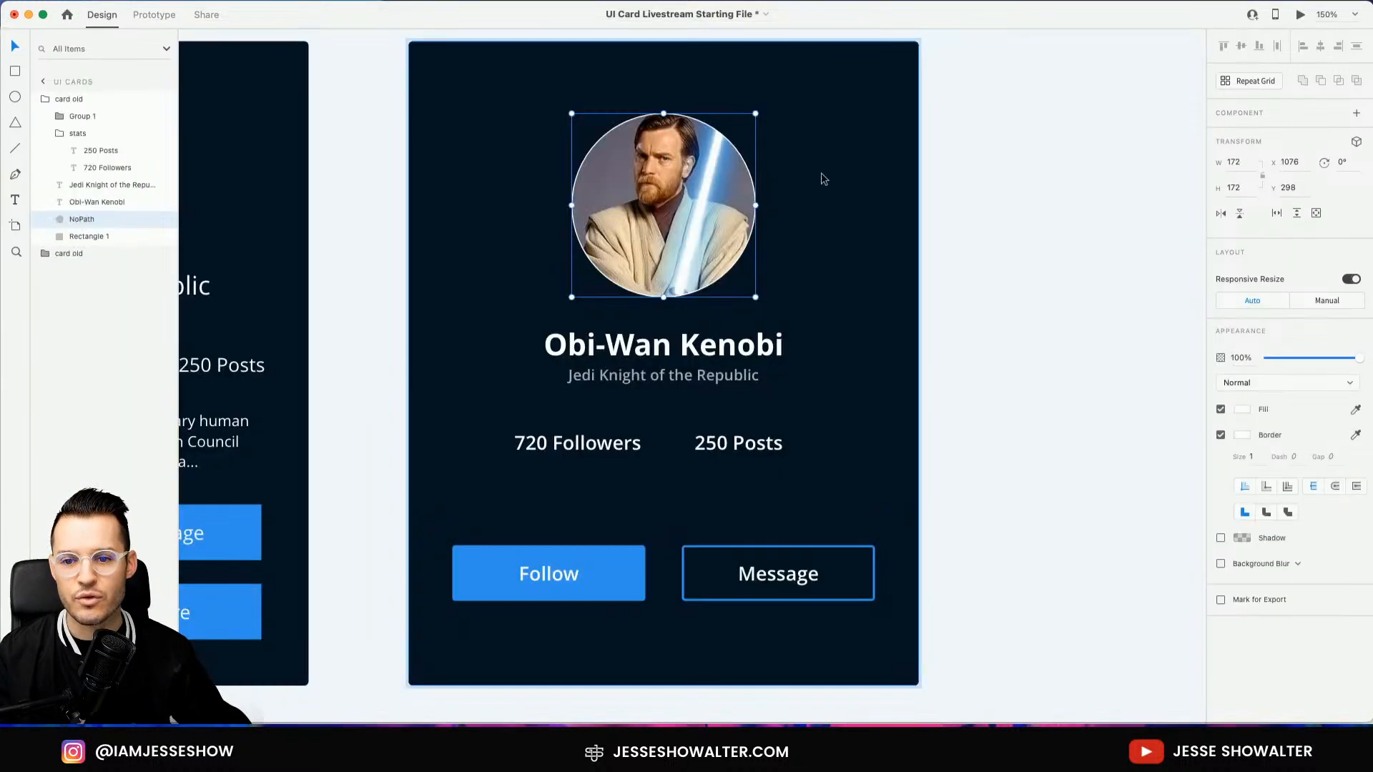
double_click(756, 451)
key("super+v")
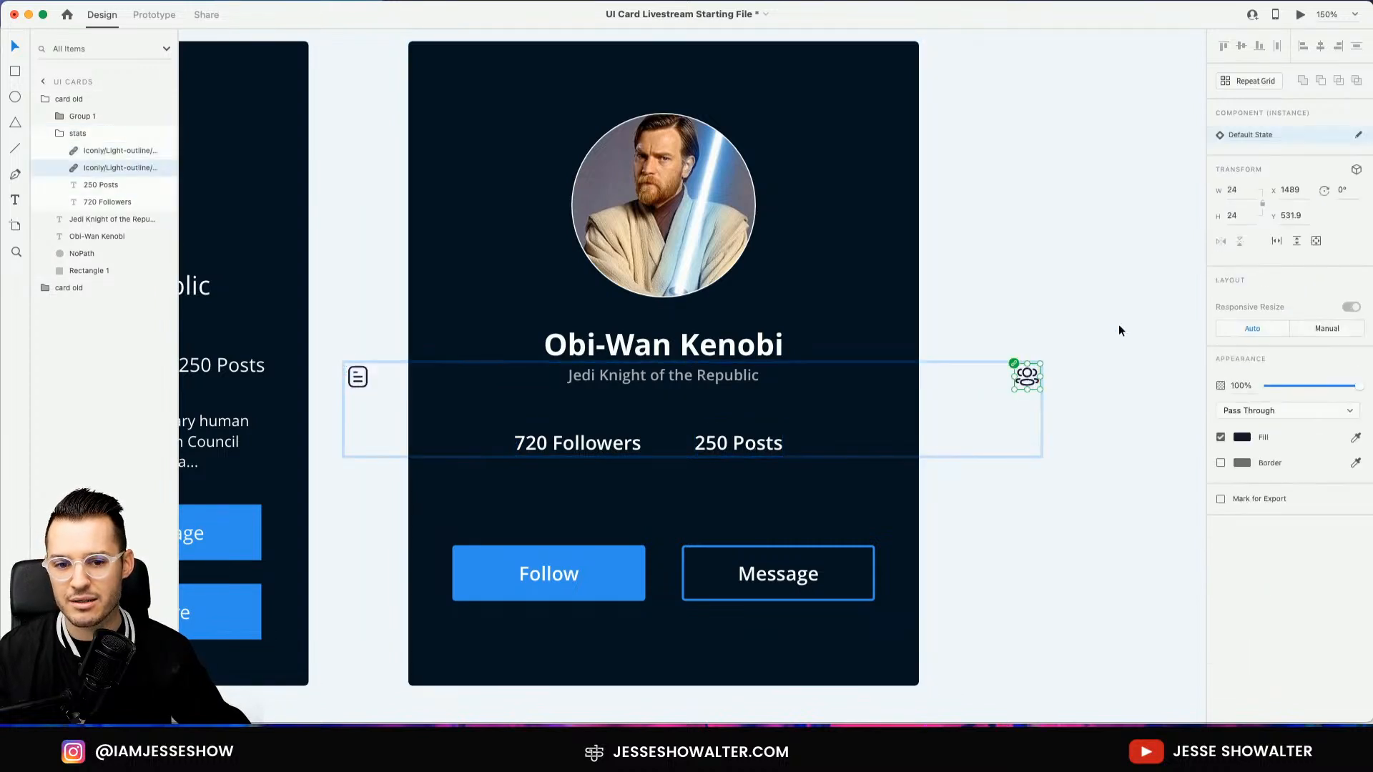
left_click(1053, 381)
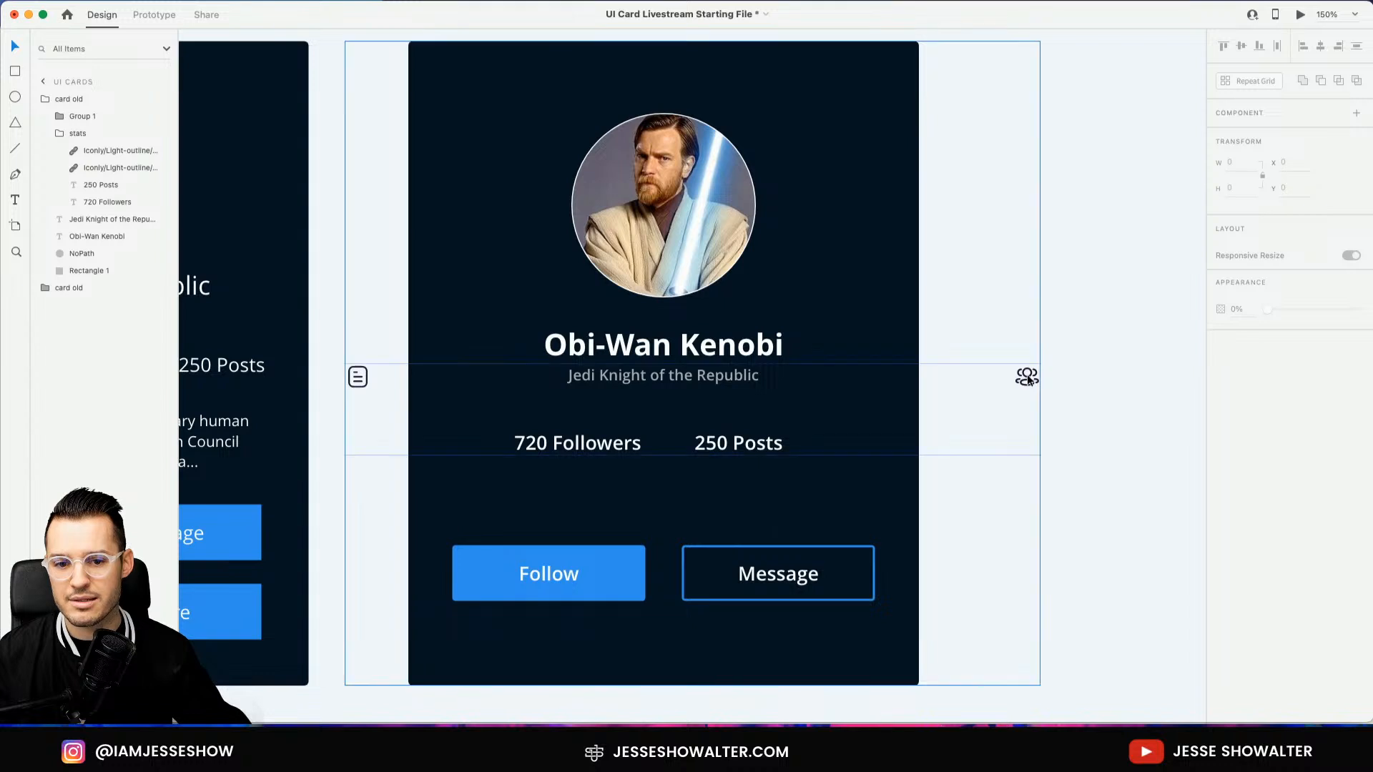
left_click(1027, 377)
double_click(1027, 377)
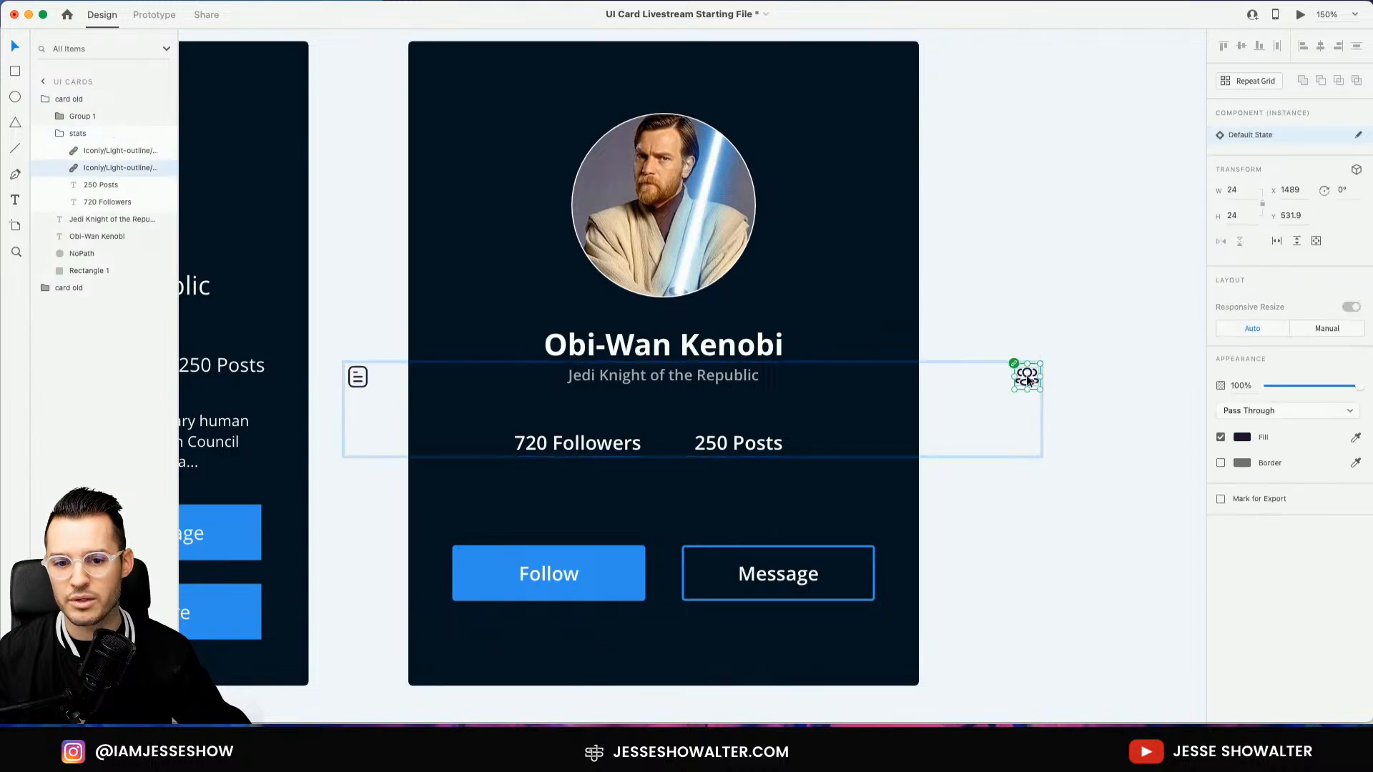
left_click_drag(1027, 375, 672, 405)
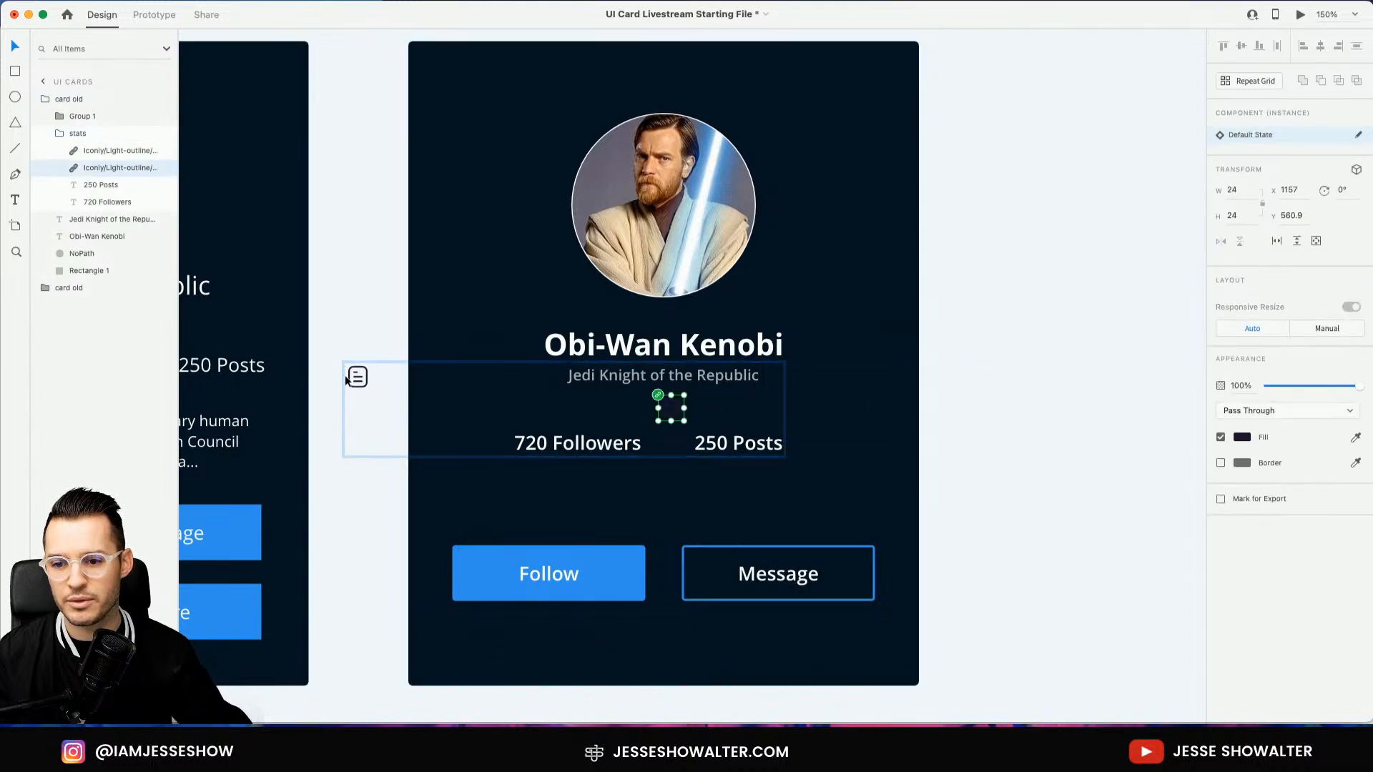
Set the fill of both pasted icons to white
left_click(118, 151)
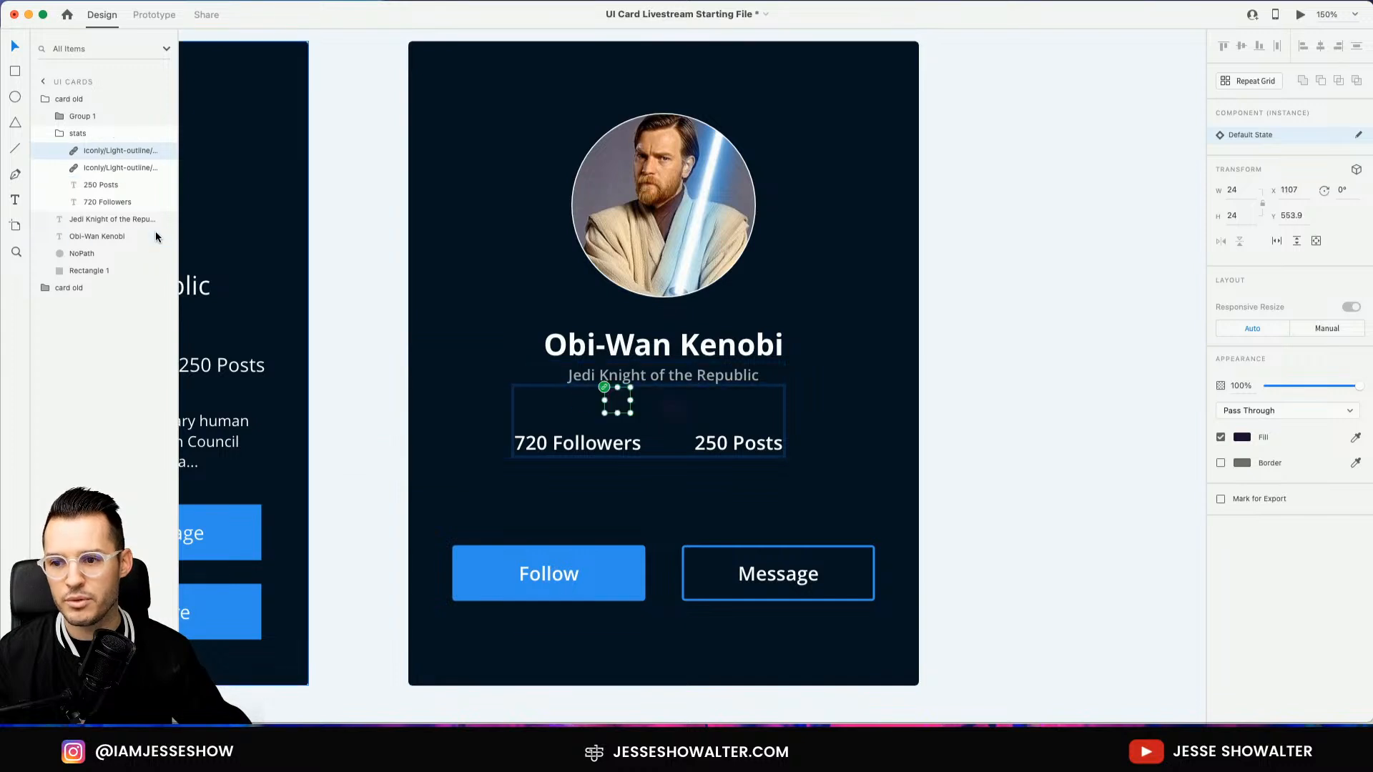
left_click(111, 169, "shift")
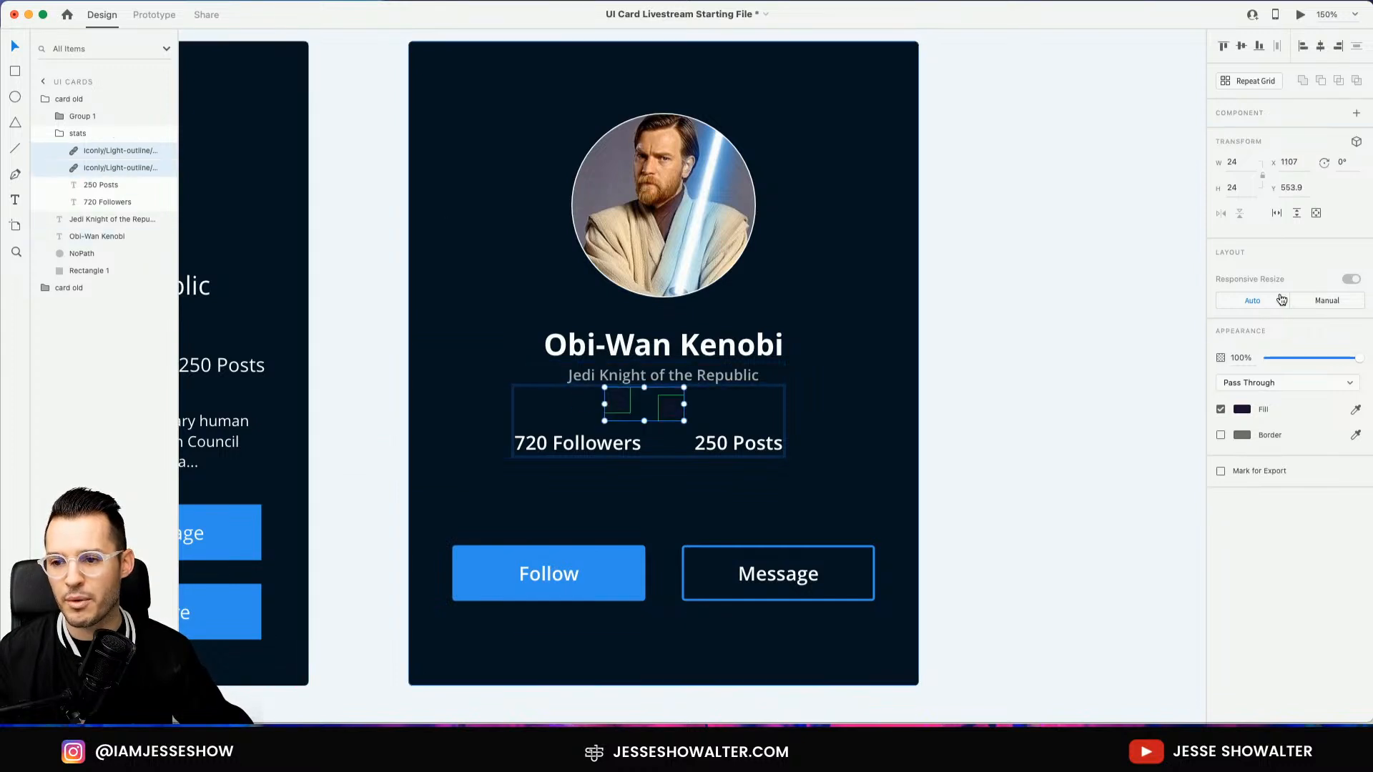
left_click(1243, 409)
left_click_drag(1117, 390, 973, 236)
left_click(973, 236)
scroll(945, 285, "right", 1)
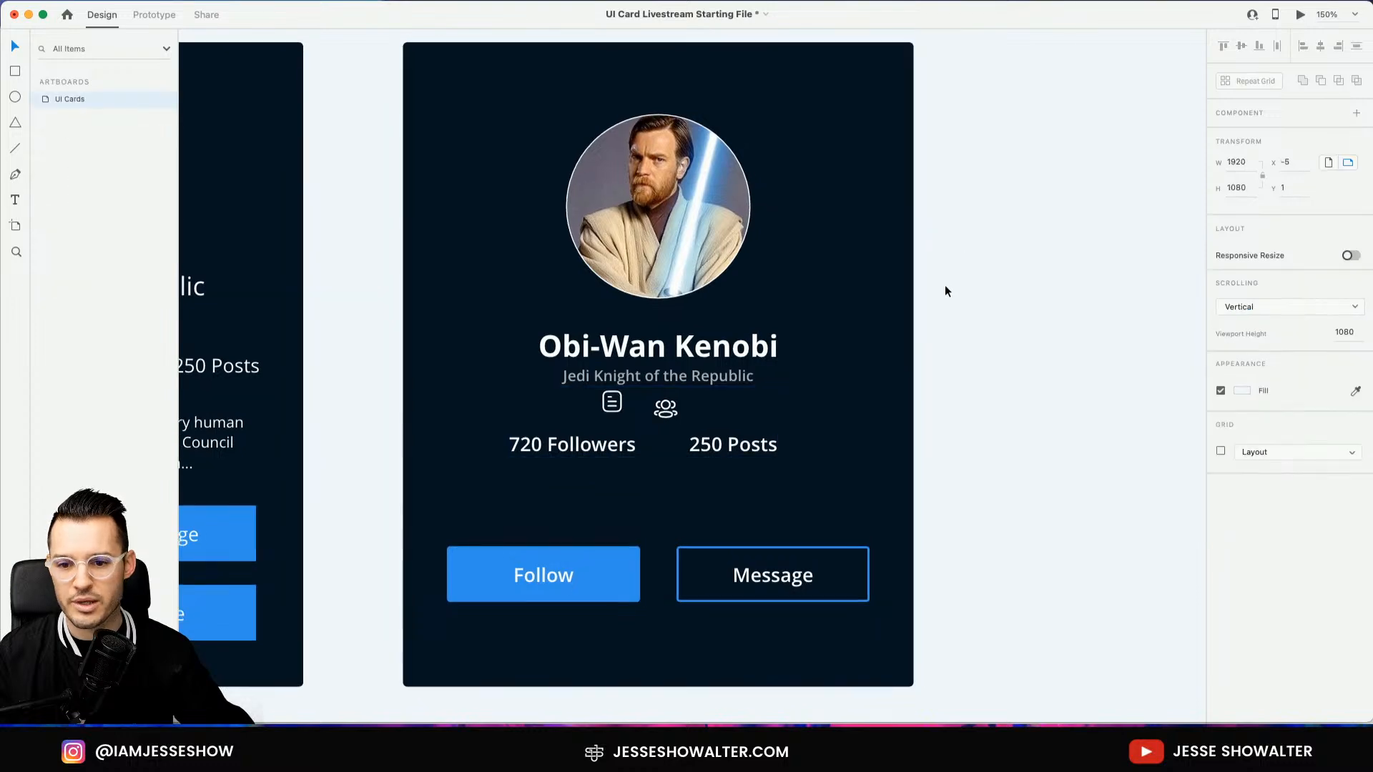
Place the 3 User icon directly before 720 Followers and the Document icon directly before 250 Posts
key("z")
left_click_drag(733, 366, 468, 492)
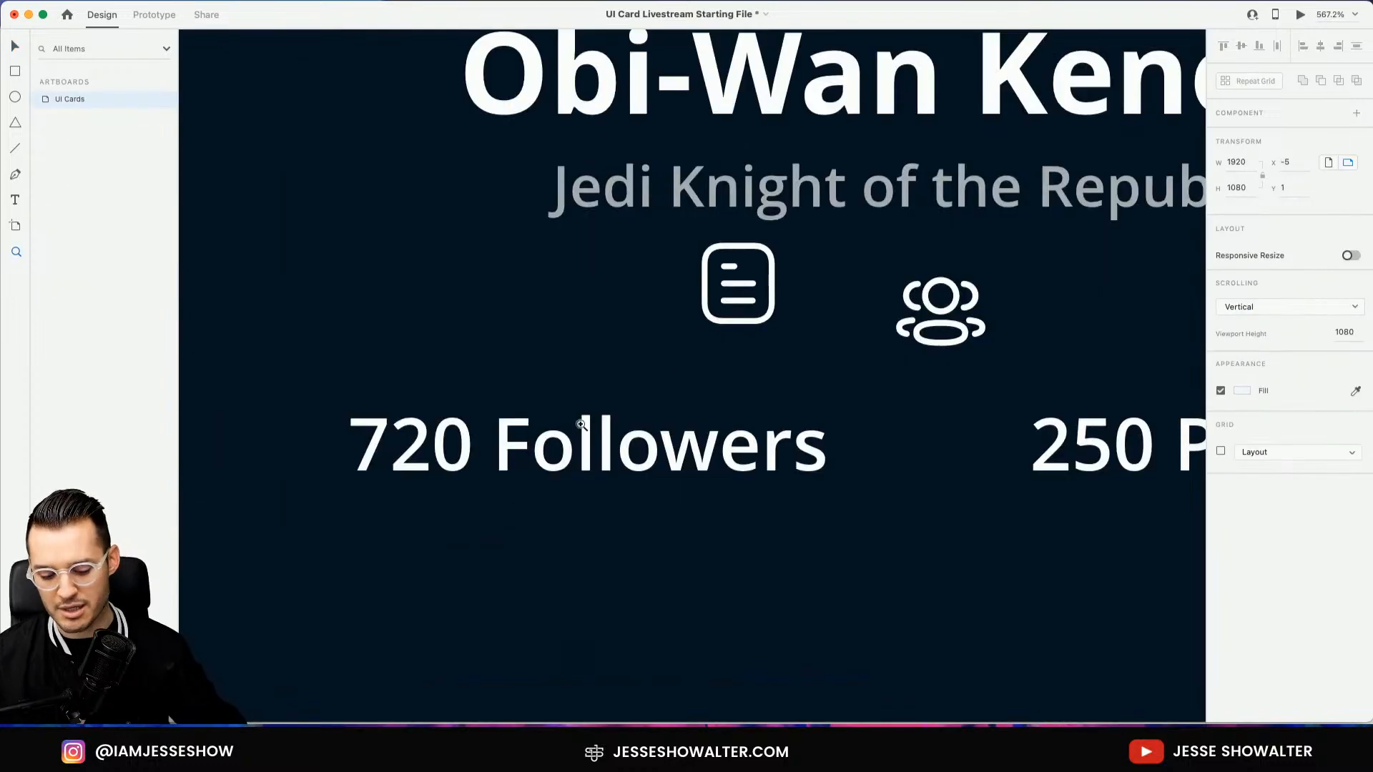
key("v")
left_click(941, 325)
left_click(942, 326)
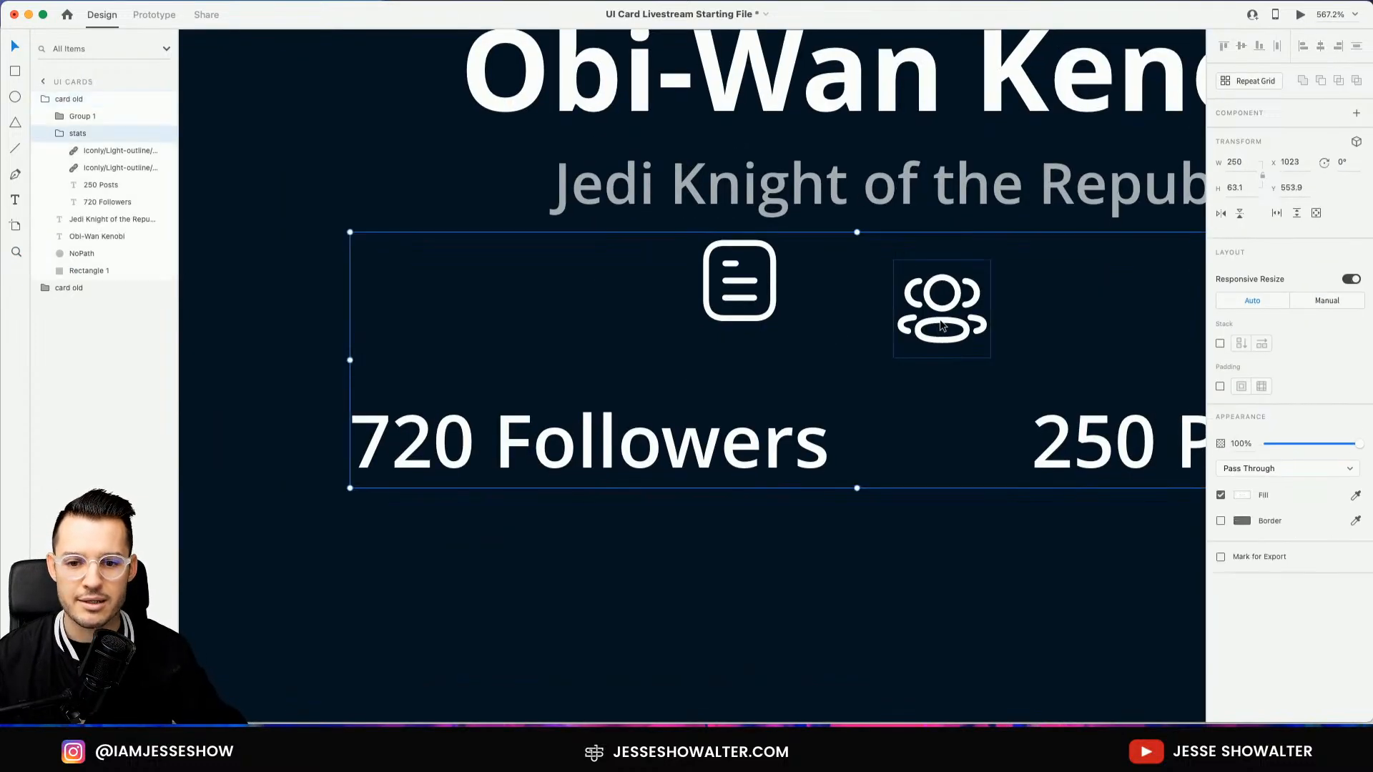
left_click(941, 325)
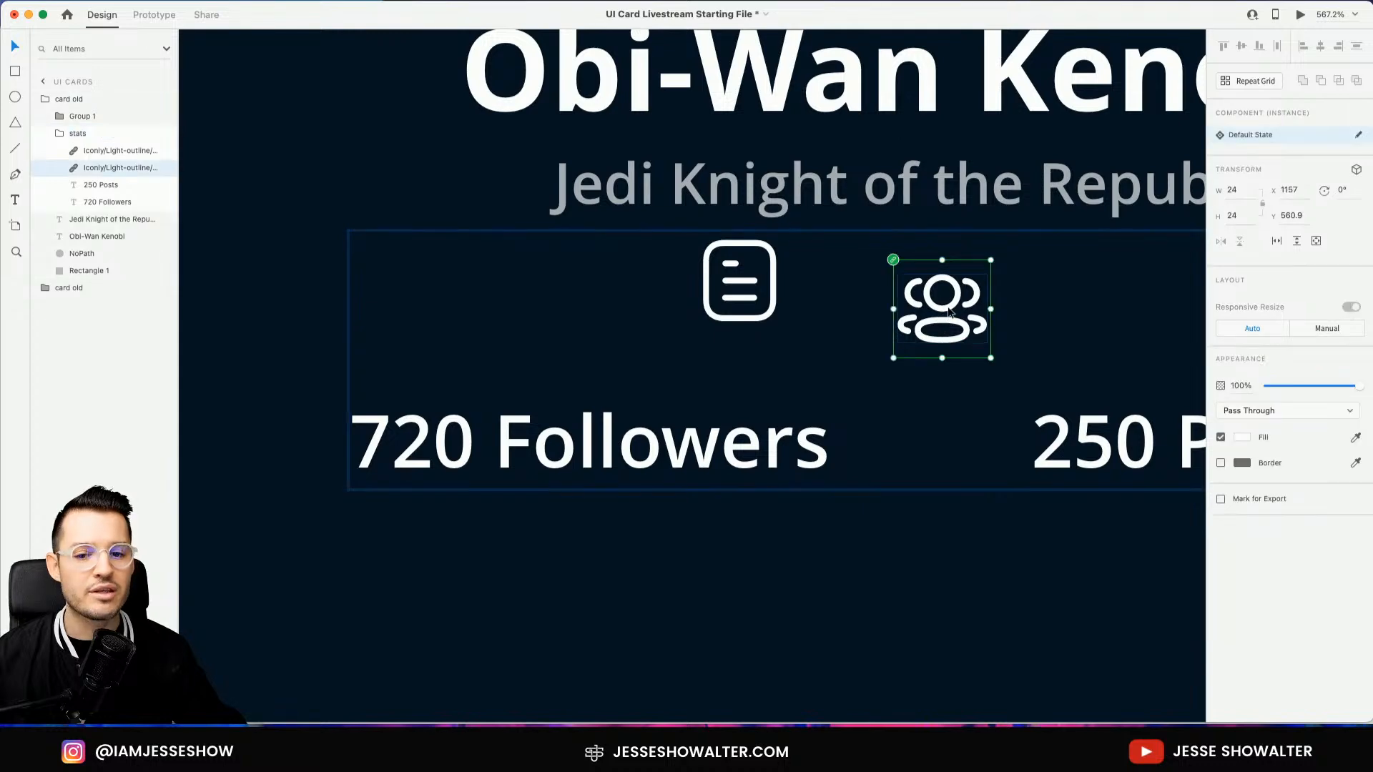
left_click_drag(949, 312, 311, 442)
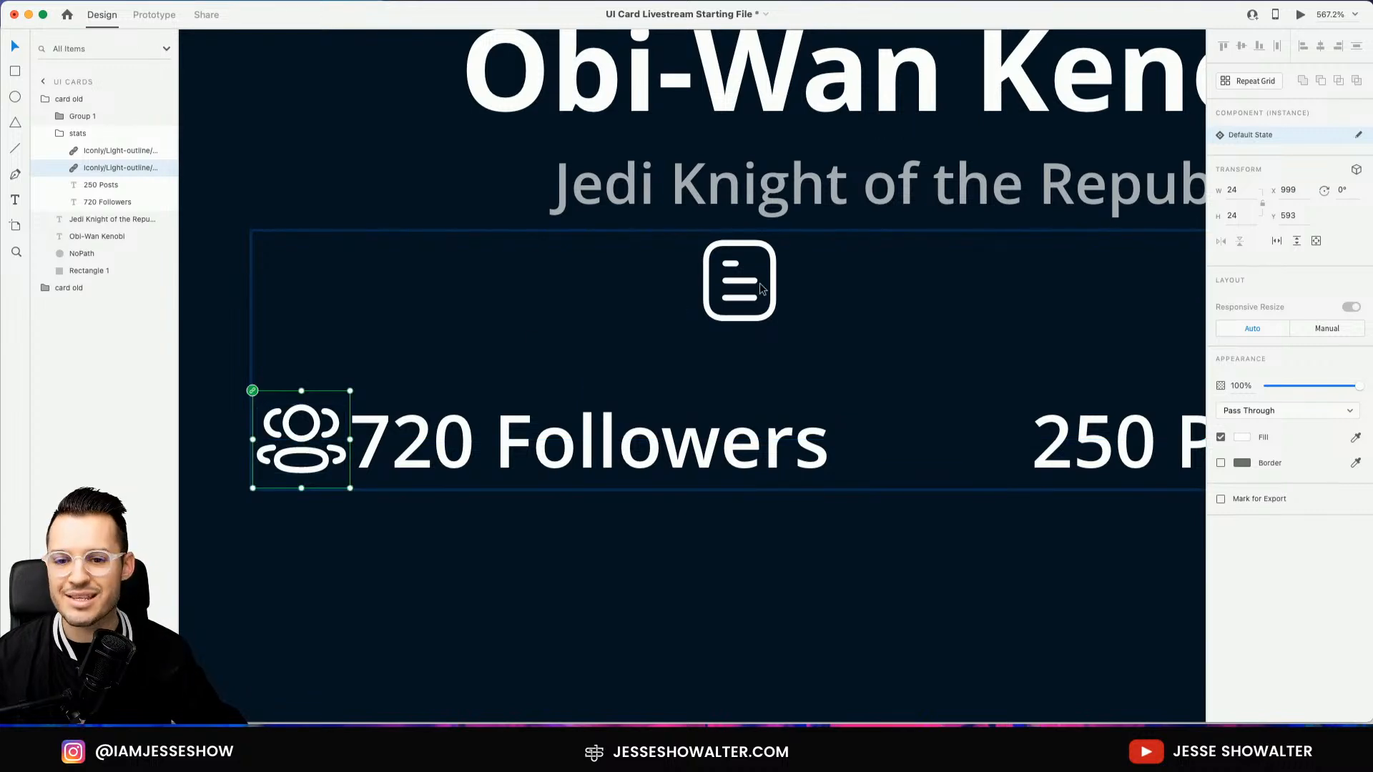
left_click_drag(761, 322, 995, 465)
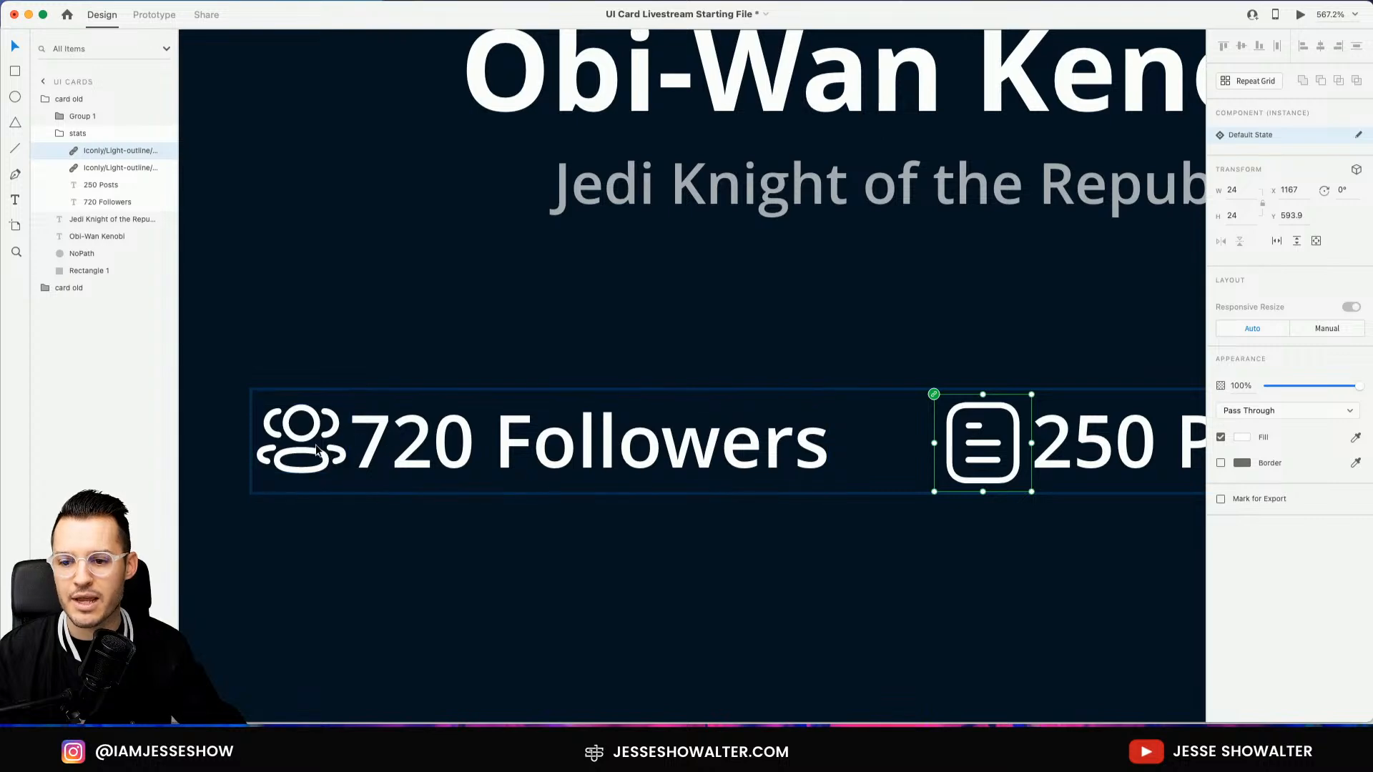
Shift both stats icons 5 px left to leave a gap before their labels
left_click(113, 171, "shift")
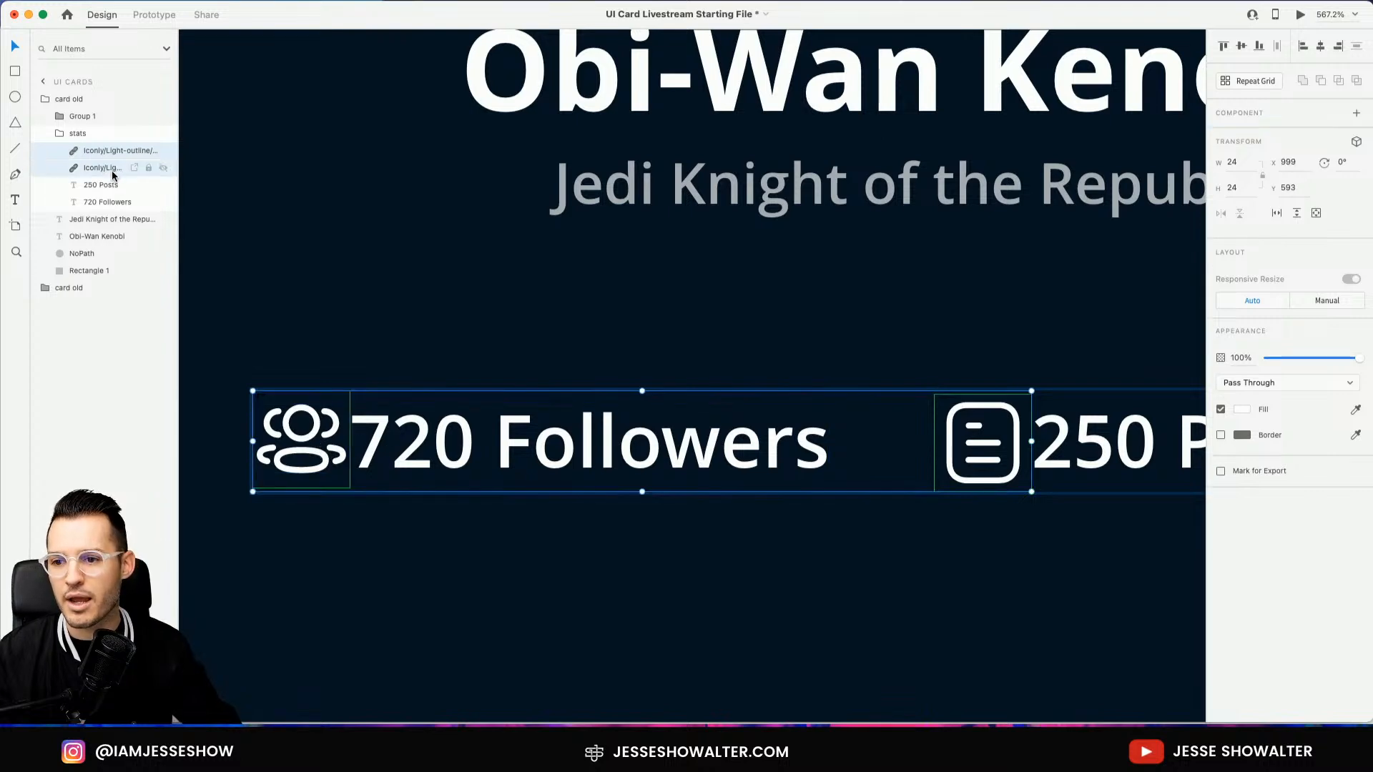
key("Left")
key("Left")
key("Left")
key("Left")
key("Left")
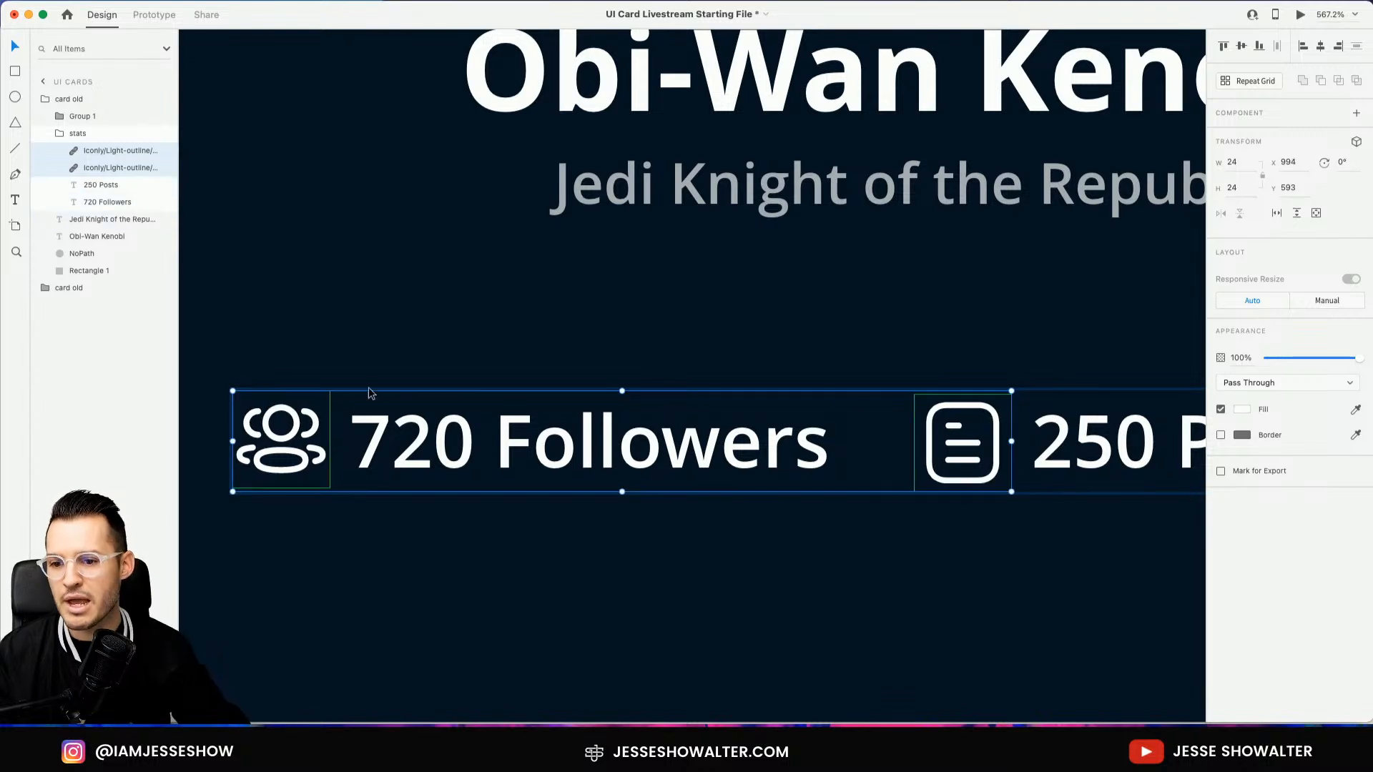
Group the 3 User icon with 720 Followers, and the Document icon with 250 Posts
left_click(413, 431)
left_click(301, 423, "shift")
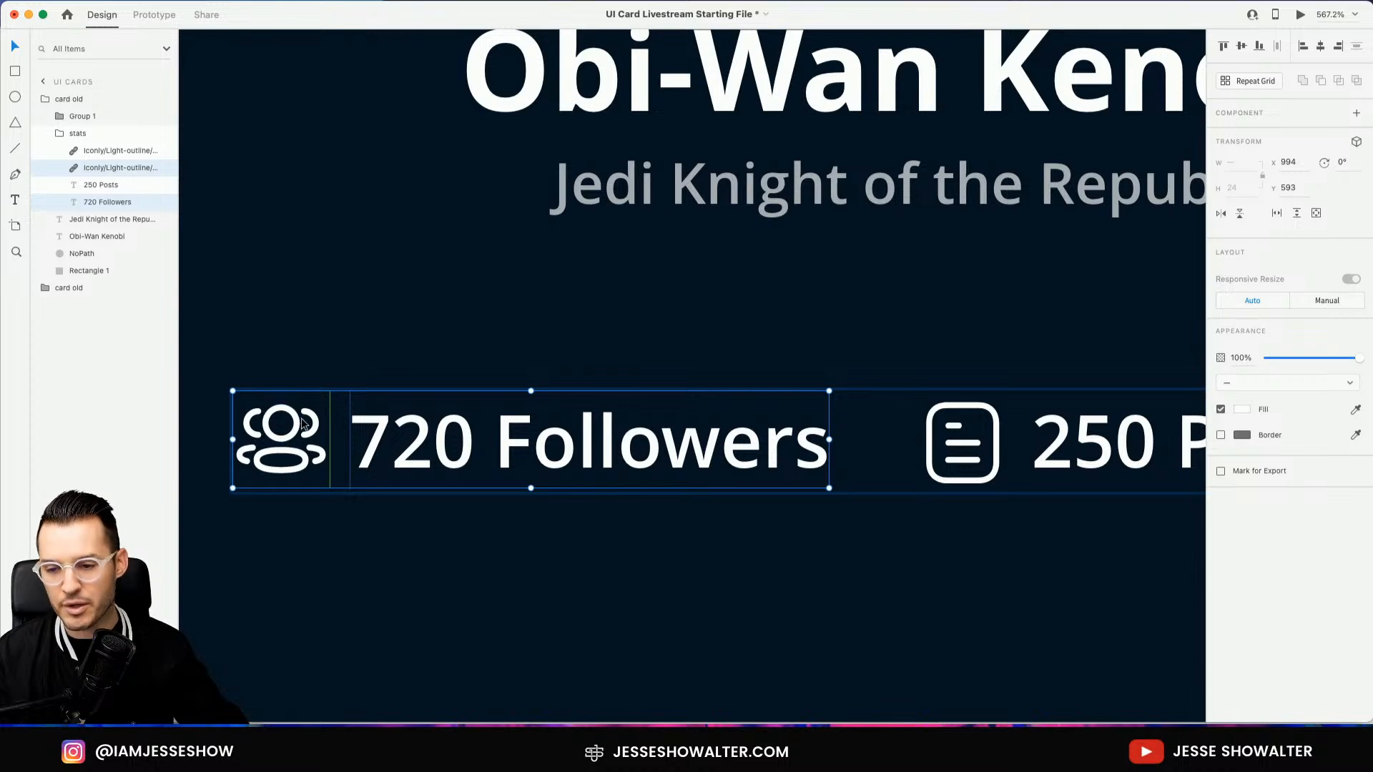
key("super+g")
left_click_drag(93, 185, 101, 151)
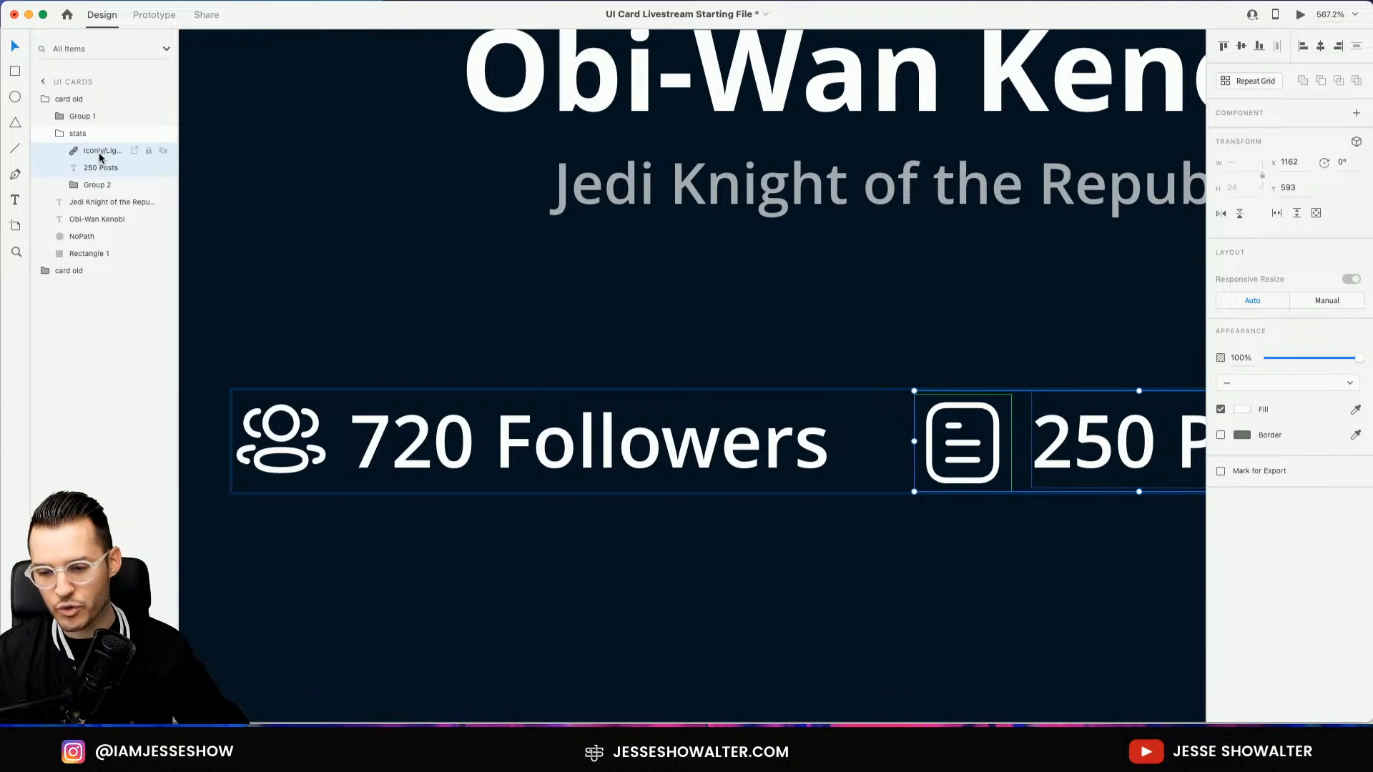
key("super+g")
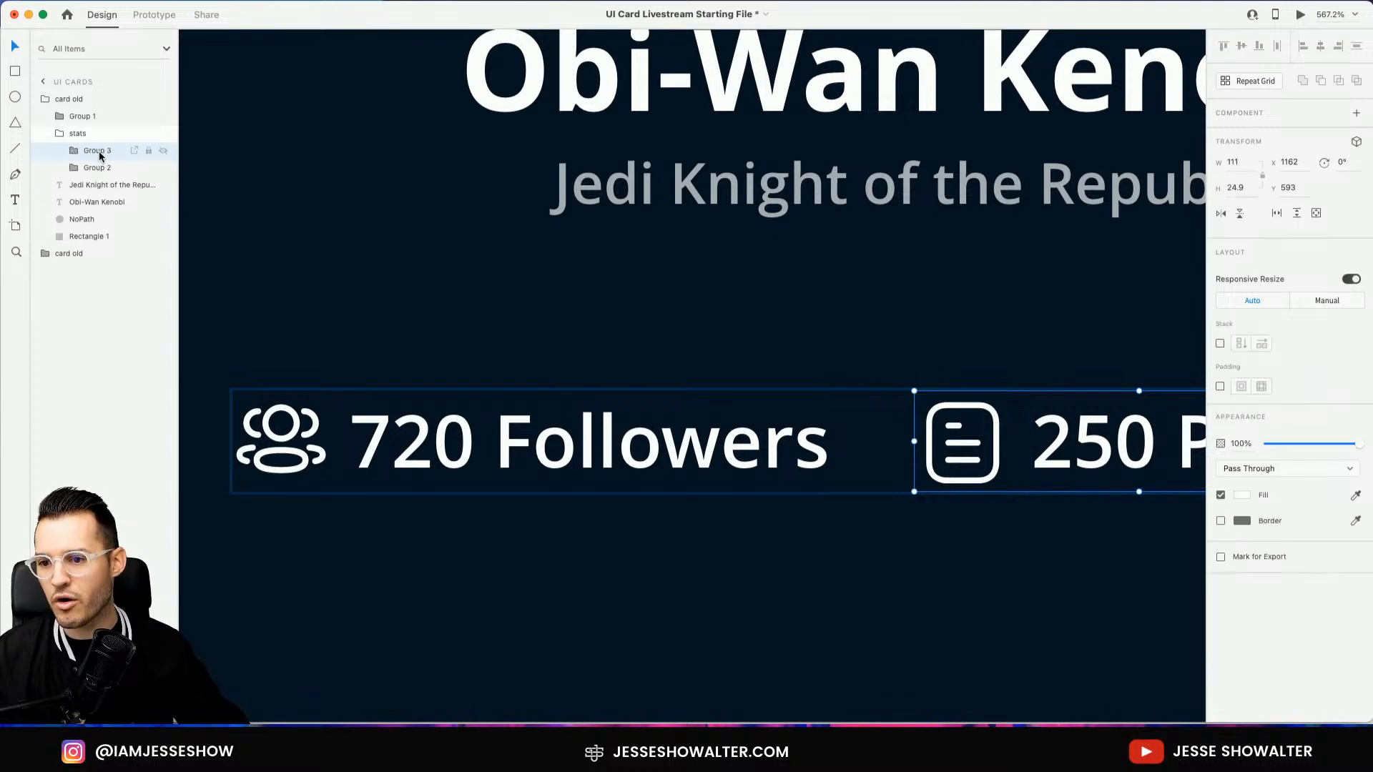
Center the whole stats group horizontally on the redesigned card's background rectangle
left_click(643, 434, "shift")
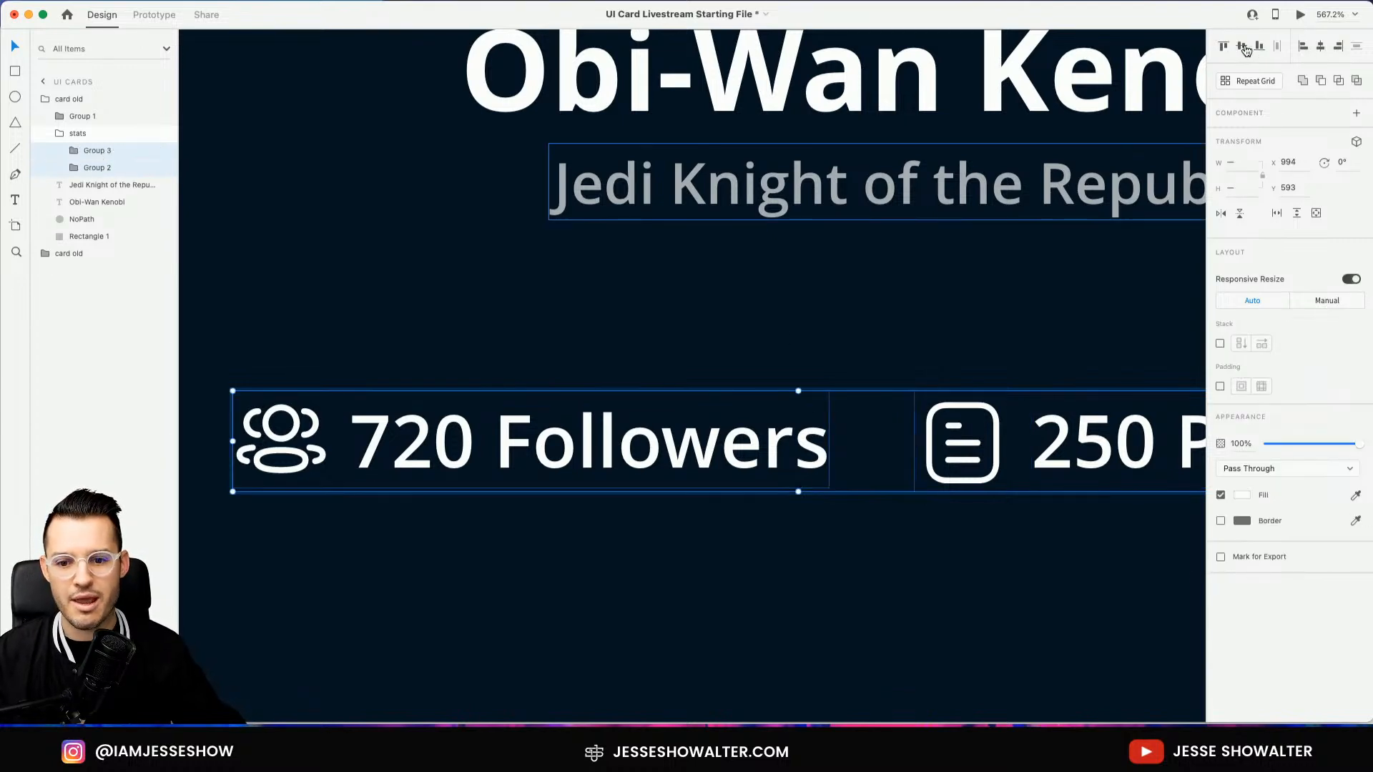
key("super+2")
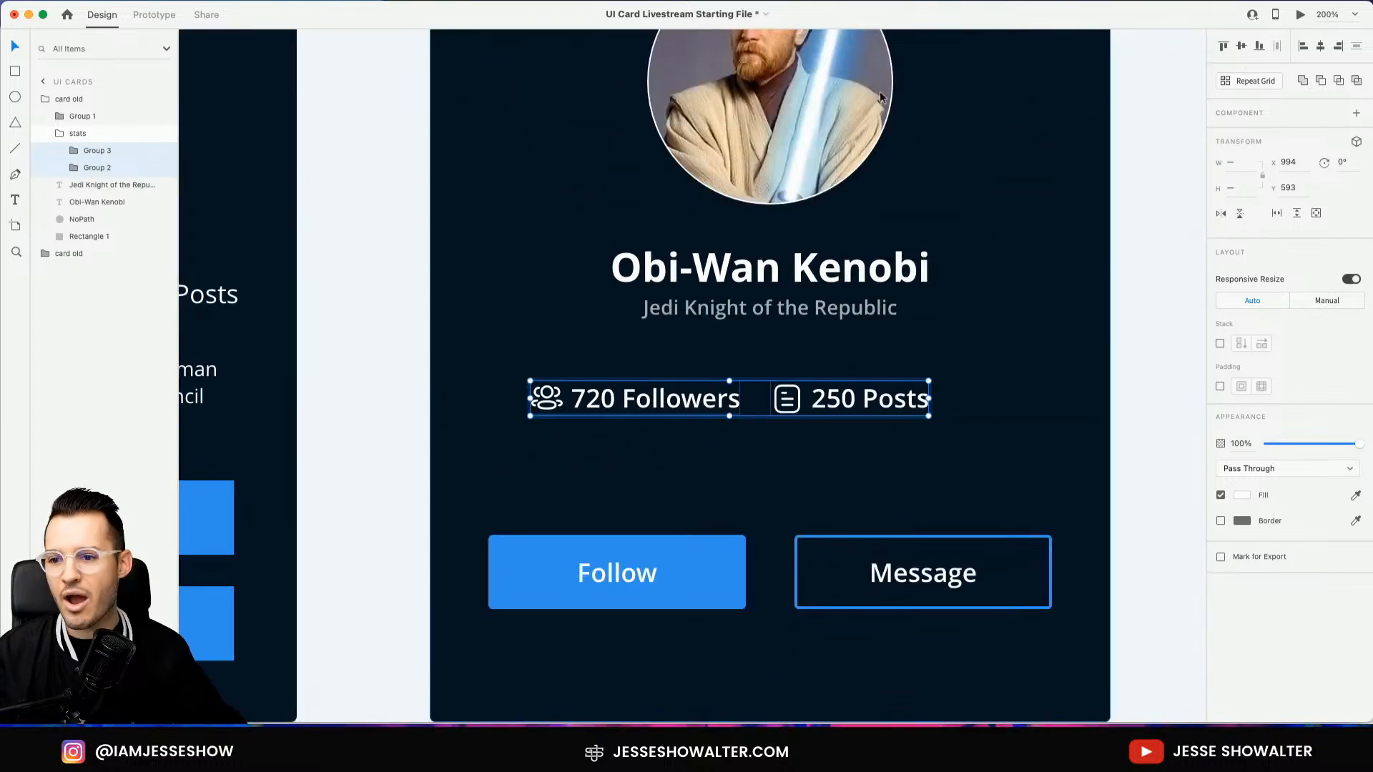
left_click(83, 135)
left_click(1015, 277, "shift")
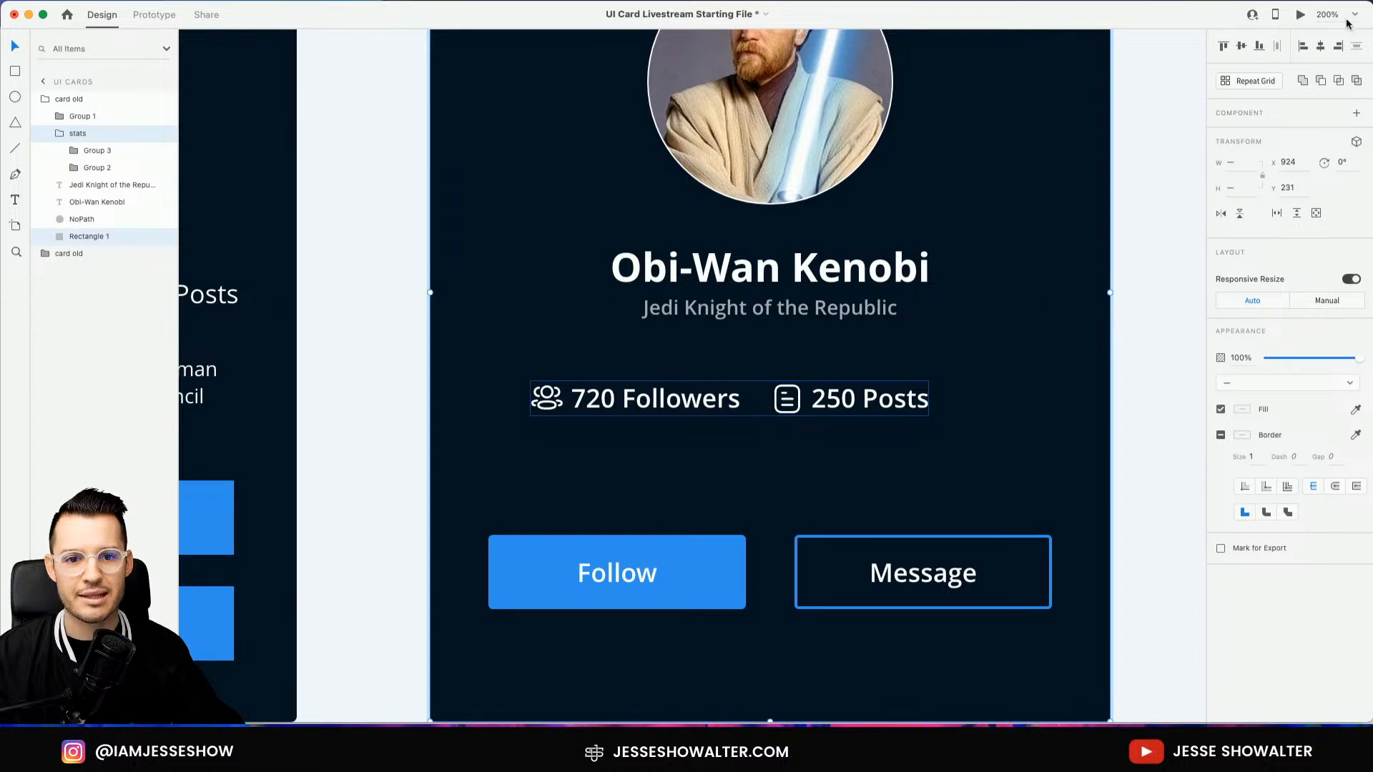
left_click(1321, 45)
left_click(1129, 335)
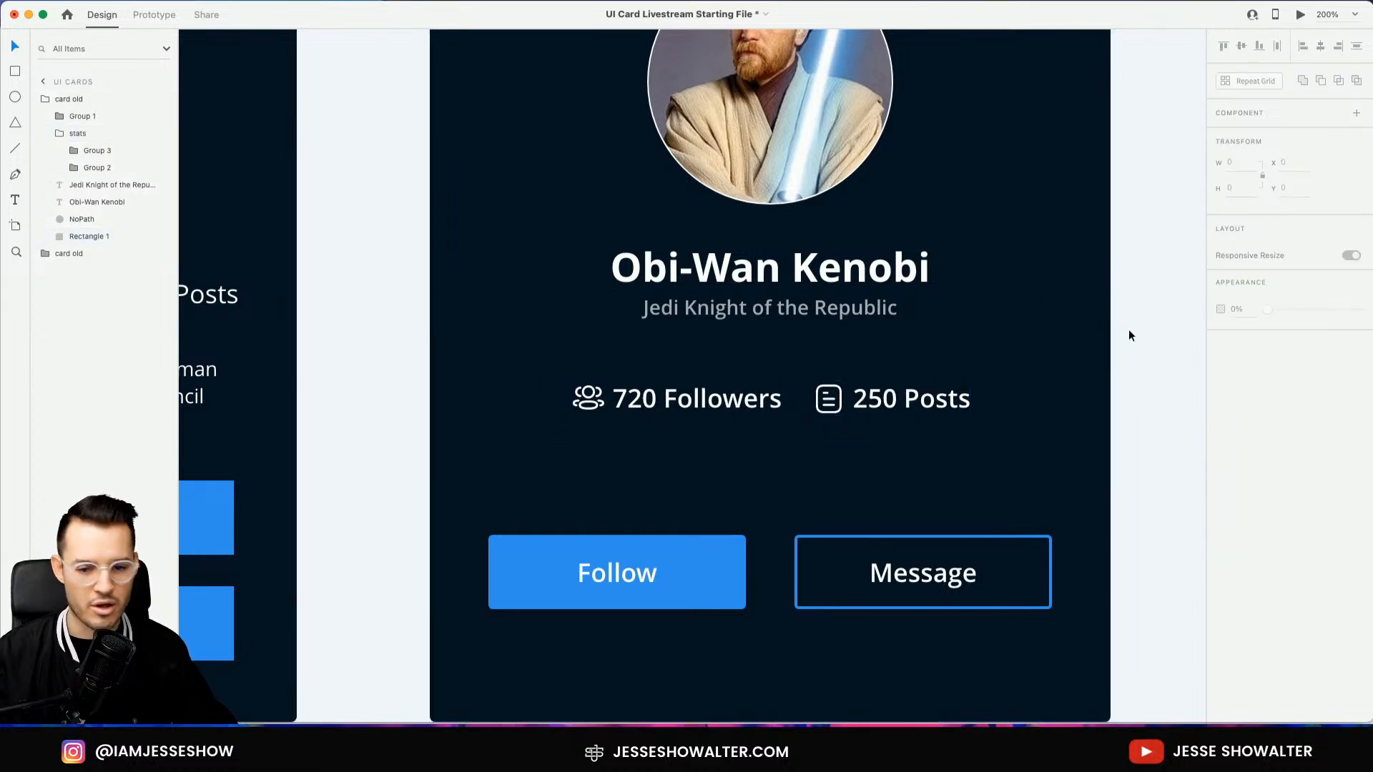
Group the name with its subtitle and move it slightly down, then move the stats group down to Y 598
key("super+minus")
left_click_drag(1129, 336, 1088, 400)
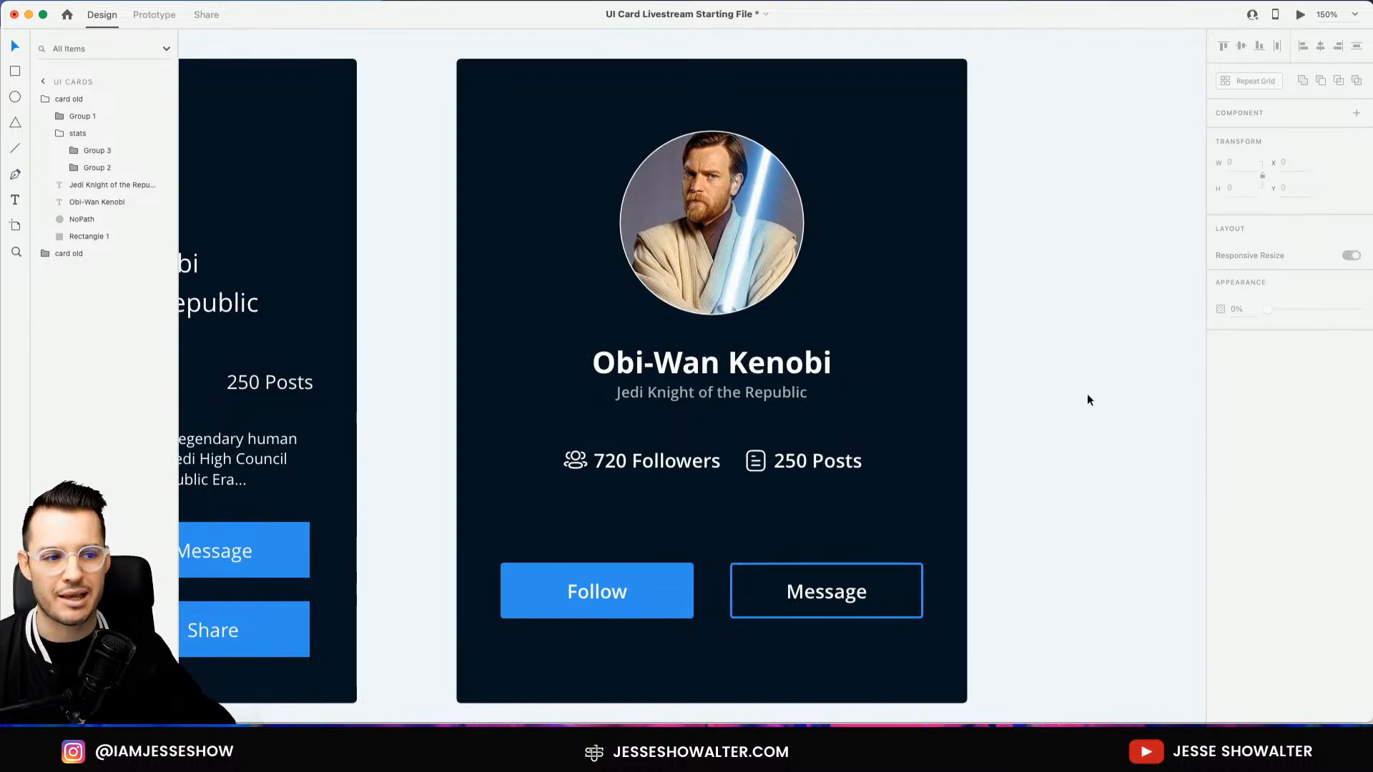
left_click_drag(1090, 398, 1116, 378)
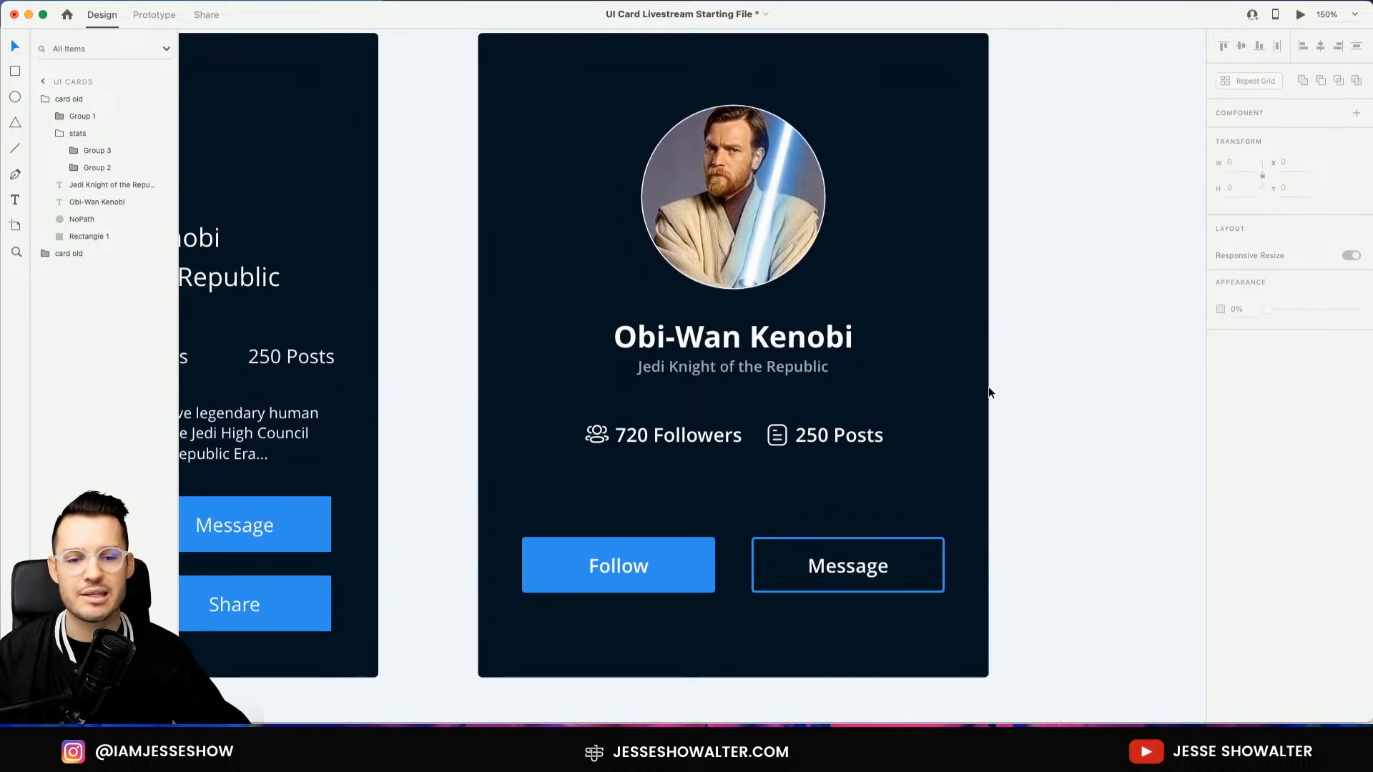
left_click(787, 368)
double_click(789, 349)
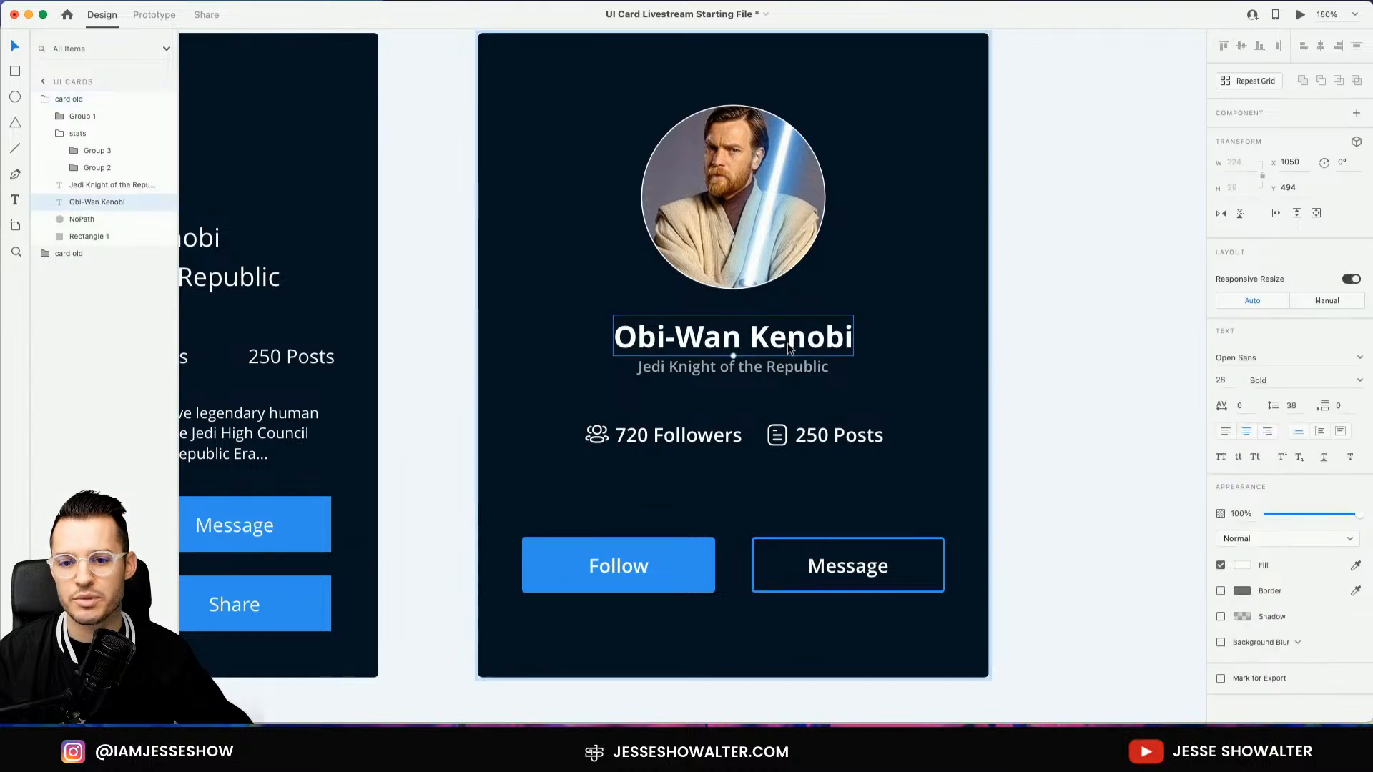
left_click(785, 368, "shift")
key("super+g")
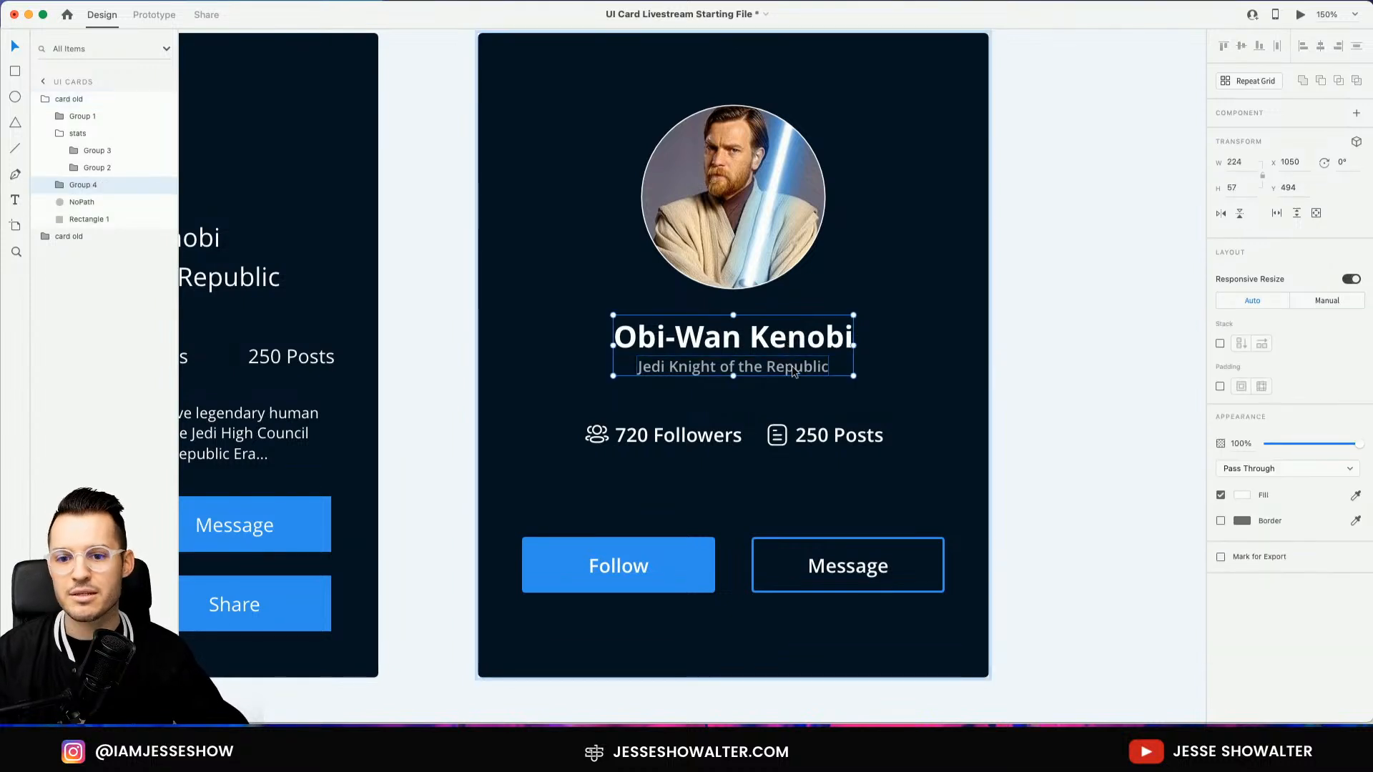
left_click_drag(797, 349, 797, 358)
left_click_drag(797, 439, 797, 444)
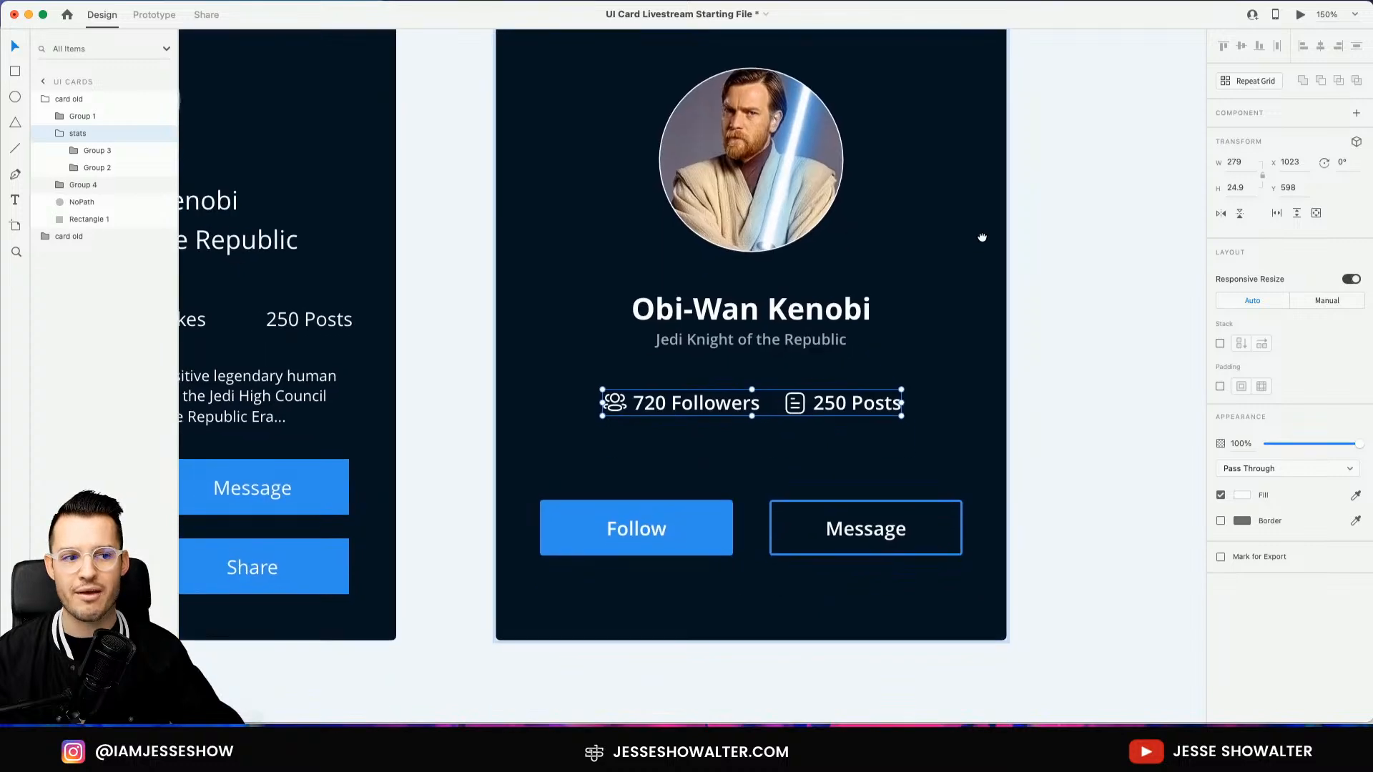
Move the avatar, name group, stats and buttons of the redesigned card down together by 10 px, with the avatar at Y 308
scroll(980, 236, "left", 10)
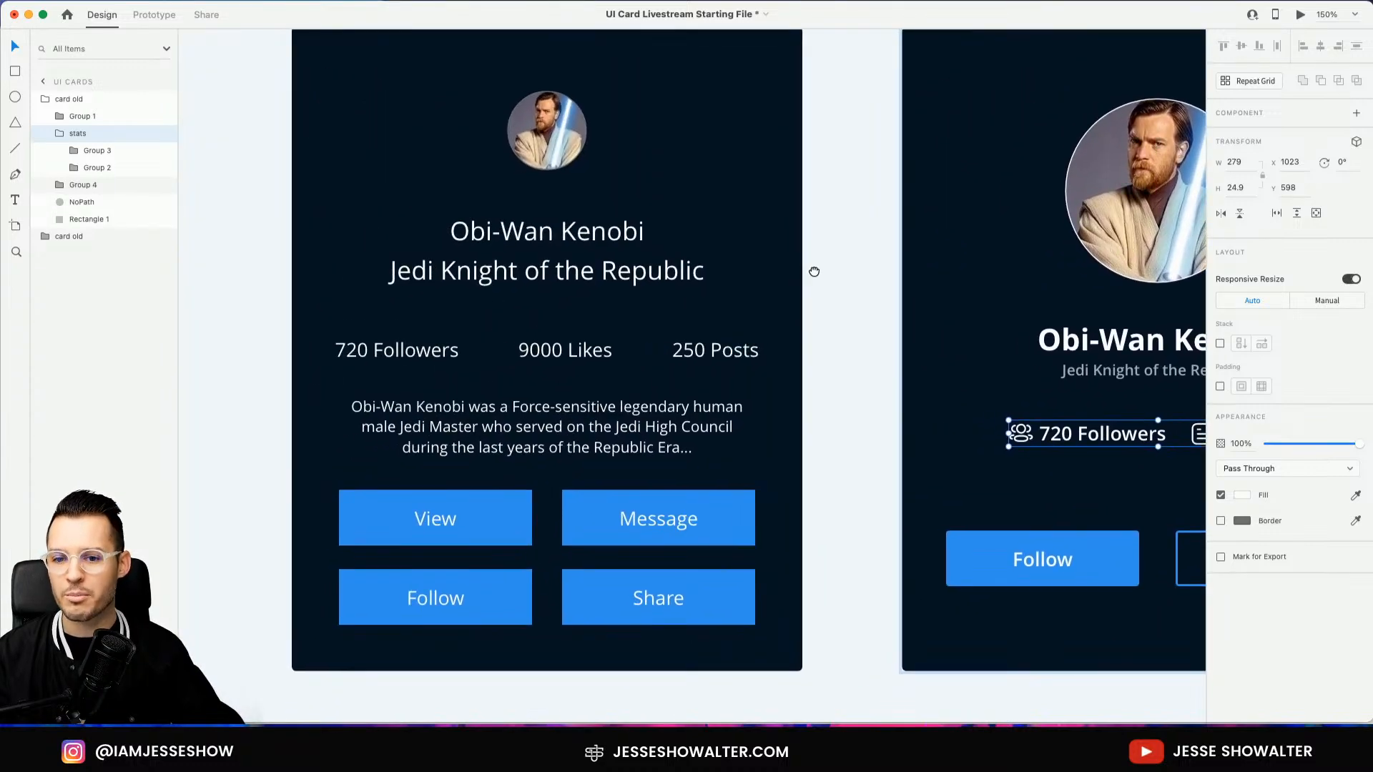
left_click_drag(814, 272, 452, 278)
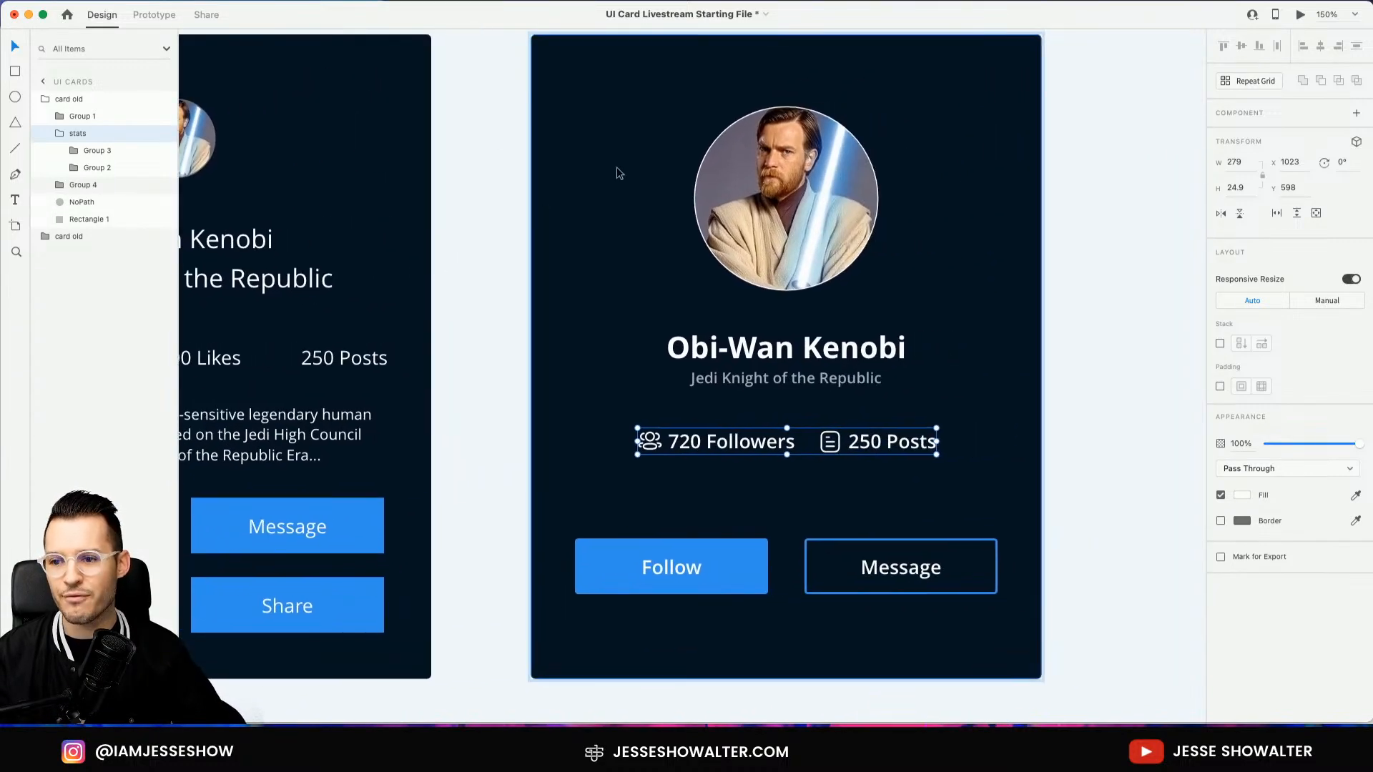
left_click(49, 134)
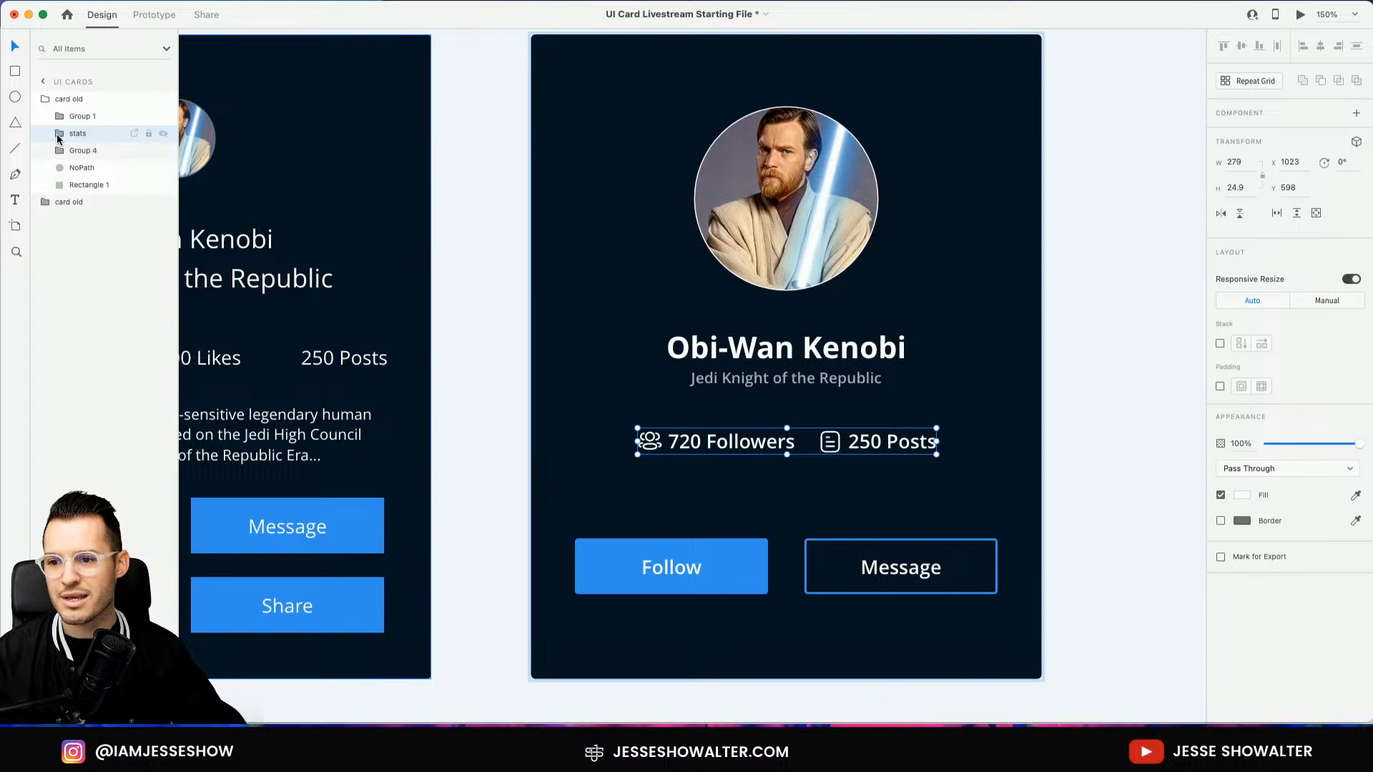
left_click(92, 167)
left_click(93, 116, "shift")
left_click_drag(788, 189, 789, 198)
scroll(1015, 172, "up", 4)
scroll(1015, 171, "right", 5)
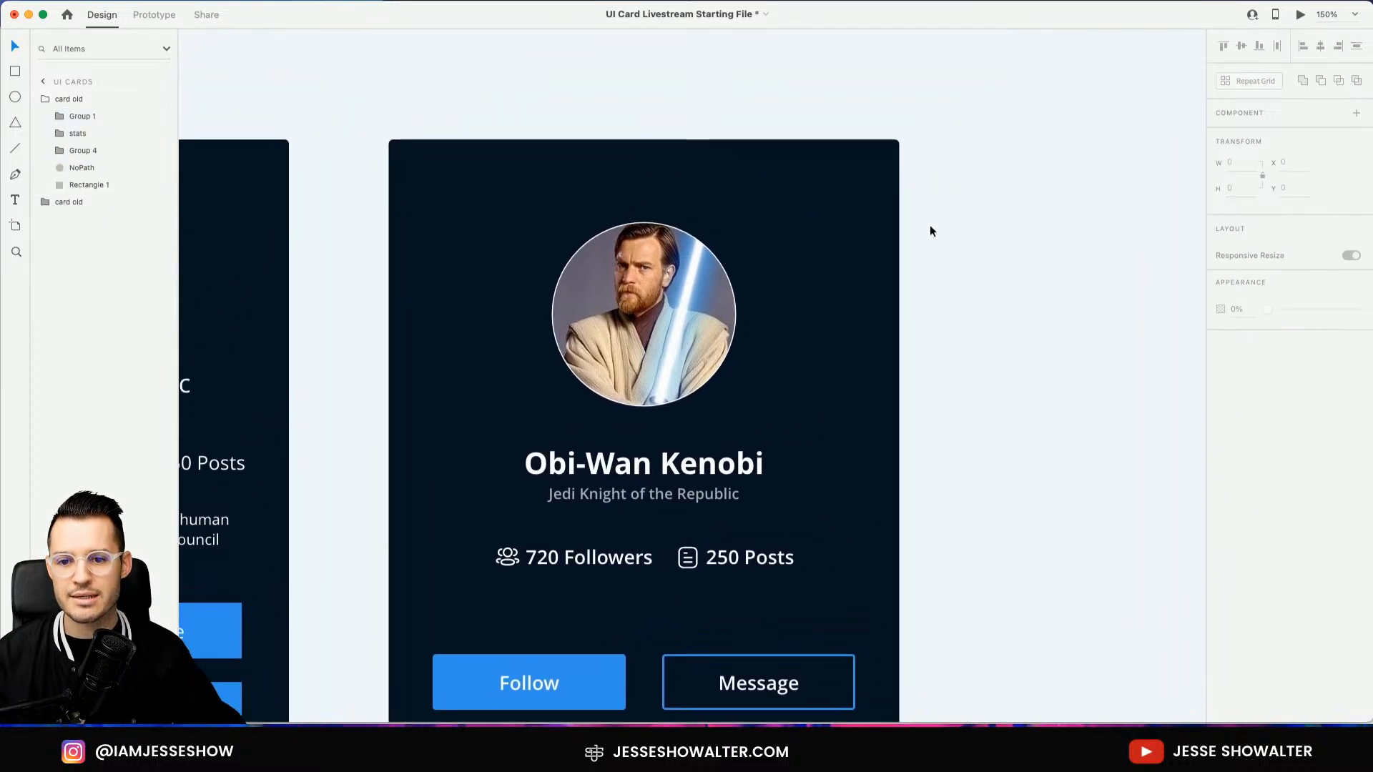
Duplicate the avatar as a borderless 12 × 12 circle near the card's upper right corner at X 1343, Y 252
left_click(632, 282)
key("super+equal")
key("super+equal")
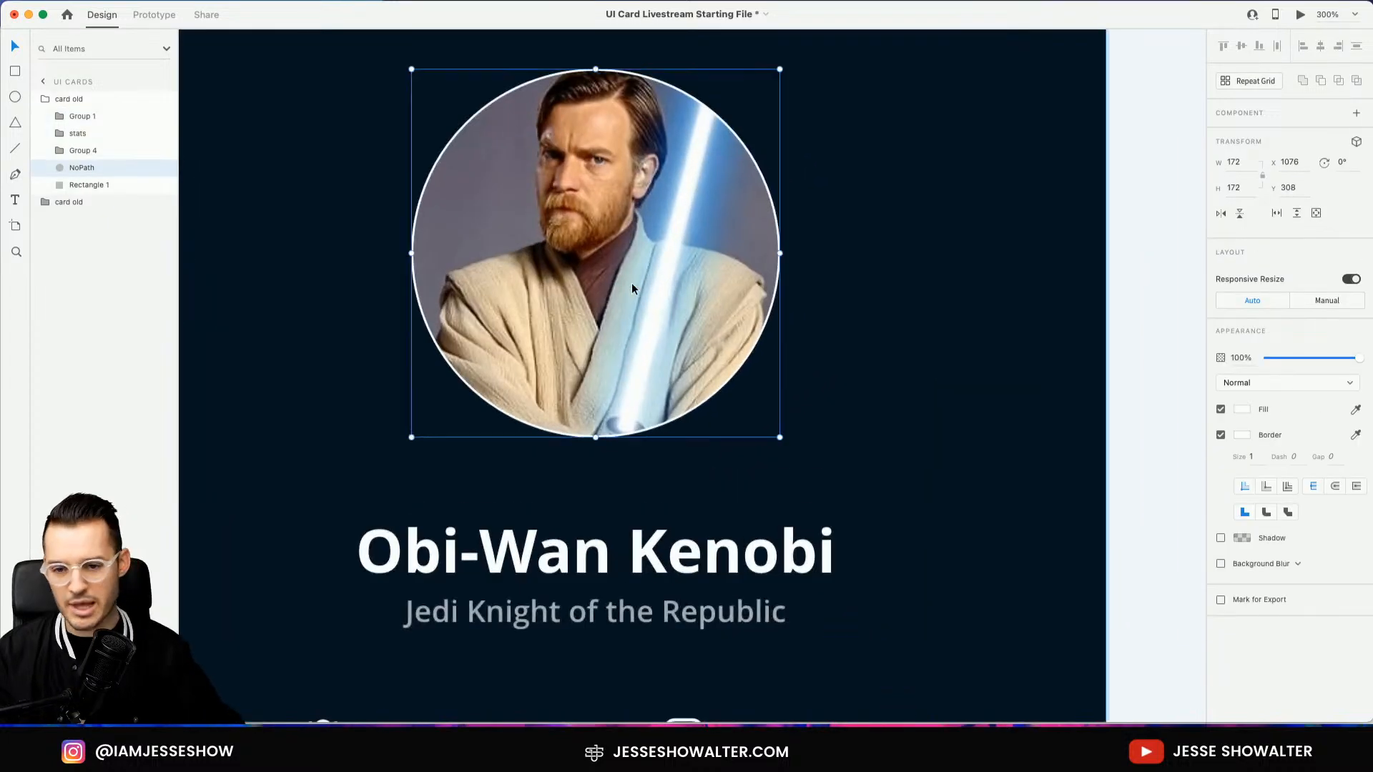
left_click_drag(656, 239, 801, 206)
left_click_drag(564, 401, 906, 98)
left_click_drag(919, 45, 915, 64)
left_click(1221, 434)
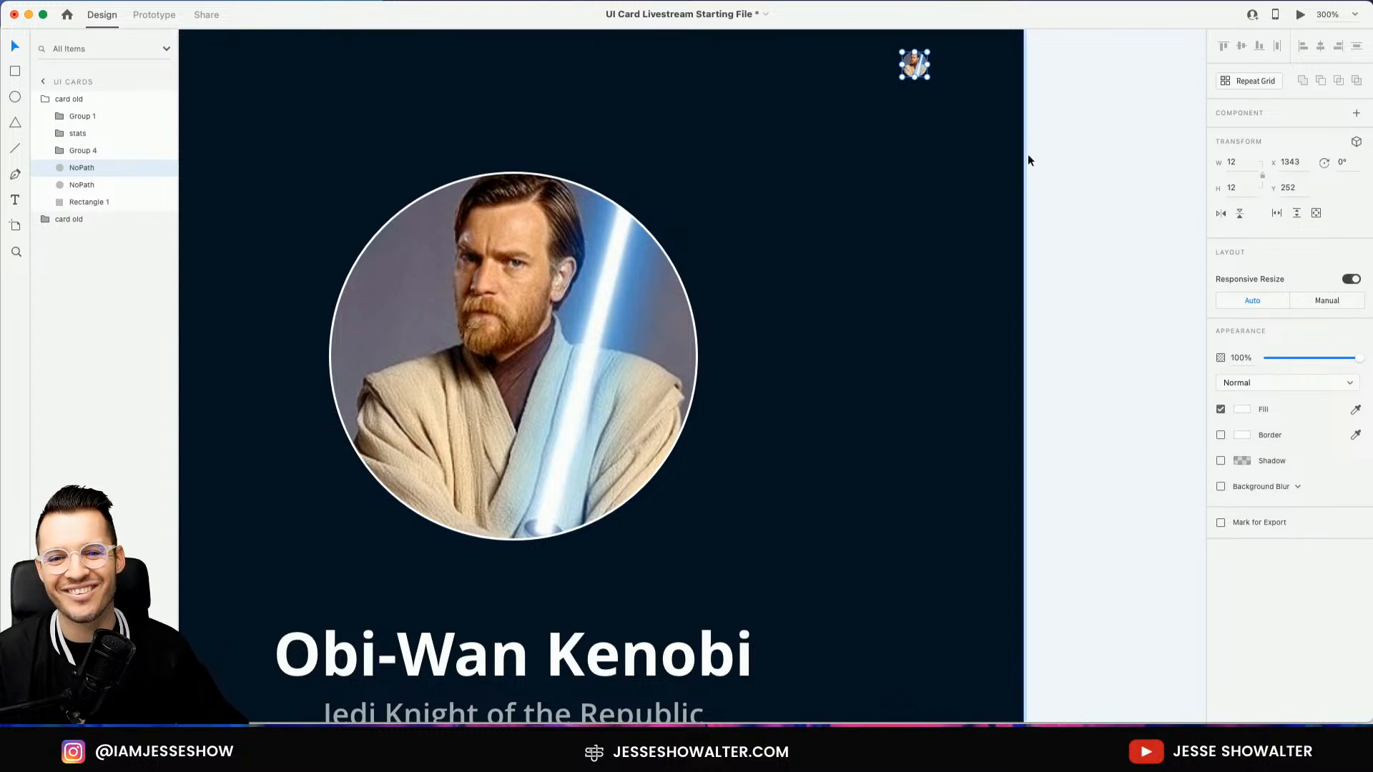
Turn the small circle into a row of three solid white 8 × 8 dots spaced 6 px apart
left_click(1243, 409)
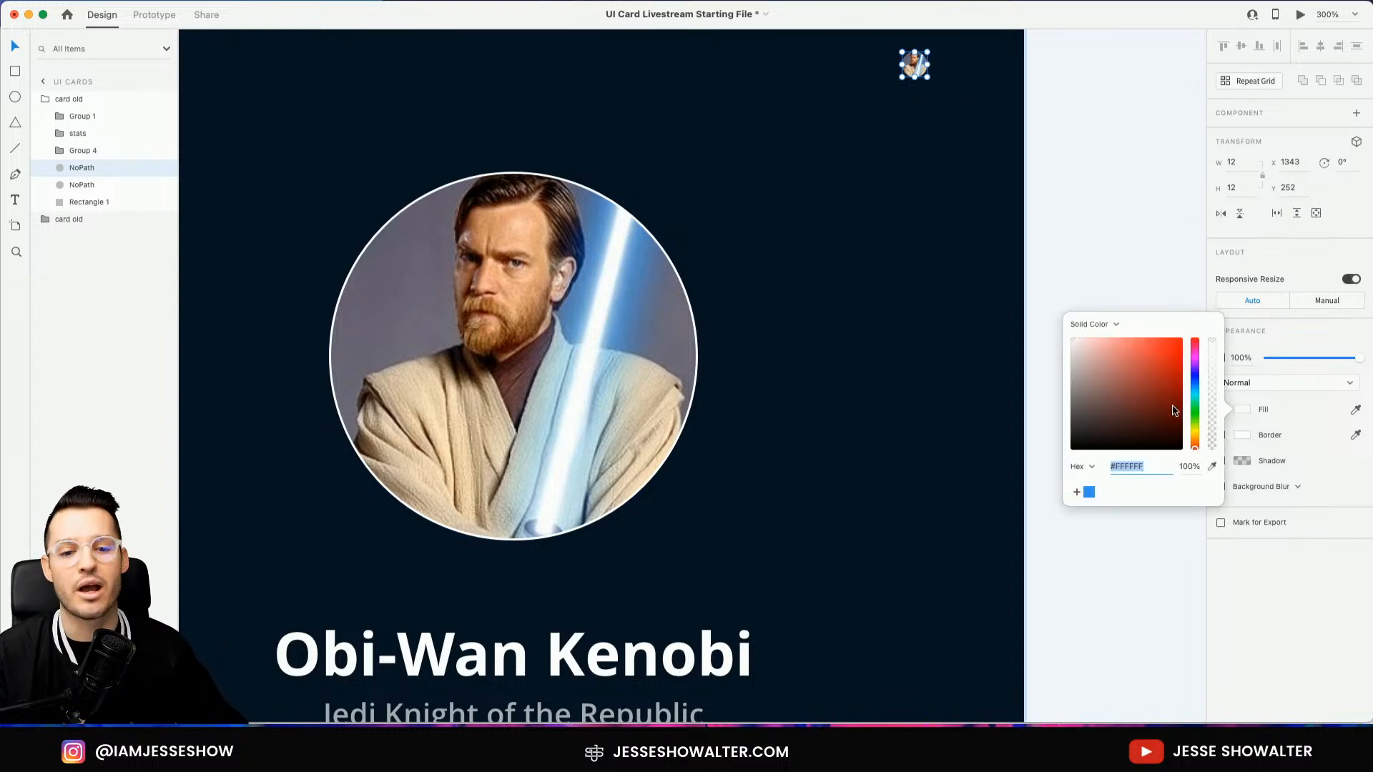
left_click(913, 74)
left_click_drag(927, 53, 903, 71)
key("super+d")
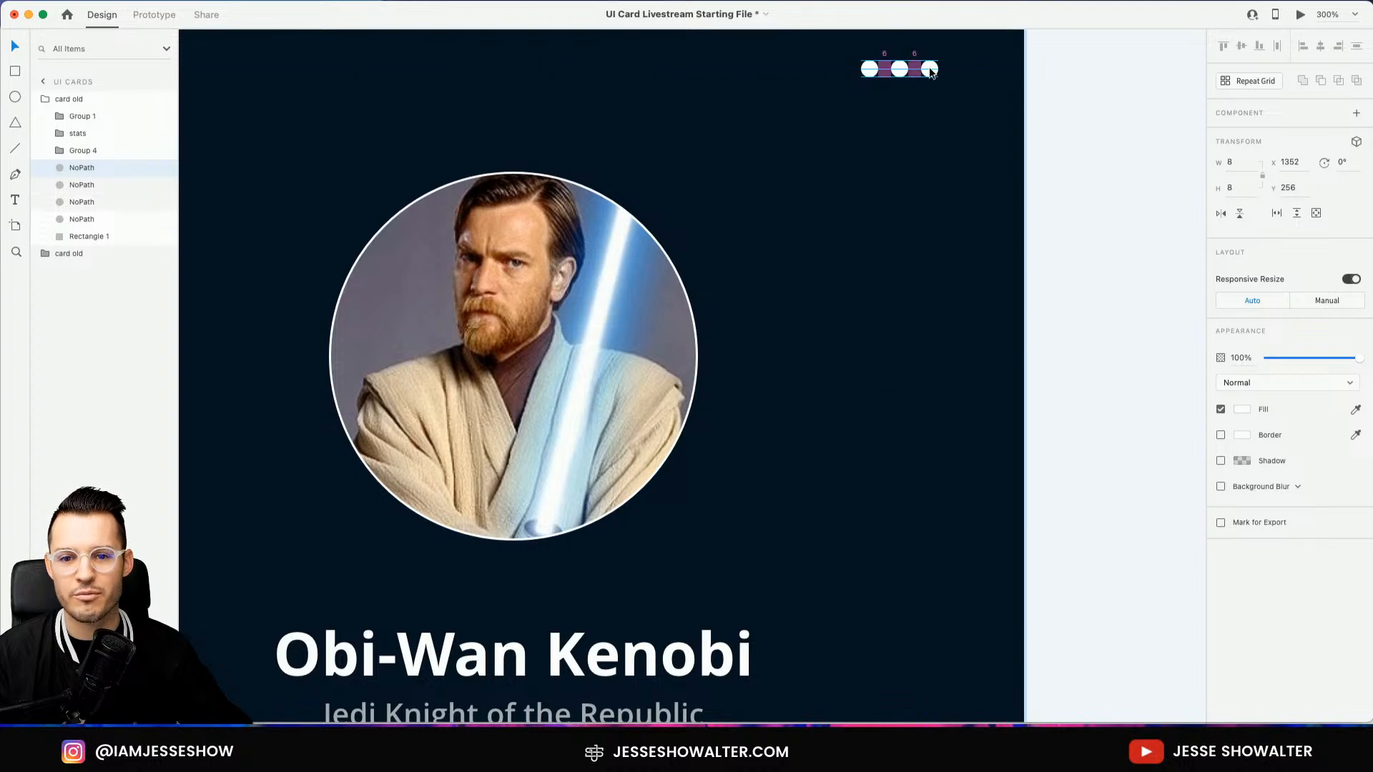
Group the three white dots and move the group to X 1326, Y 259 near the card's upper right corner
left_click(898, 69, "shift")
left_click(873, 70, "shift")
key("super+g")
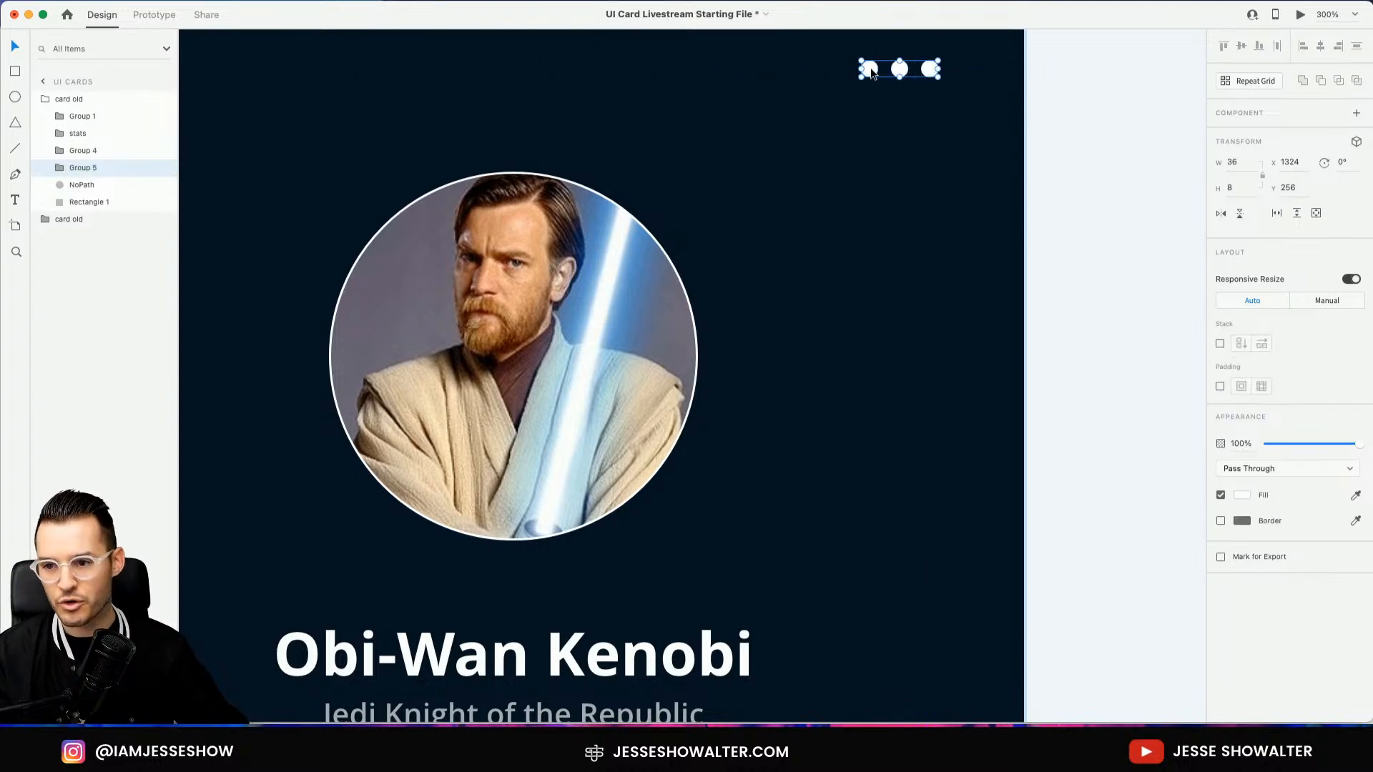
left_click_drag(900, 78, 905, 82)
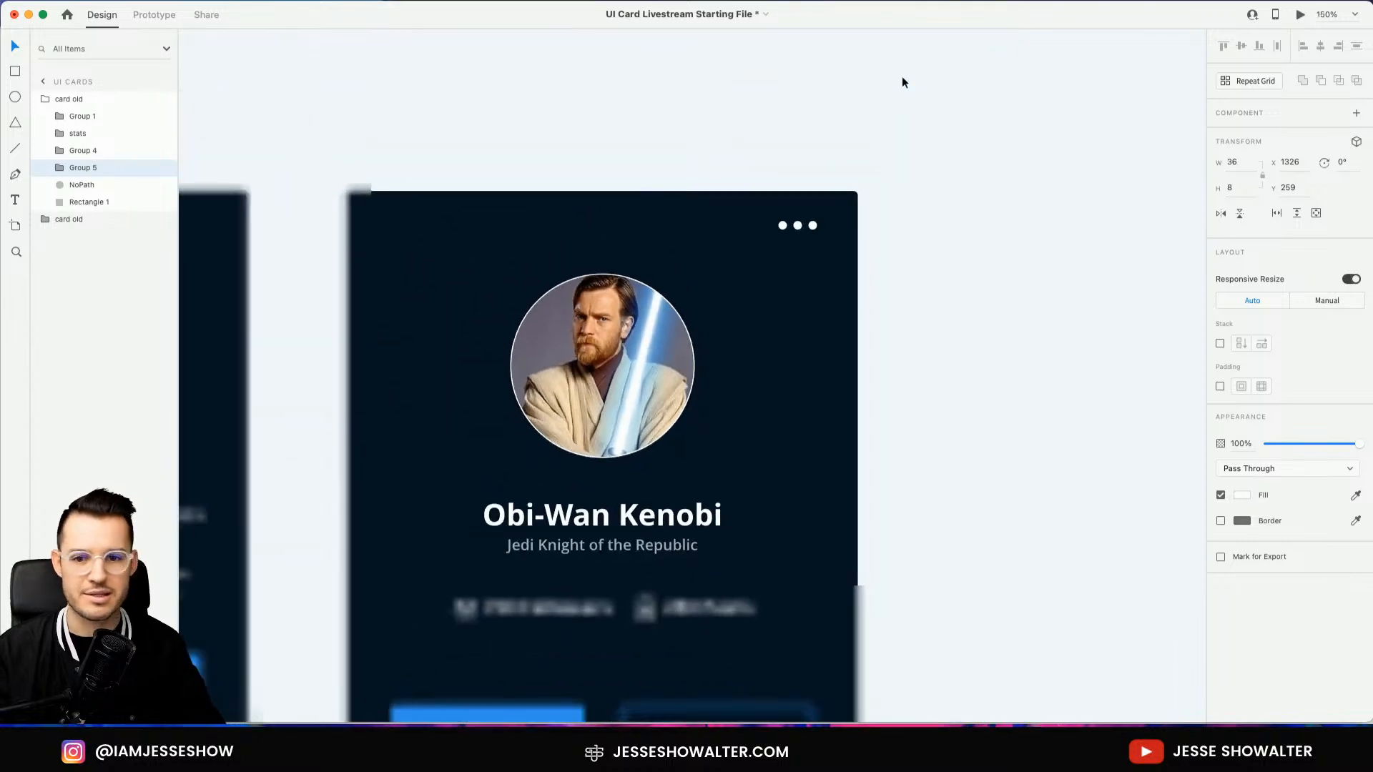
Shift the three-dot group slightly further toward the redesigned card's right edge
key("super+minus")
left_click_drag(997, 138, 1087, 77)
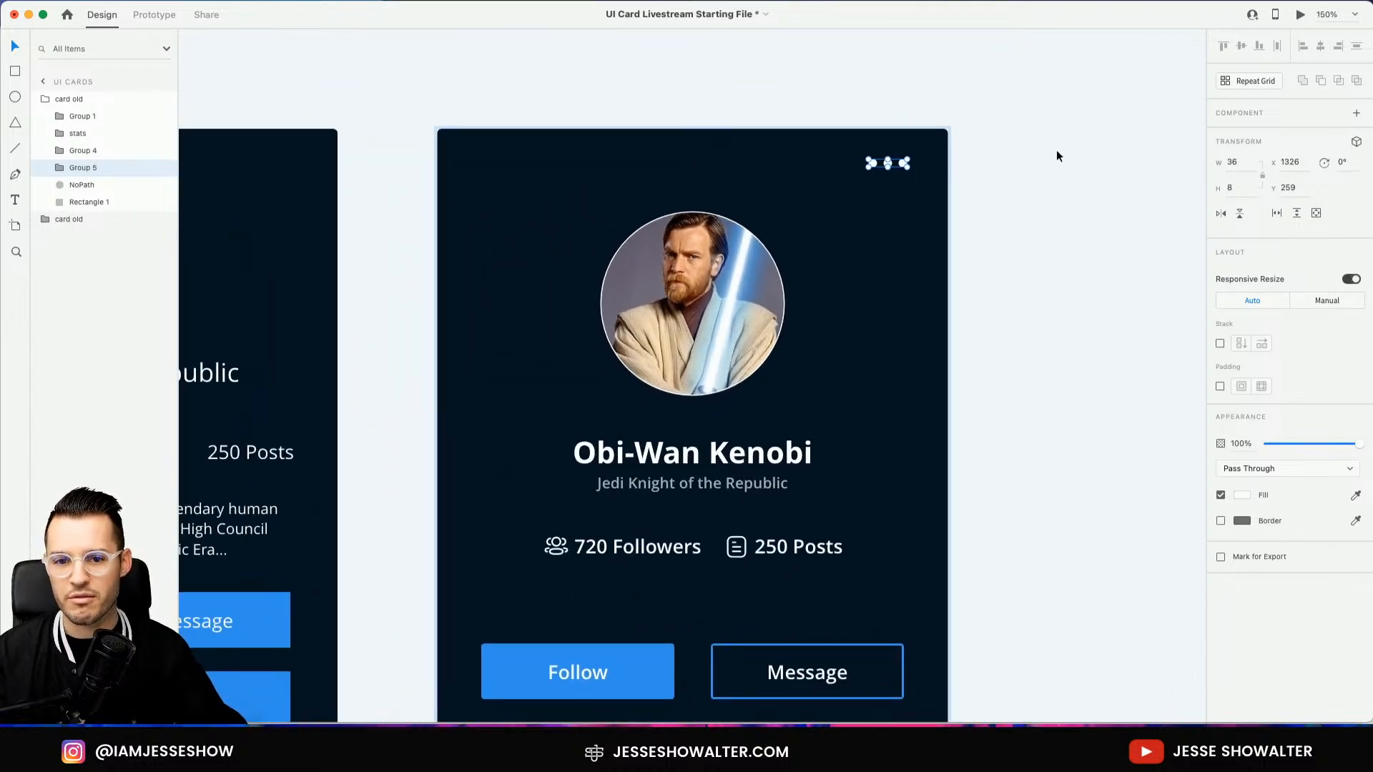
left_click(889, 166)
double_click(888, 166)
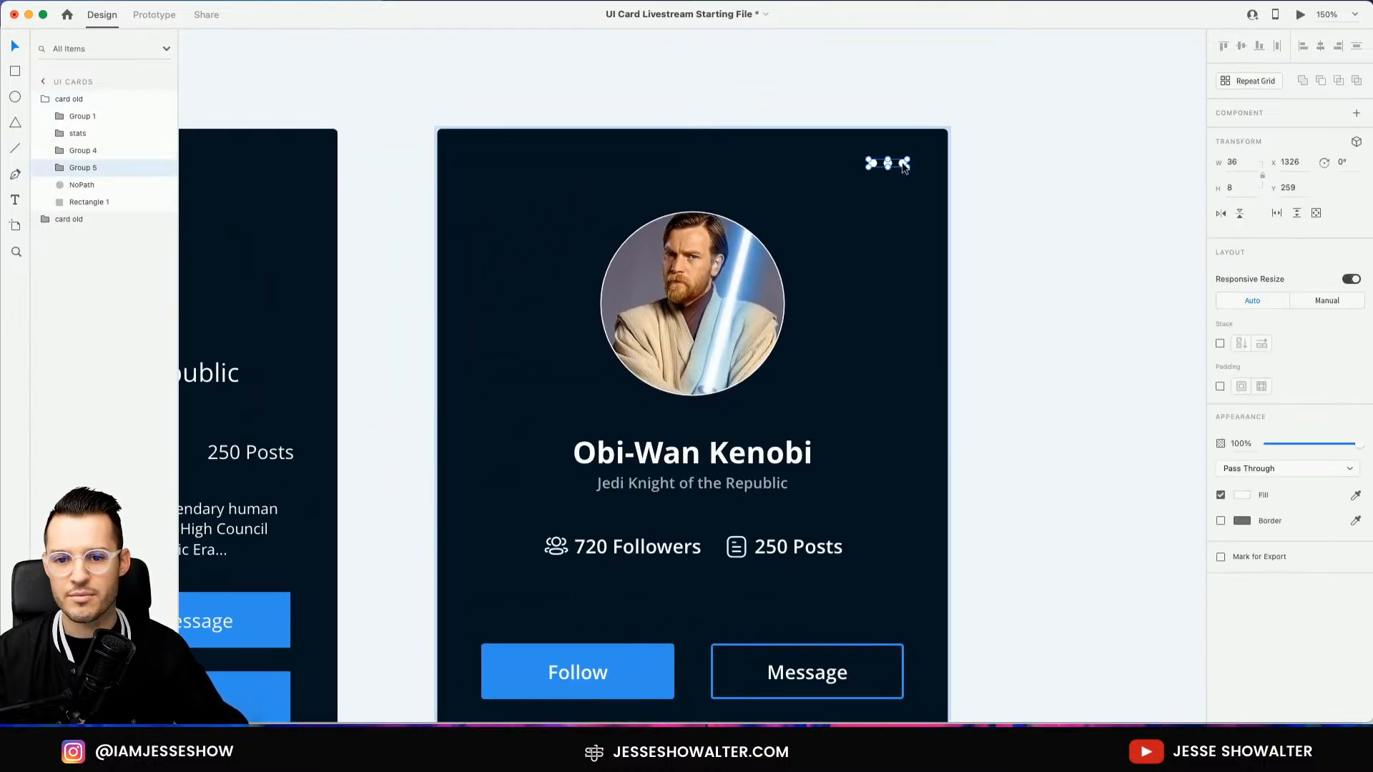
left_click_drag(902, 166, 906, 166)
left_click(1001, 170)
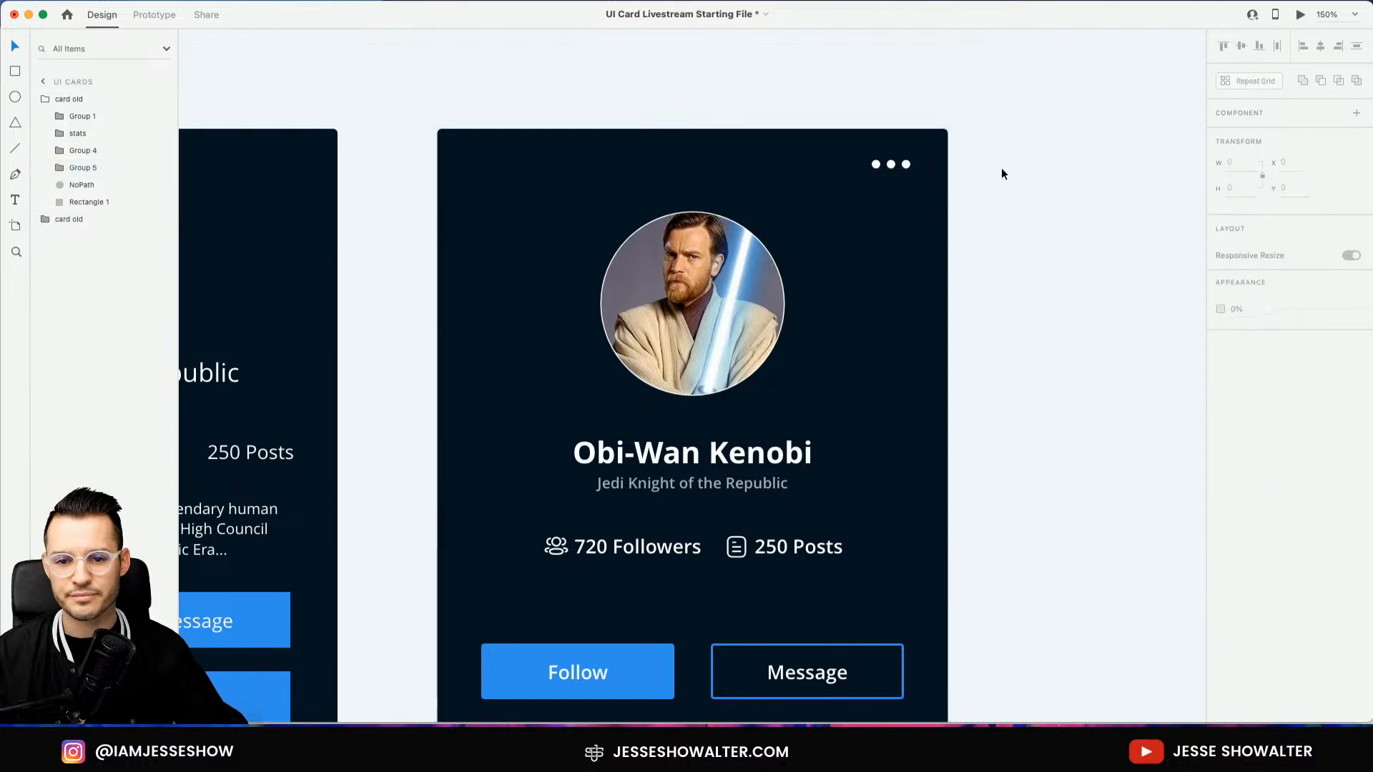
Scale the redesigned card's avatar down slightly around its centre
key("super+minus")
scroll(1001, 174, "down", 3)
scroll(1001, 174, "left", 3)
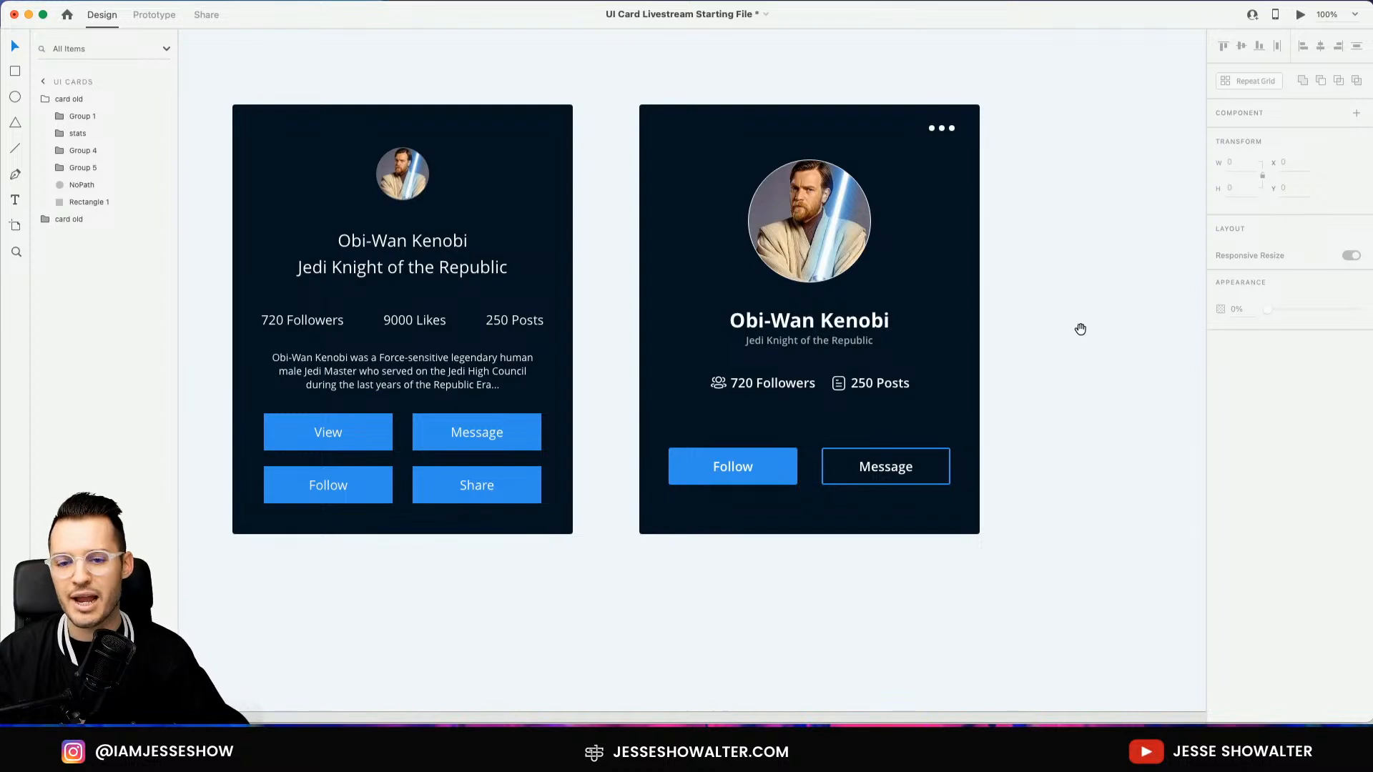
left_click_drag(1079, 328, 1003, 332)
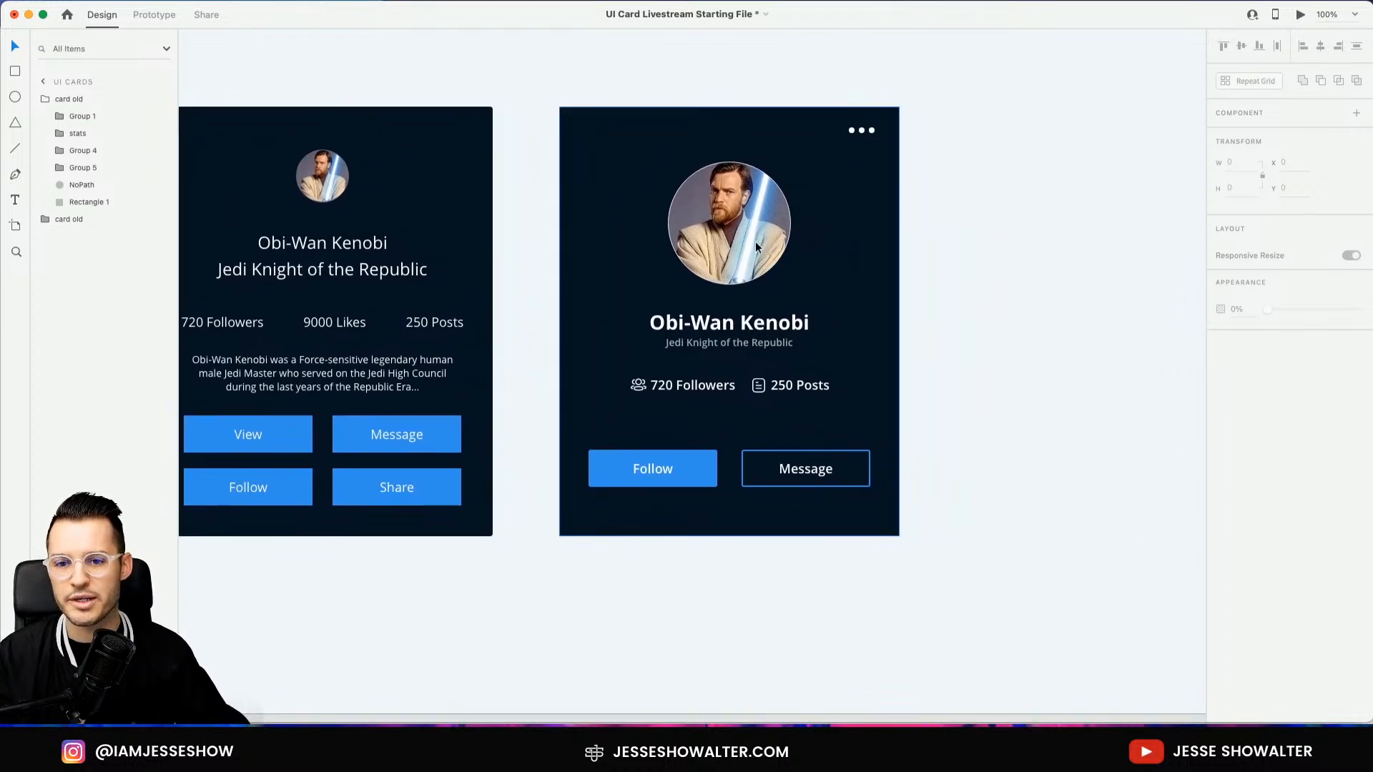
left_click(783, 178)
left_click_drag(791, 163, 785, 167)
Move the redesigned card's name group and stats group up slightly to tighten the spacing beneath the avatar
left_click(748, 341)
left_click_drag(748, 336, 750, 329)
left_click(772, 395)
mouse_move(772, 395)
left_mouse_down()
mouse_move(772, 362)
mouse_move(770, 400)
mouse_move(771, 385)
left_mouse_up()
left_click(968, 286)
left_click_drag(969, 286, 1088, 331)
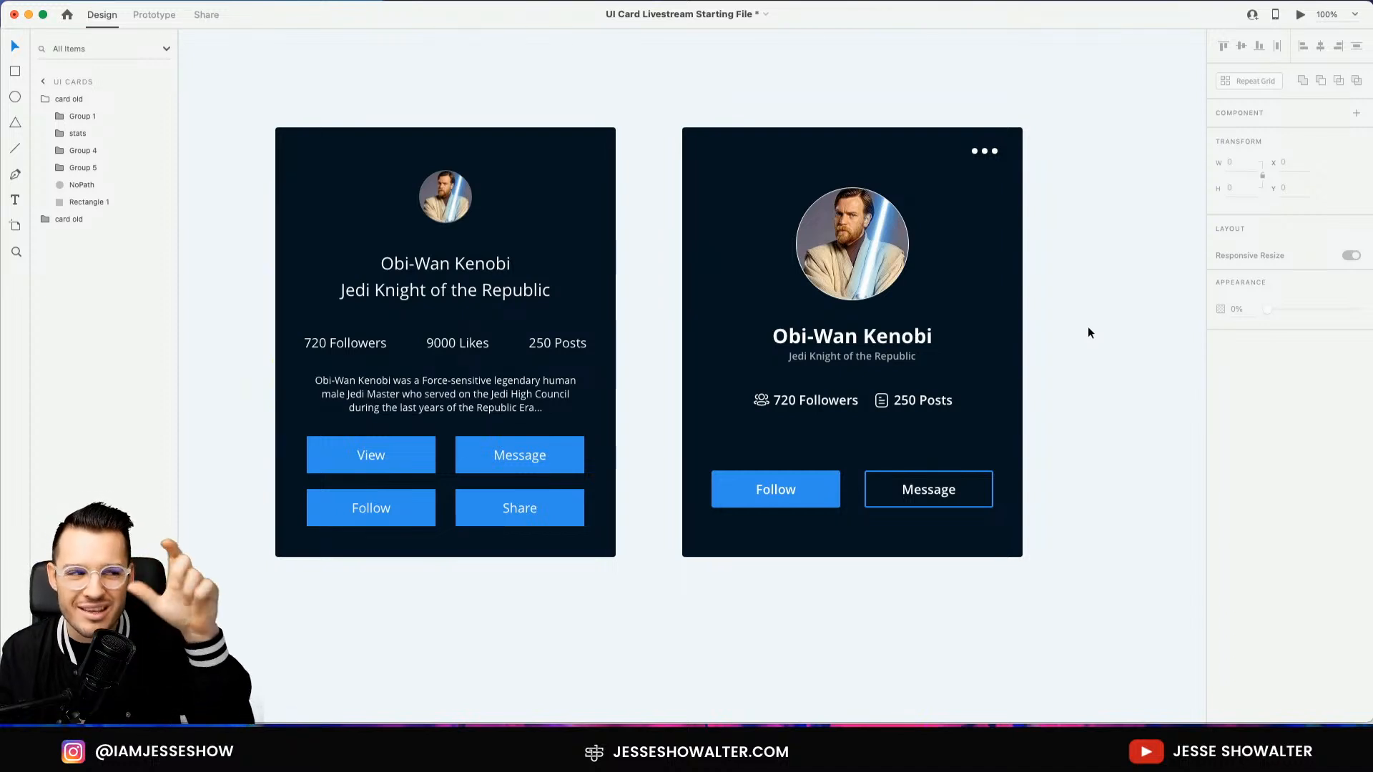
left_click_drag(1089, 326, 1010, 328)
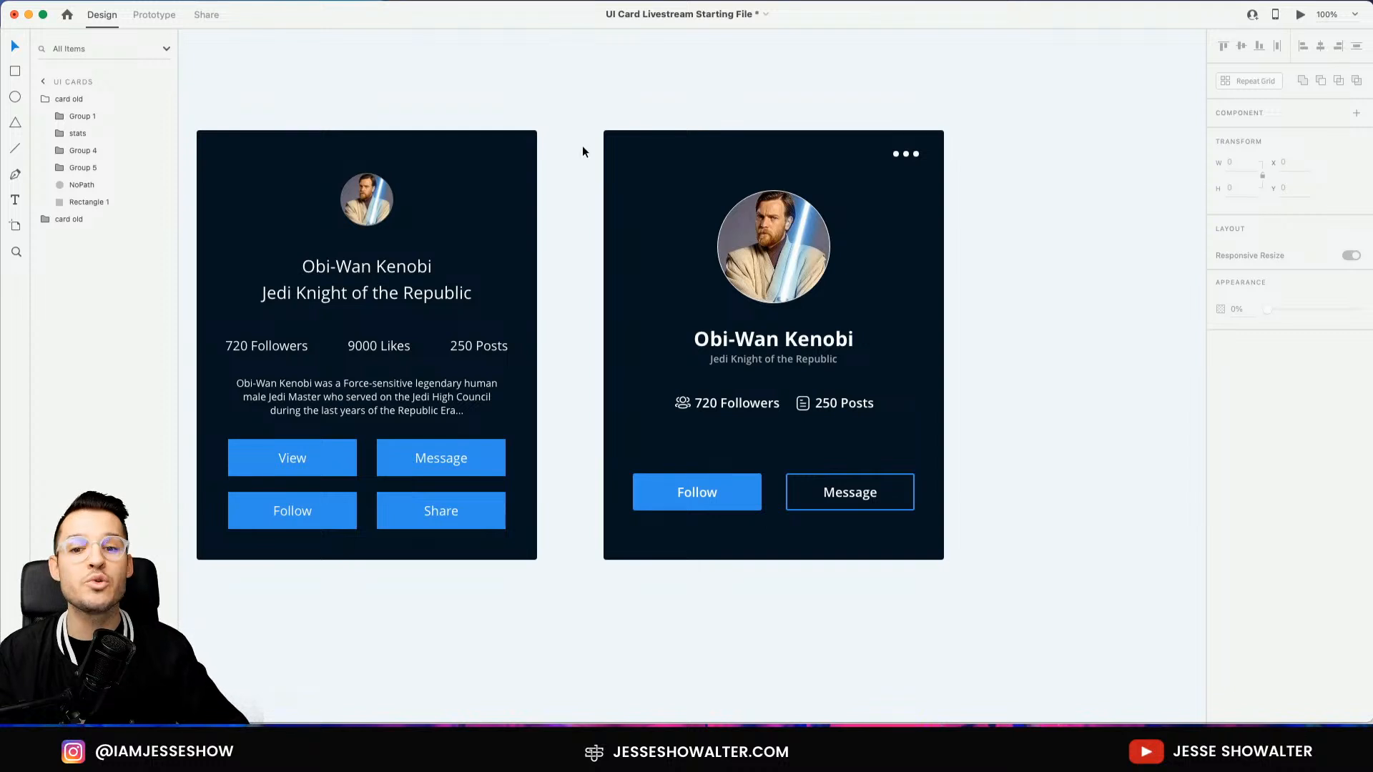
Rename the redesigned card's layer group as "card"
left_click(612, 150)
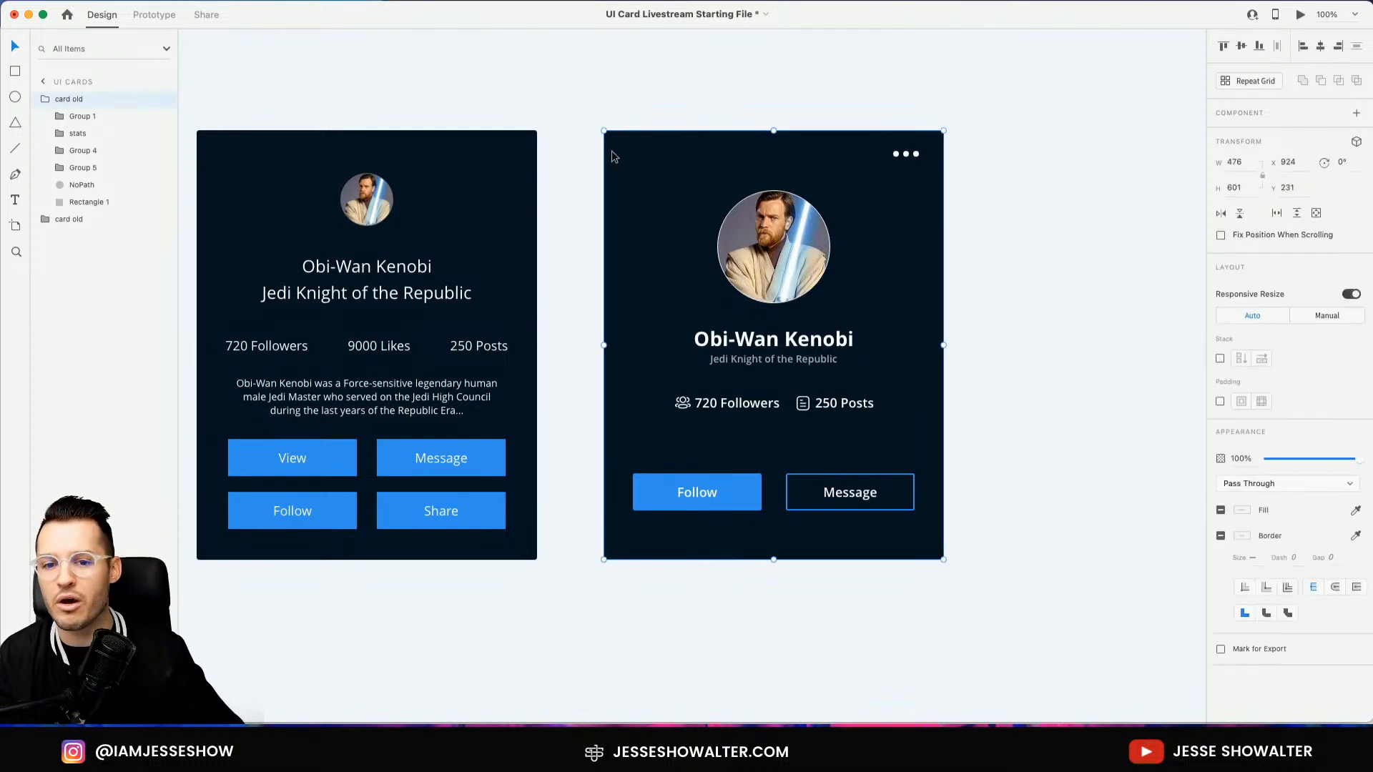
left_click(46, 102)
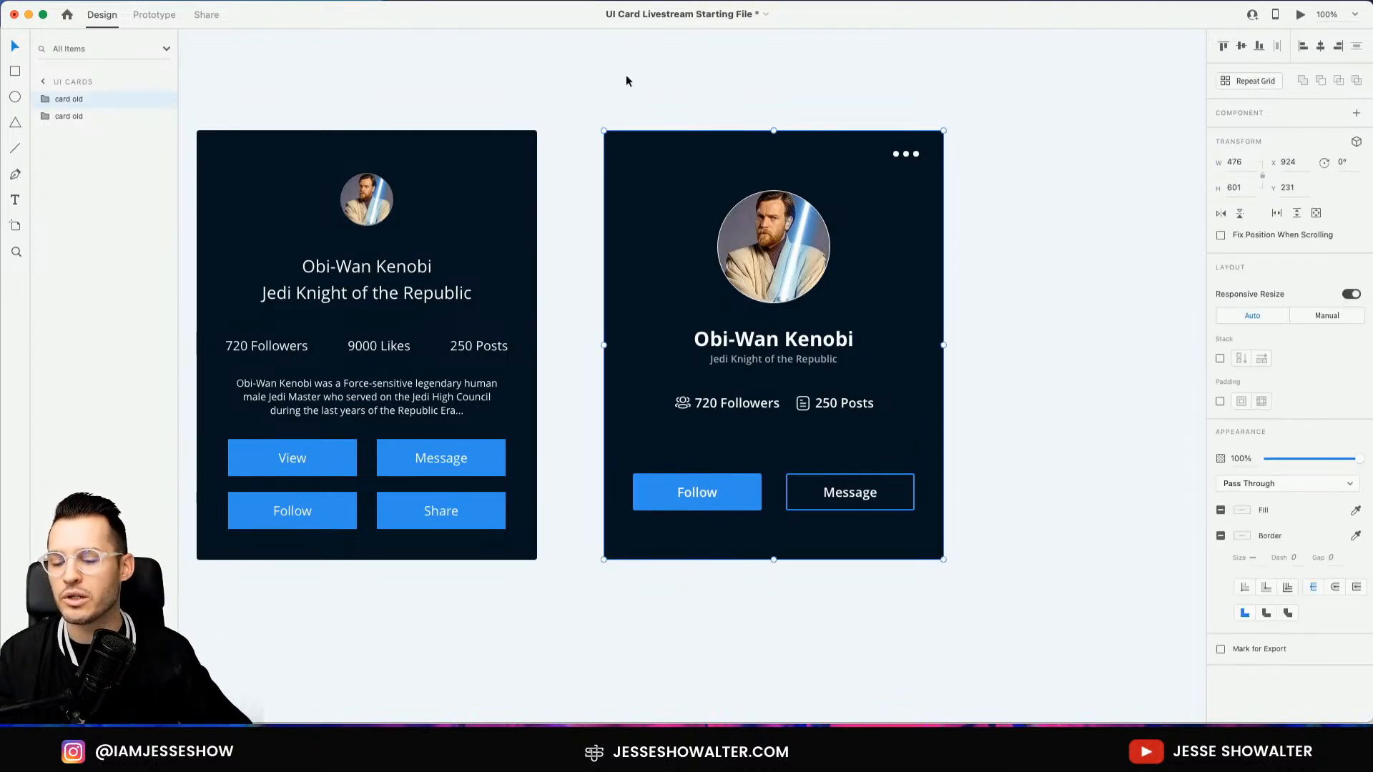
double_click(86, 100)
left_click(87, 100)
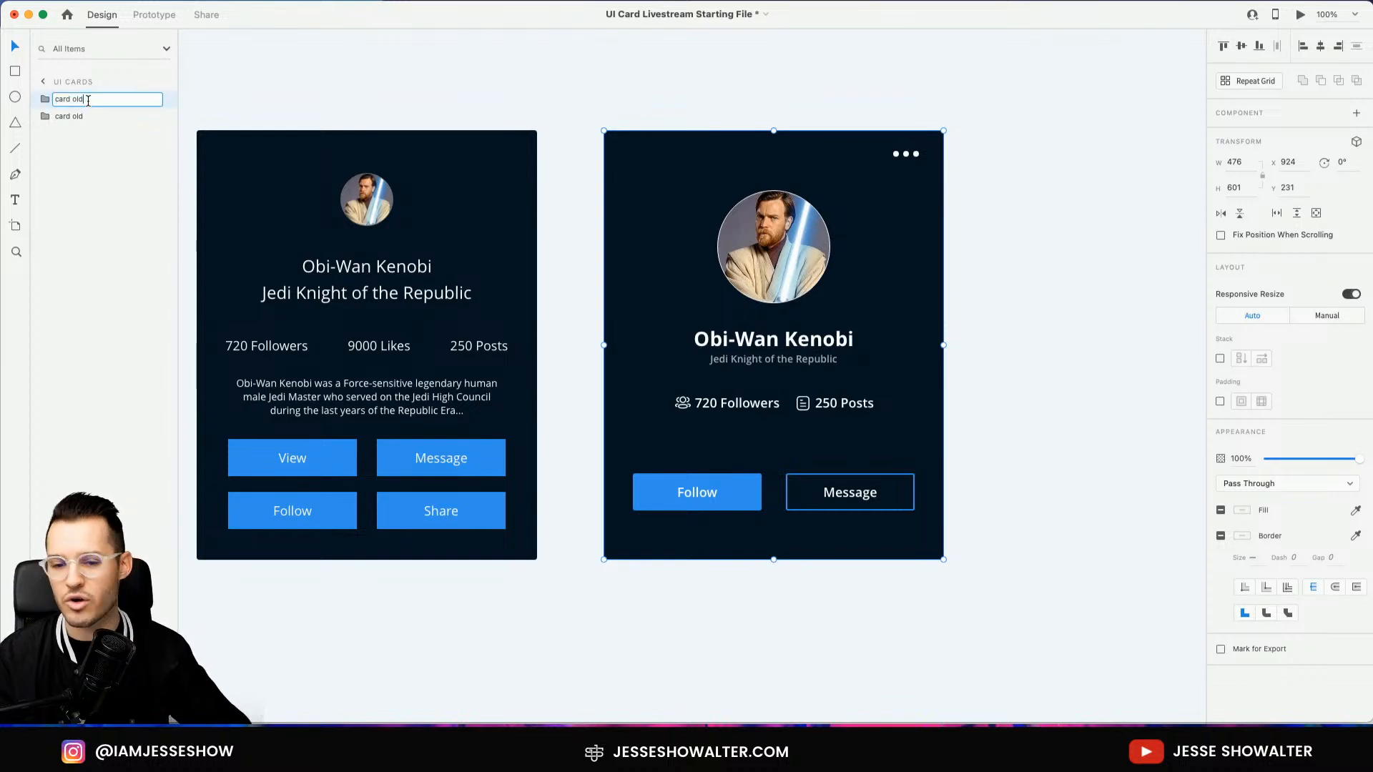
key("Return")
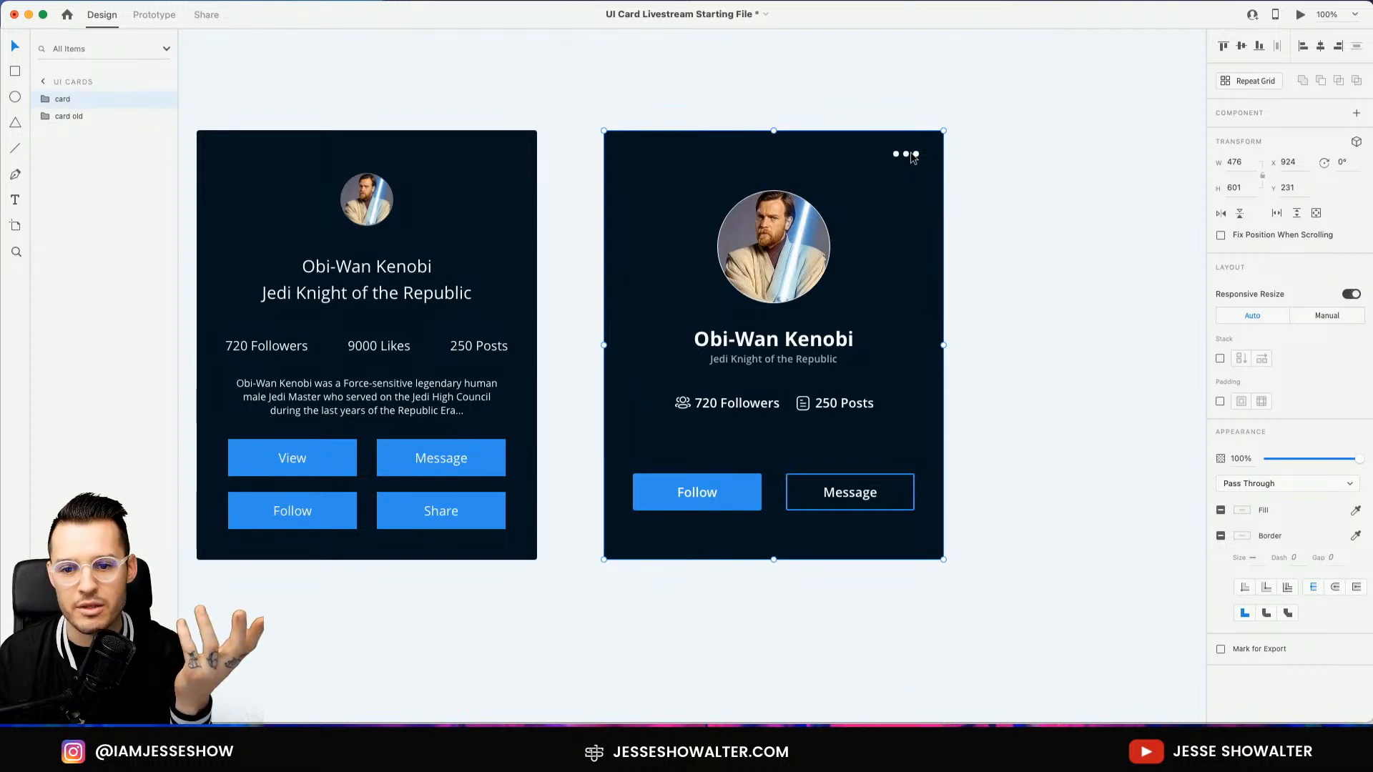
Rename the redesigned card's background rectangle as "bg"
scroll(486, 507, "down", 1)
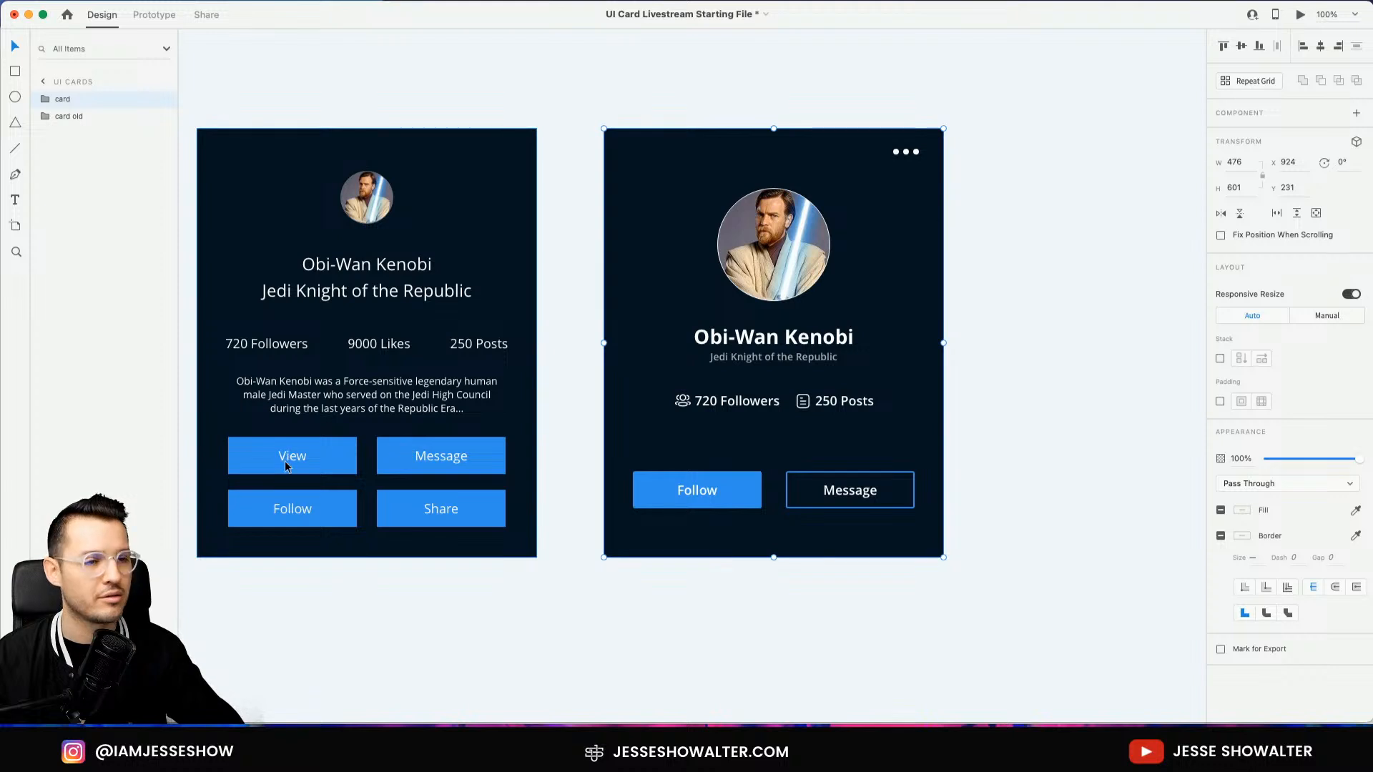
left_click(796, 337, "super")
left_click(899, 236)
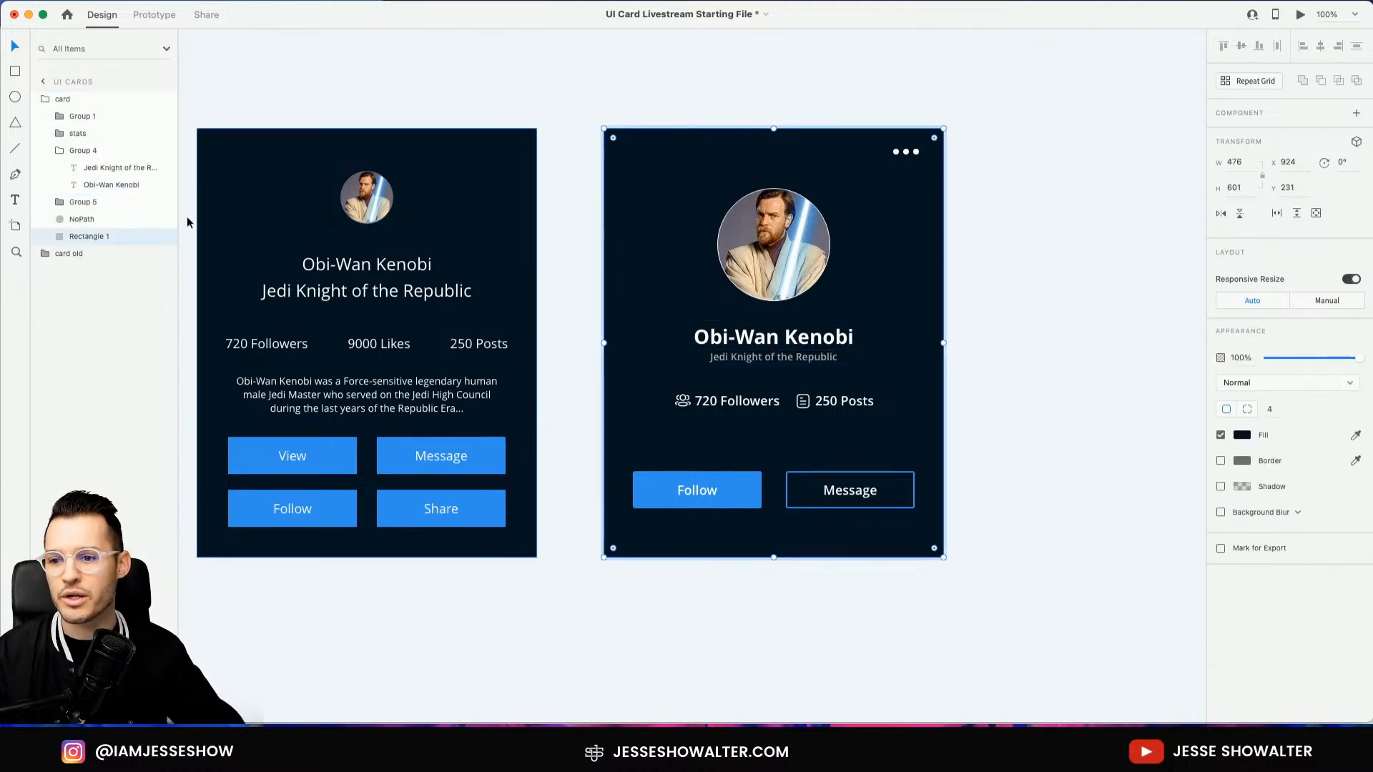
double_click(80, 236)
type("bg")
key("Return")
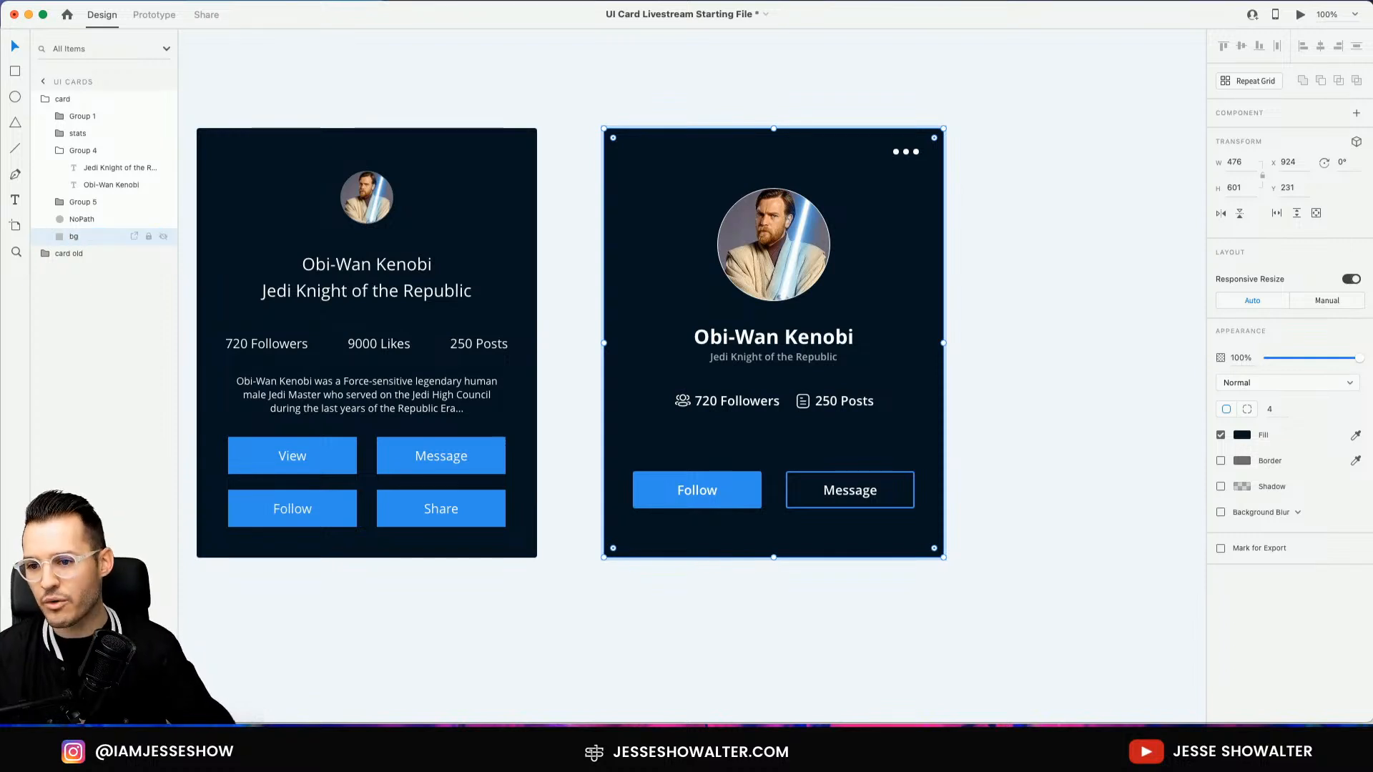
Bring the bg rectangle to the front of the card group and lower its opacity to 97%
left_click_drag(81, 239, 88, 108)
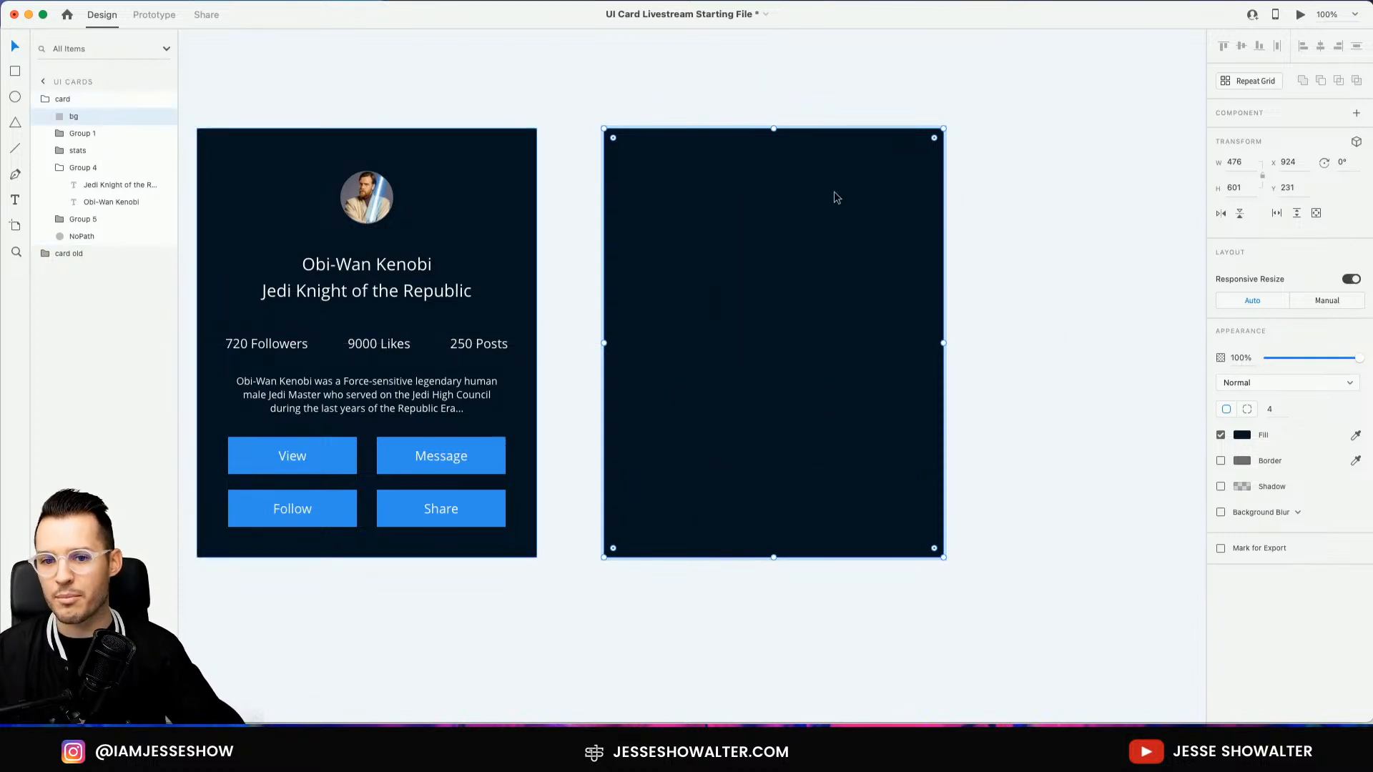
left_click_drag(1363, 362, 1361, 364)
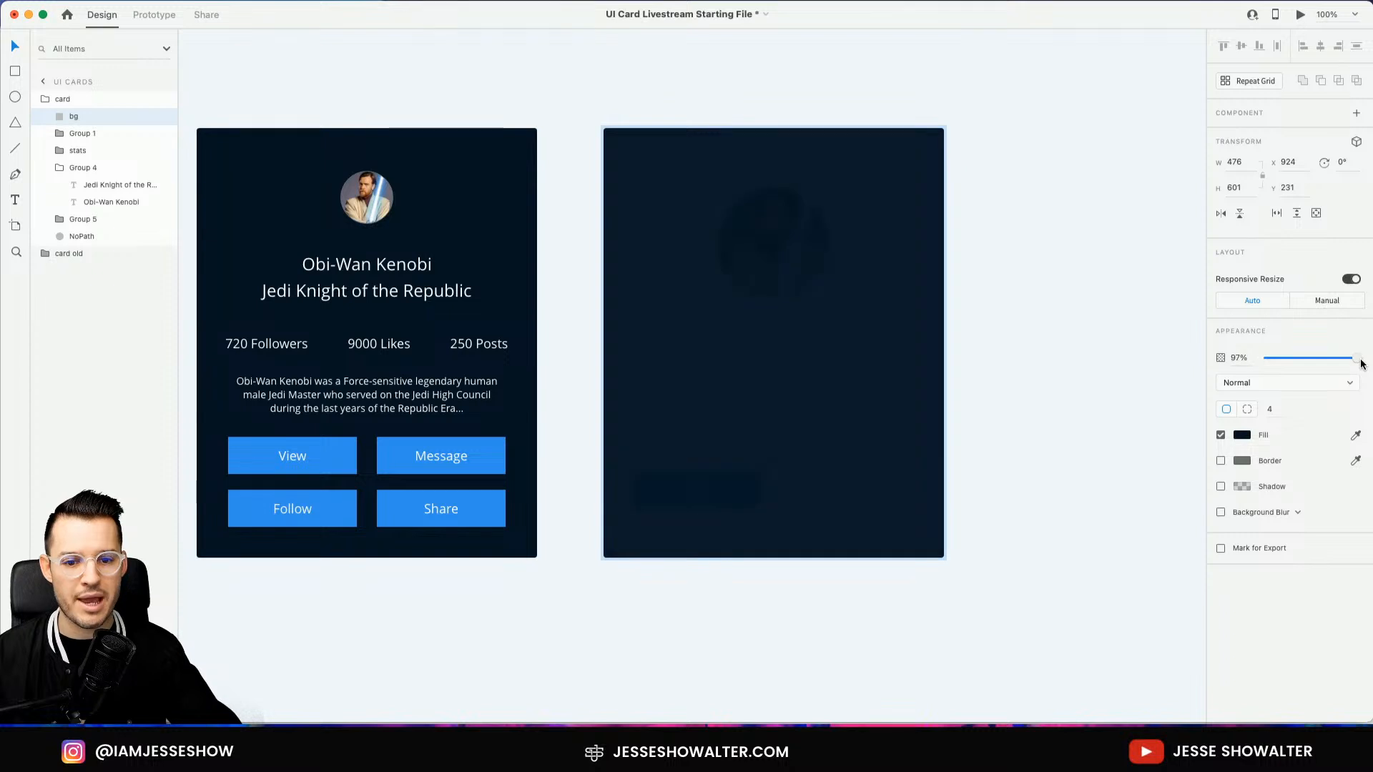
left_click(1125, 305)
Place a copy of the bold name text above the bg layer in the card group
key("z")
left_click_drag(1032, 138, 560, 613)
left_click_drag(1068, 357, 1189, 372)
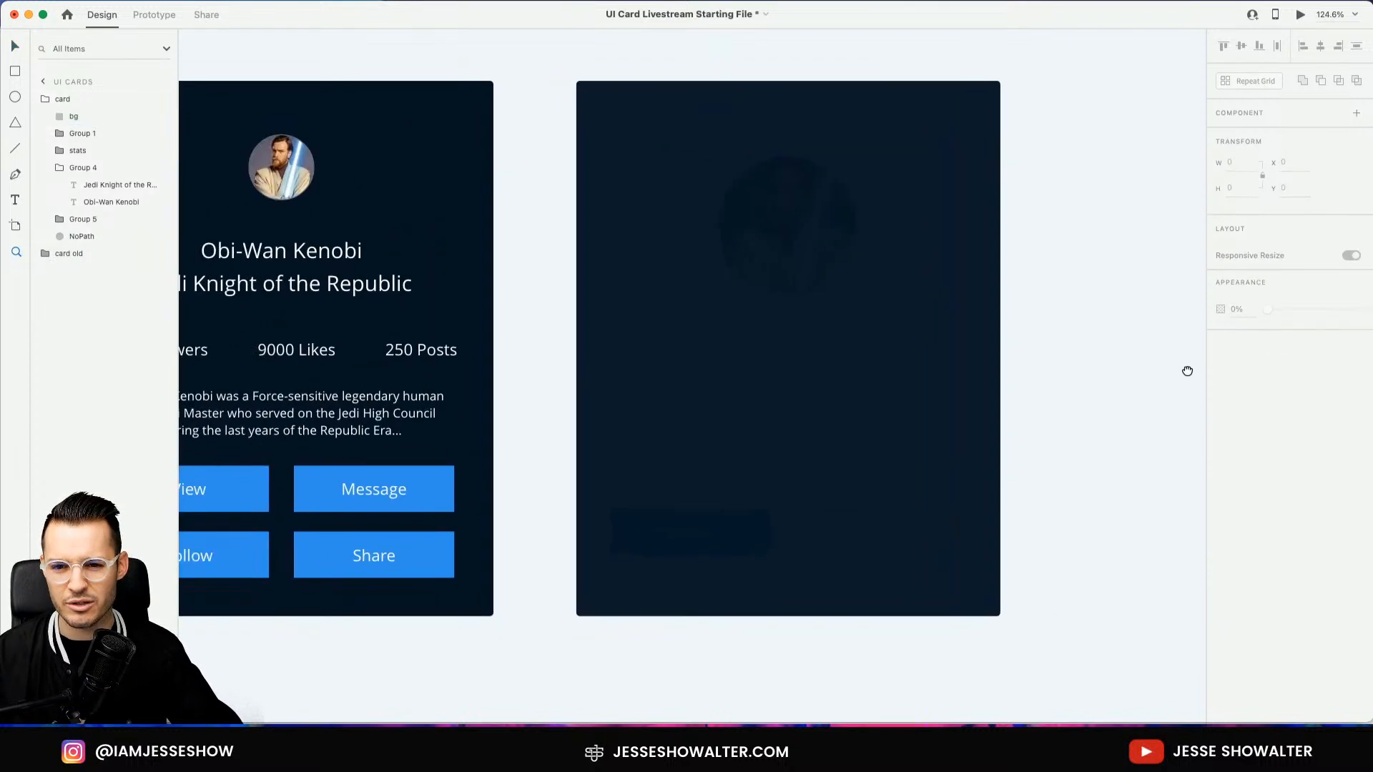
key("v")
left_click(822, 279)
left_click(60, 134)
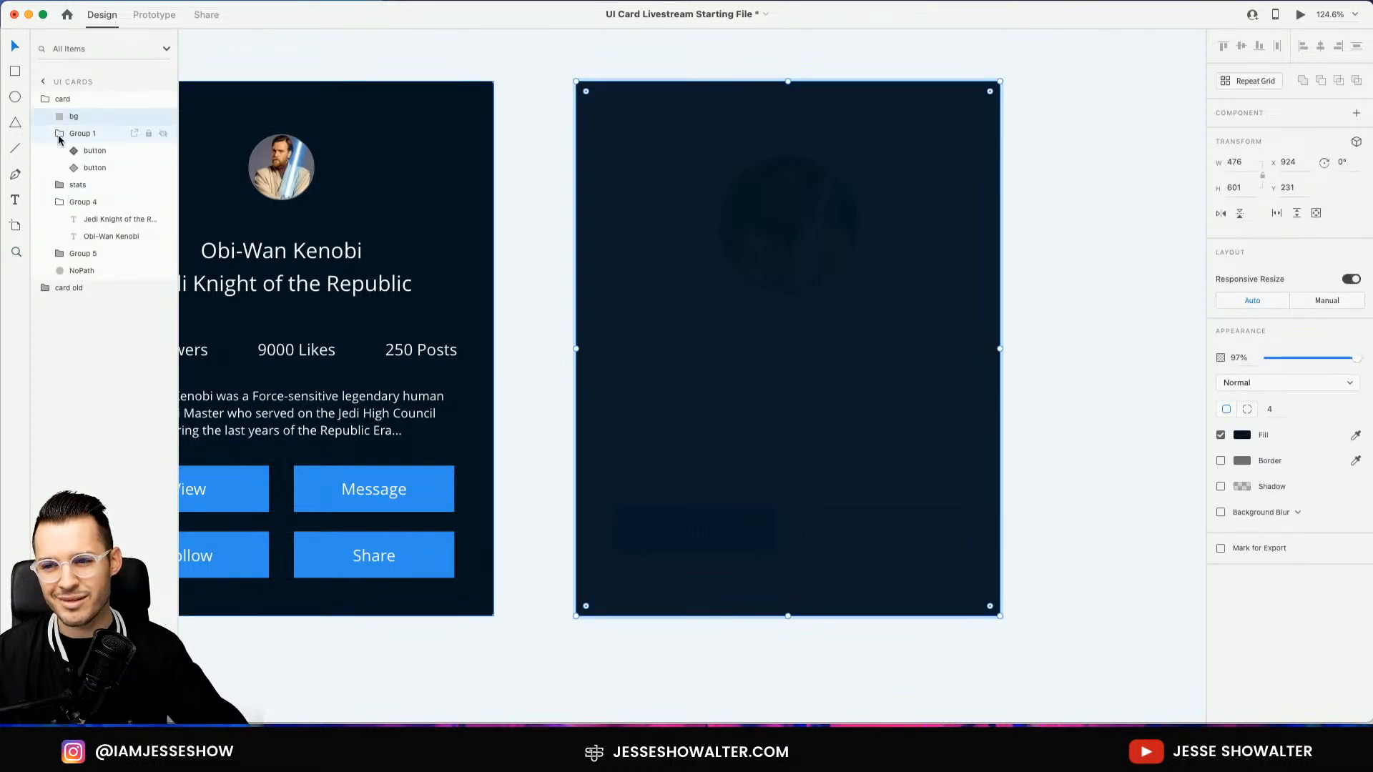
left_click(104, 236)
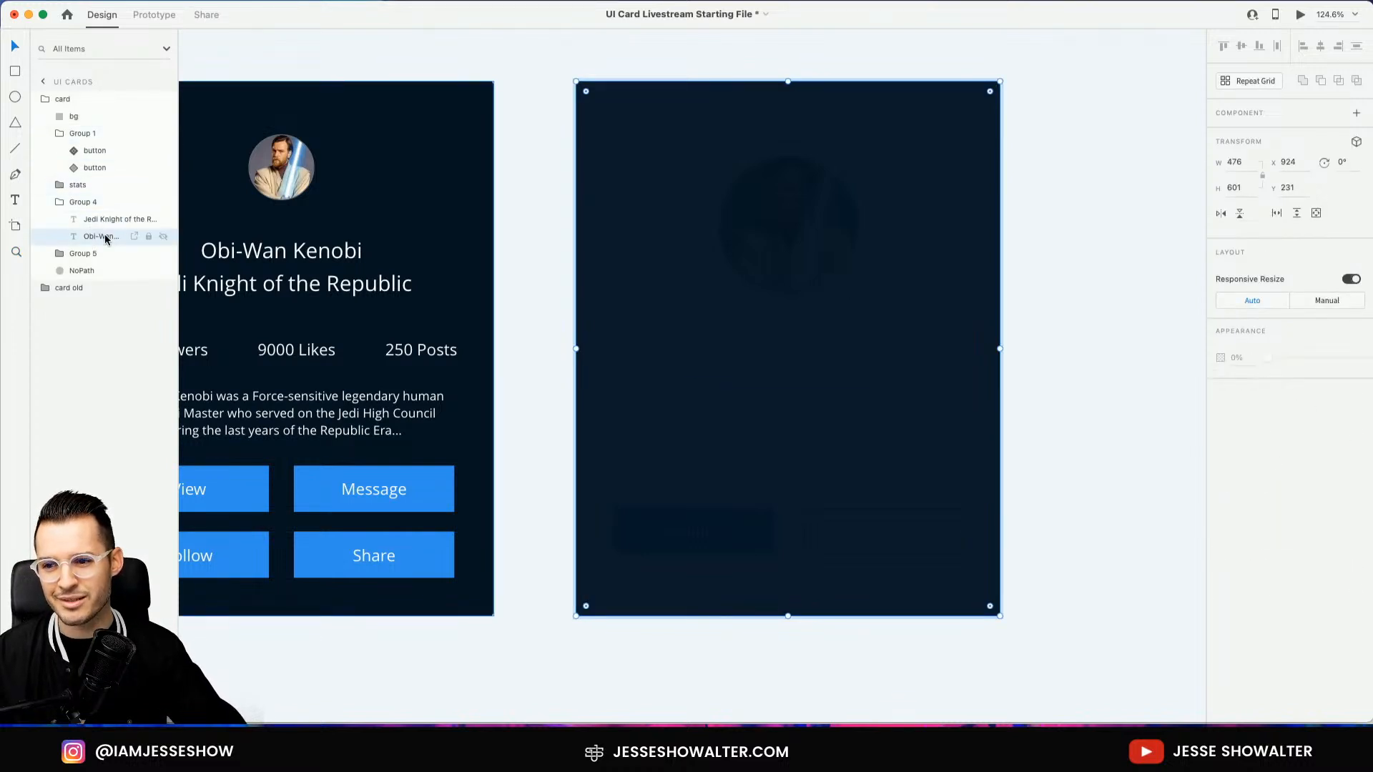
left_click_drag(104, 236, 85, 115)
Replace the copied name text with four lines reading "Follow", "Message", "View Profile" and "Share"
double_click(766, 347)
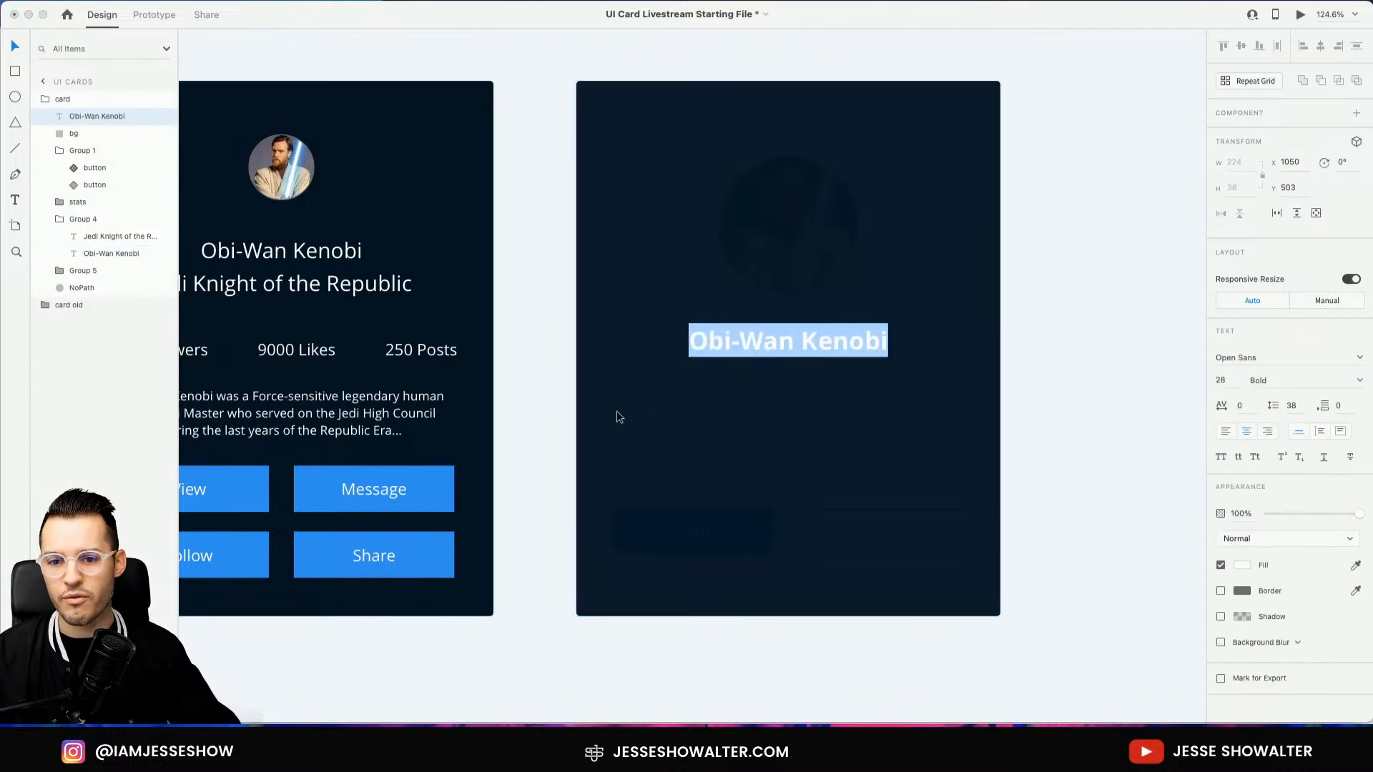
scroll(585, 419, "left", 5)
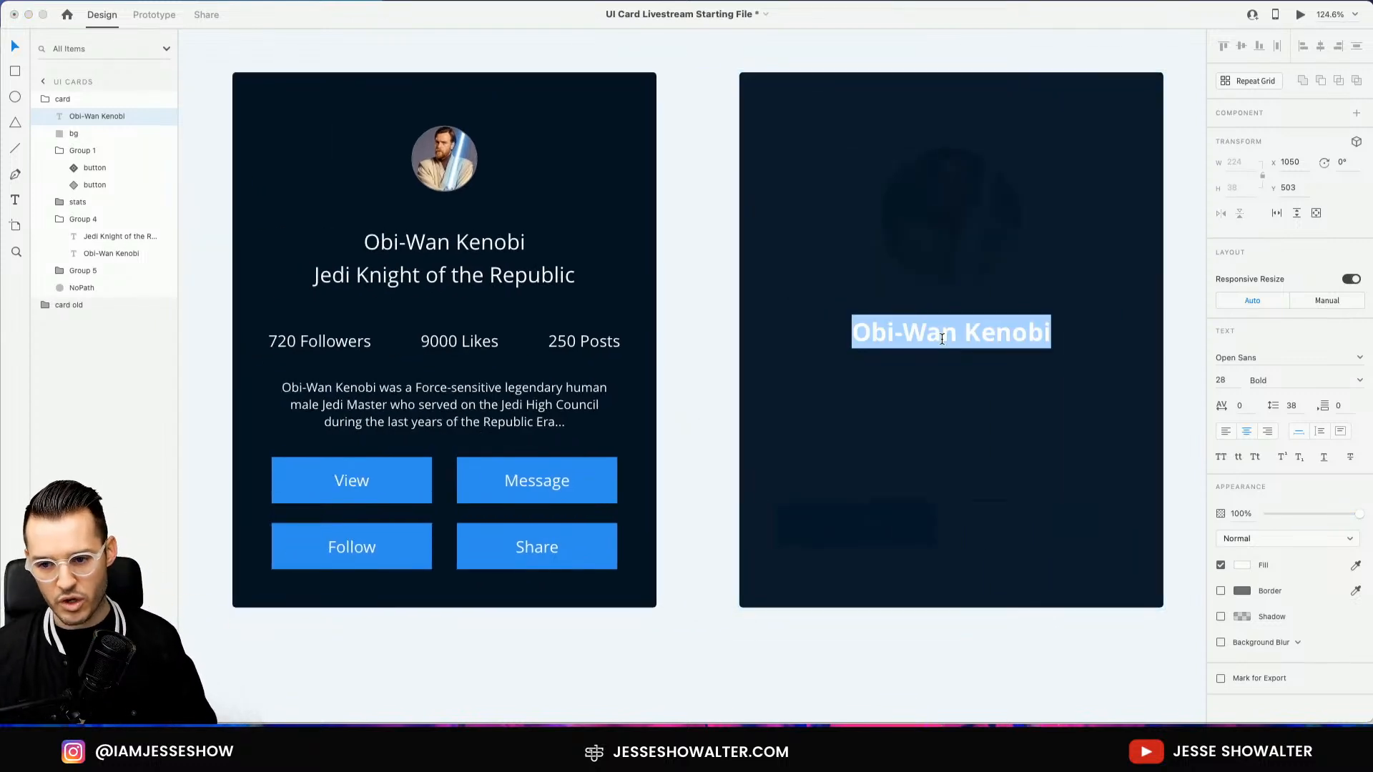
type("Follow")
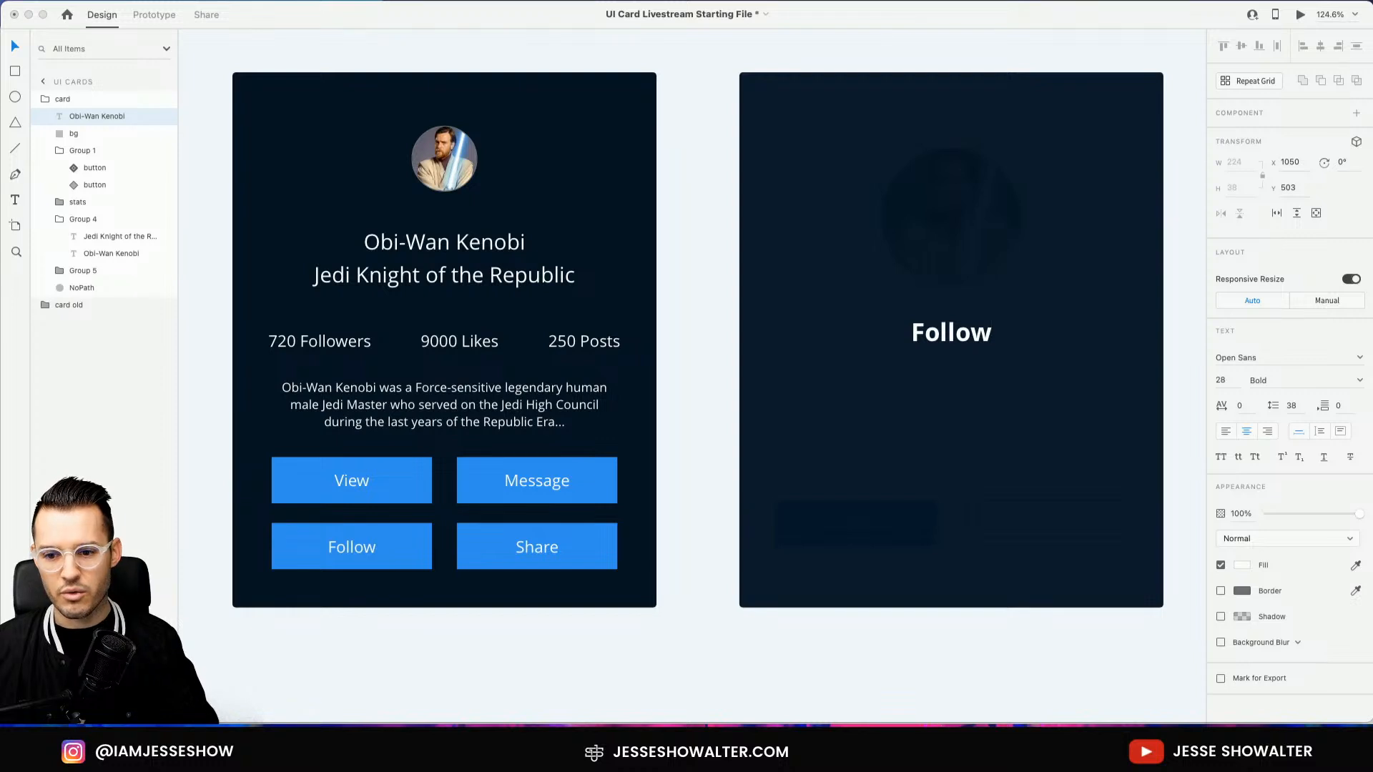
key("Return")
type("Message")
key("Return")
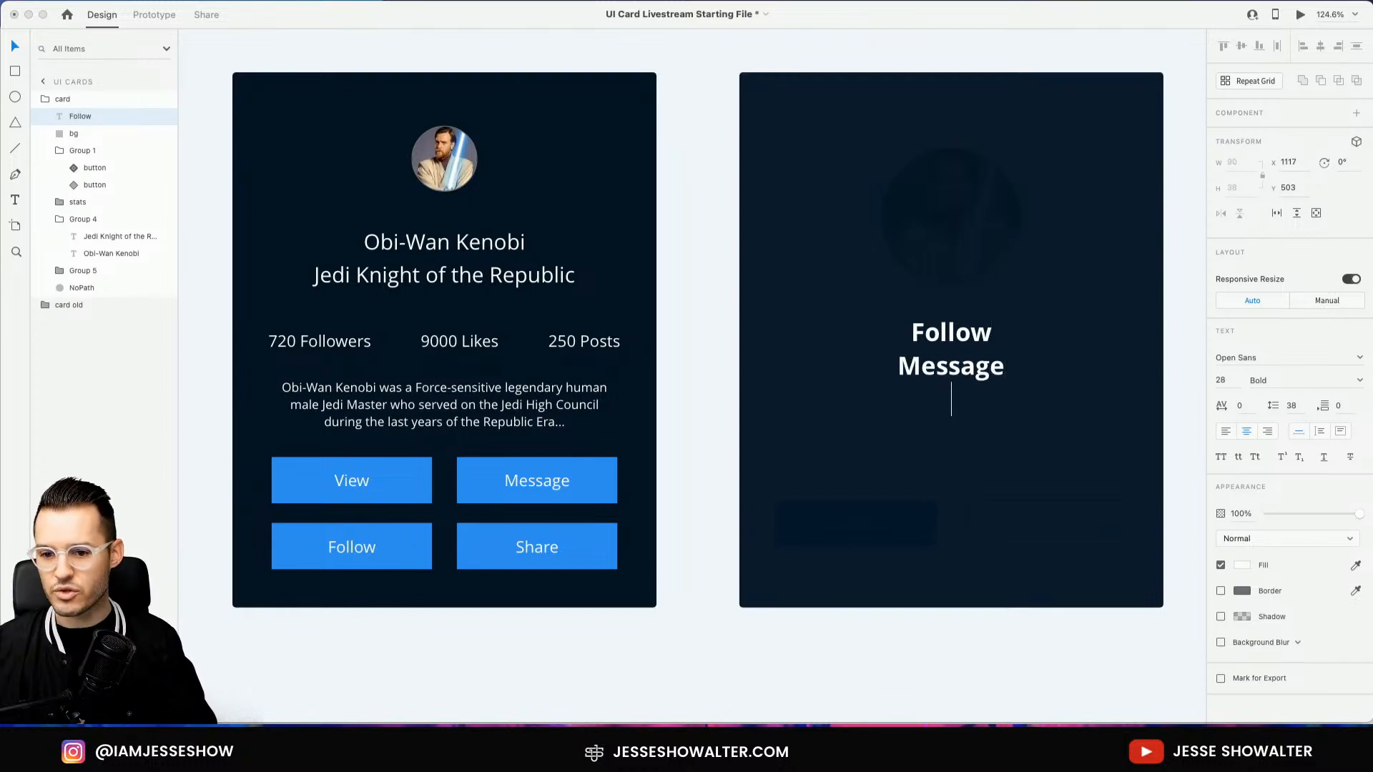
type("View")
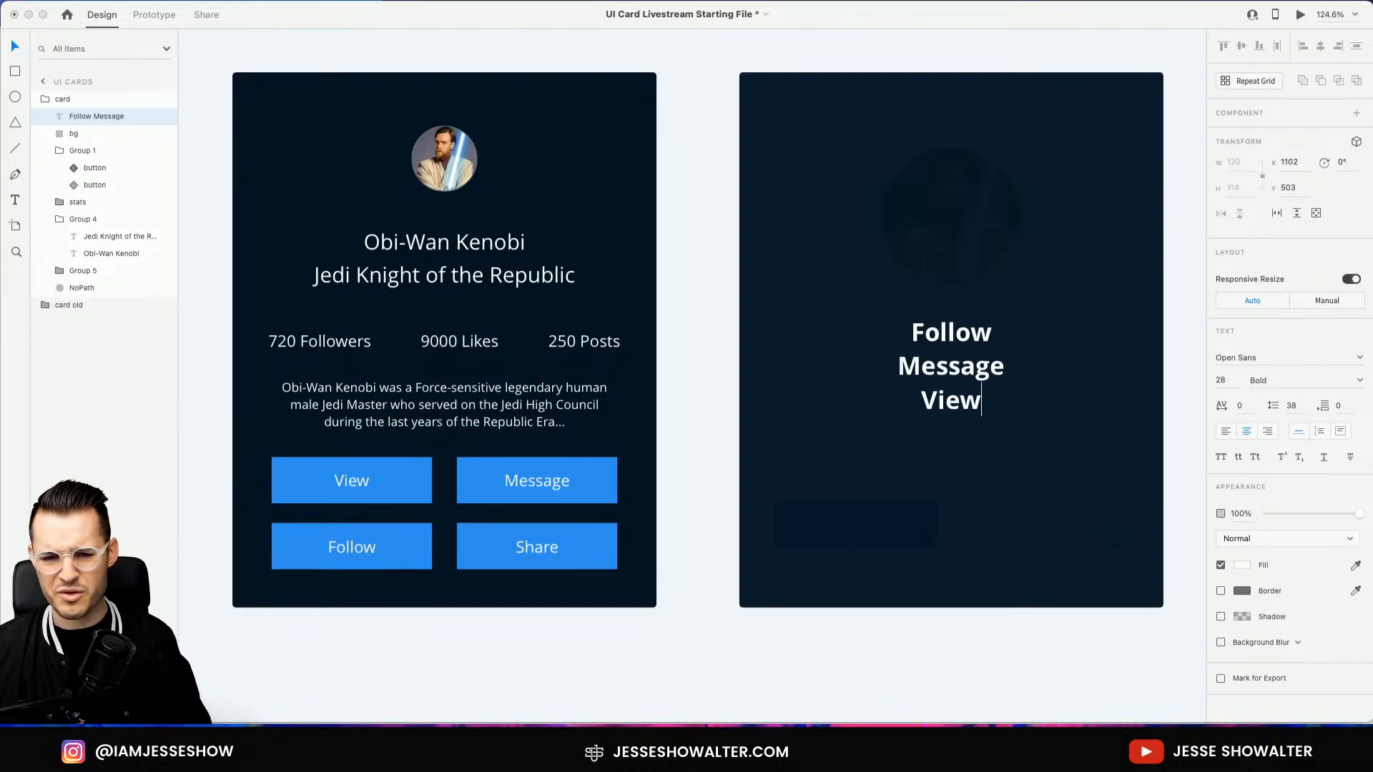
type(" Profile")
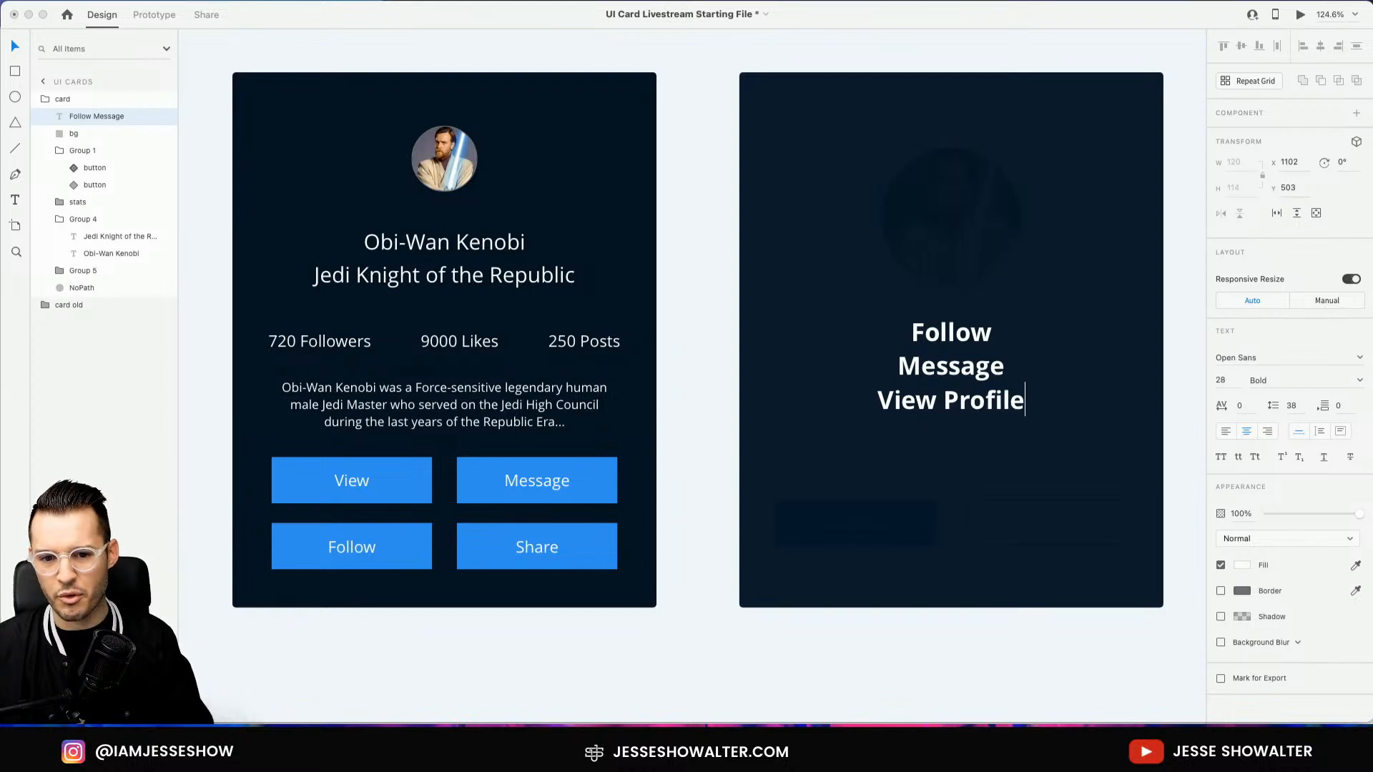
key("Return")
type("Share")
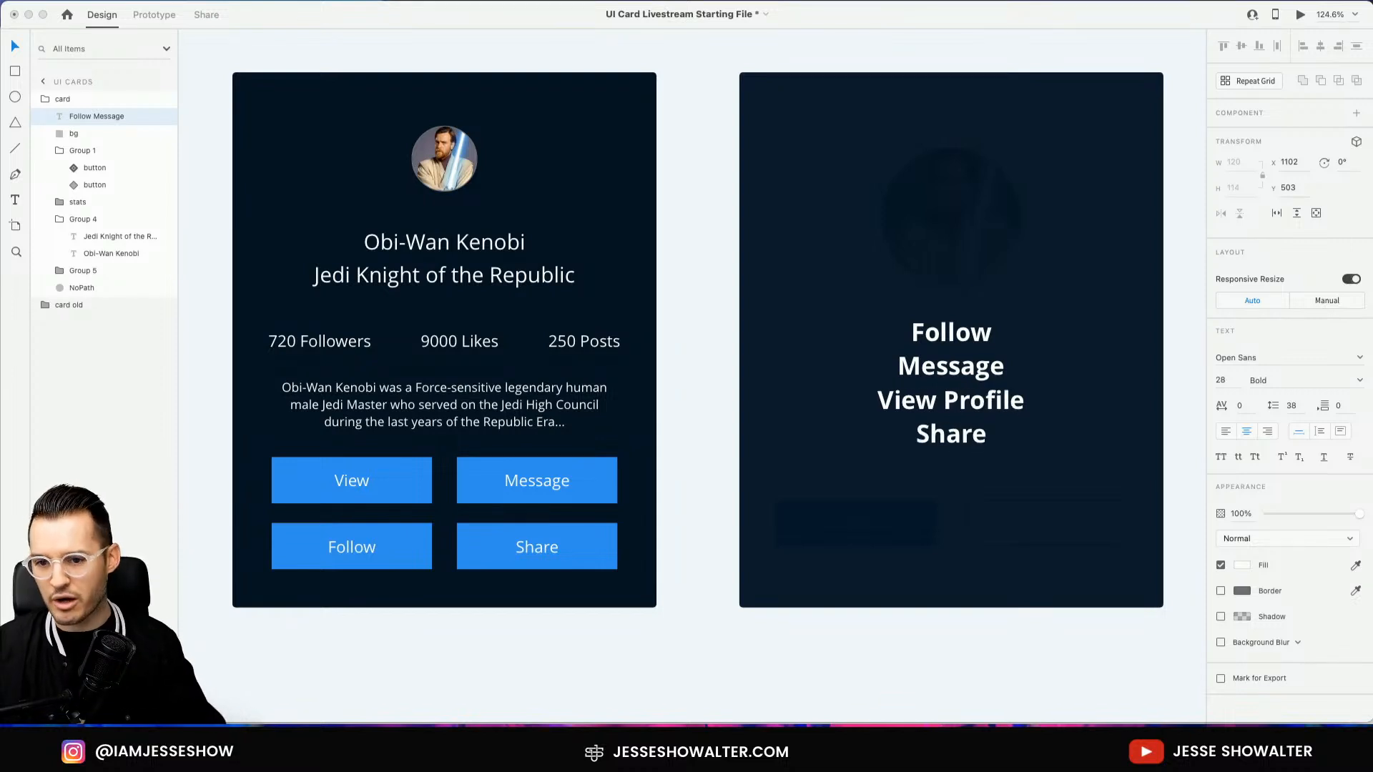
key("Escape")
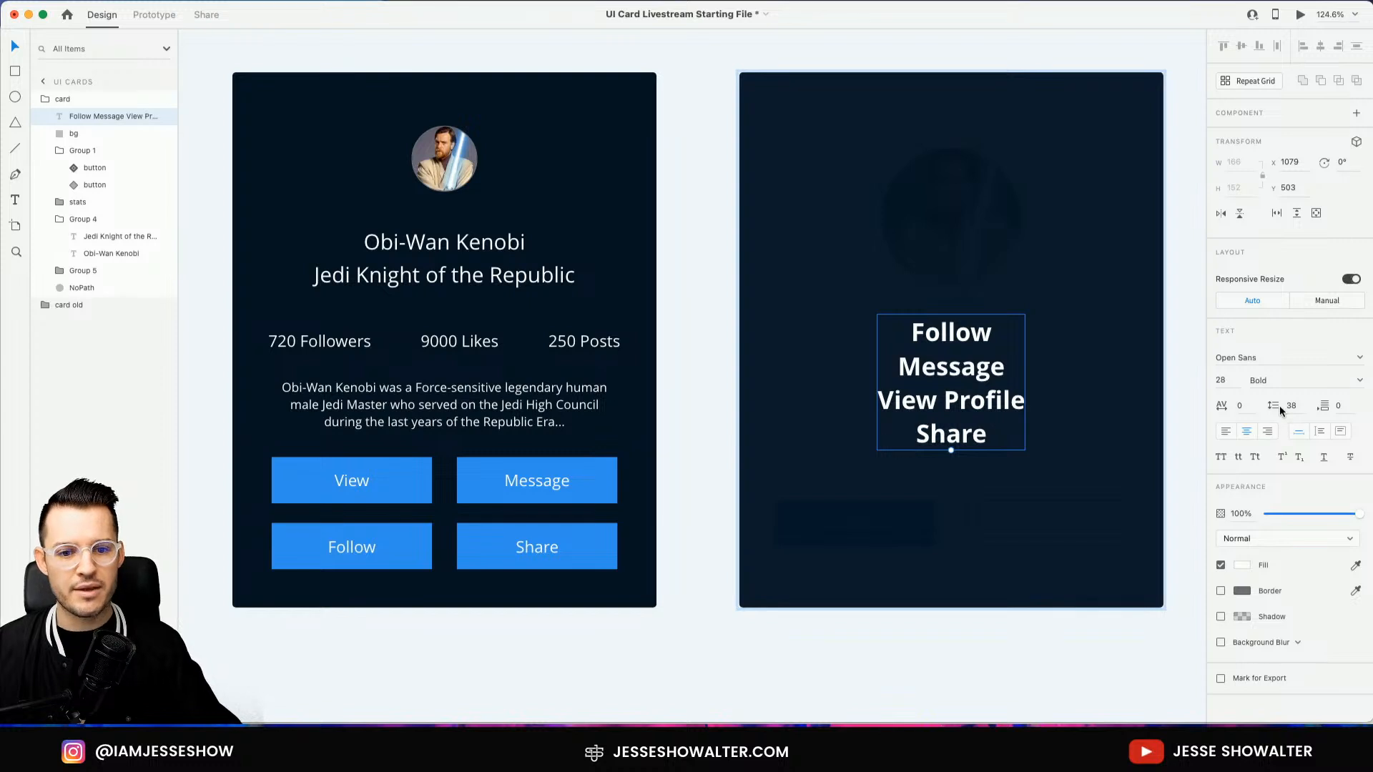
Set the menu text's line spacing to 68 and move it up to Y 411
type("68")
key("Return")
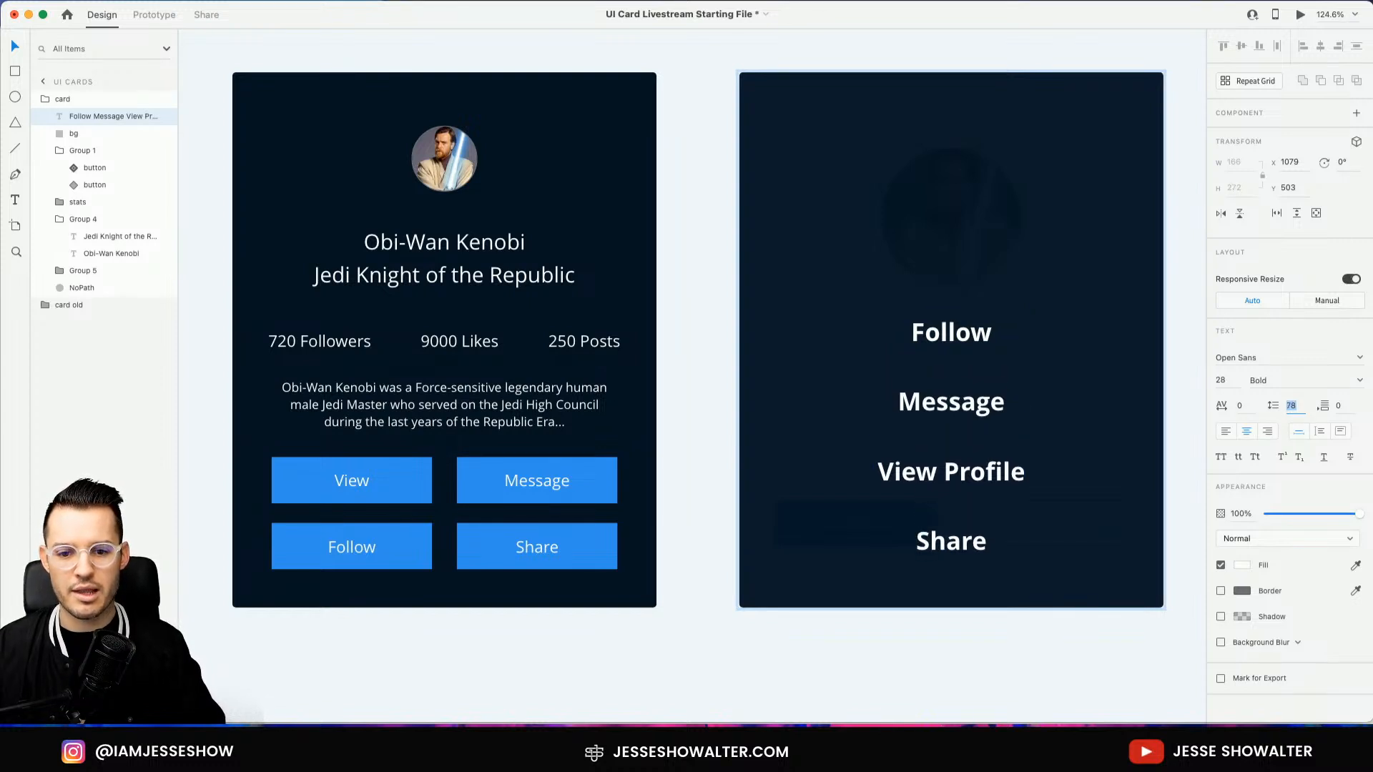
left_click_drag(986, 405, 986, 323)
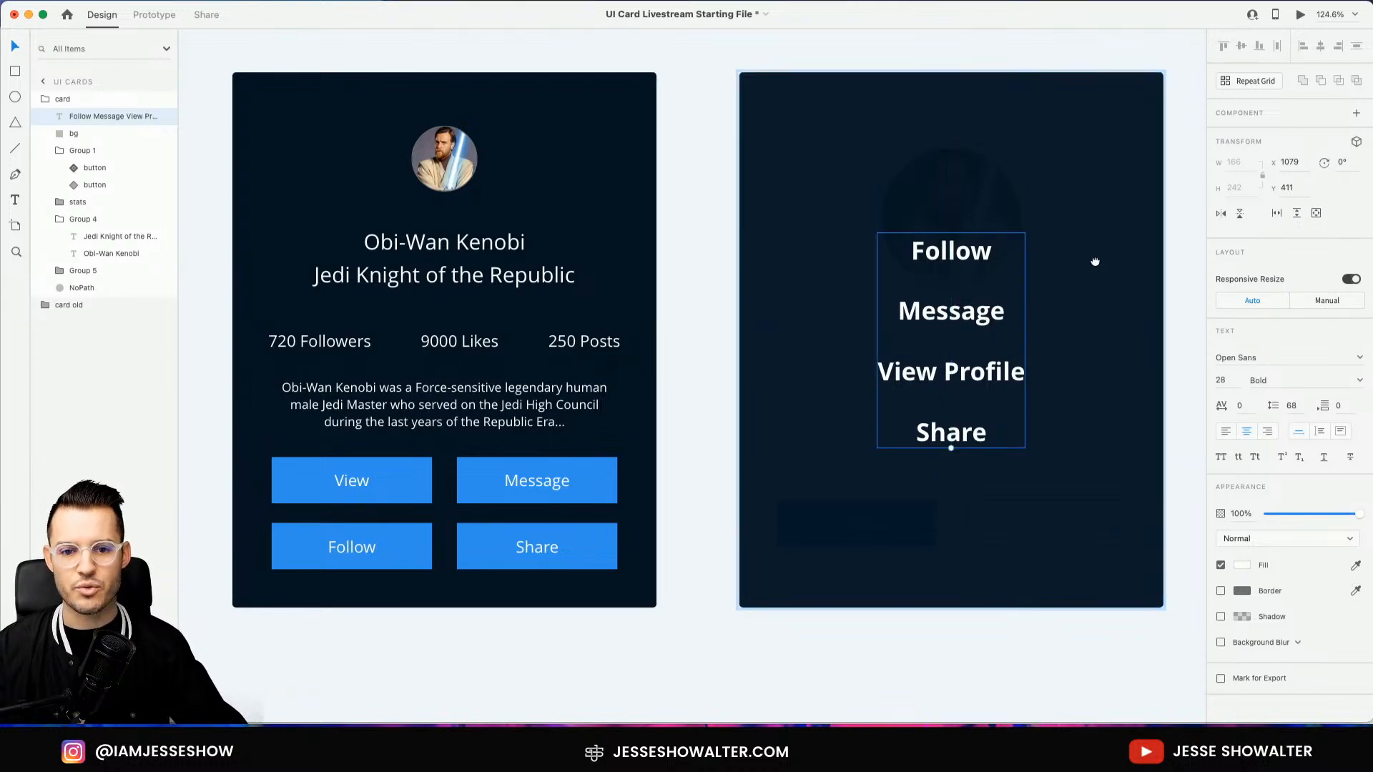
Lower the bg overlay's opacity to 40% to reveal the three dots beneath it
scroll(992, 275, "right", 3)
key("super+plus")
key("super+plus")
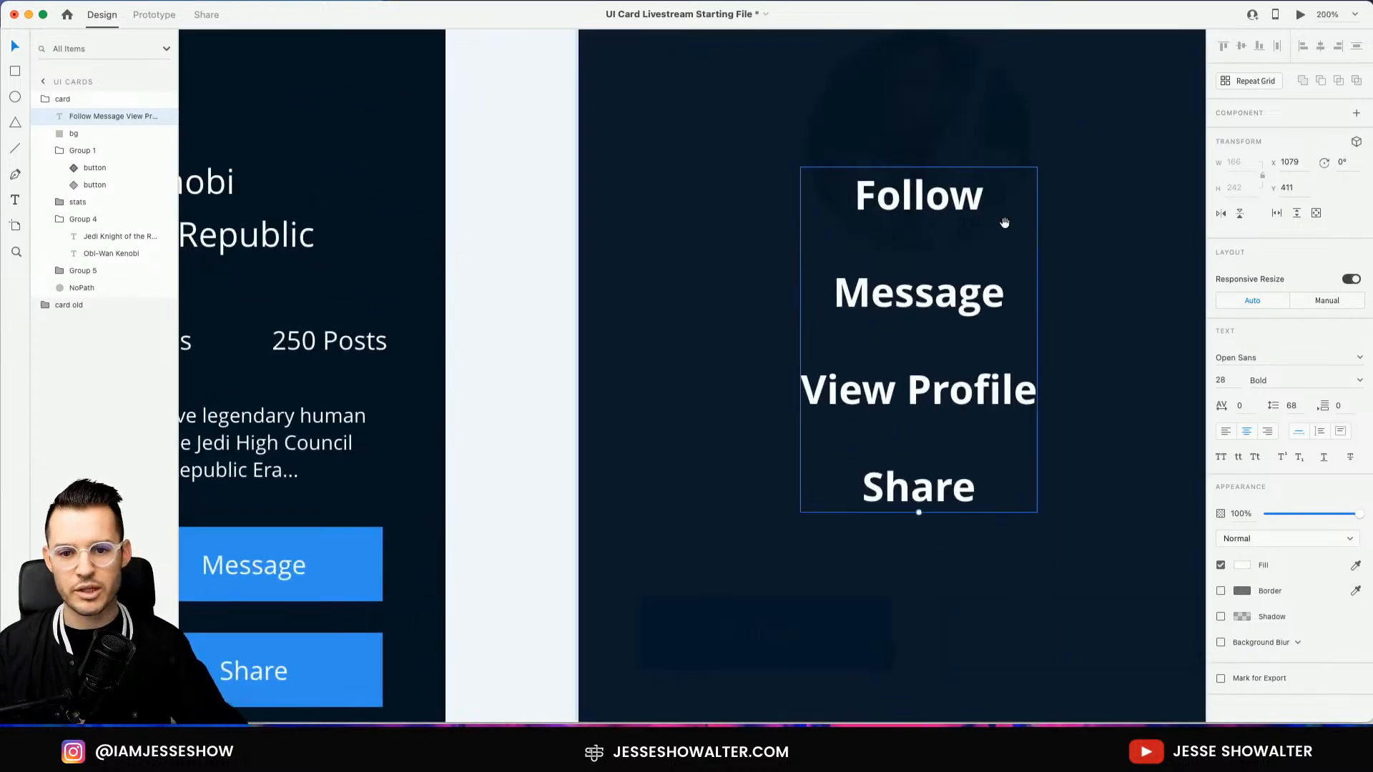
left_click_drag(1006, 221, 667, 421)
left_click(868, 173)
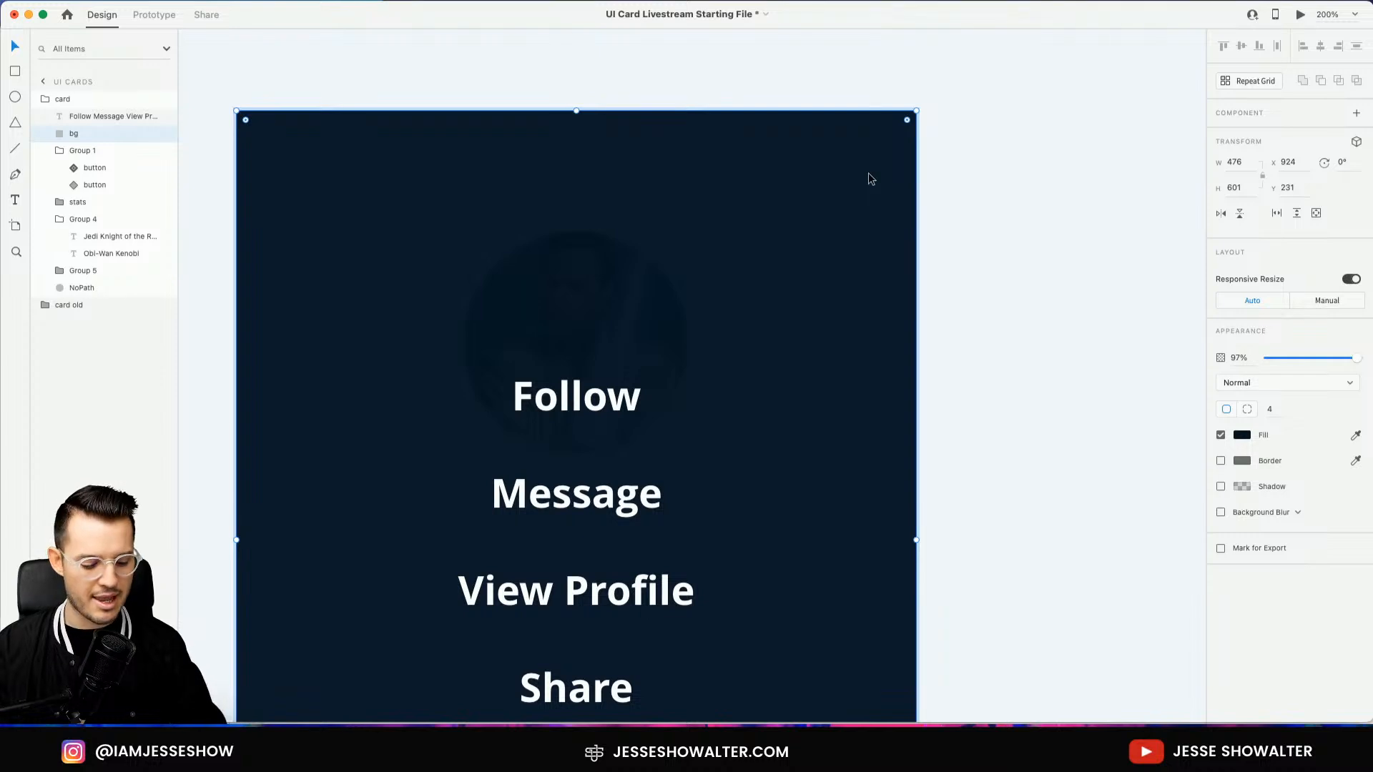
key("super+plus")
key("super+plus")
left_click_drag(868, 173, 798, 400)
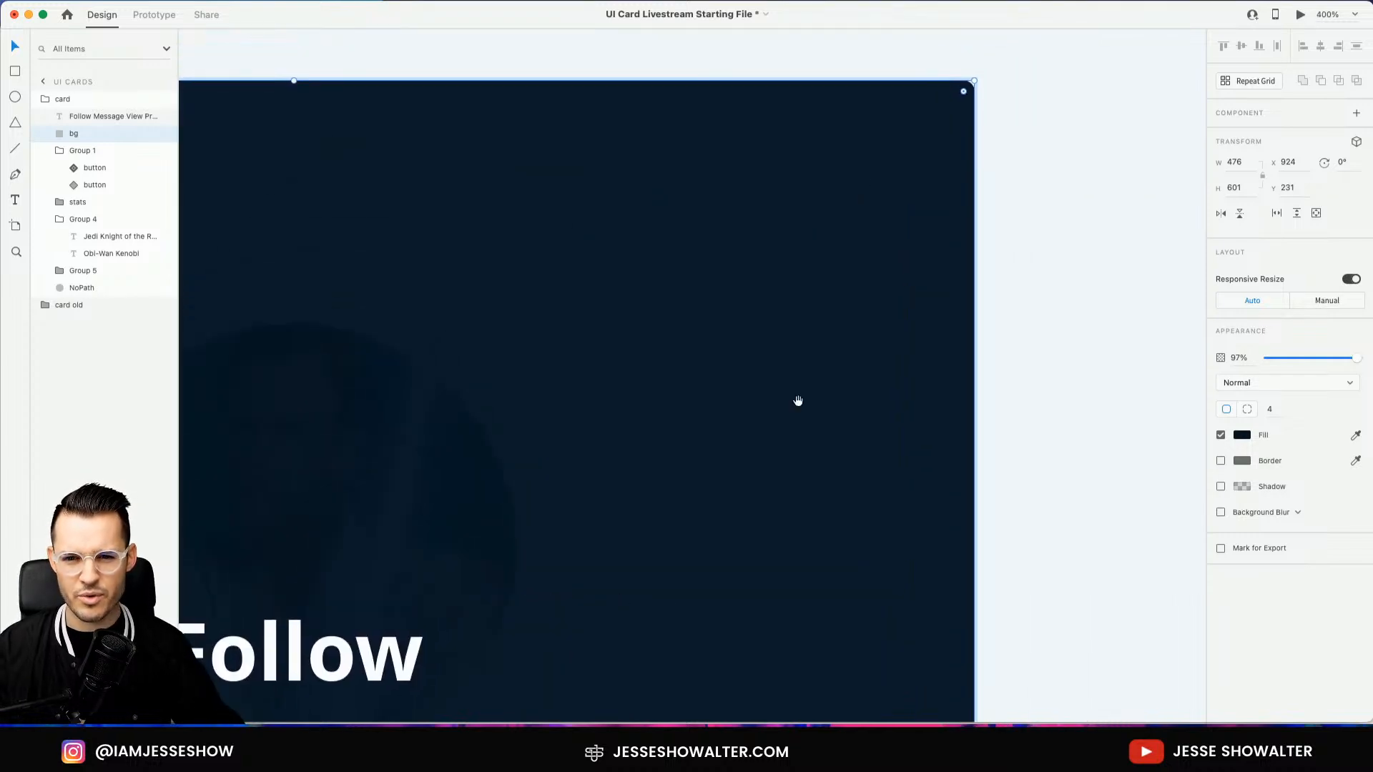
left_click(1308, 359)
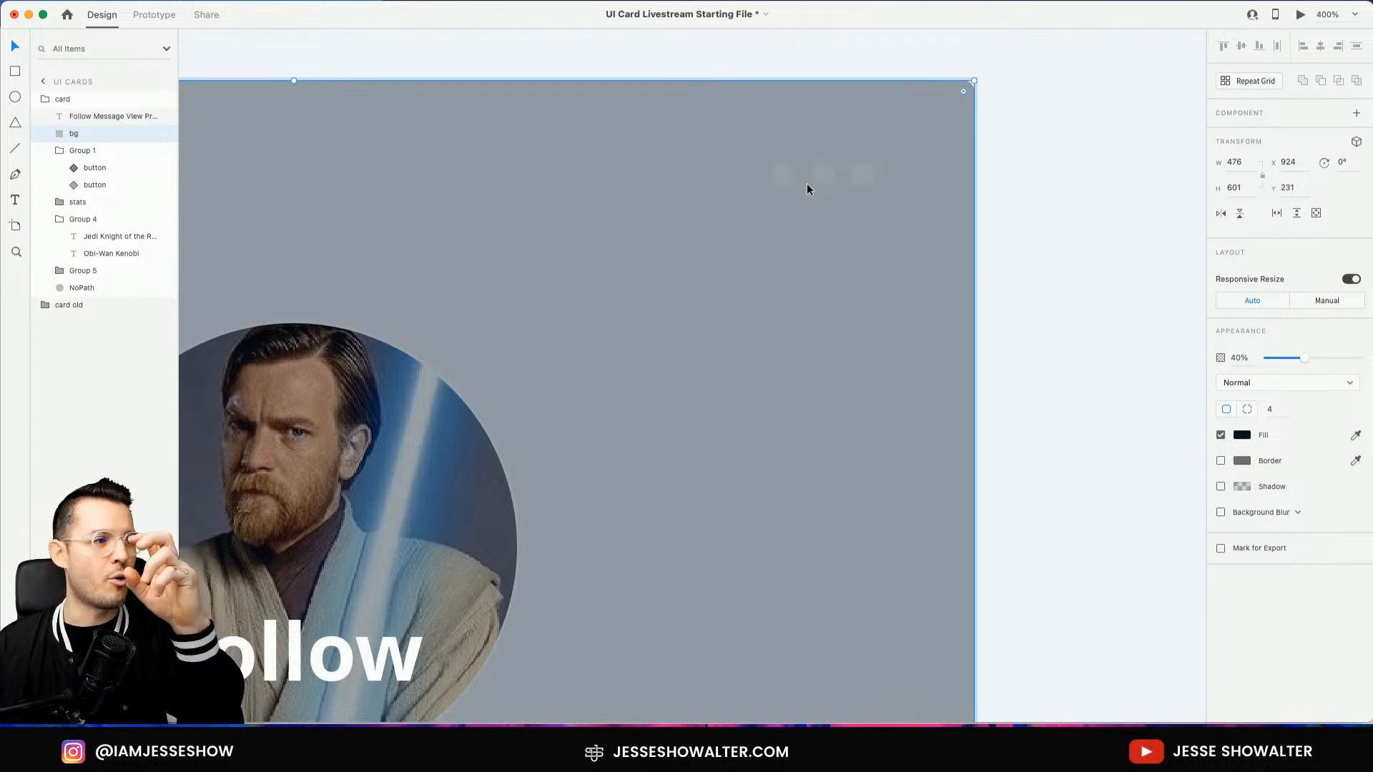
Draw a 32 × 32 diagonal line across the three dots in the card's corner
key("l")
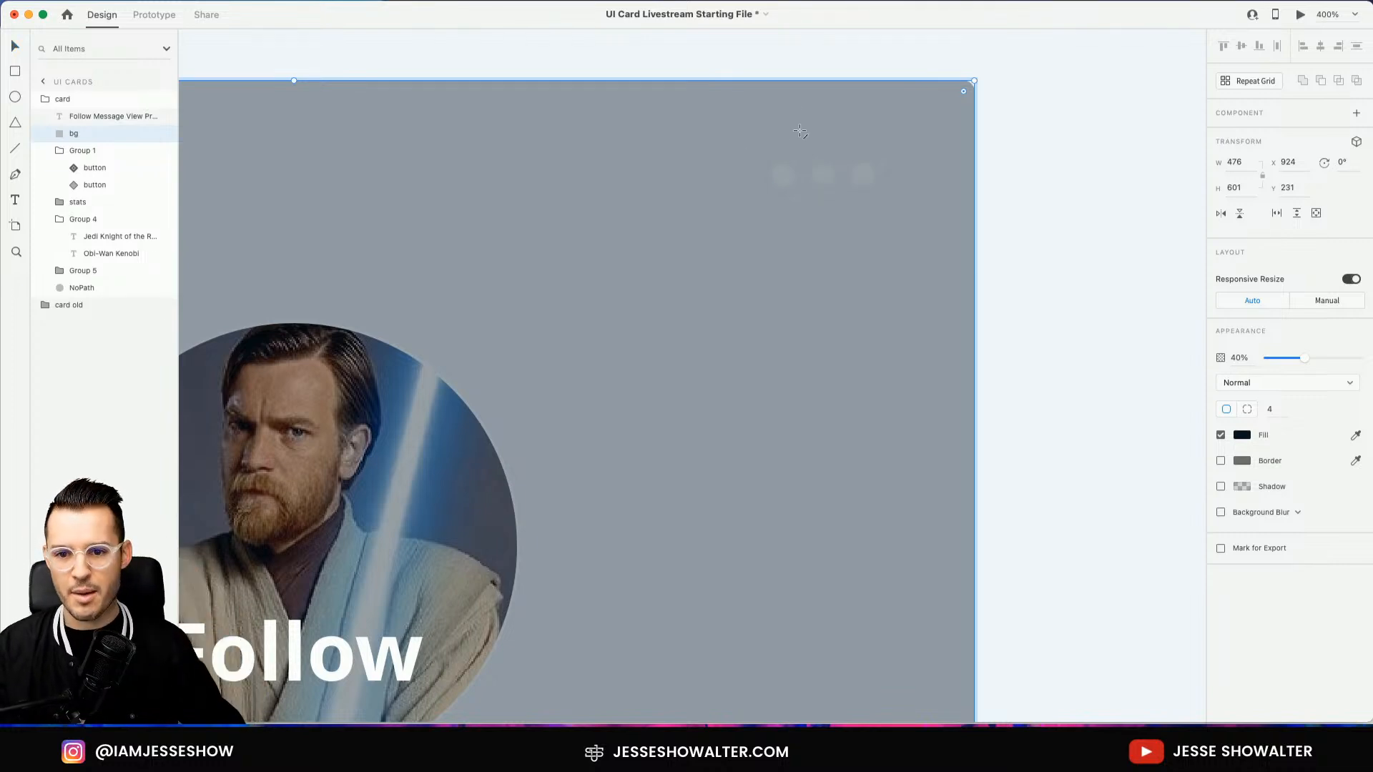
mouse_move(784, 130)
left_mouse_down()
mouse_move(864, 184)
mouse_move(876, 221)
mouse_move(834, 188)
left_mouse_up()
key("v")
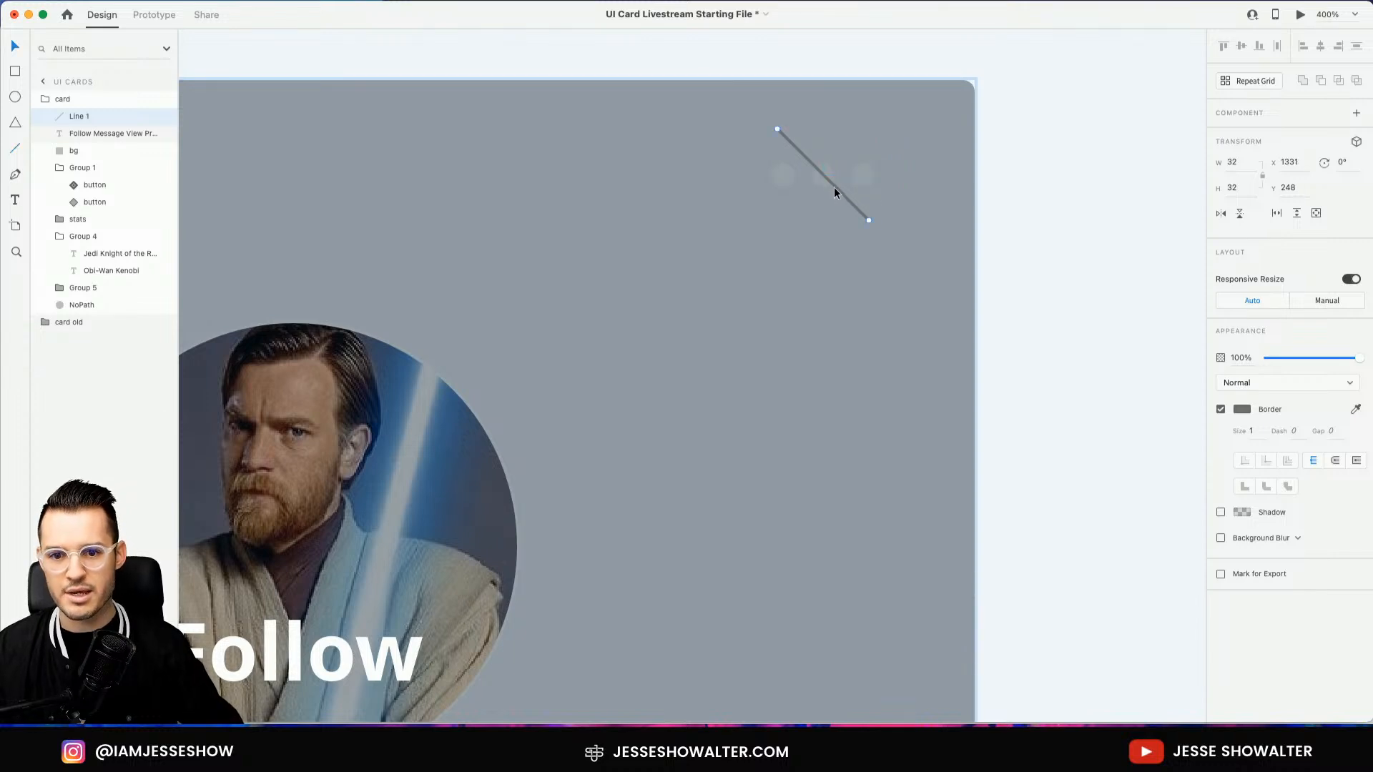
Give the diagonal line a white (#FFFFFF) border of size 3 with round caps
left_click(1242, 412)
left_click_drag(1144, 386, 1045, 302)
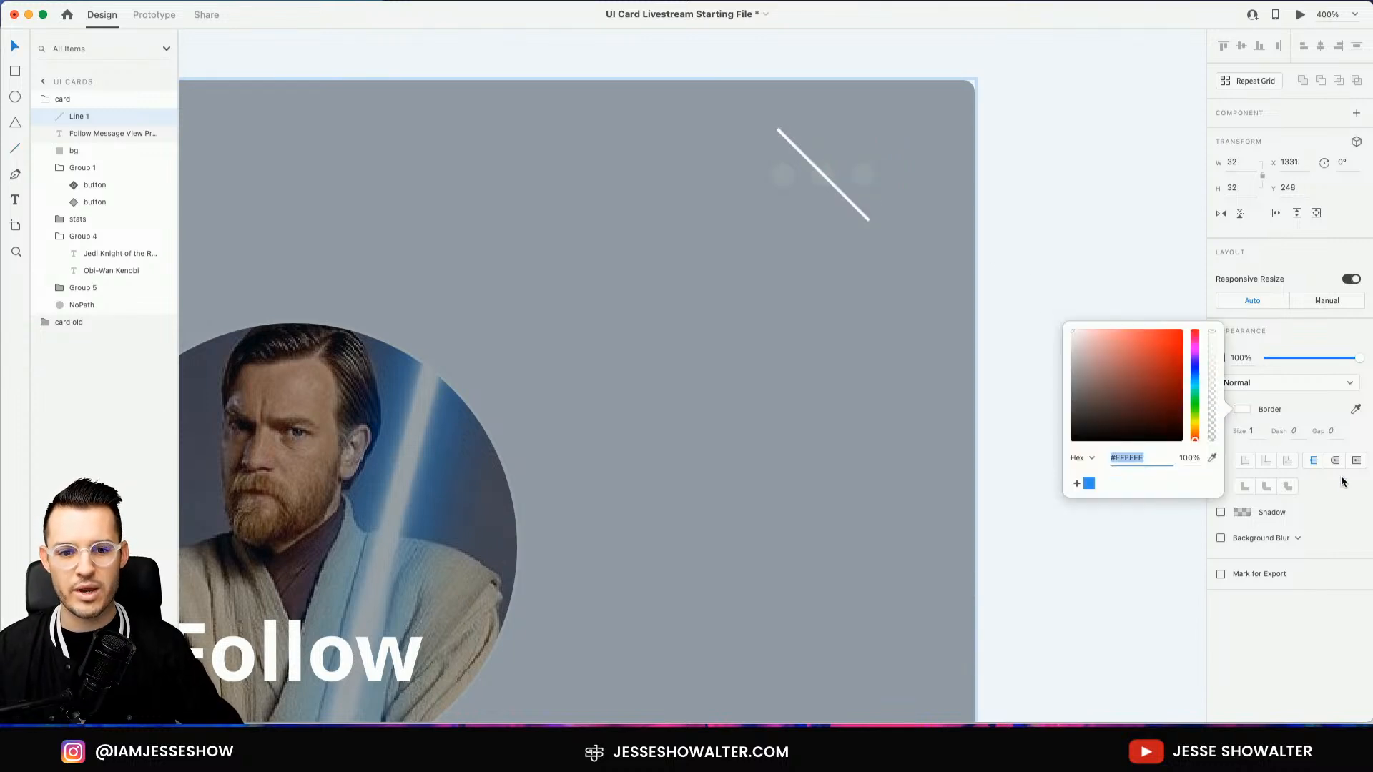
left_click(1263, 433)
key("Up")
key("Up")
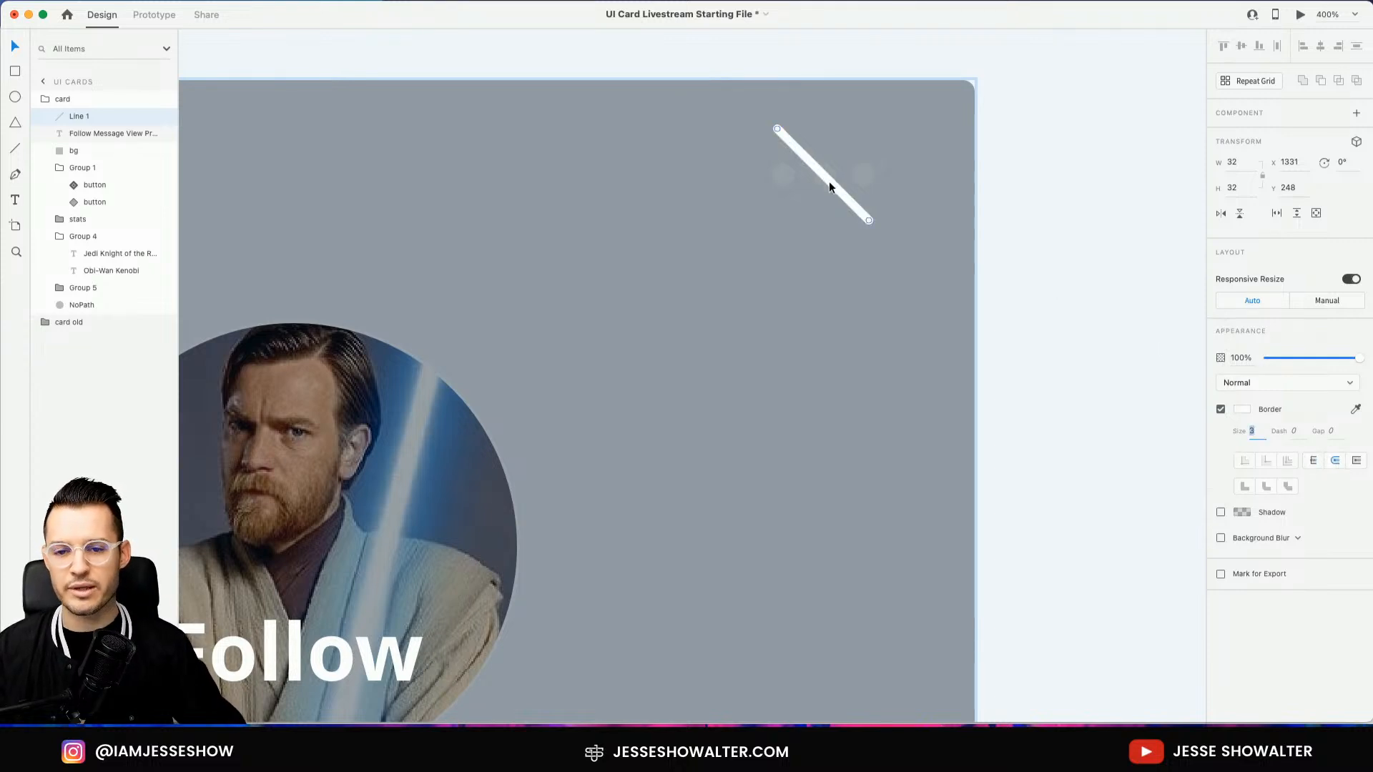
key("Return")
Form an X with a horizontally flipped copy of the line, and group both lines under the name "x"
key("super+d")
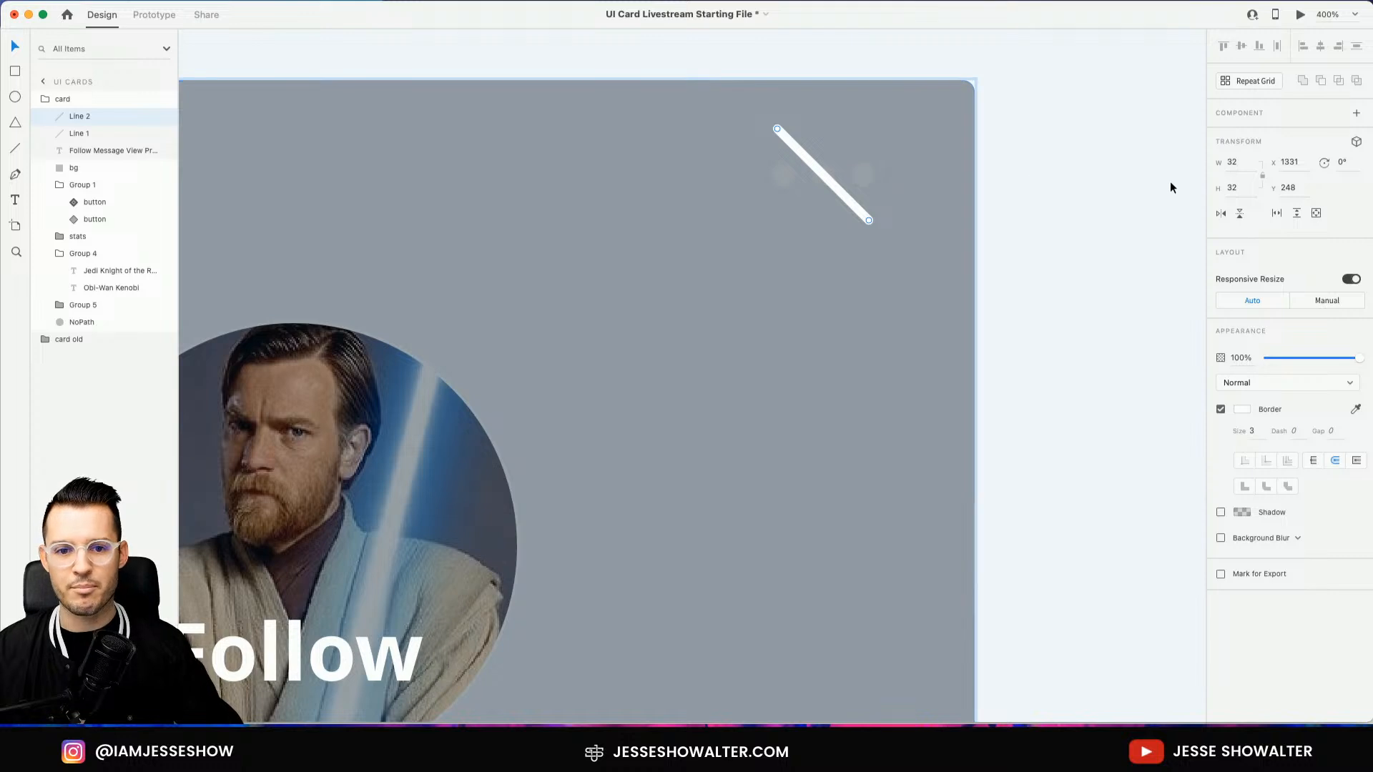
left_click(1221, 215)
left_click(857, 210, "shift")
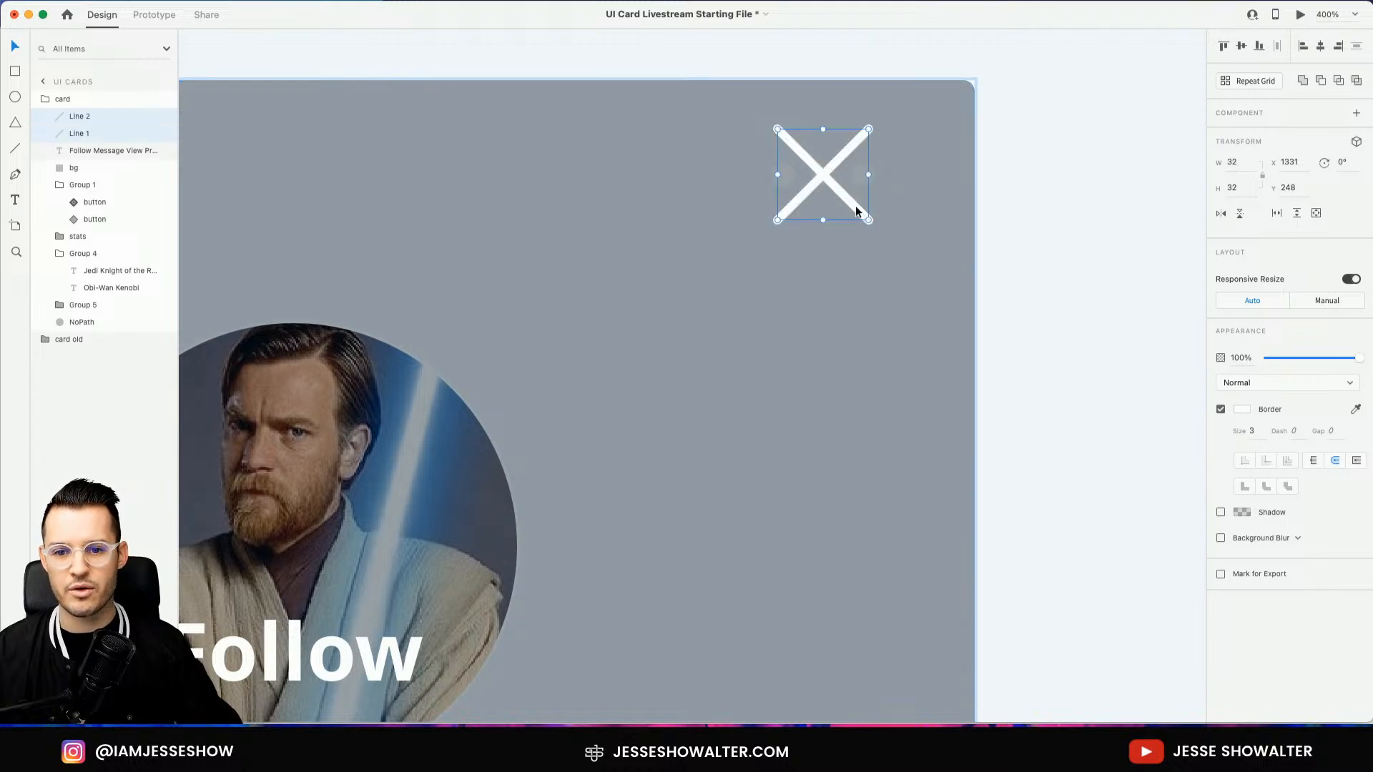
key("super+g")
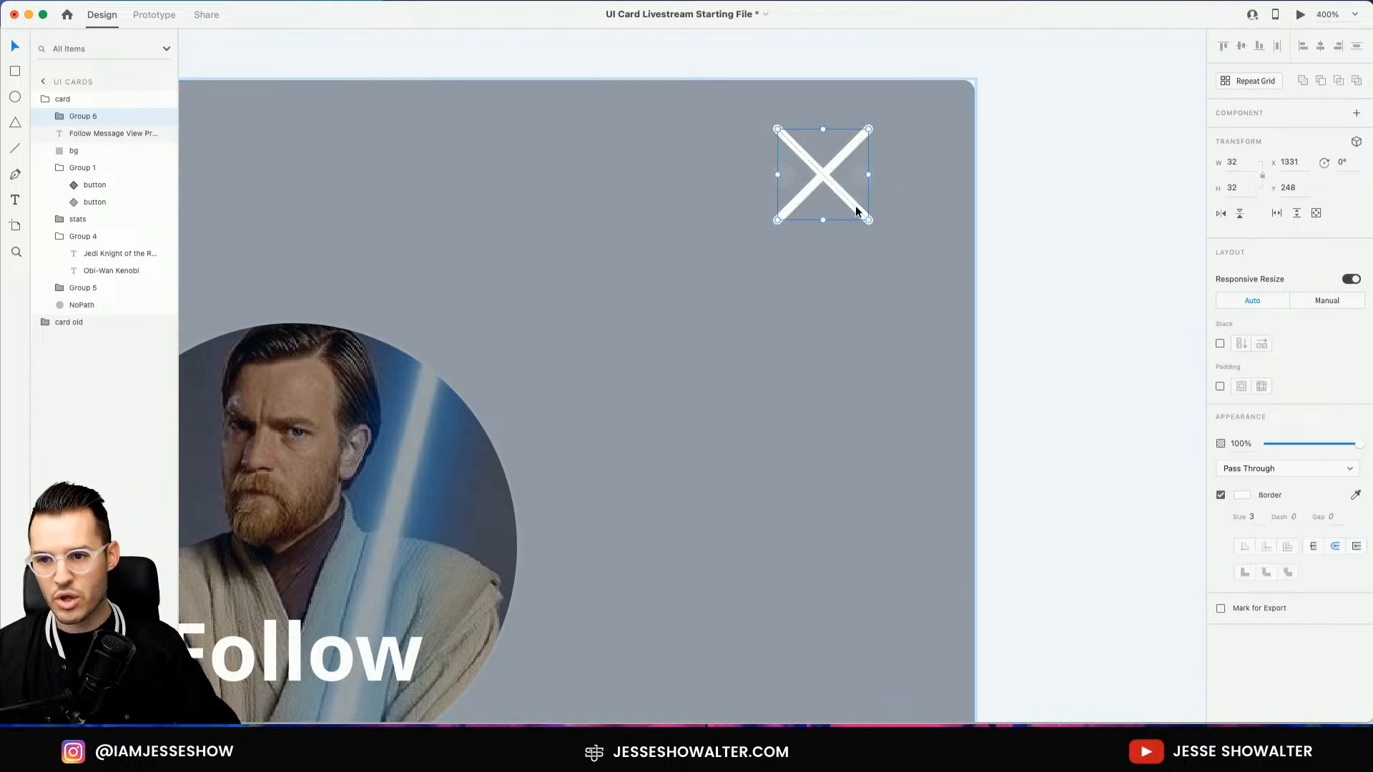
double_click(79, 116)
type("x")
key("Return")
Raise the opacity of the overlay's bg layer to 97%
left_click(767, 331)
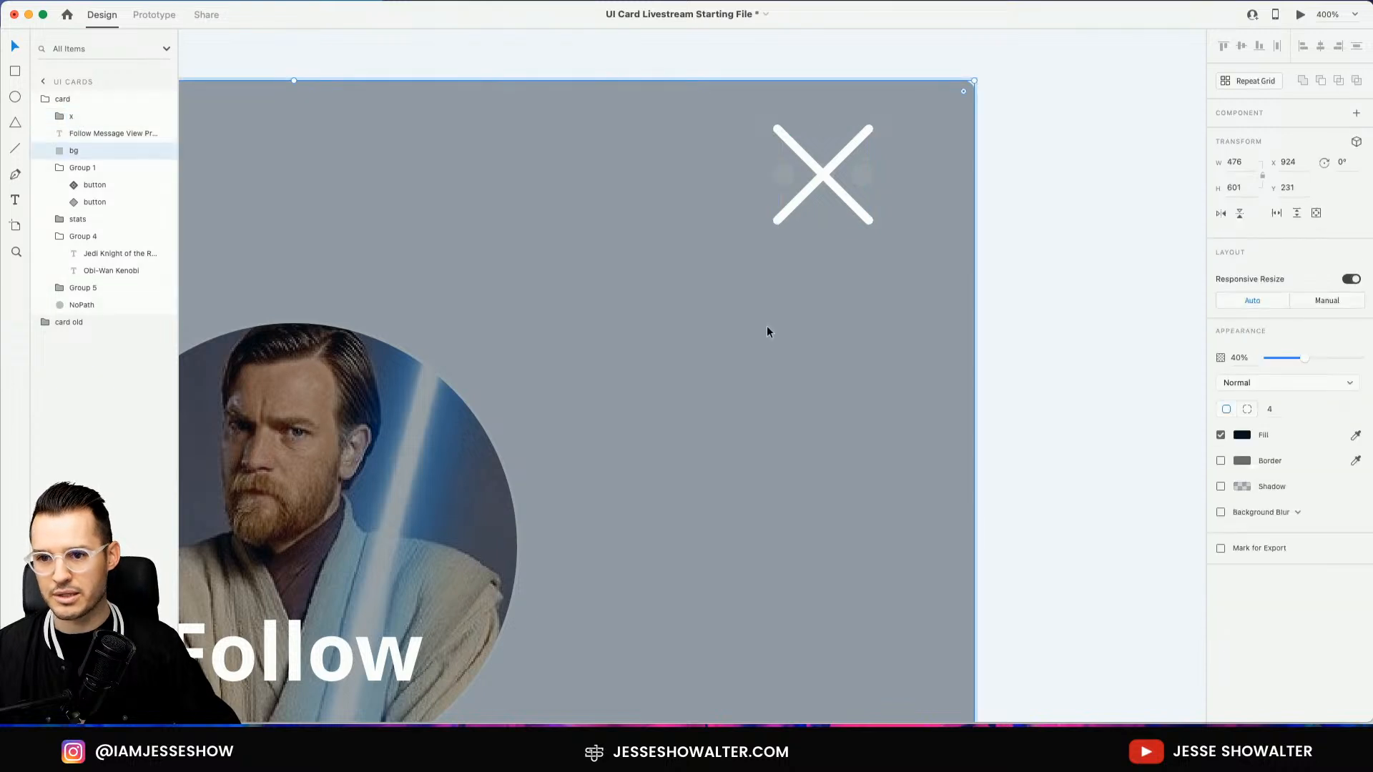
left_click_drag(1305, 359, 1352, 365)
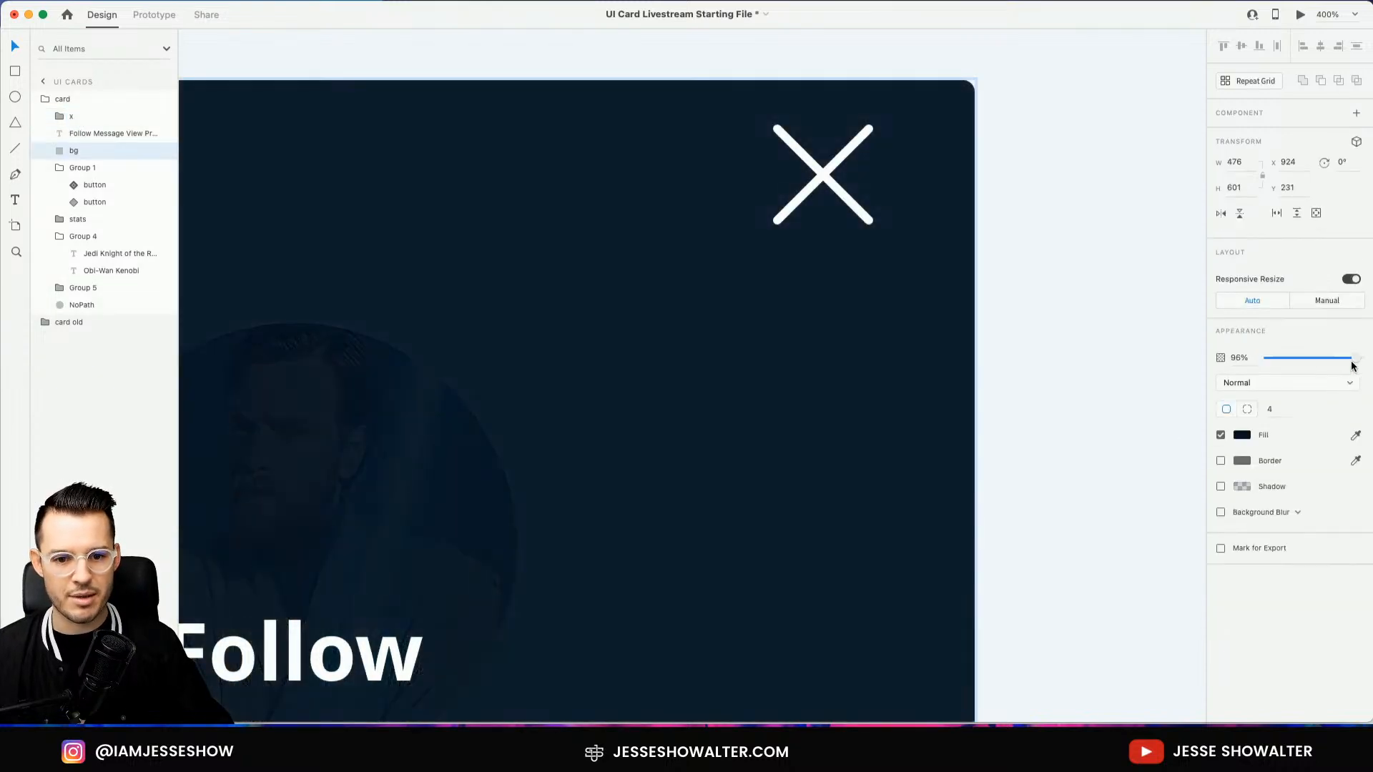
left_click(1085, 327)
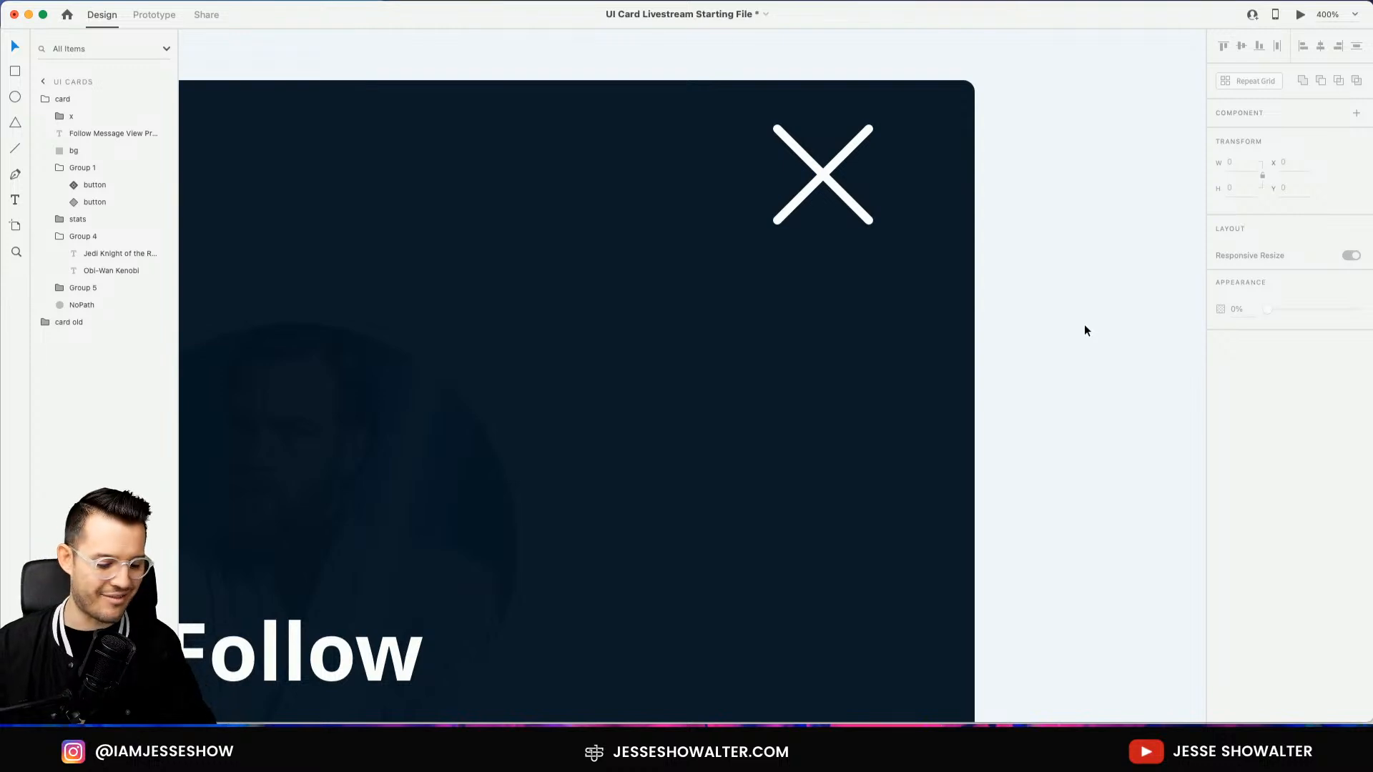
Shrink the x icon proportionally around its centre to 16 × 16
key("super+minus")
key("super+minus")
key("super+minus")
scroll(1190, 294, "down", 5)
scroll(1189, 294, "left", 3)
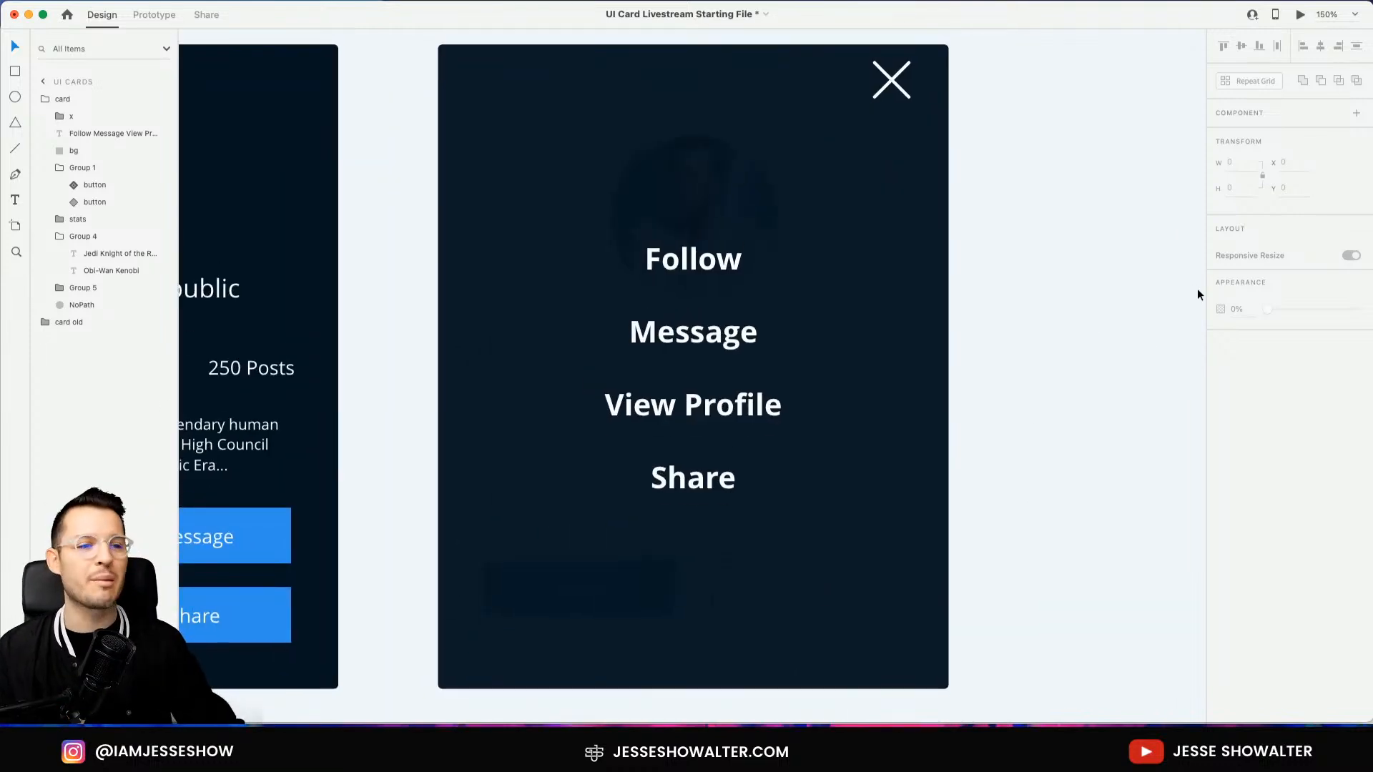
scroll(1131, 355, "left", 2)
scroll(1132, 354, "up", 1)
scroll(1132, 355, "left", 1)
scroll(1132, 354, "up", 1)
left_click(804, 363)
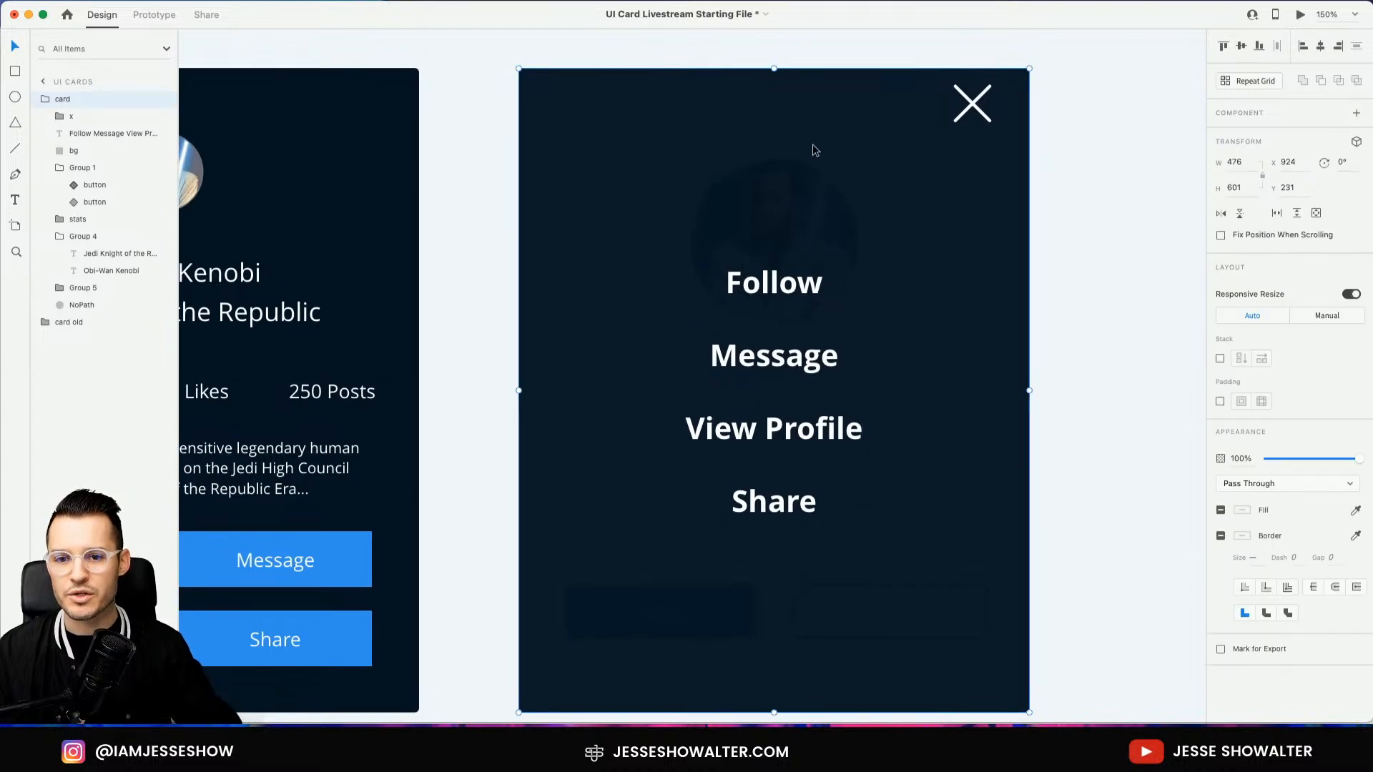
double_click(976, 106)
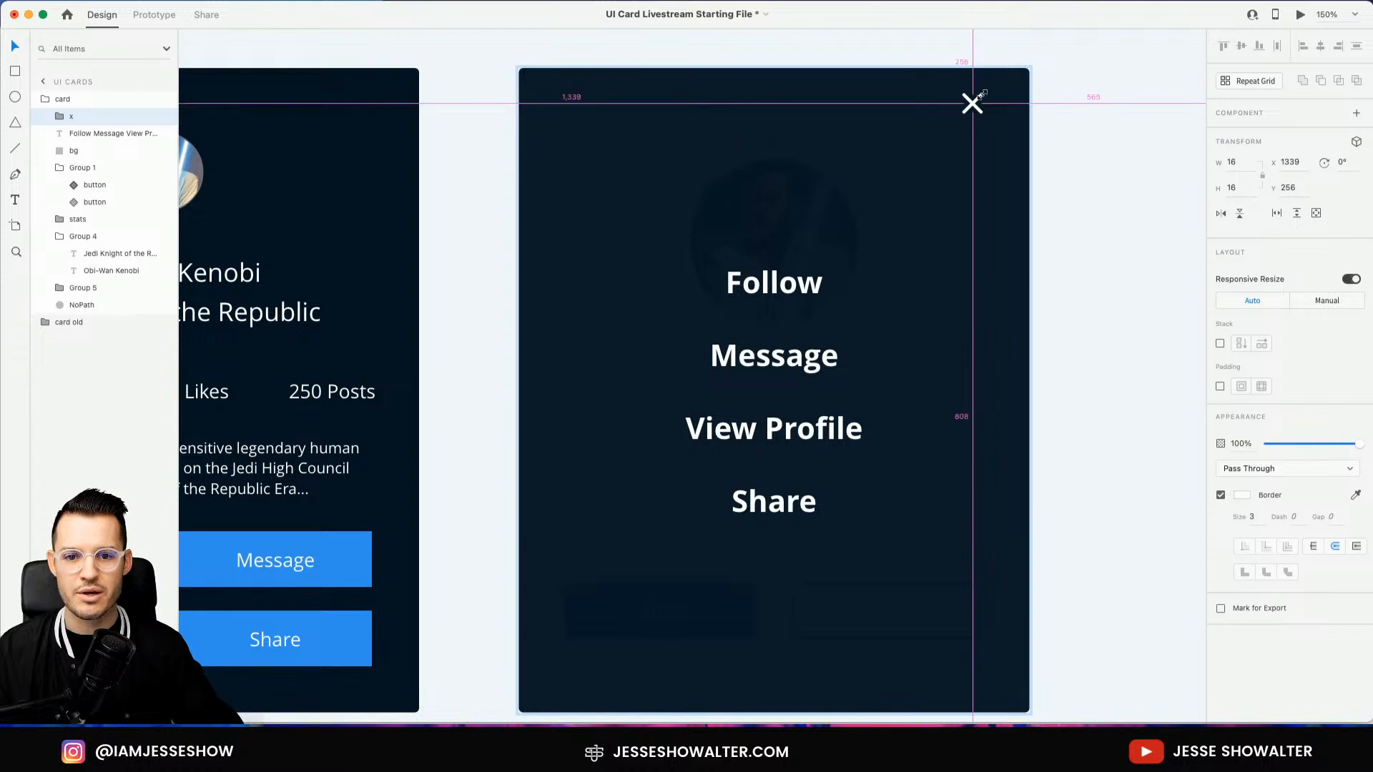
left_click(1061, 148)
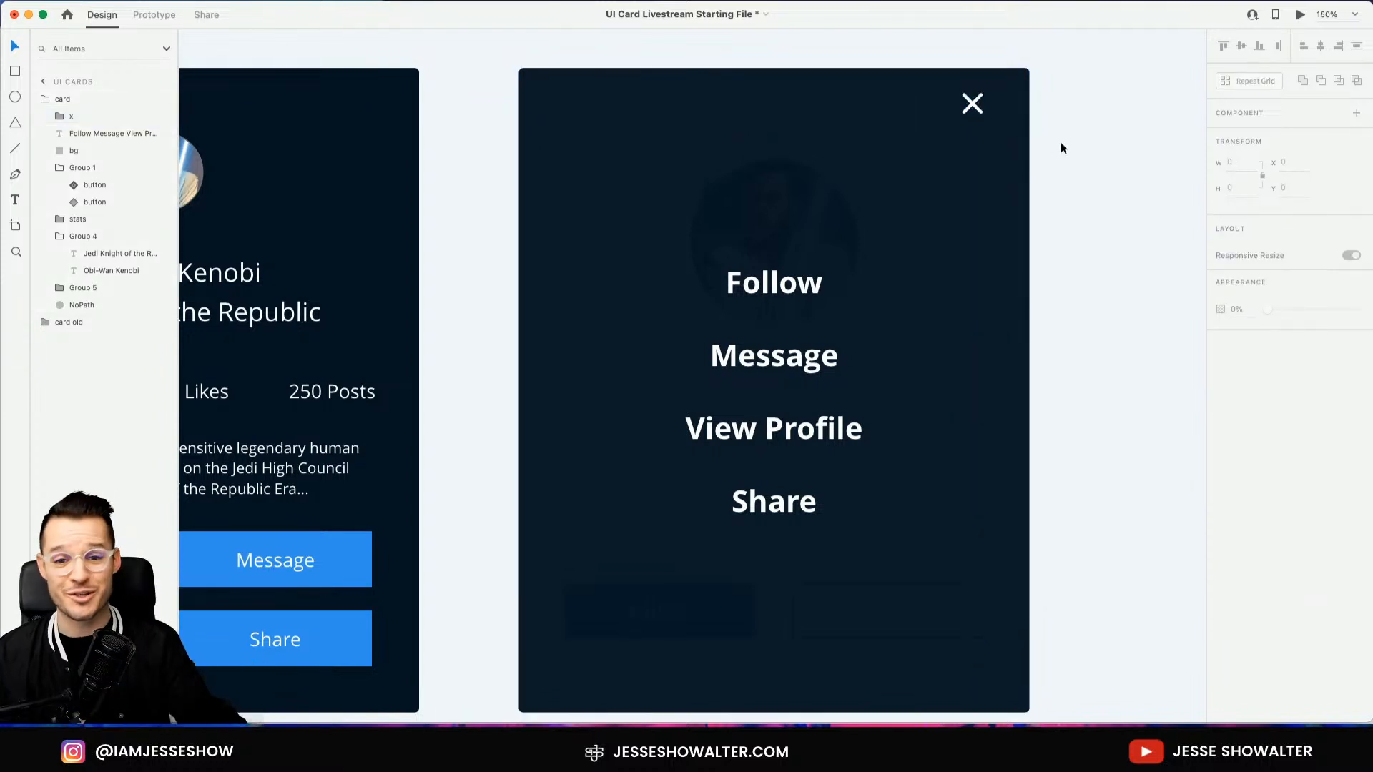
Move the x icon down to Y 265
scroll(1051, 143, "left", 2)
scroll(1051, 143, "up", 1)
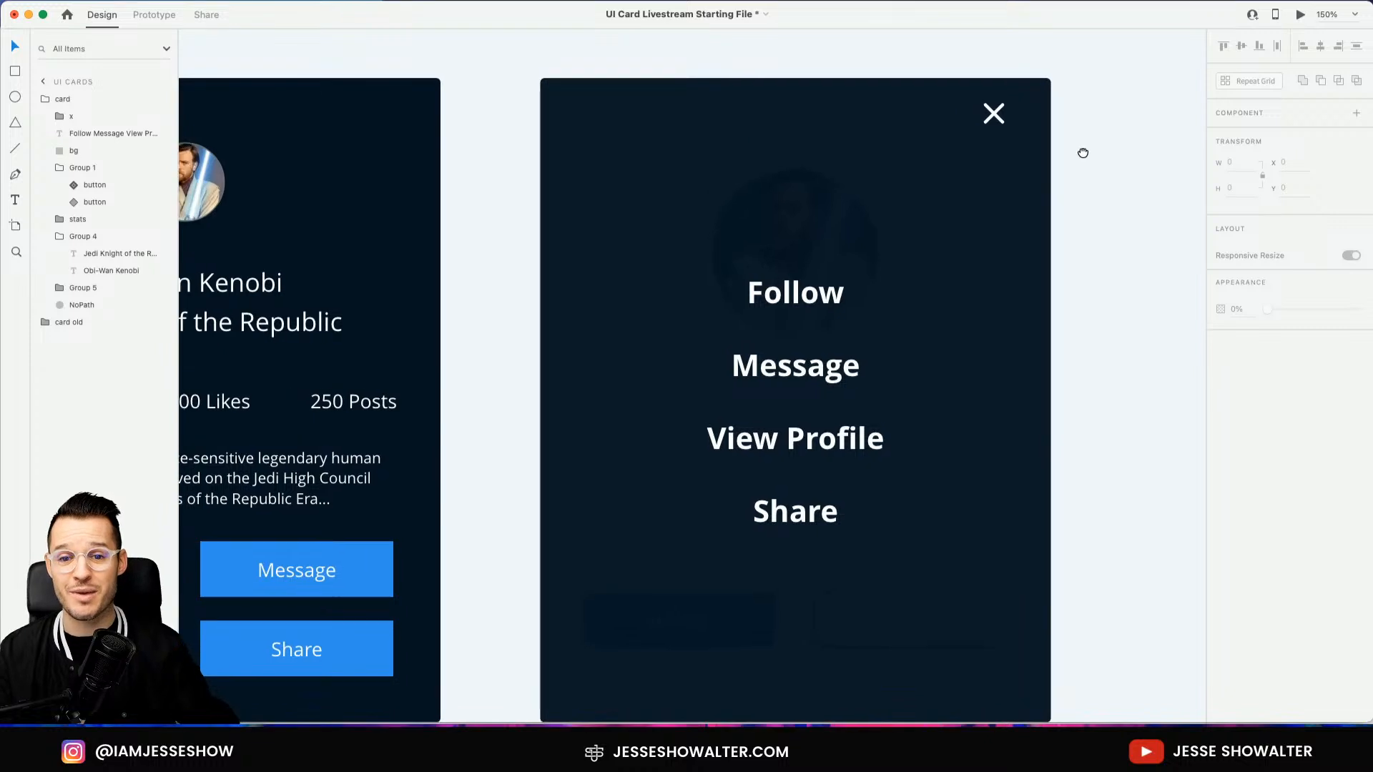
left_click(1007, 118)
key("shift+Down")
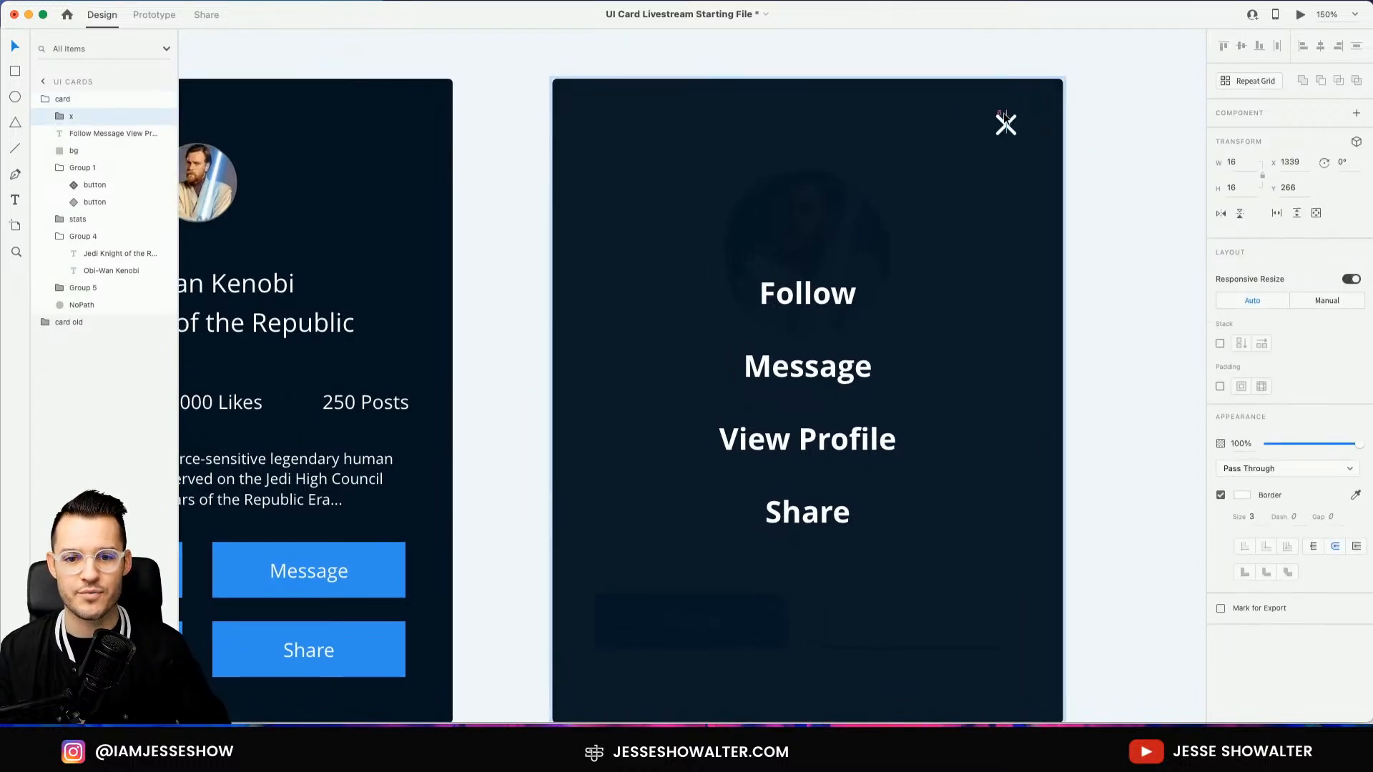
key("Up")
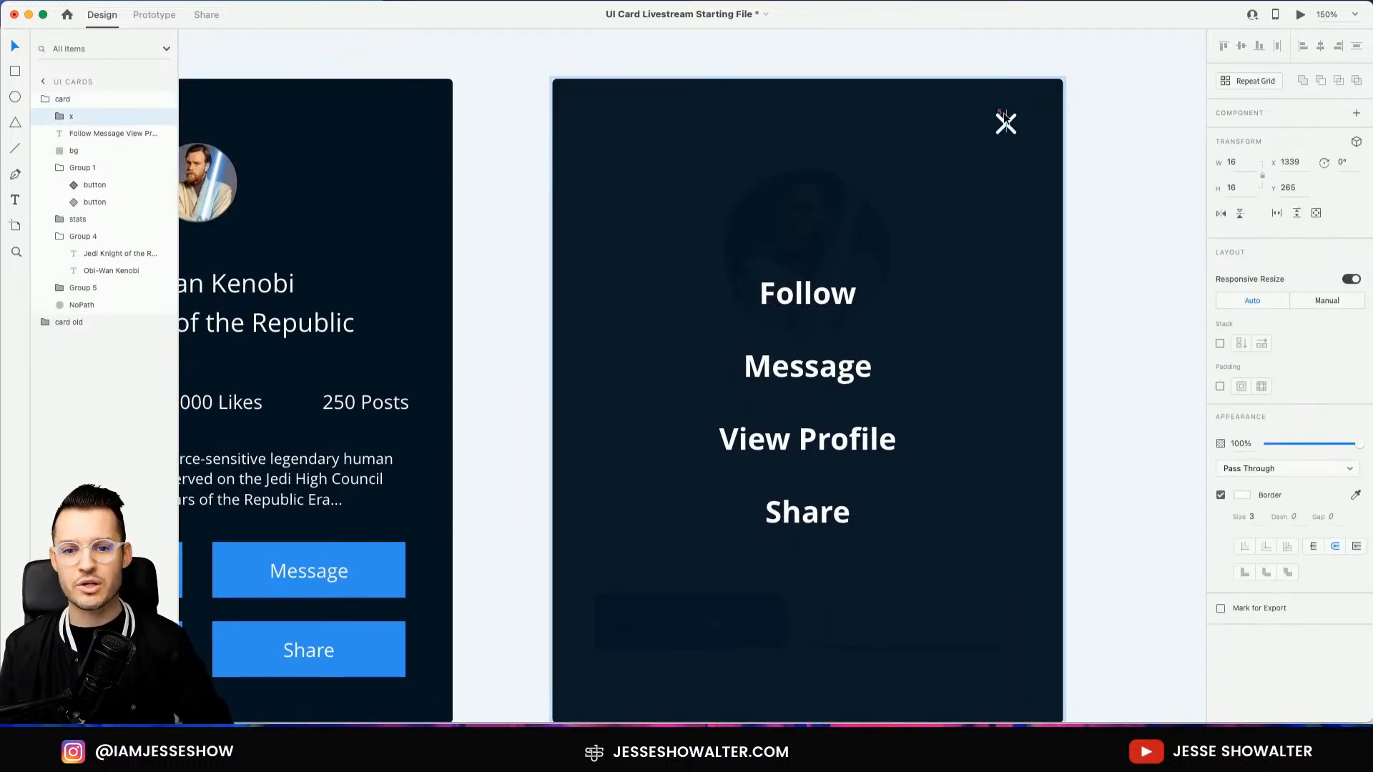
Group the x icon, menu text and bg layer, and name the group "overlay"
left_click(80, 153, "shift")
key("super+g")
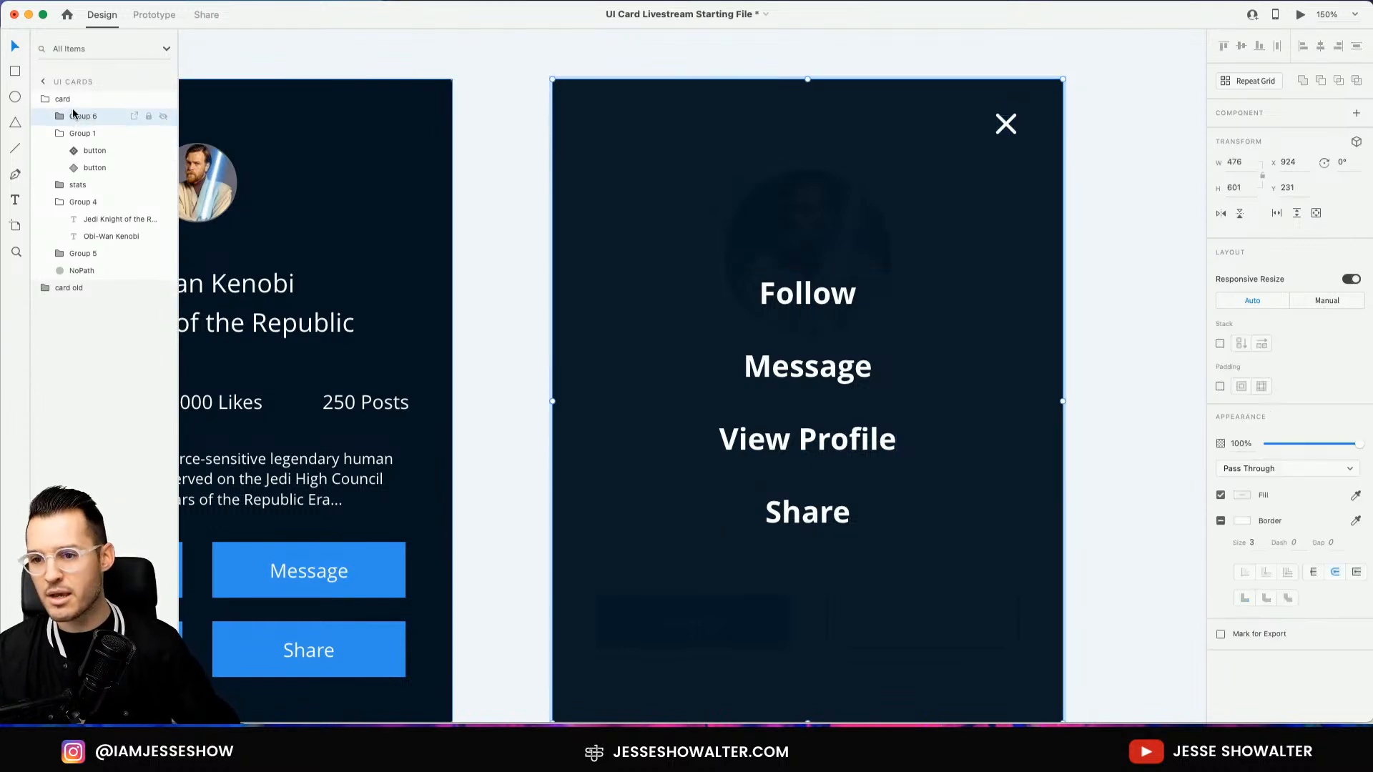
double_click(79, 116)
type("overl")
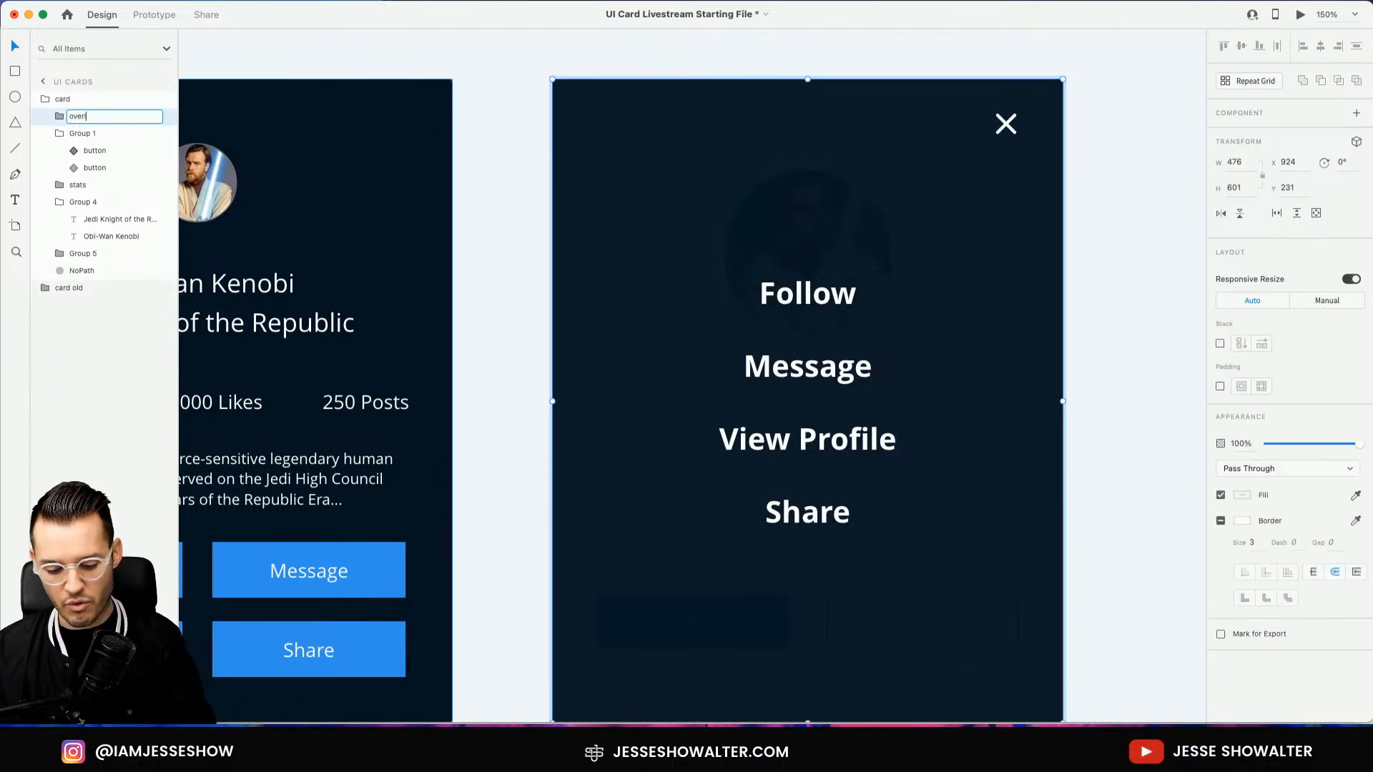
type("ay")
key("Return")
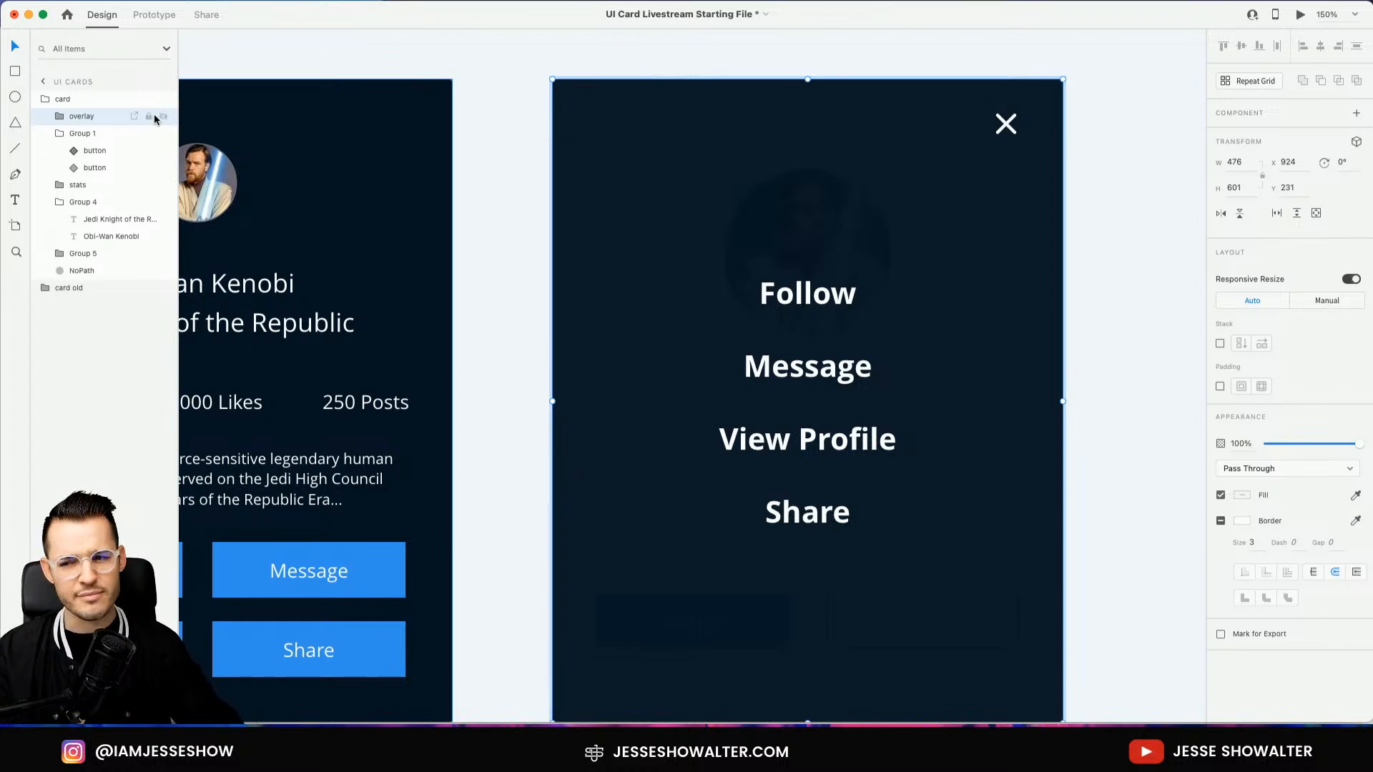
Collapse the card's inner groups and turn the whole card into a component, checking it among the document assets
left_click(59, 134)
left_click(59, 168)
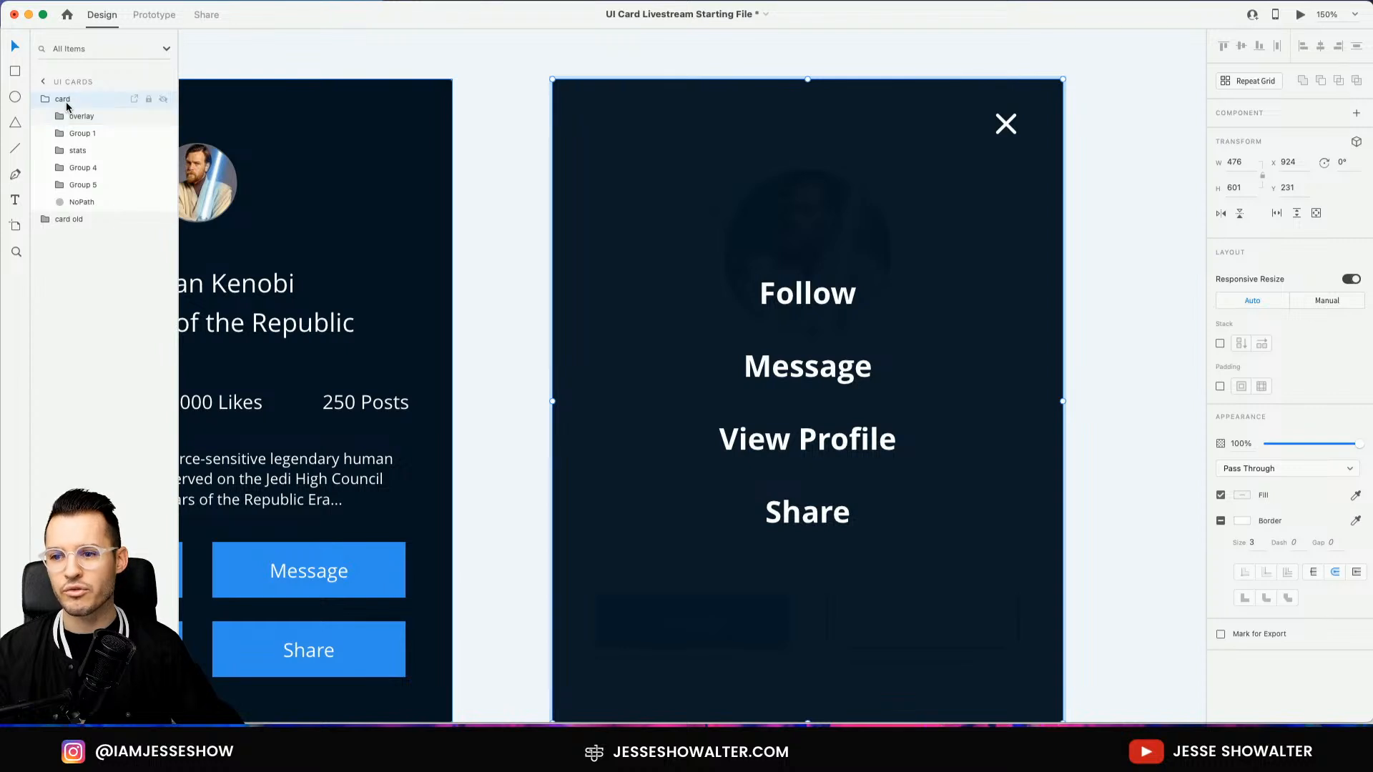
key("super+k")
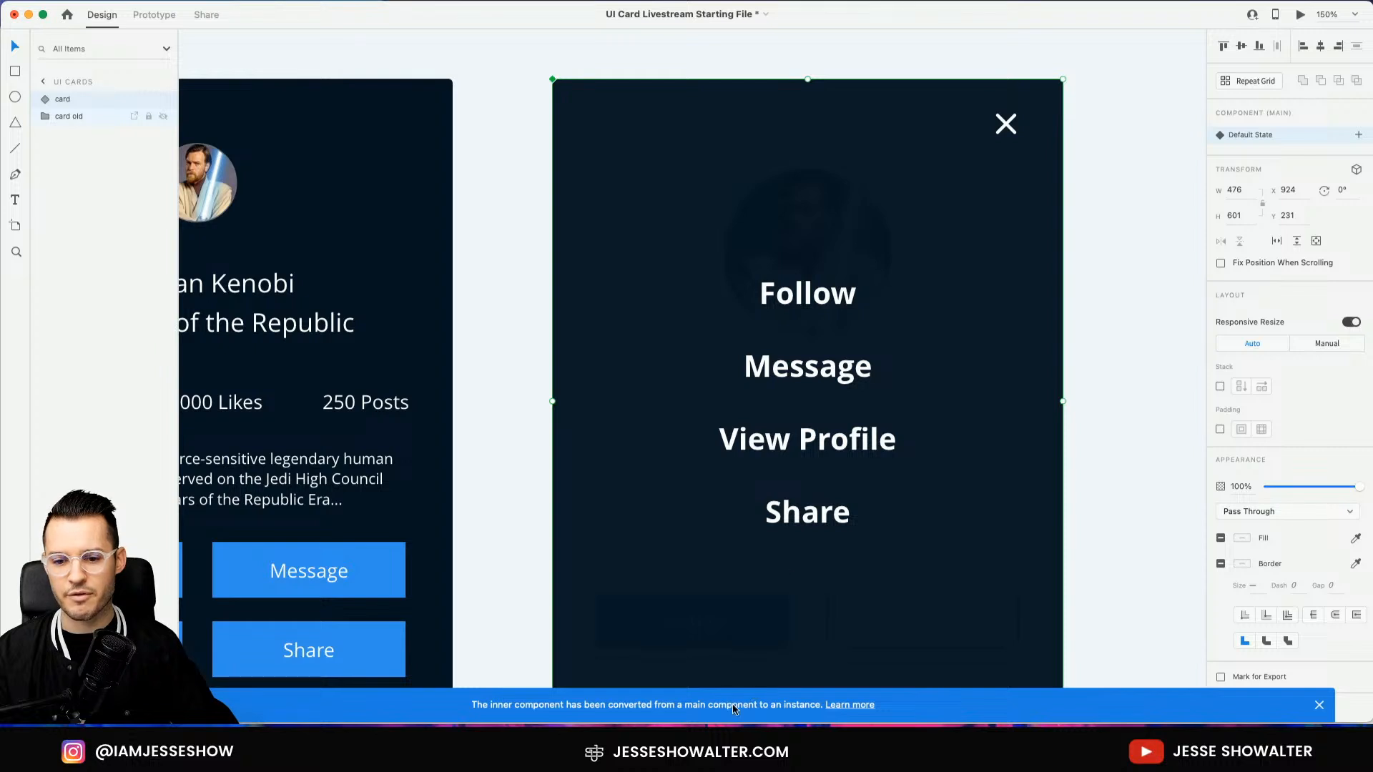
left_click(1319, 707)
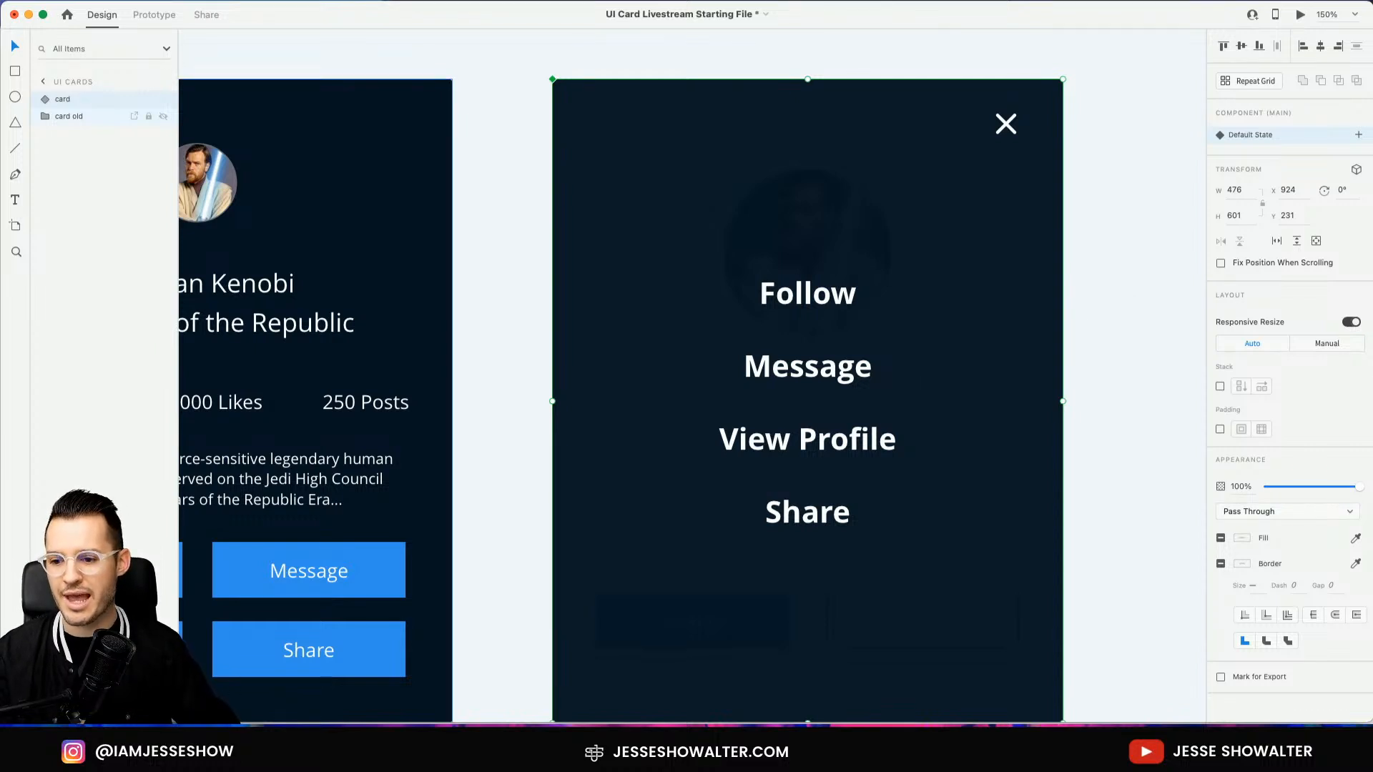
key("super+shift+y")
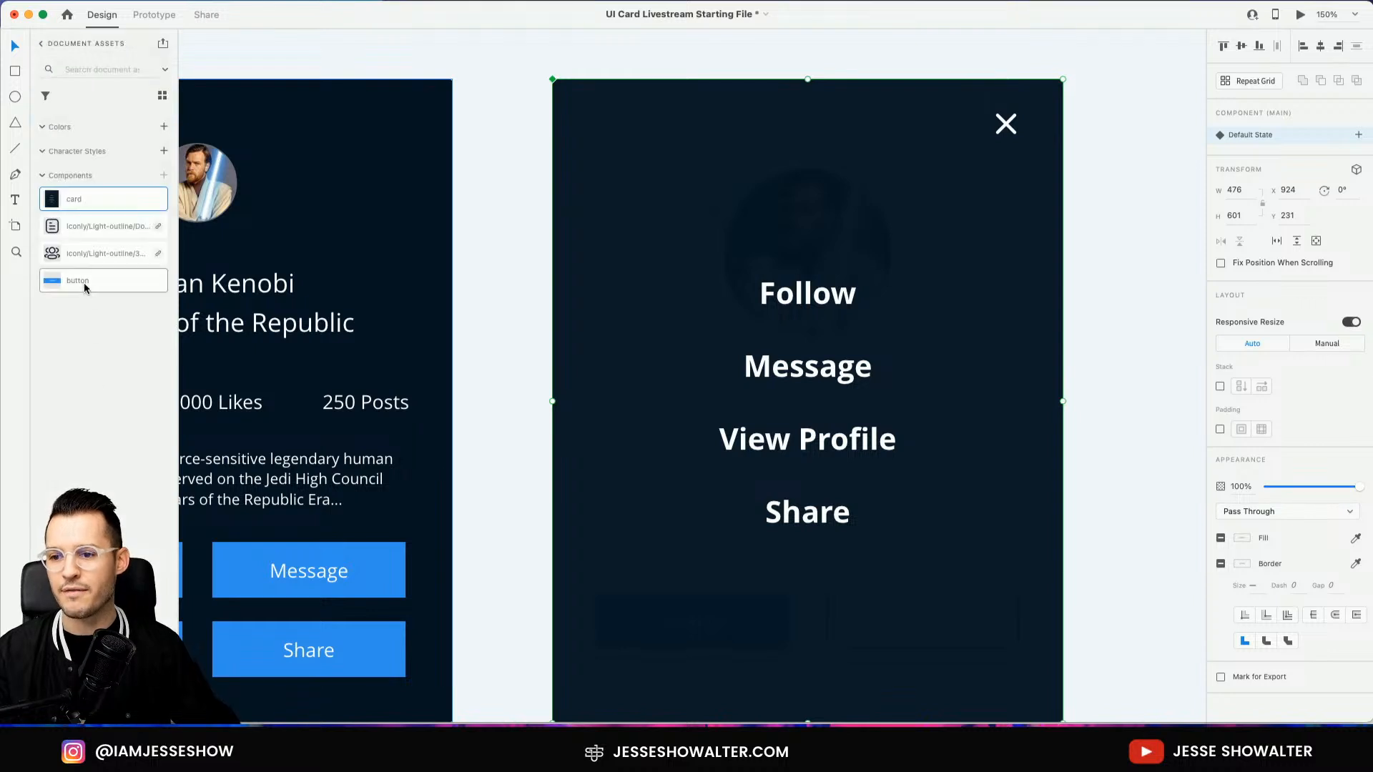
key("super+y")
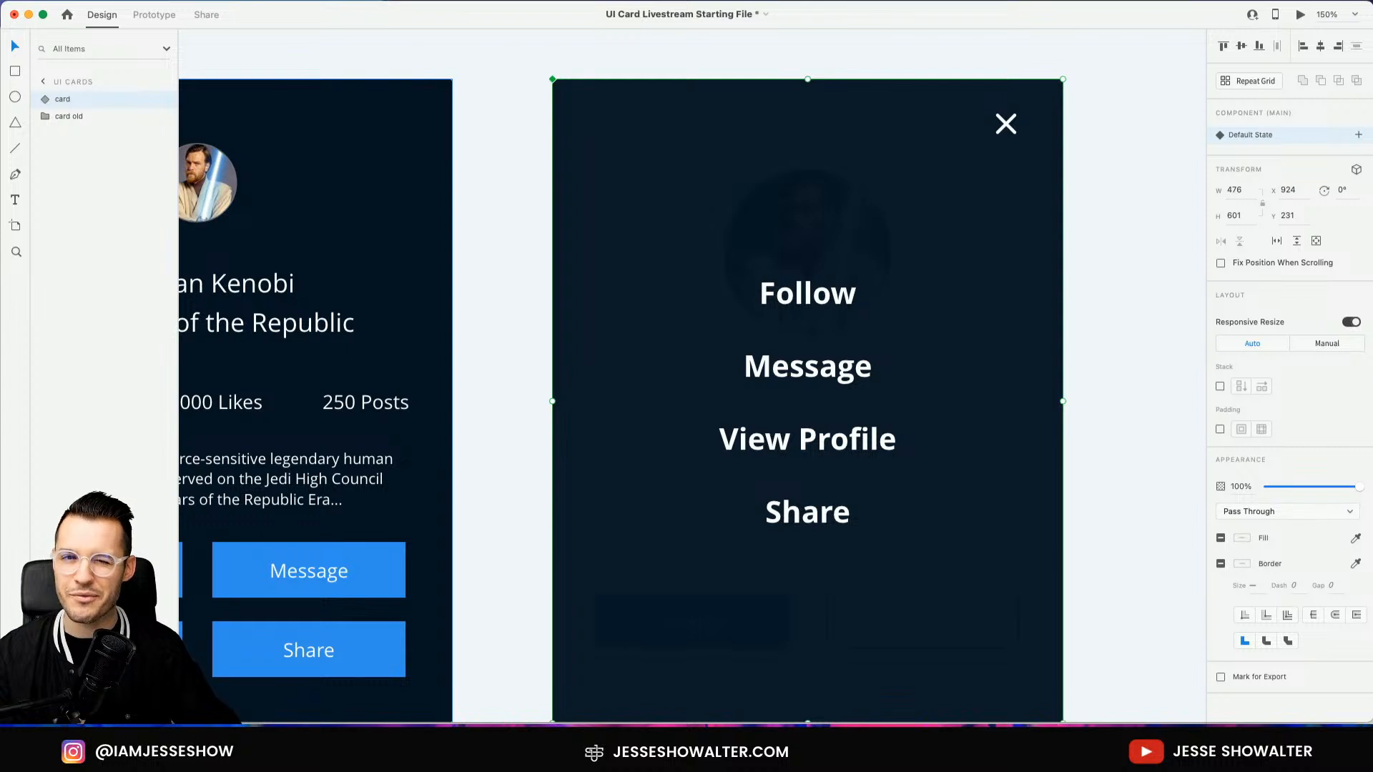
Hide the overlay group in the card component's default state by setting its opacity to 0%
left_click_drag(594, 331, 455, 263)
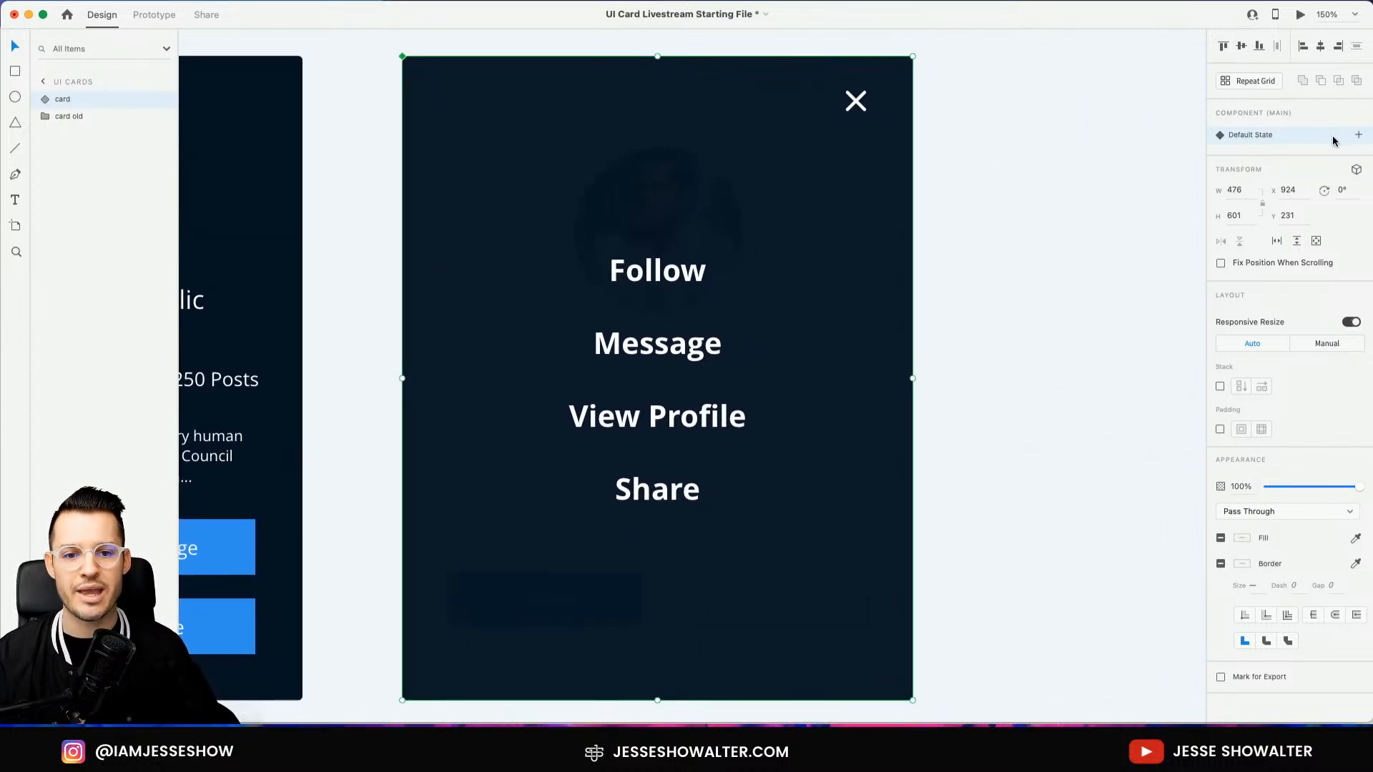
left_click(47, 102)
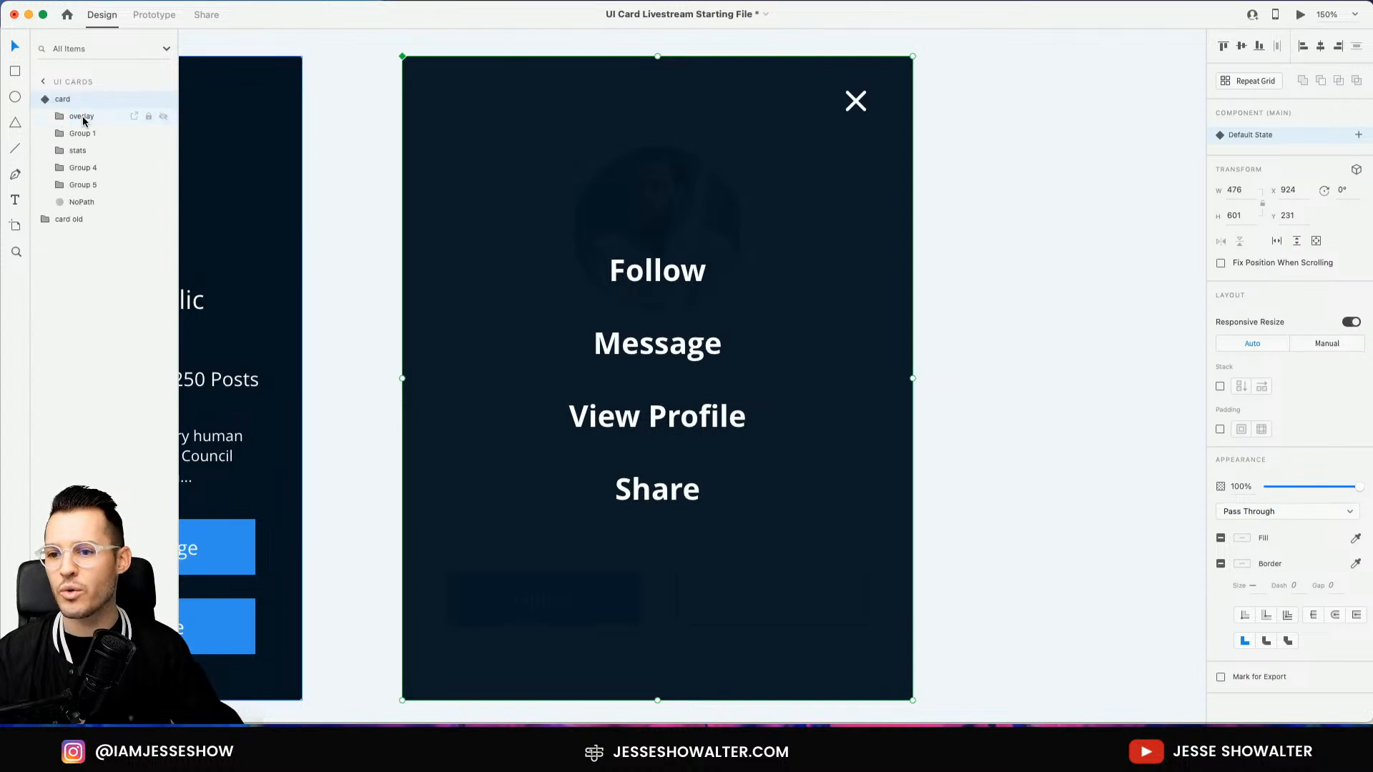
left_click(83, 118)
left_click_drag(1356, 500, 1190, 514)
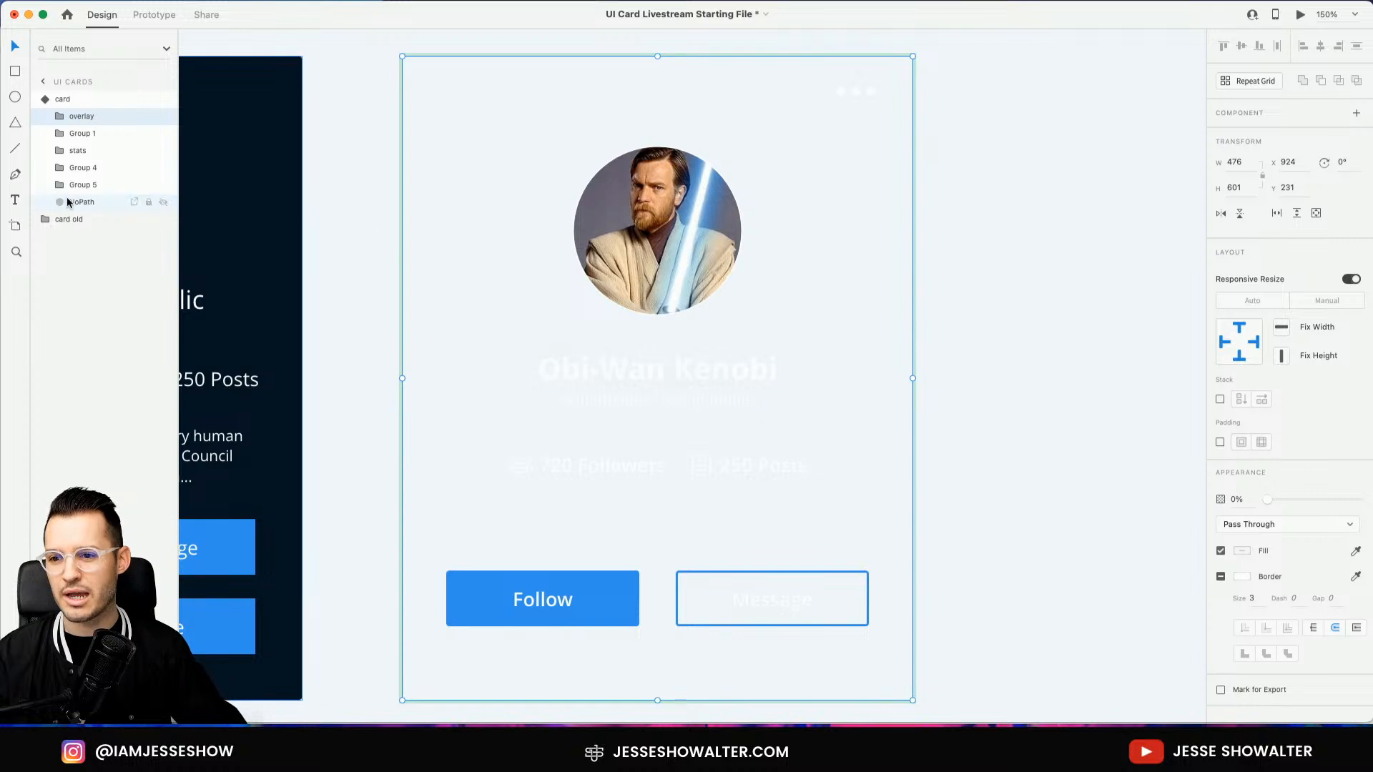
Place a copy of the overlay's bg layer at the bottom of the card's layer stack and set its opacity to 100%
left_click(60, 116)
left_click(96, 167)
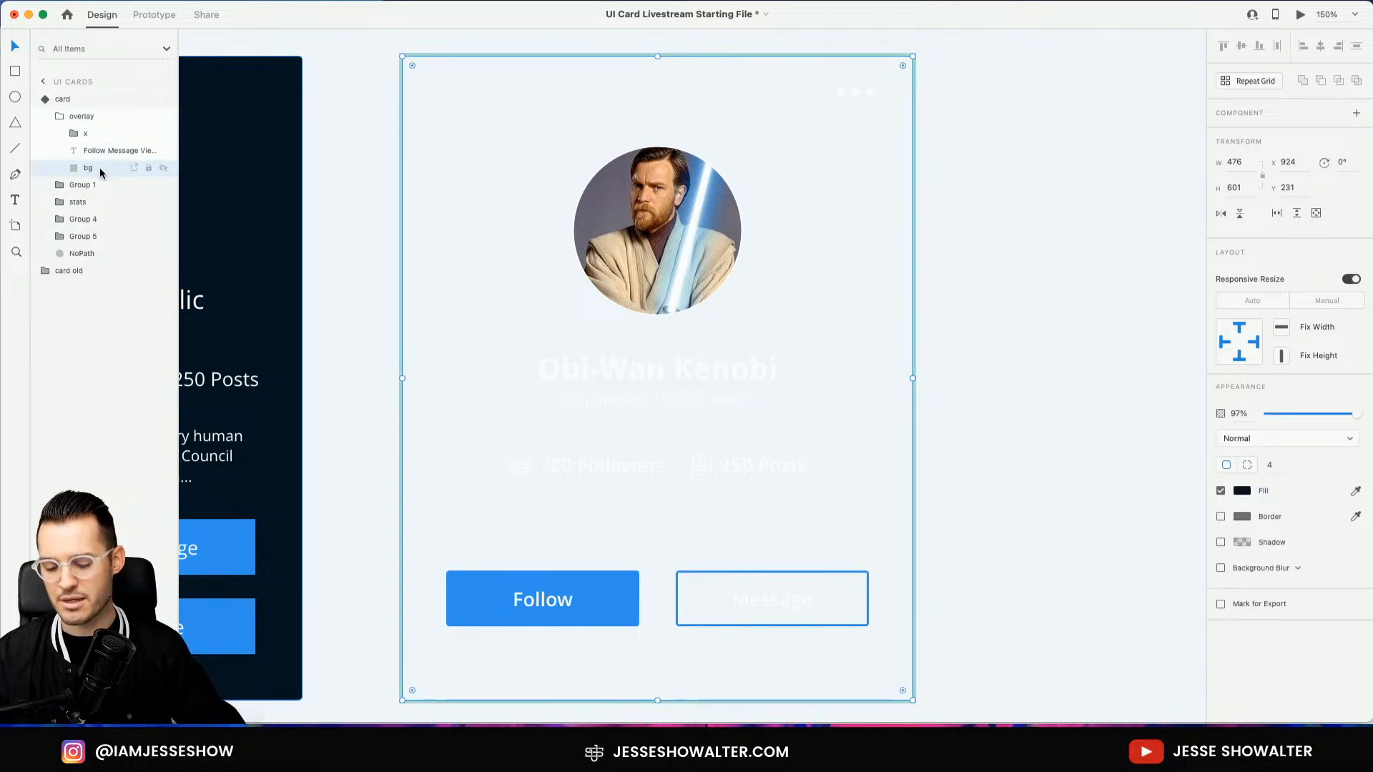
left_click_drag(100, 168, 85, 223)
left_click(60, 134)
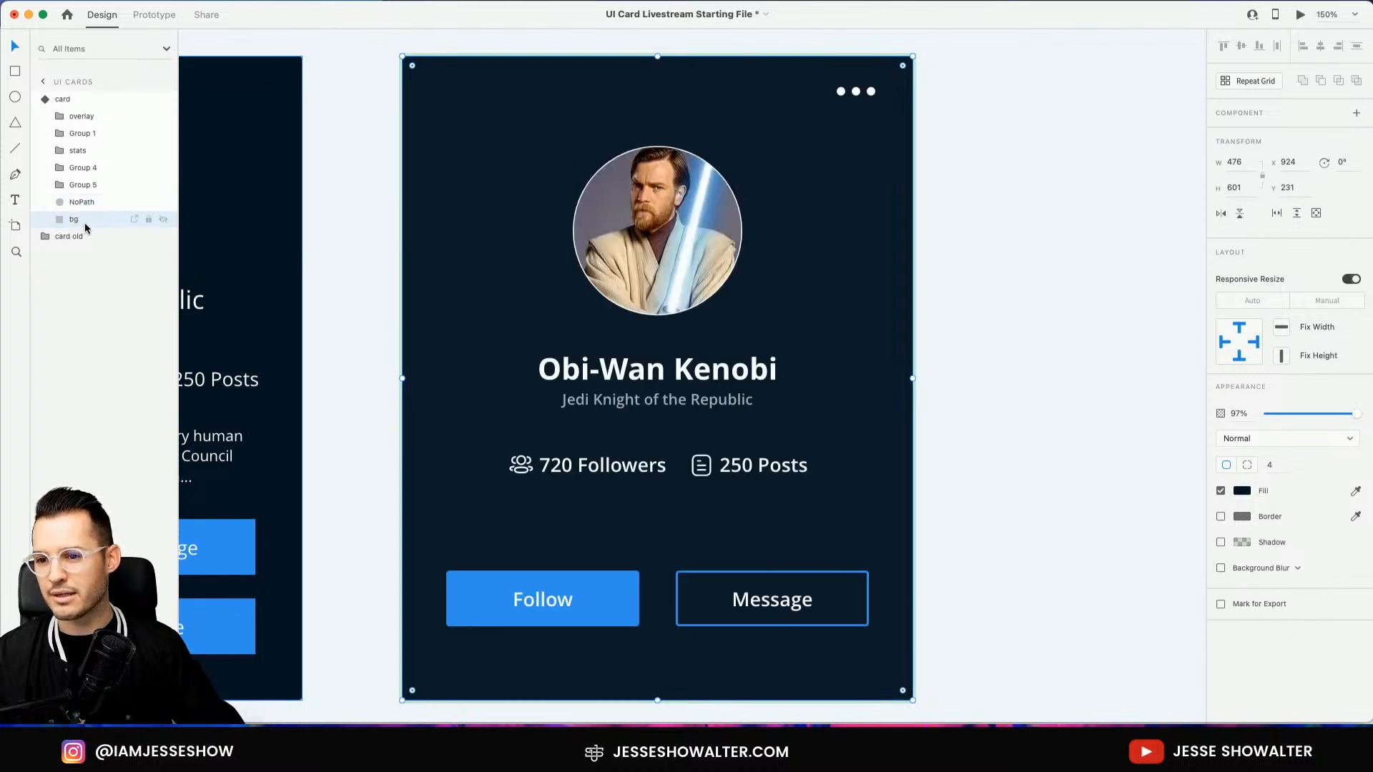
left_click_drag(1356, 415, 1365, 414)
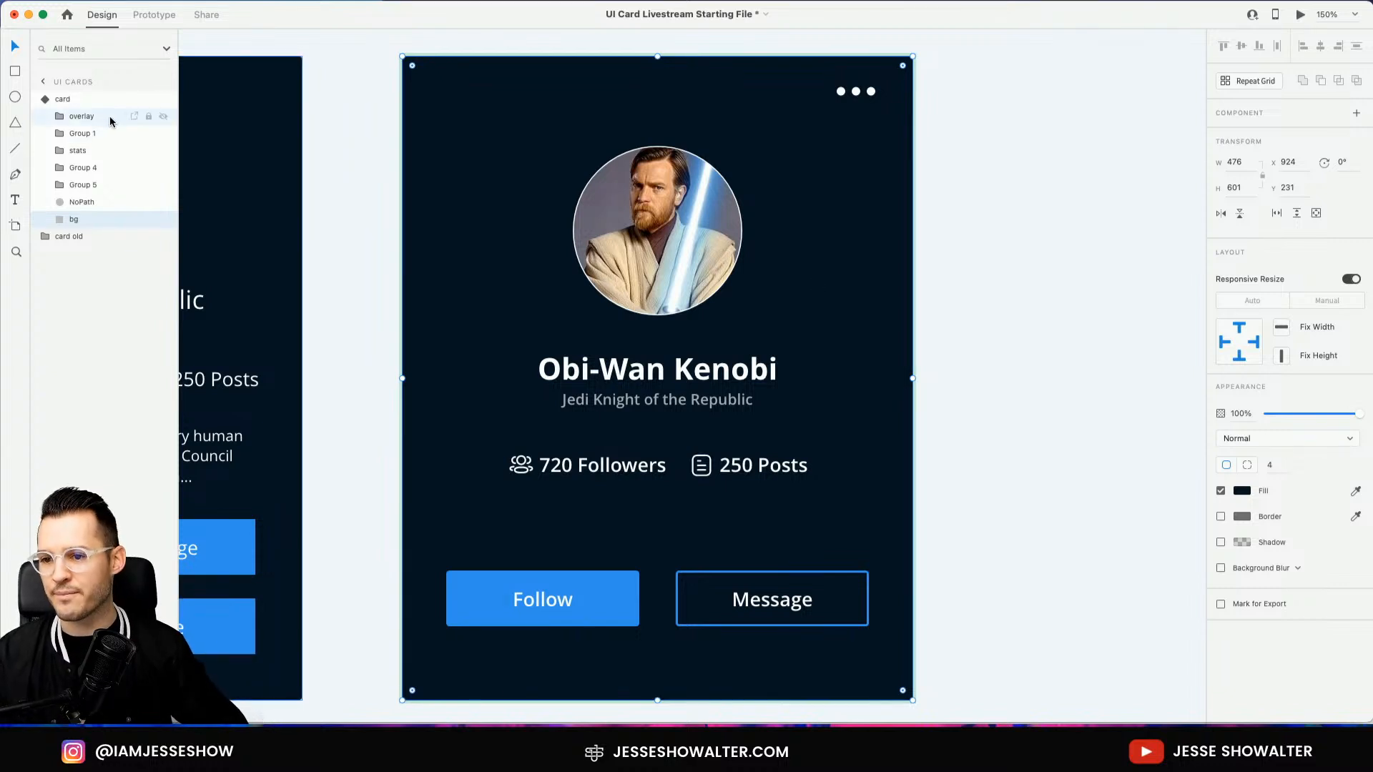
Check the layers inside the overlay group and test its opacity, returning it to 0%
left_click(138, 117)
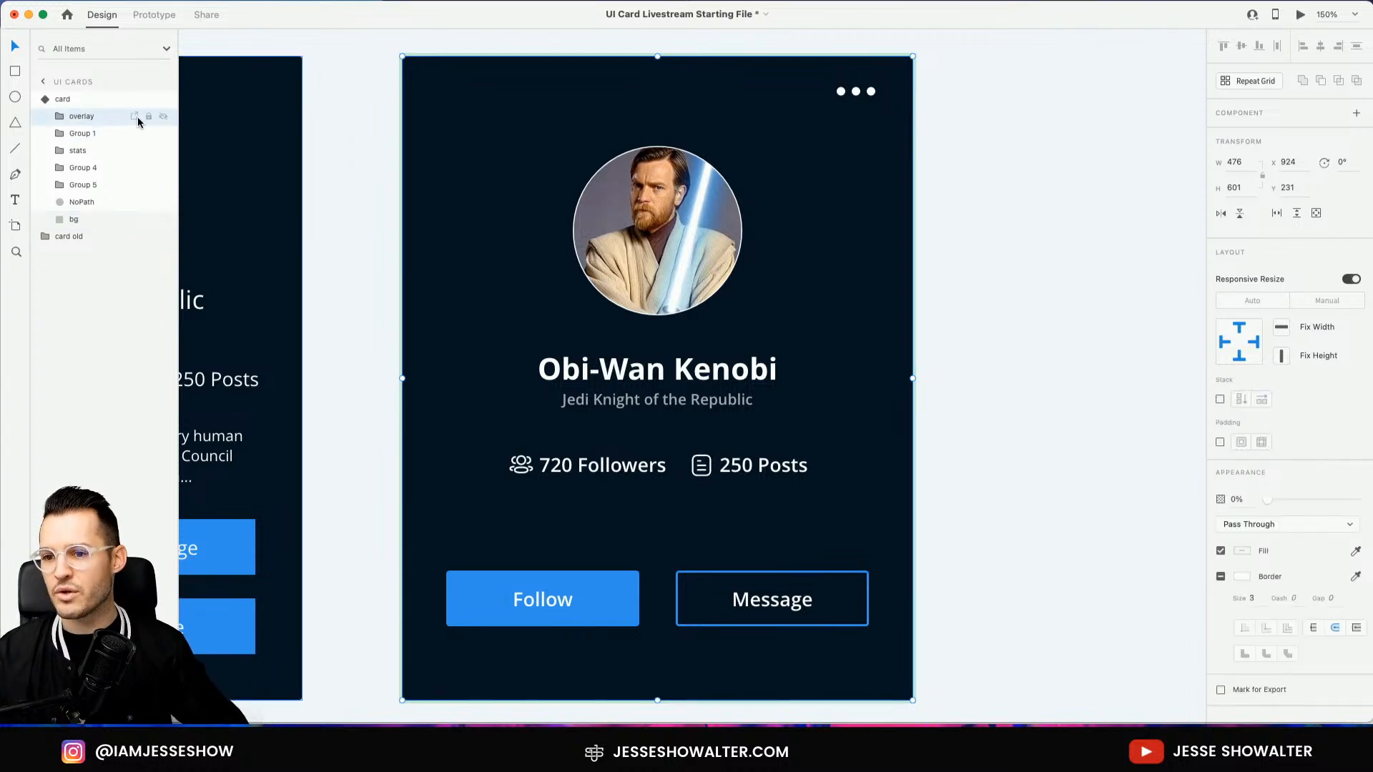
left_click(51, 116)
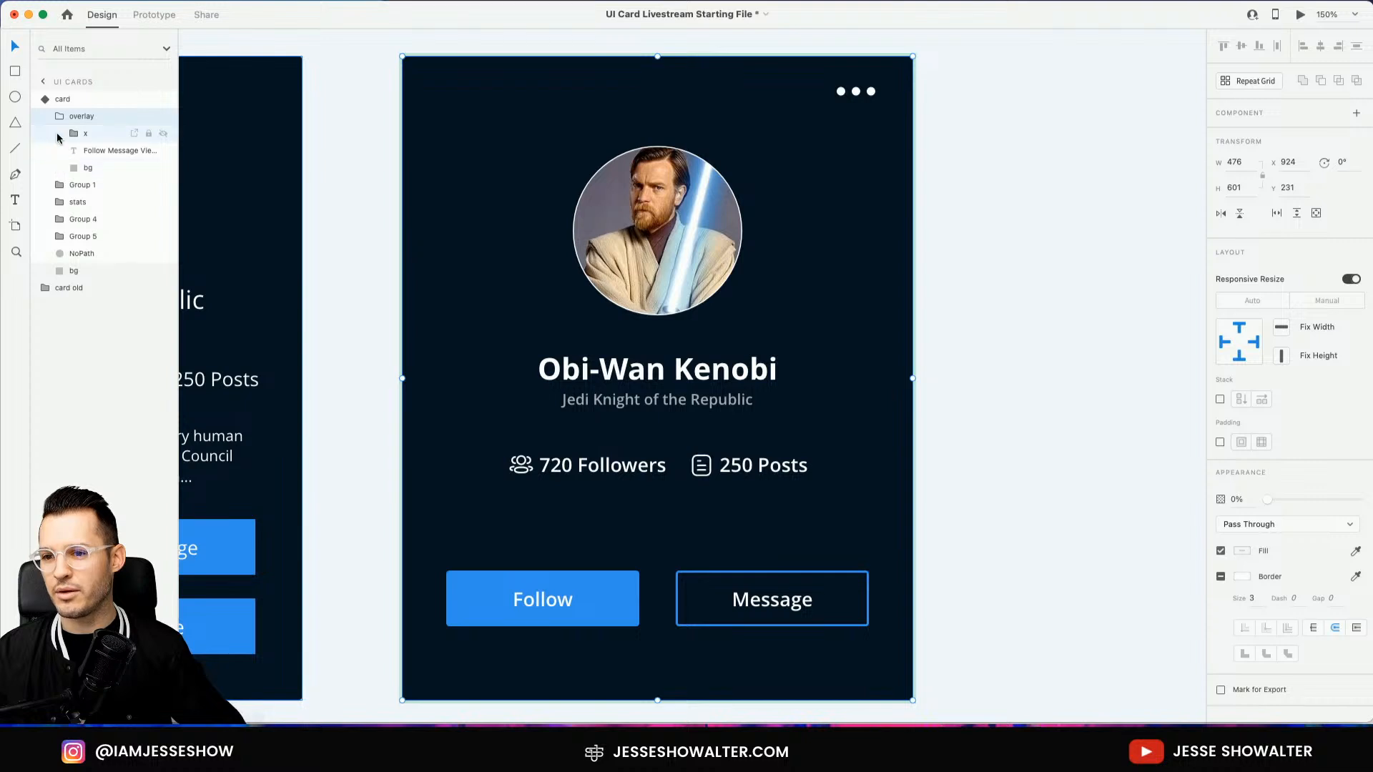
left_click(59, 118)
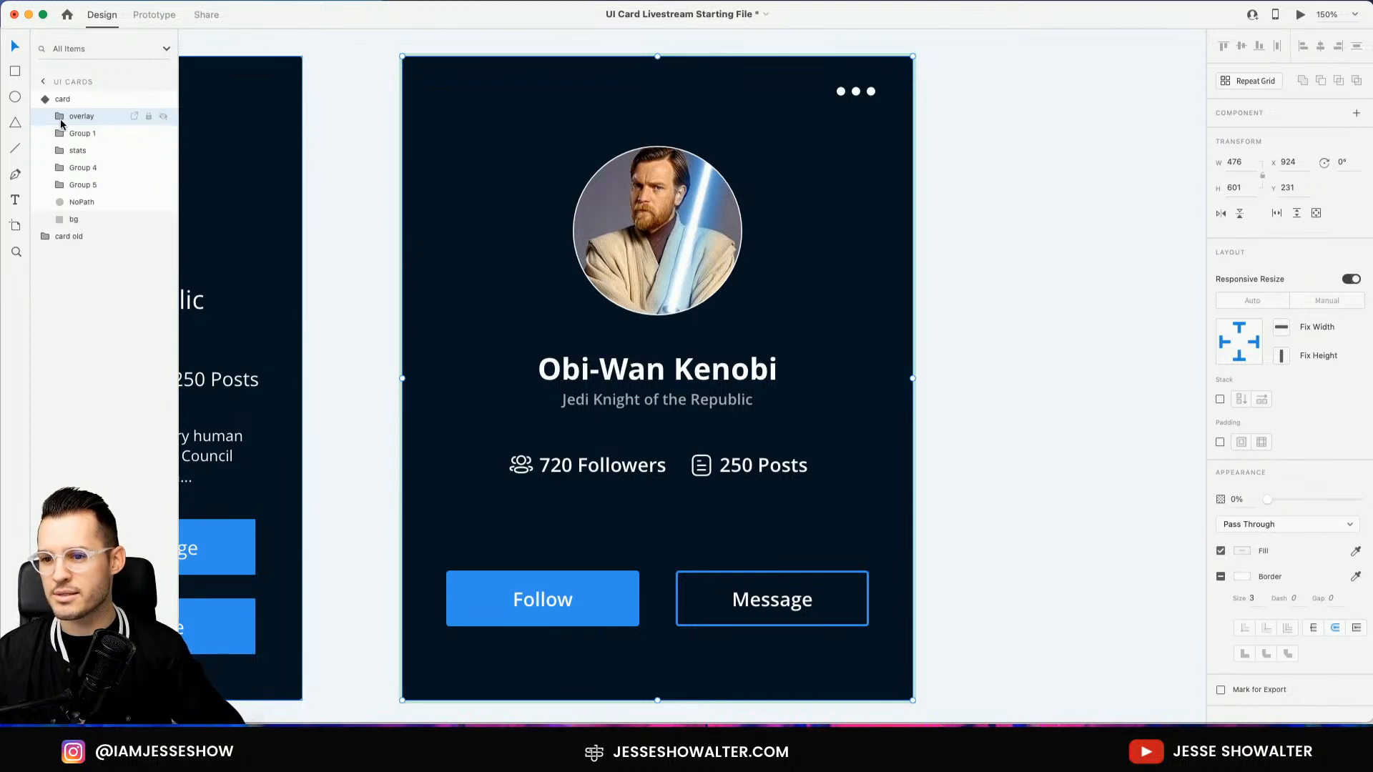
mouse_move(1278, 501)
left_mouse_down()
mouse_move(1359, 500)
mouse_move(1252, 502)
mouse_move(1372, 513)
mouse_move(1258, 514)
mouse_move(1367, 512)
mouse_move(1264, 503)
left_mouse_up()
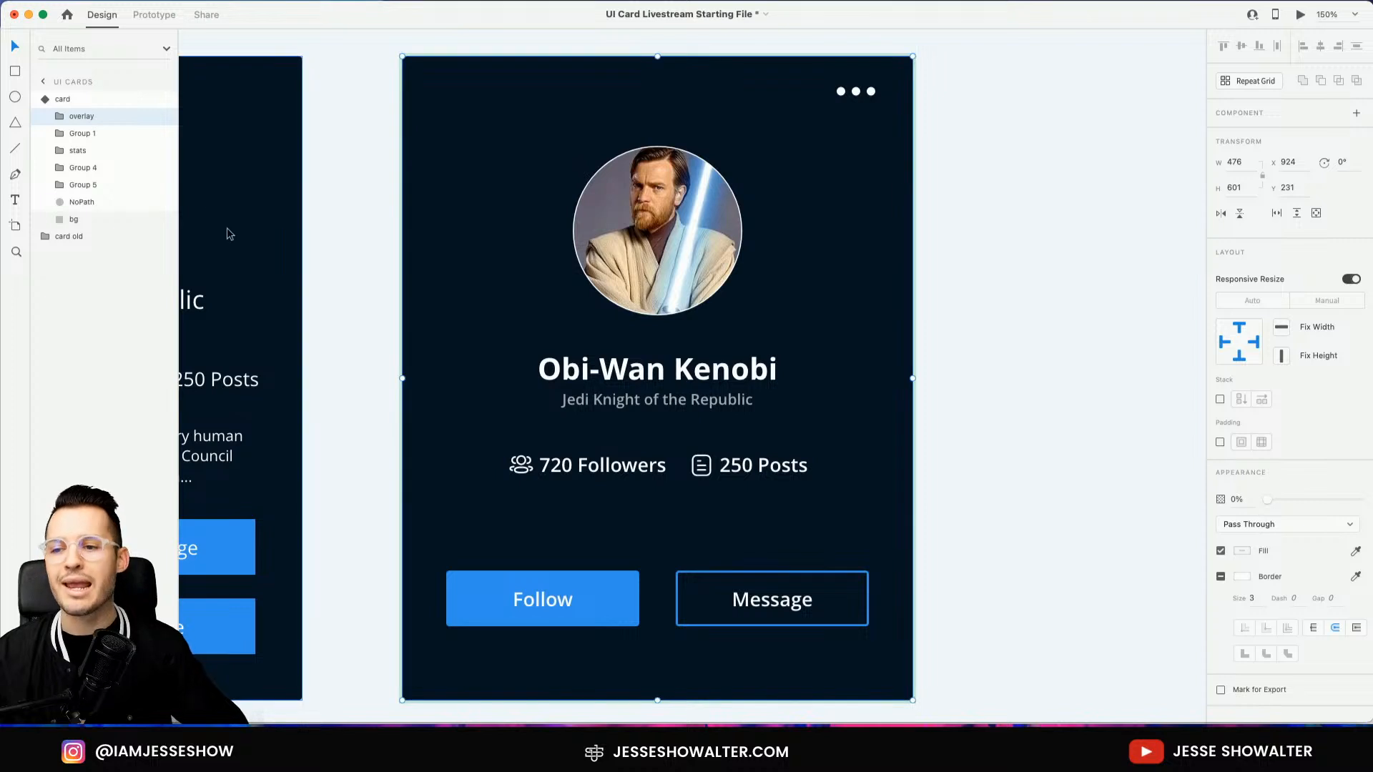
Add a new state named overlay to the card component
left_click(45, 101)
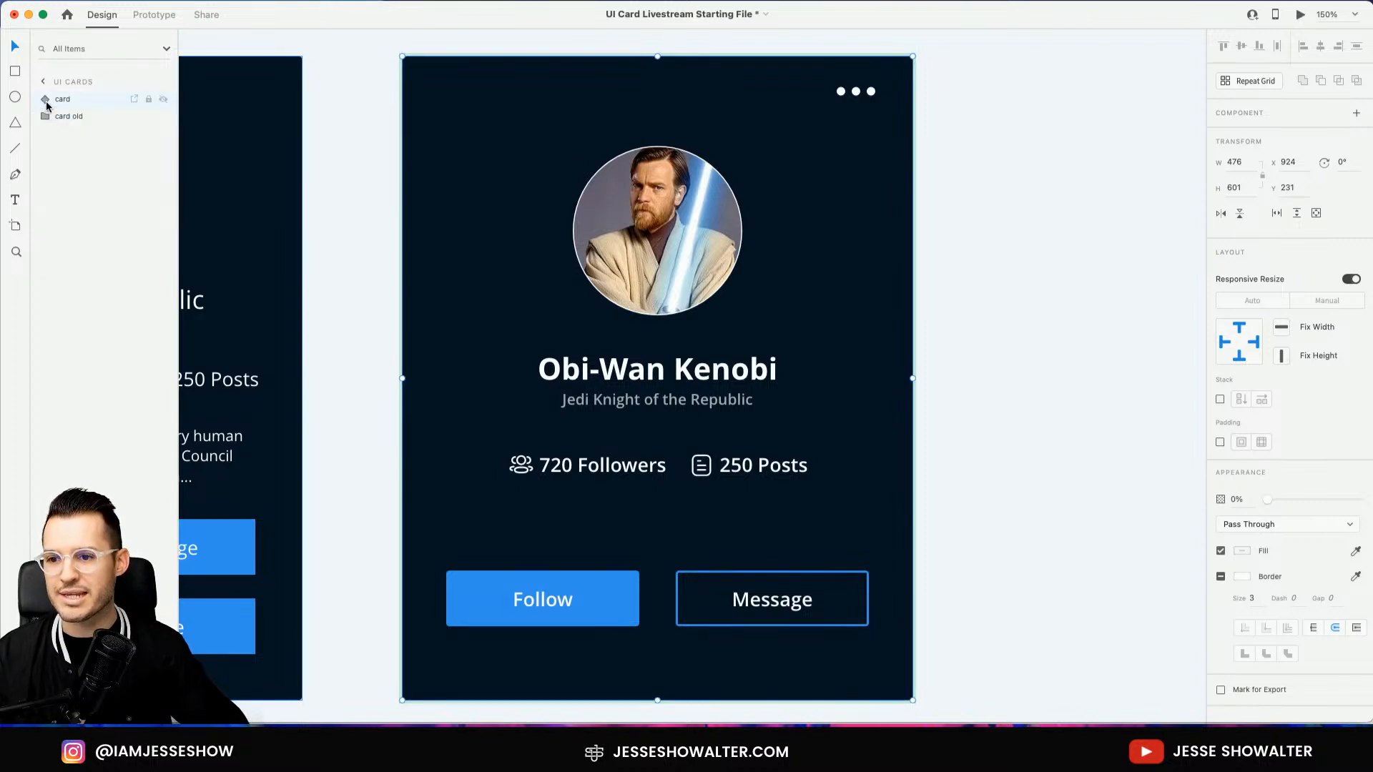
left_click(63, 100)
left_click(1358, 135)
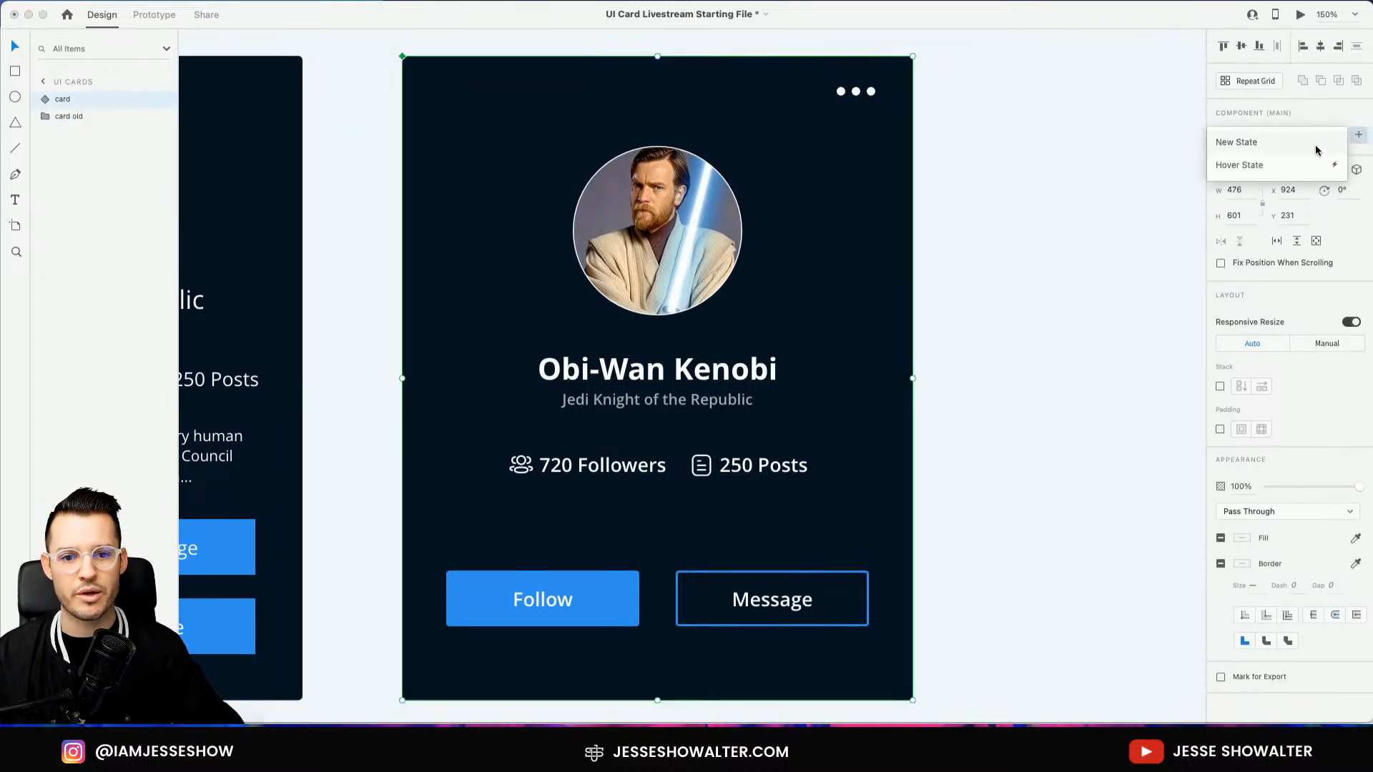
left_click(1274, 146)
type("overla")
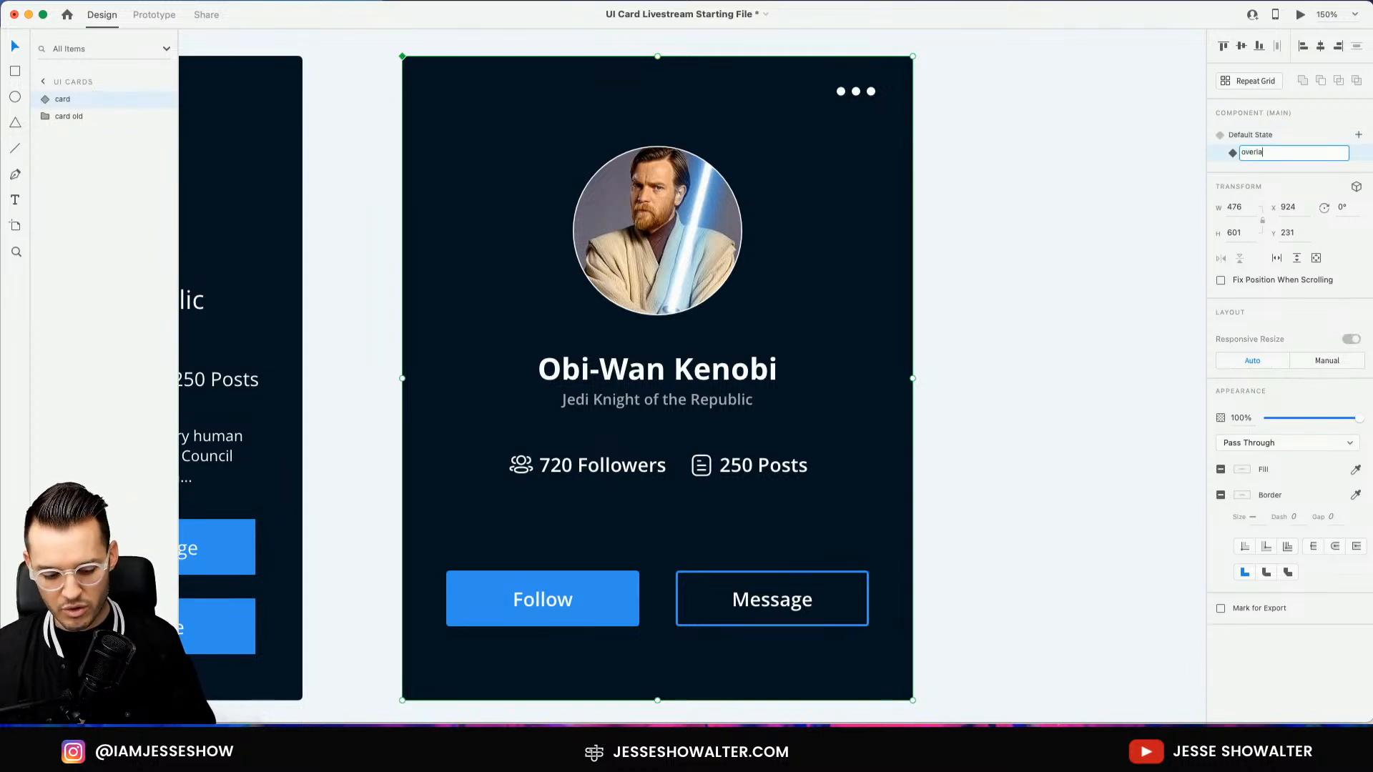
type("y")
key("Return")
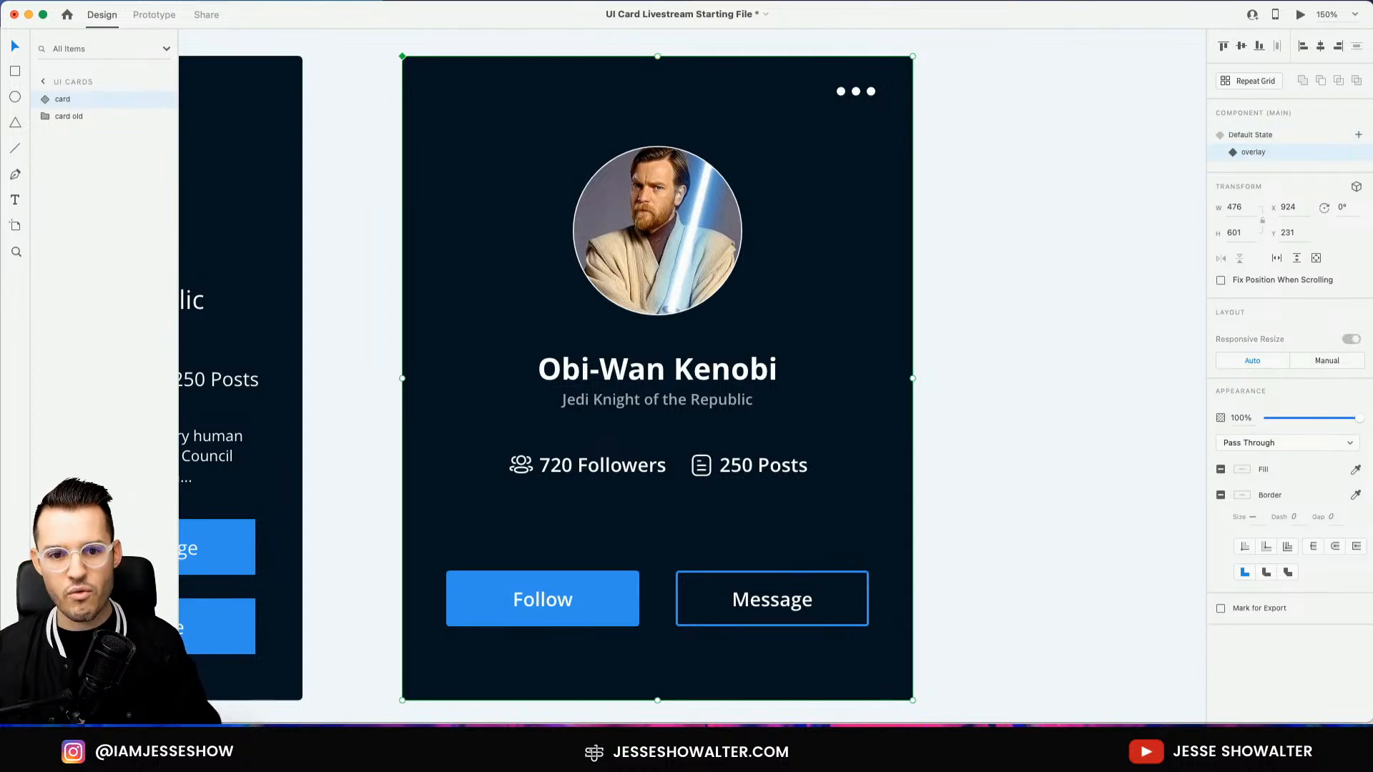
Set the overlay group's opacity to 100% in the overlay state and compare it with the default state
left_click(51, 102)
left_click(81, 116)
left_click_drag(1266, 418, 1366, 421)
left_click(63, 99)
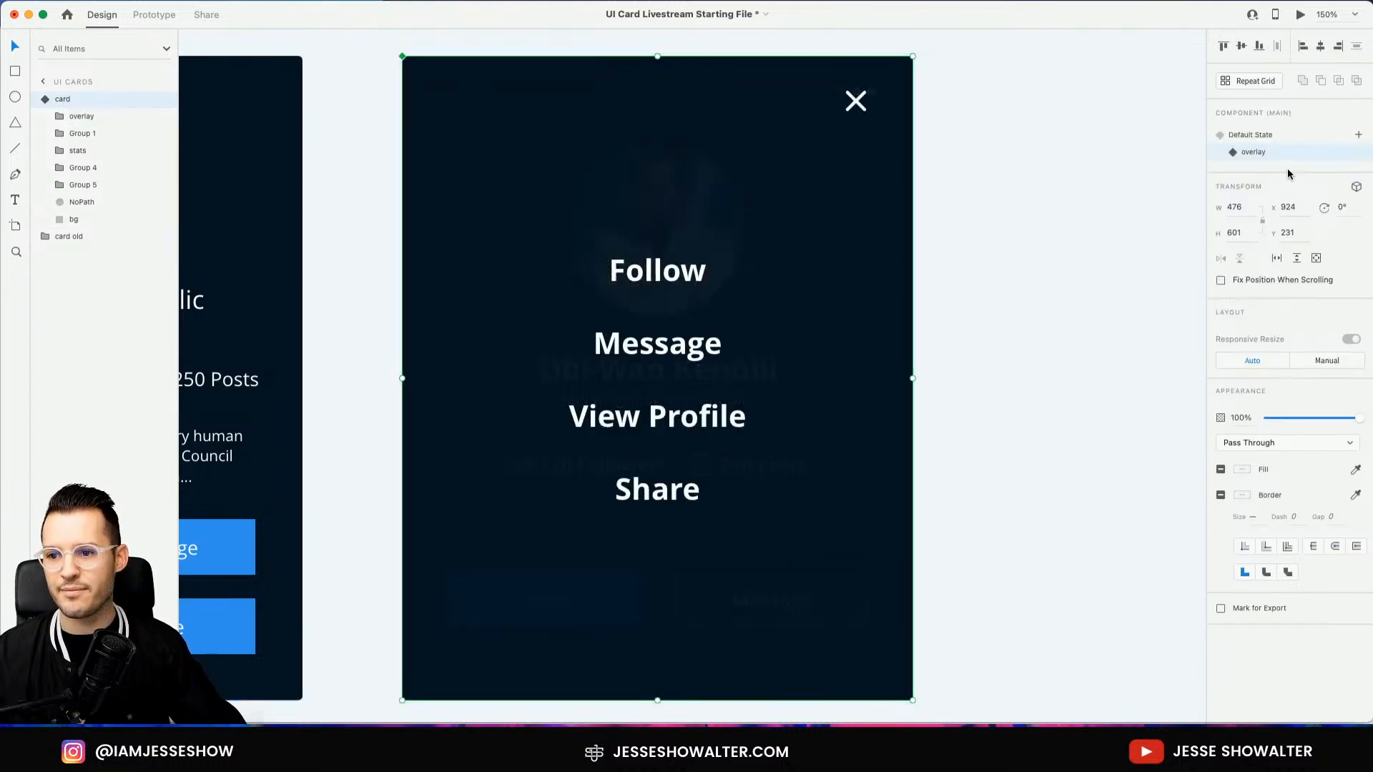
left_click(1271, 136)
left_click(1271, 153)
left_click(1271, 138)
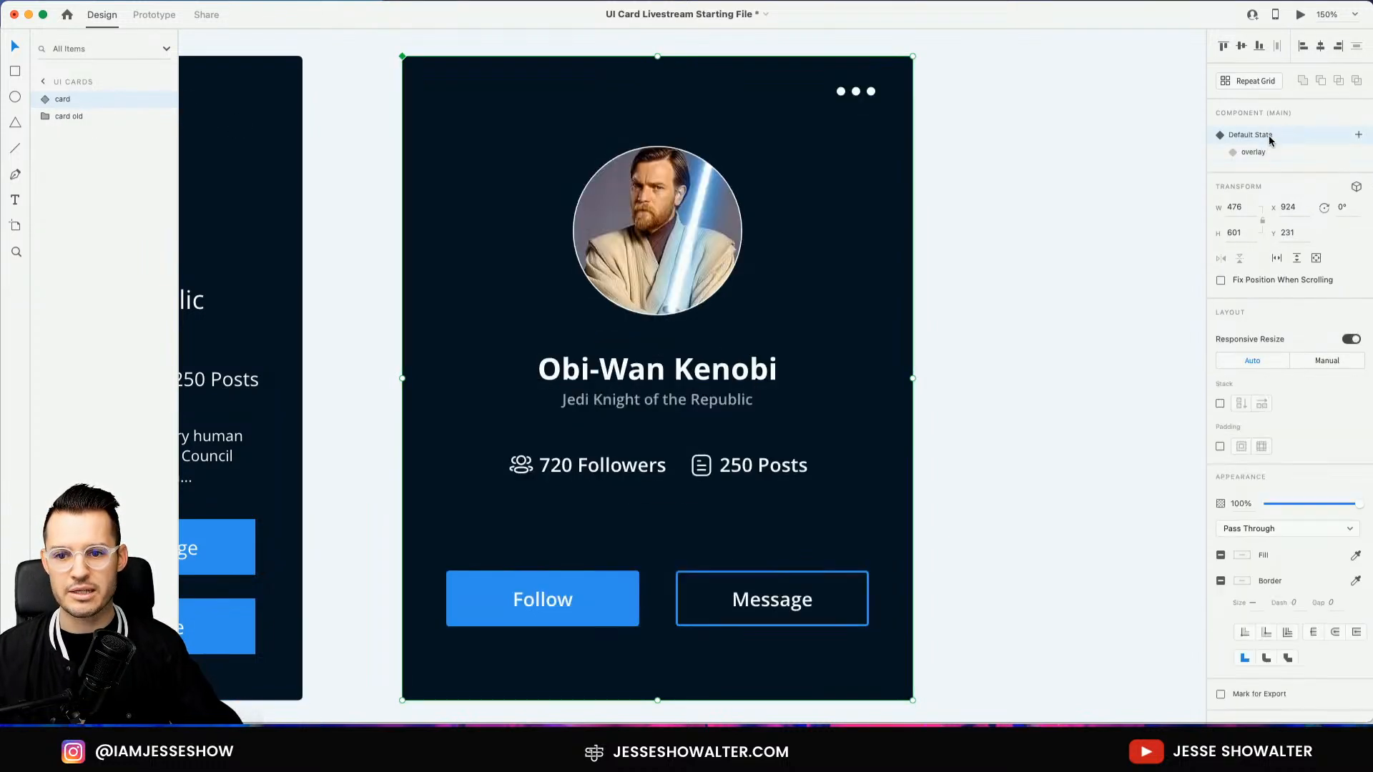
In the card's default state, move the overlay group's menu text down to Y 541 and collapse the group
left_click(46, 100)
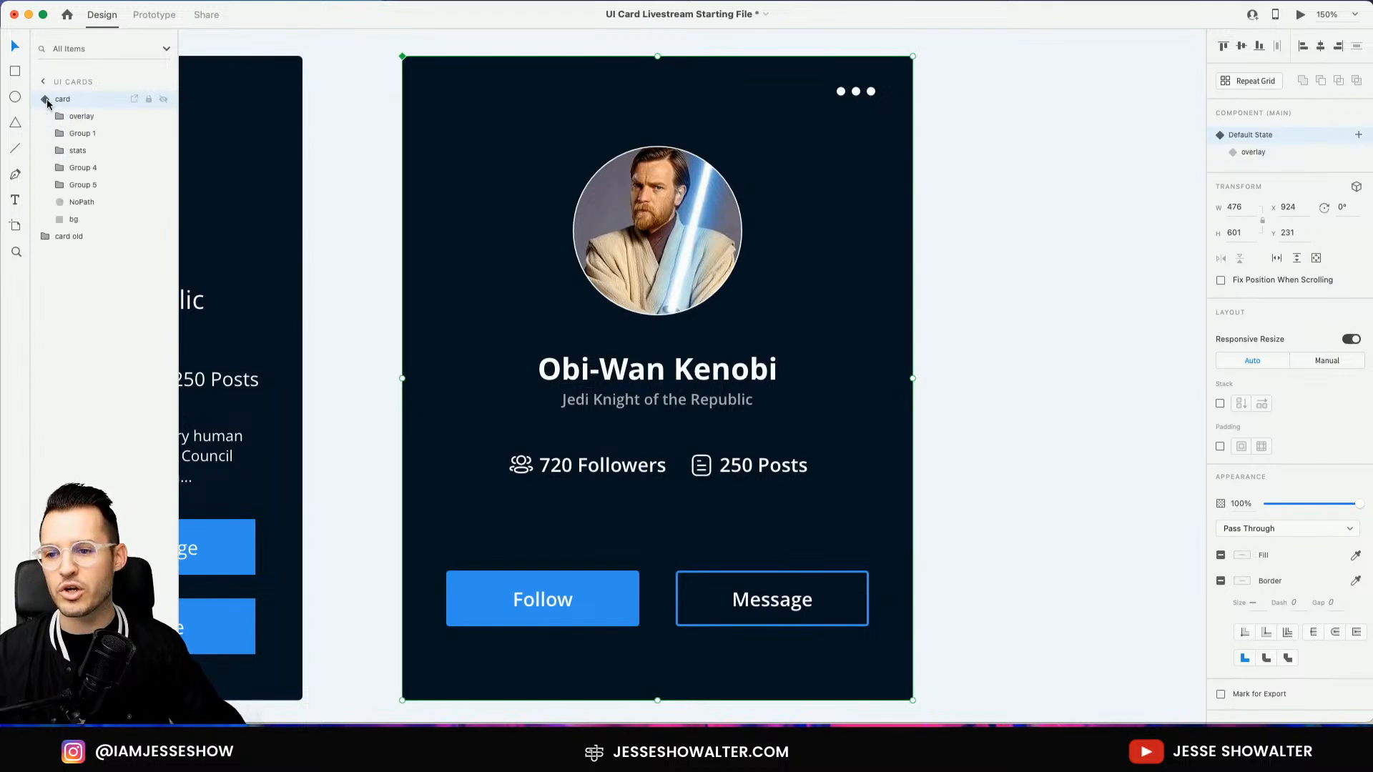
left_click(60, 116)
left_click(106, 150)
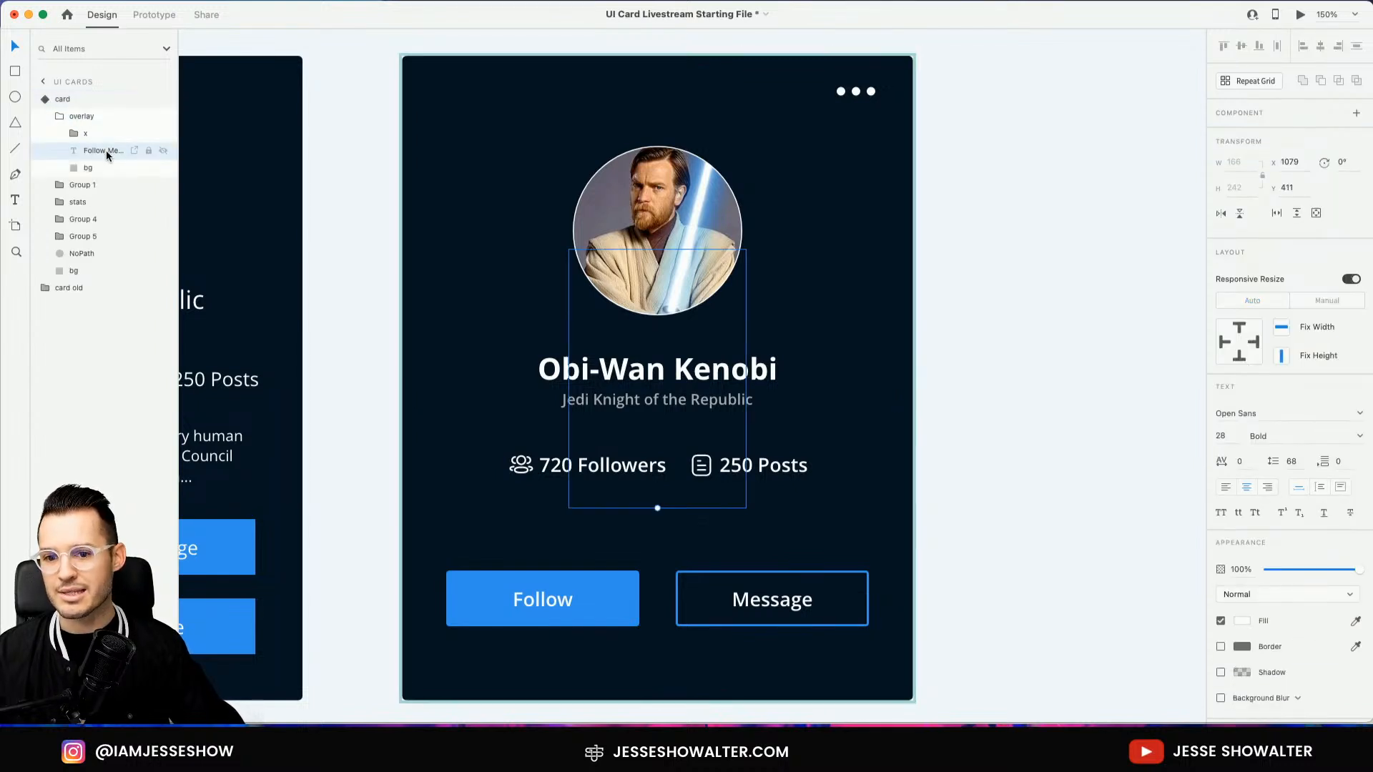
key("shift+Down")
key("shift+Down")
key("shift+Down")
key("shift+Down")
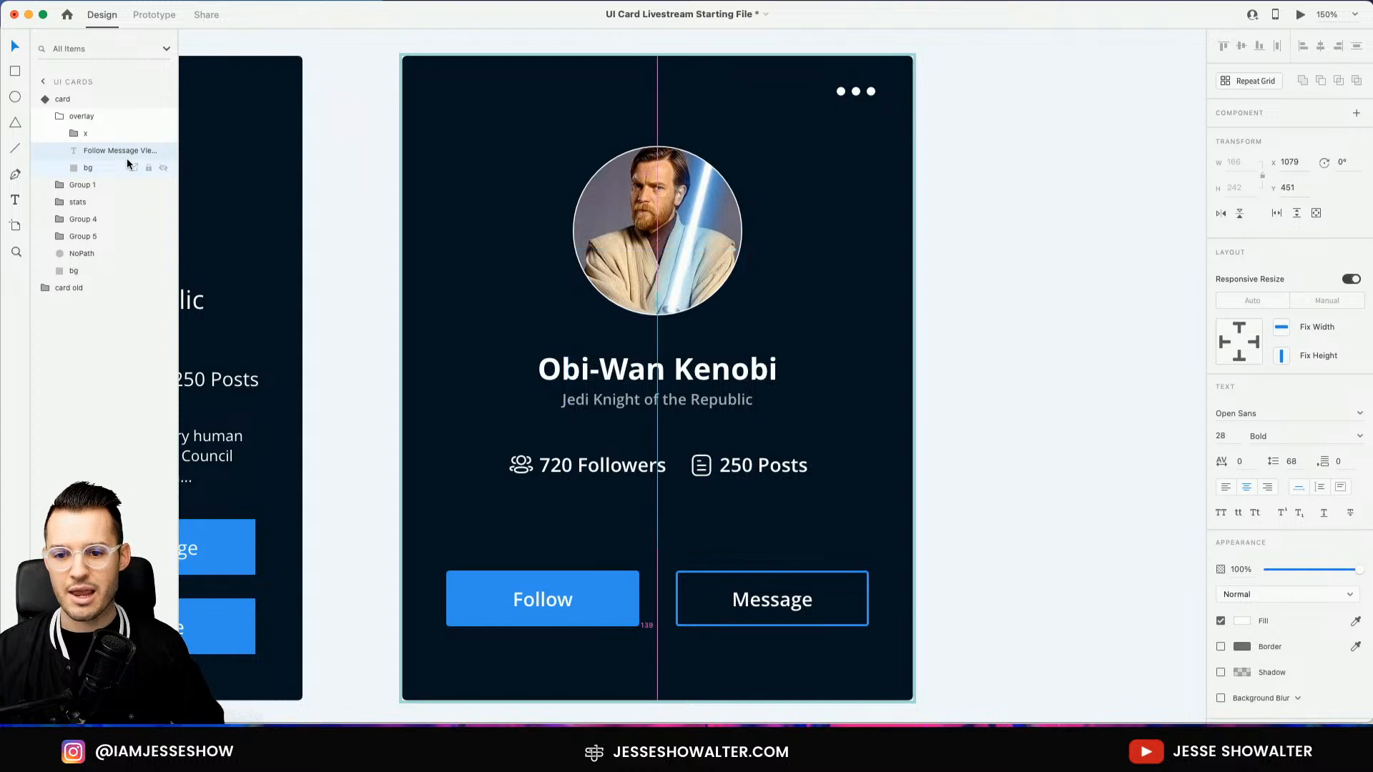
key("shift+Down")
key("shift+Down")
key("shift+Down")
key("shift+Down")
key("shift+Down")
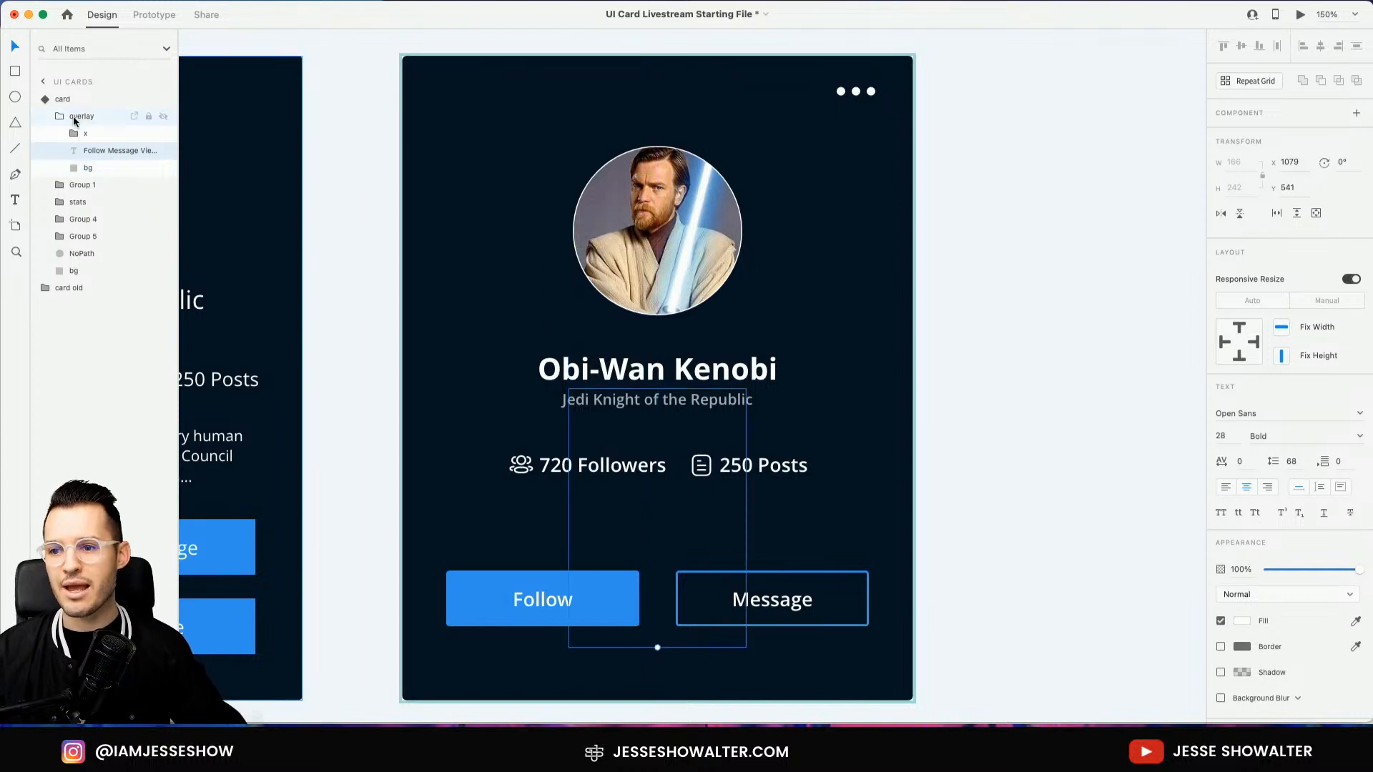
key("Escape")
left_click(79, 100)
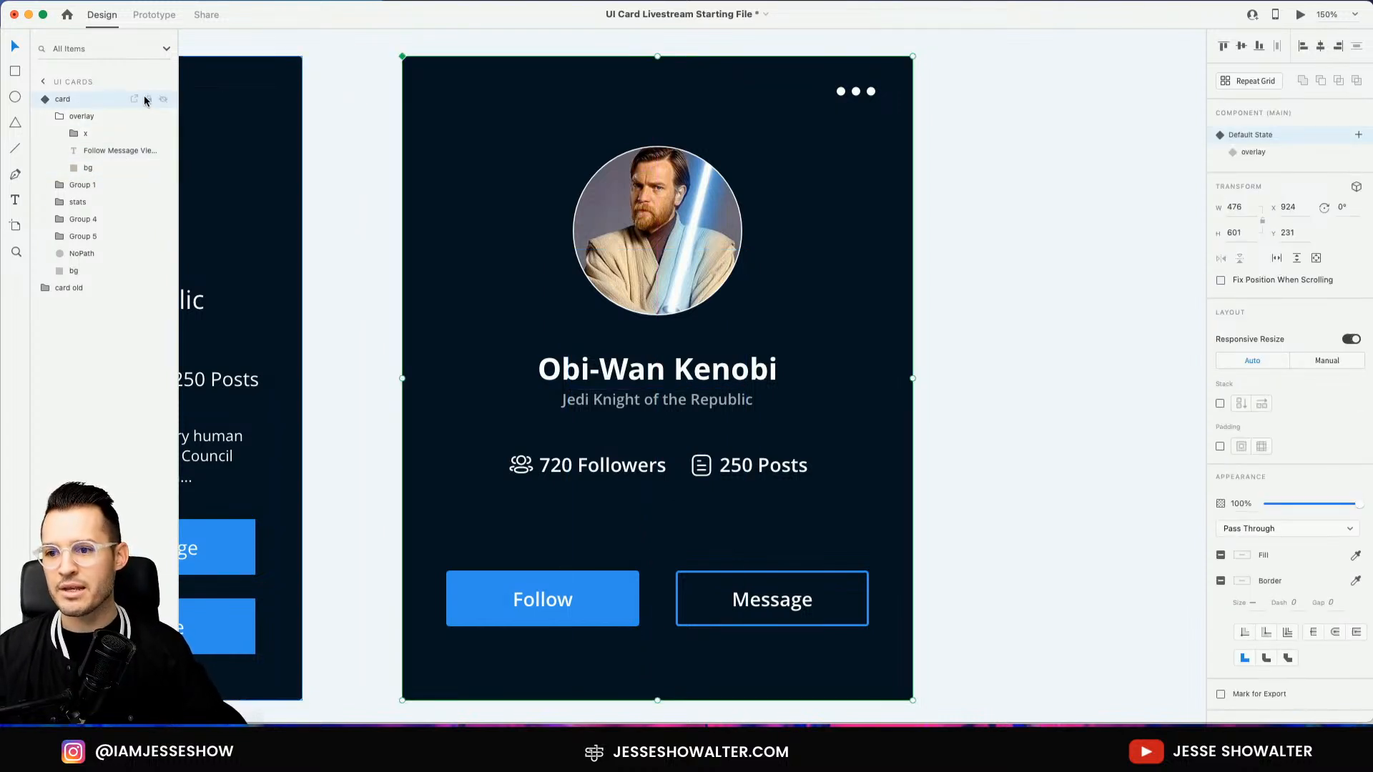
left_click(50, 116)
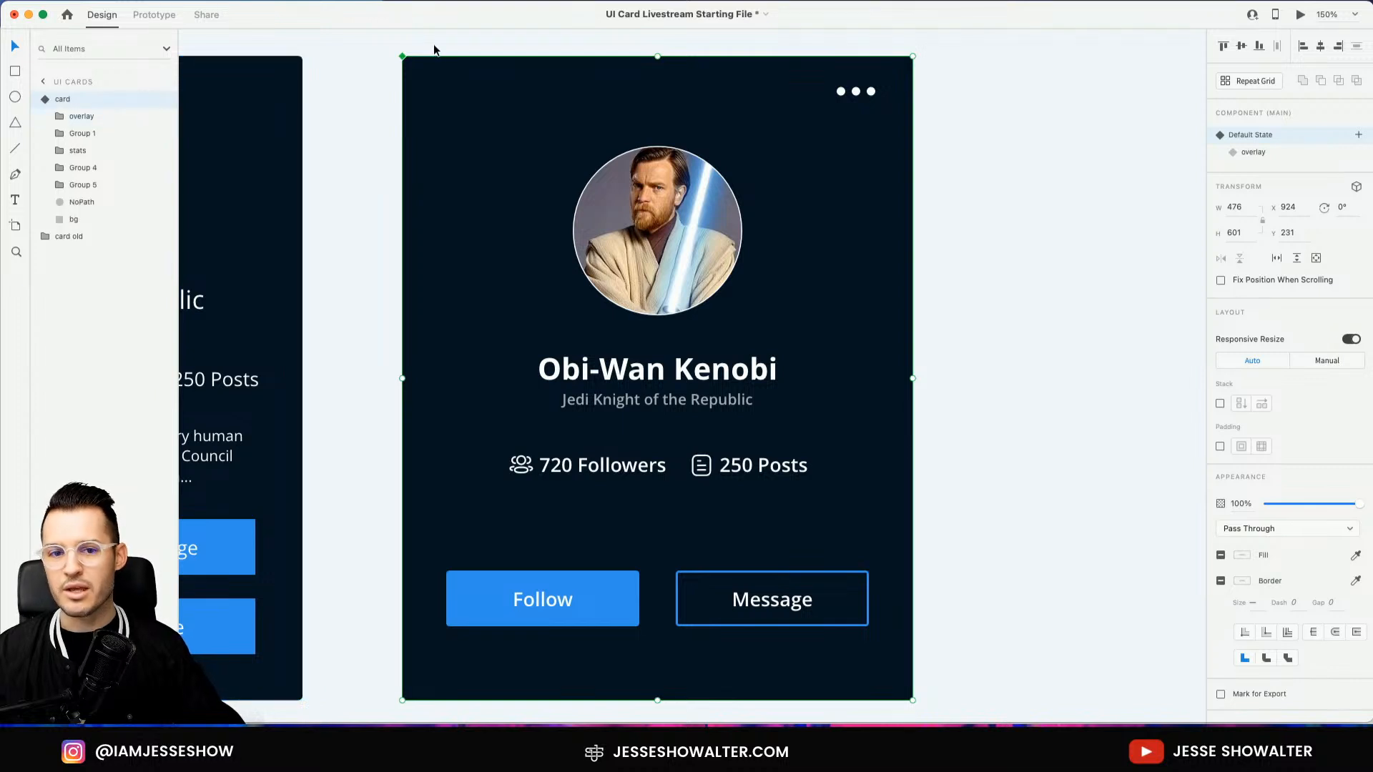
Check in prototype mode which layer the three-dot menu selects, and return to the overlay group in design mode
left_click(152, 14)
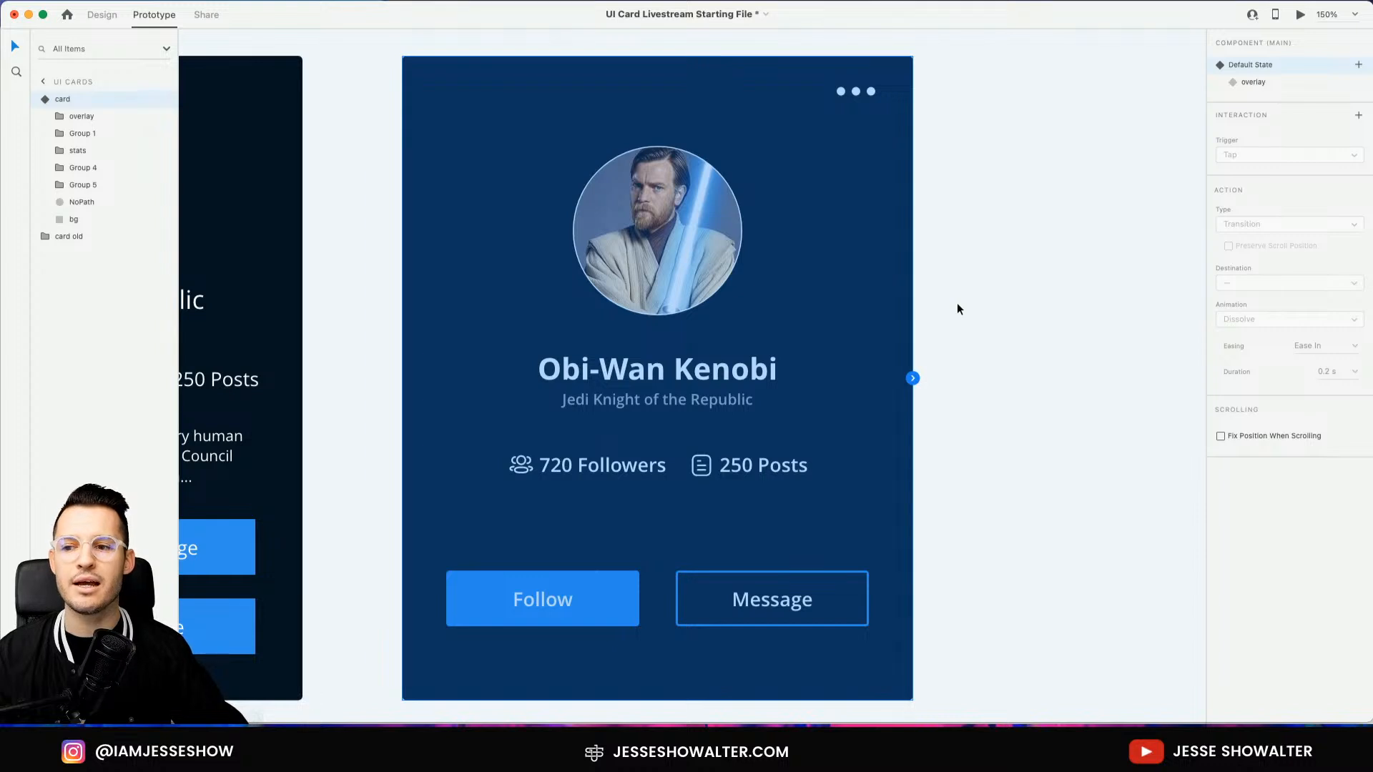
double_click(857, 91)
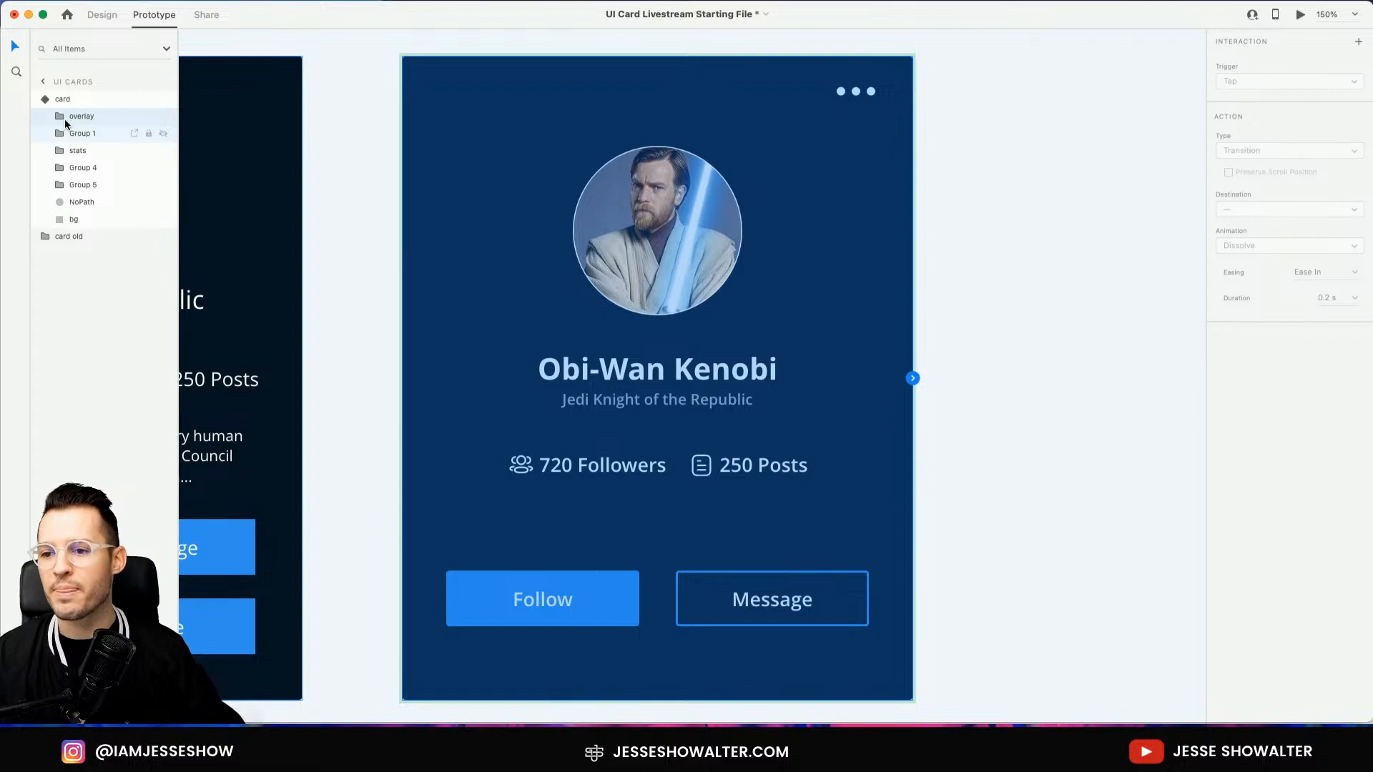
left_click(114, 13)
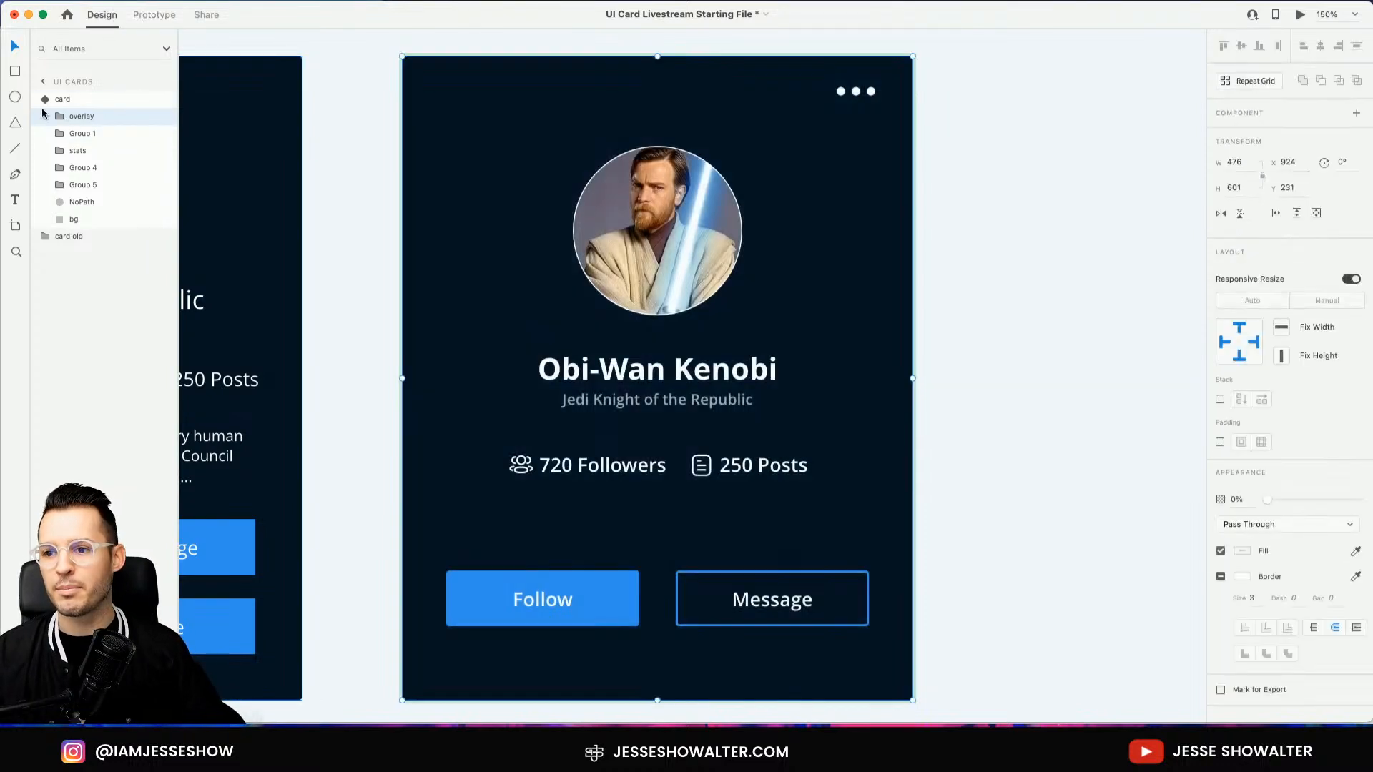
left_click(62, 99)
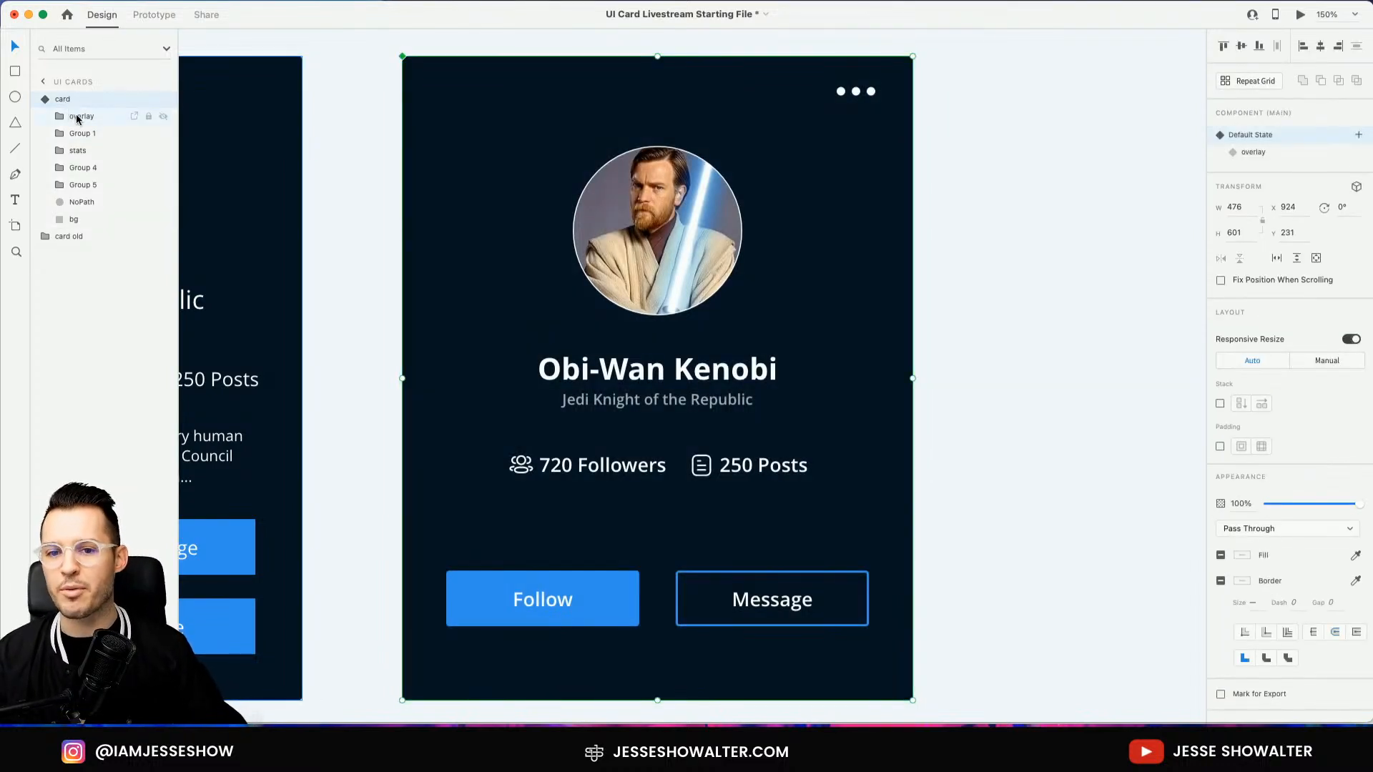
left_click(78, 117)
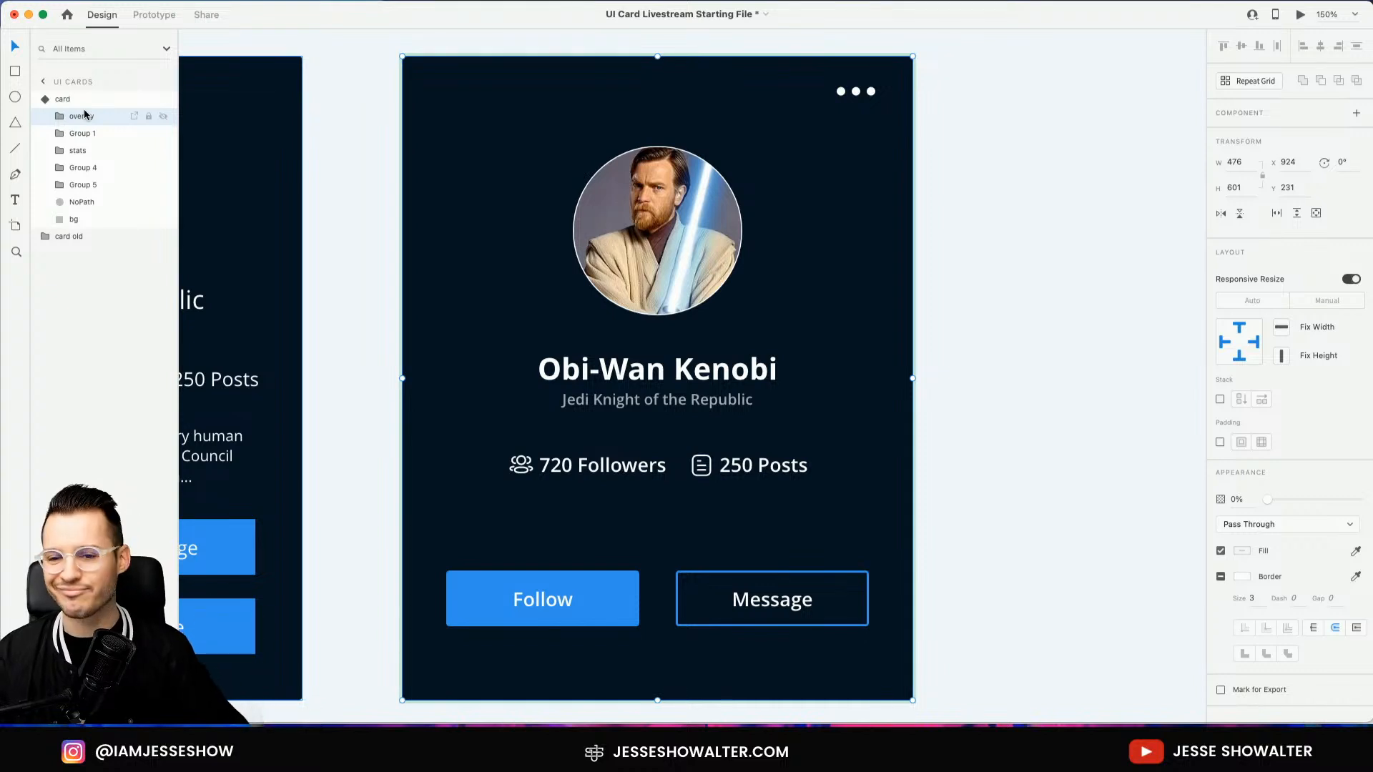
Try moving the overlay group's bg layer down to about Y 289 and undo the move
left_click(61, 117)
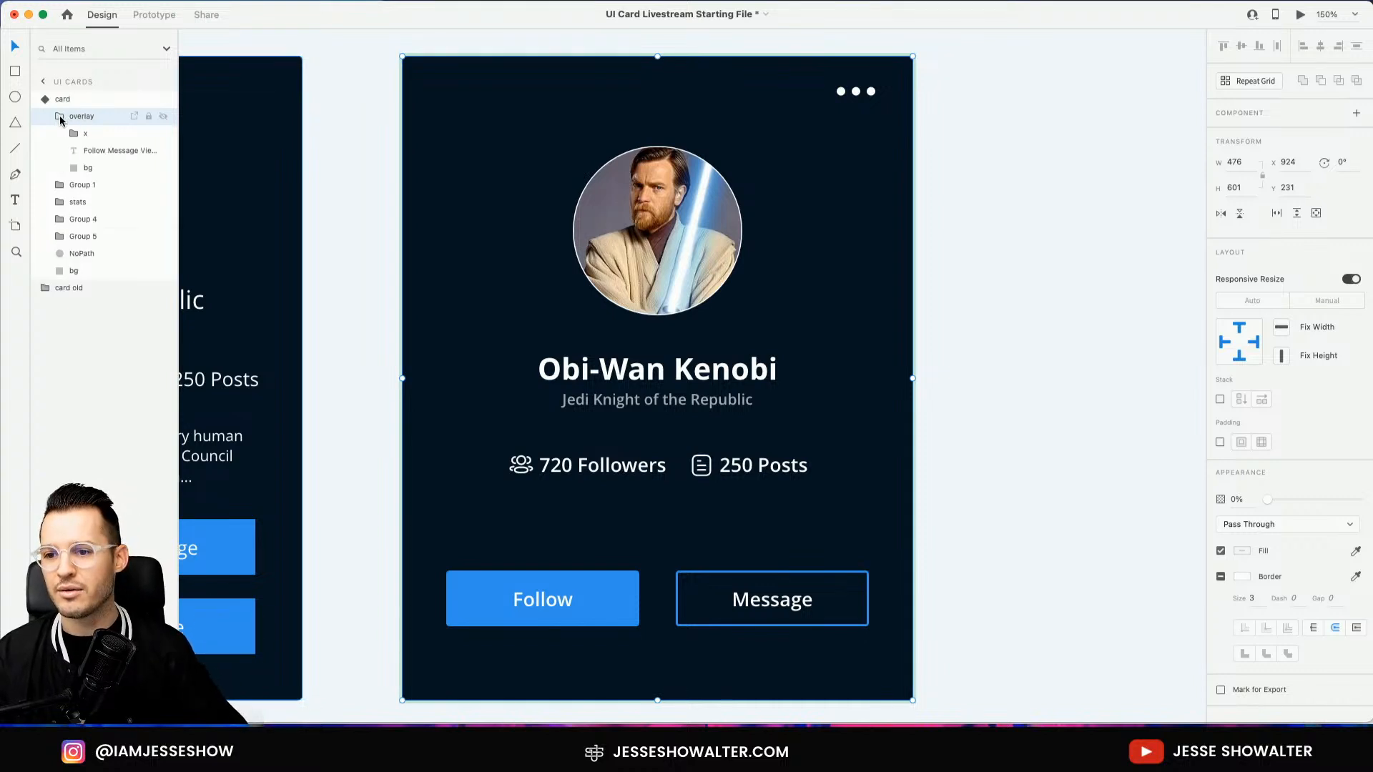
left_click(89, 168)
left_click_drag(659, 63, 668, 139)
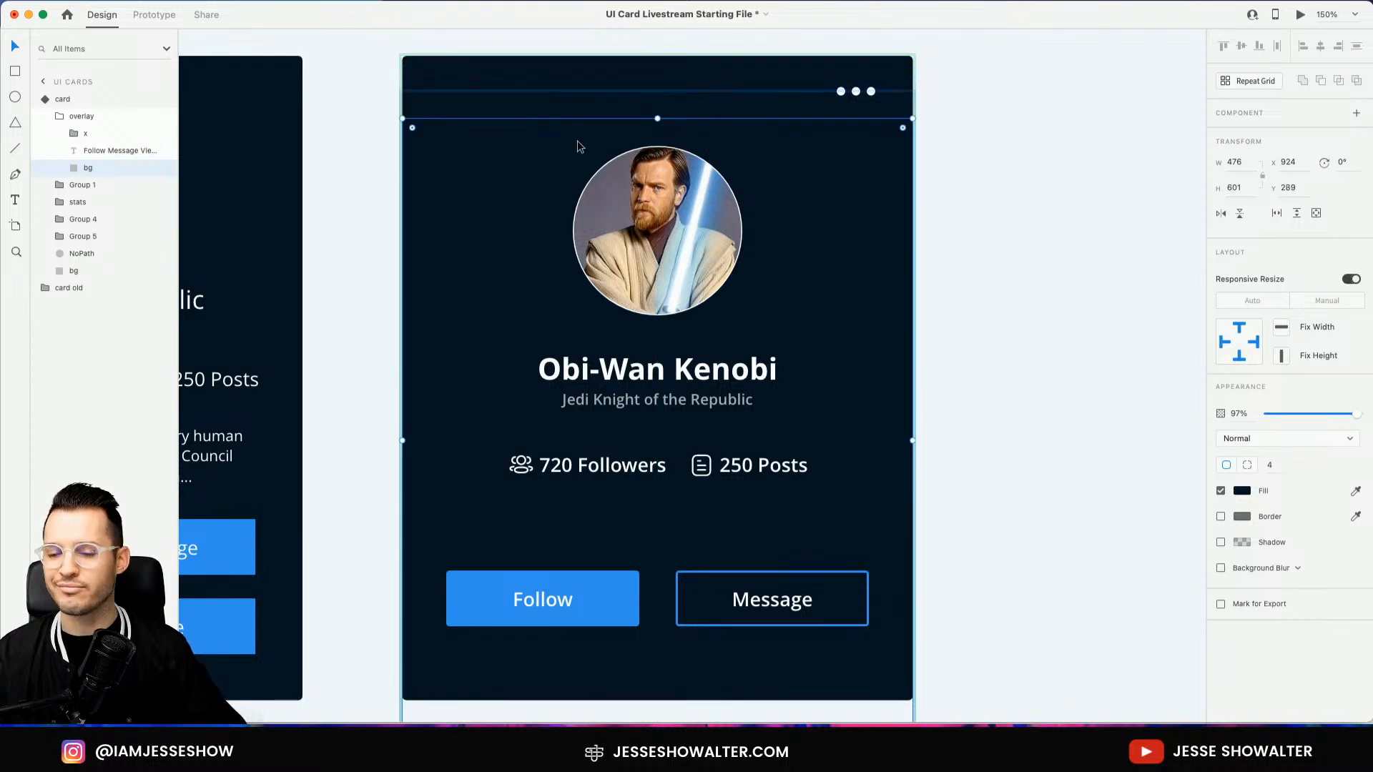
key("super+z")
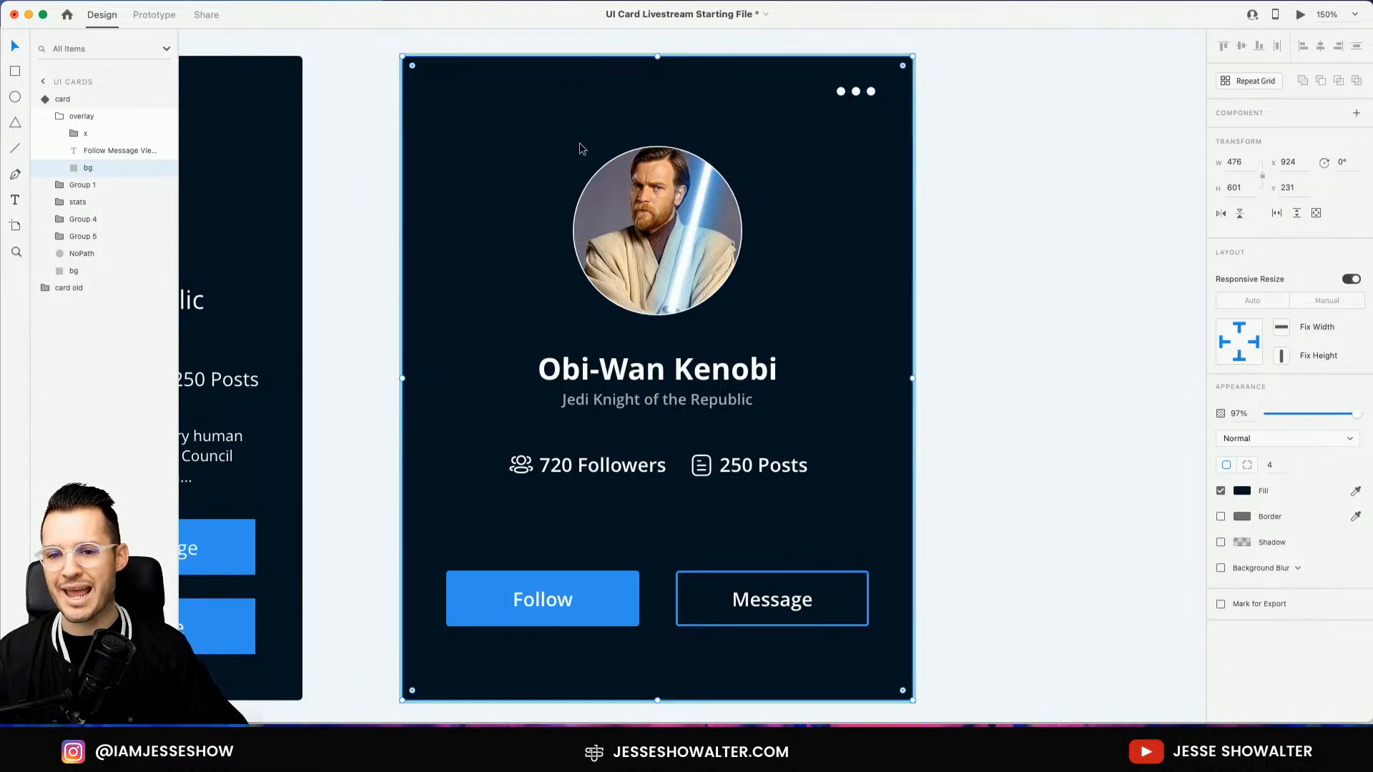
left_click(60, 120)
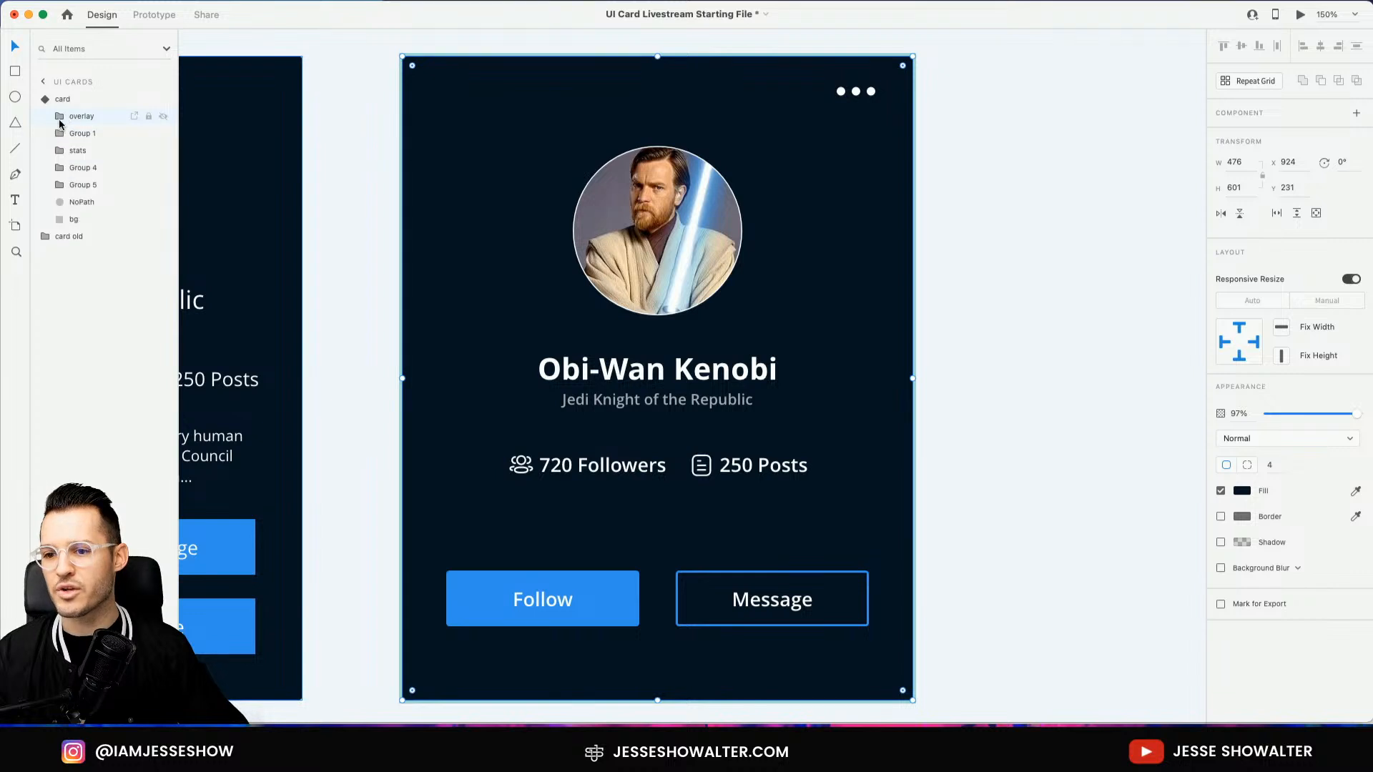
Draw a rectangle about 79 by 47 above the overlay group, covering the three-dot menu, and rename it tap area
left_click(107, 116)
key("r")
left_click_drag(816, 71, 900, 122)
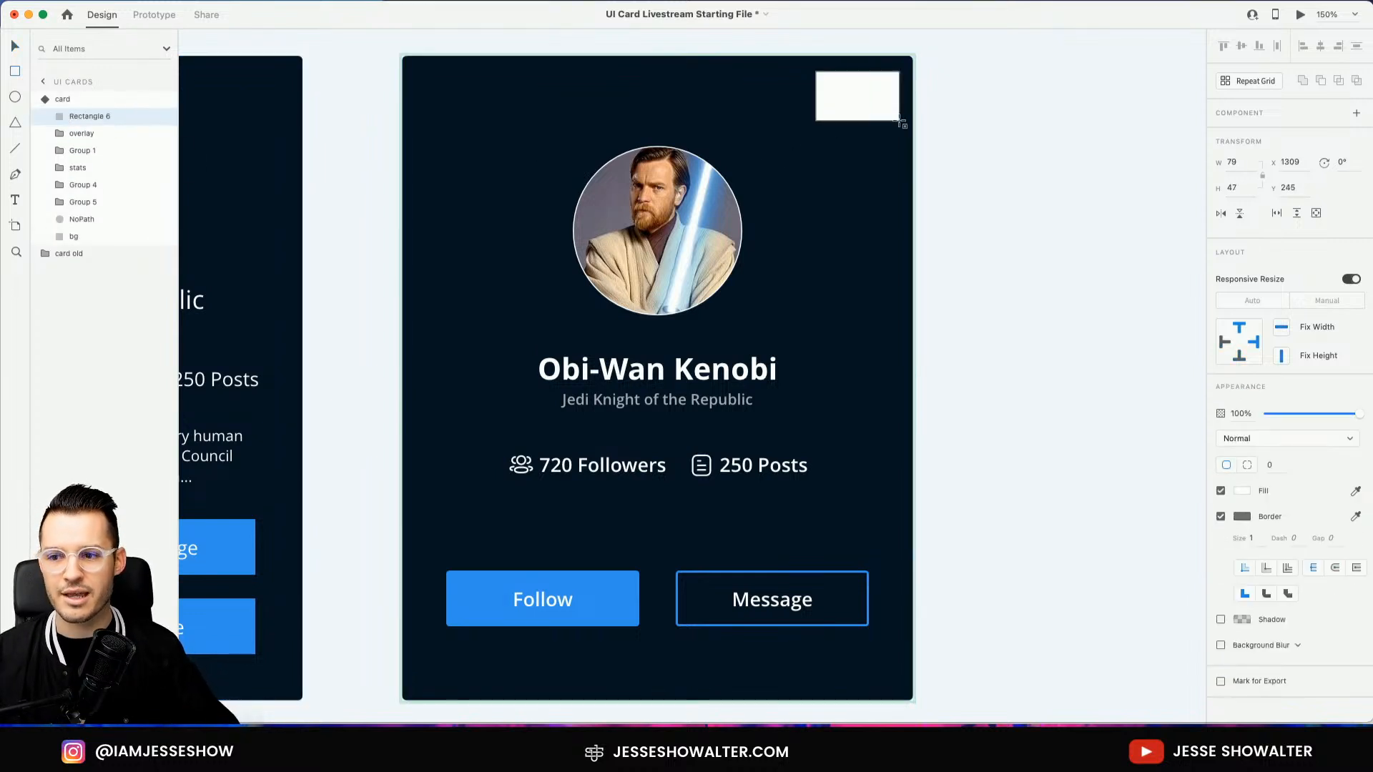
double_click(85, 116)
type("tap ")
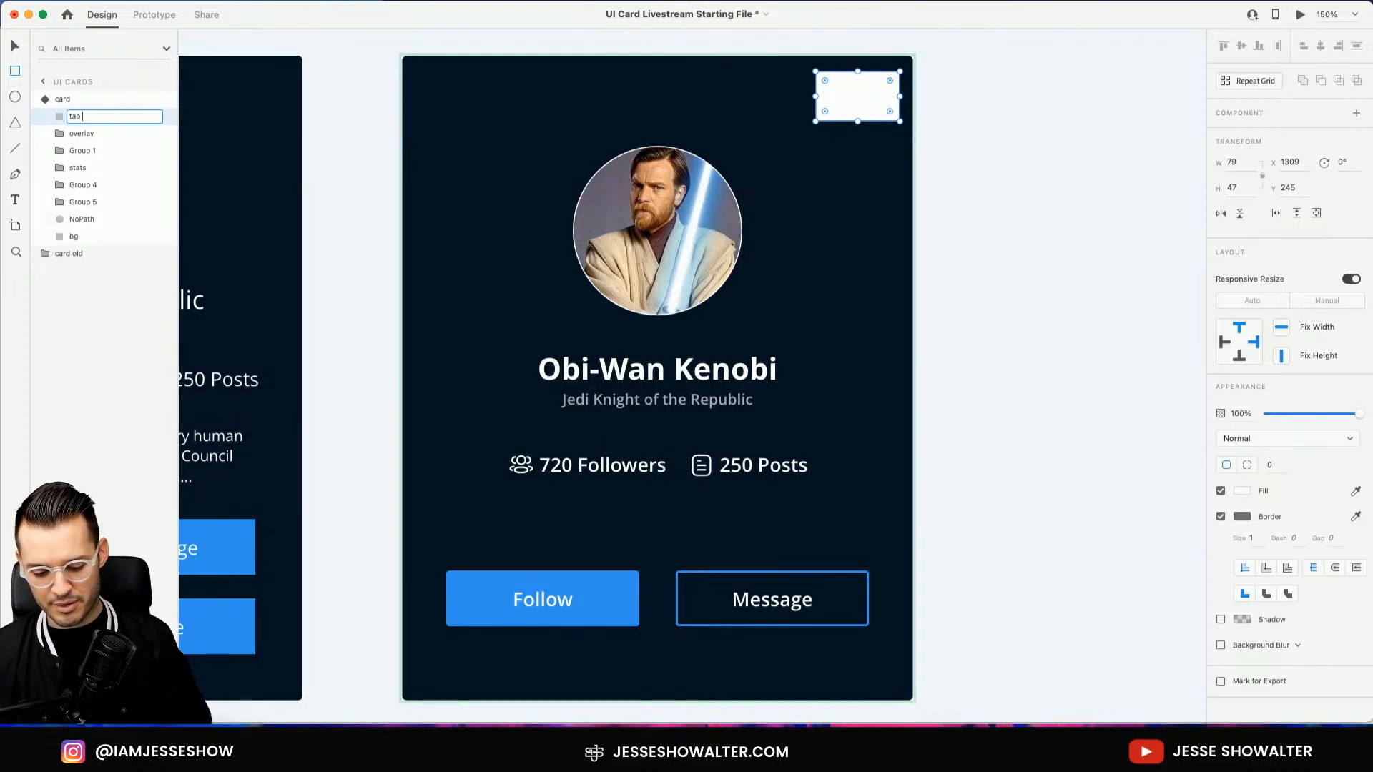
type("area")
key("Return")
Remove the tap area's border, set its opacity to 0%, and center it over the three dots
left_click(1221, 516)
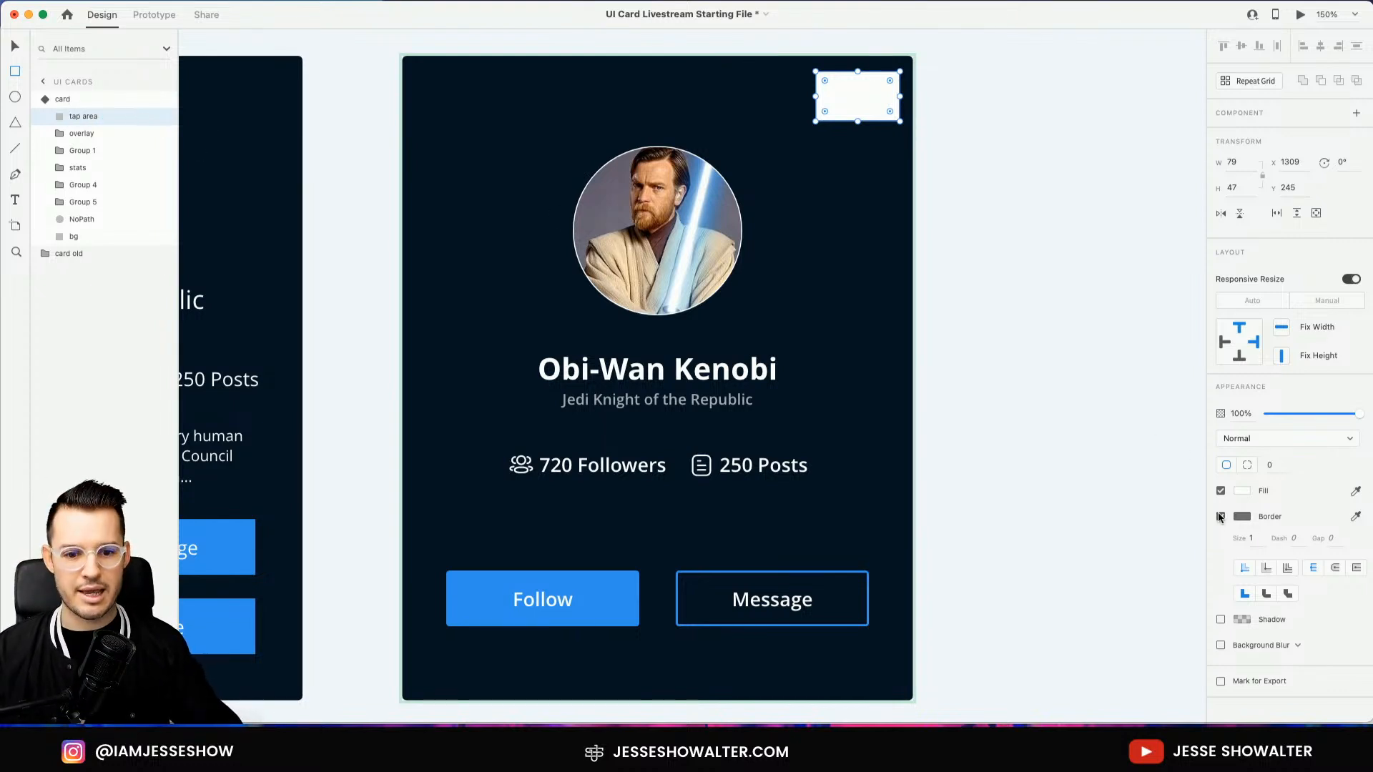
left_click_drag(1352, 421, 1256, 422)
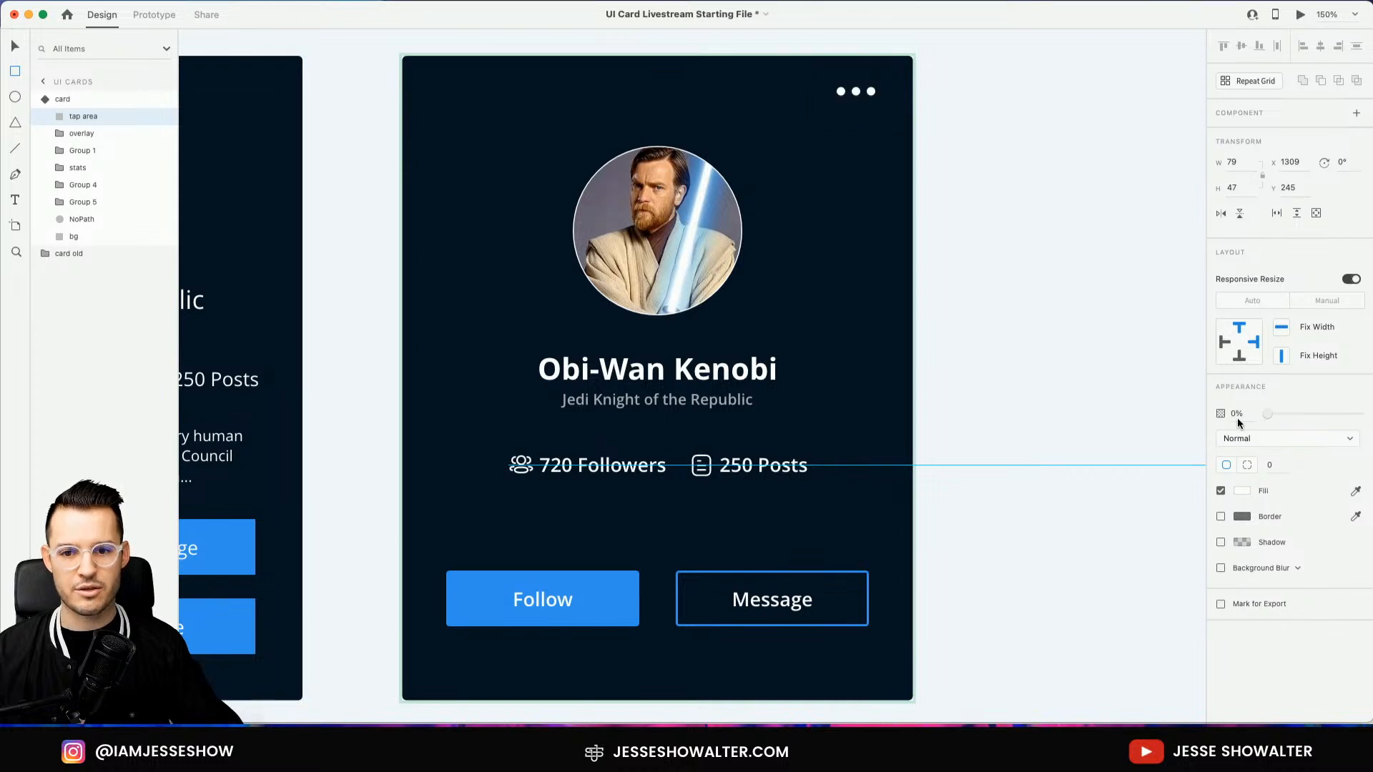
key("v")
left_click_drag(871, 107, 871, 105)
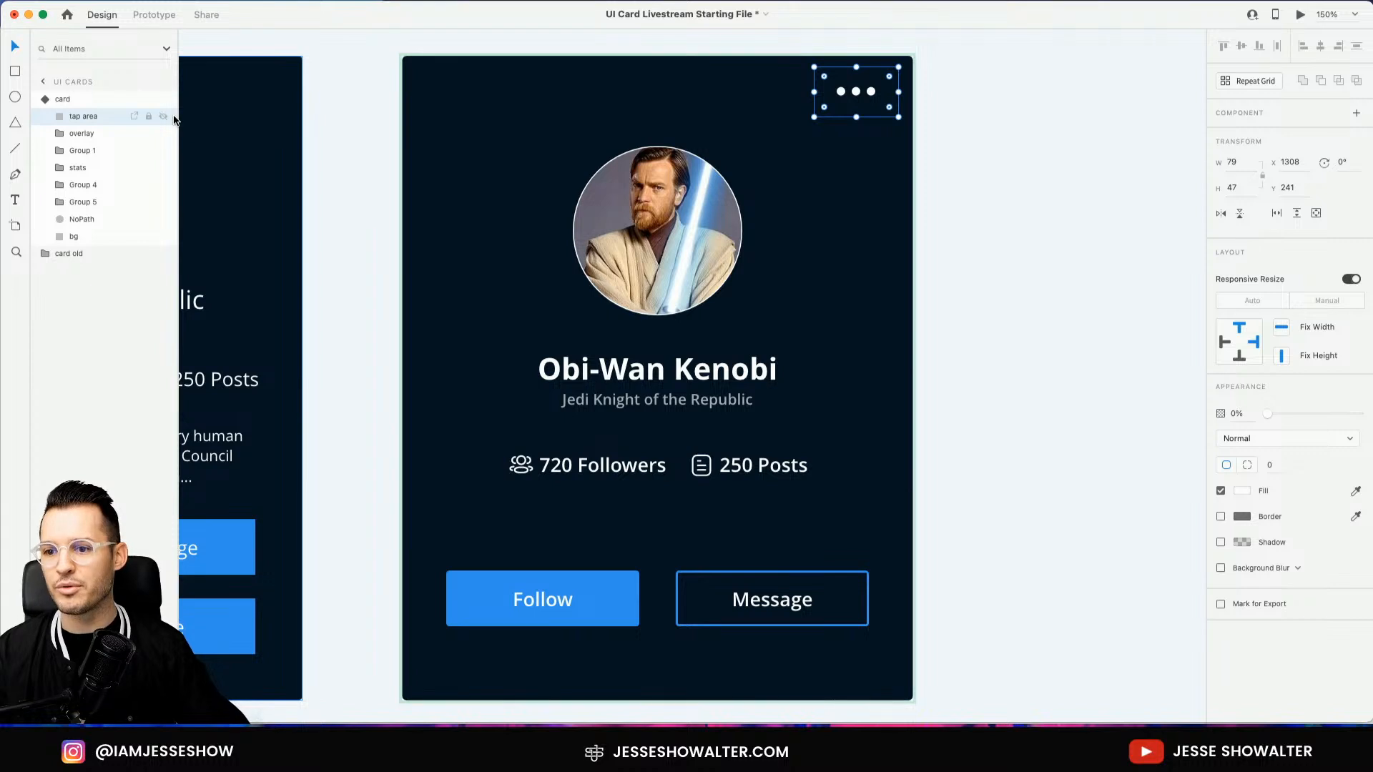
Extend the tap area to about 56 high around the X icon in the overlay state, and return to the default state
left_click(75, 101)
left_click(1281, 153)
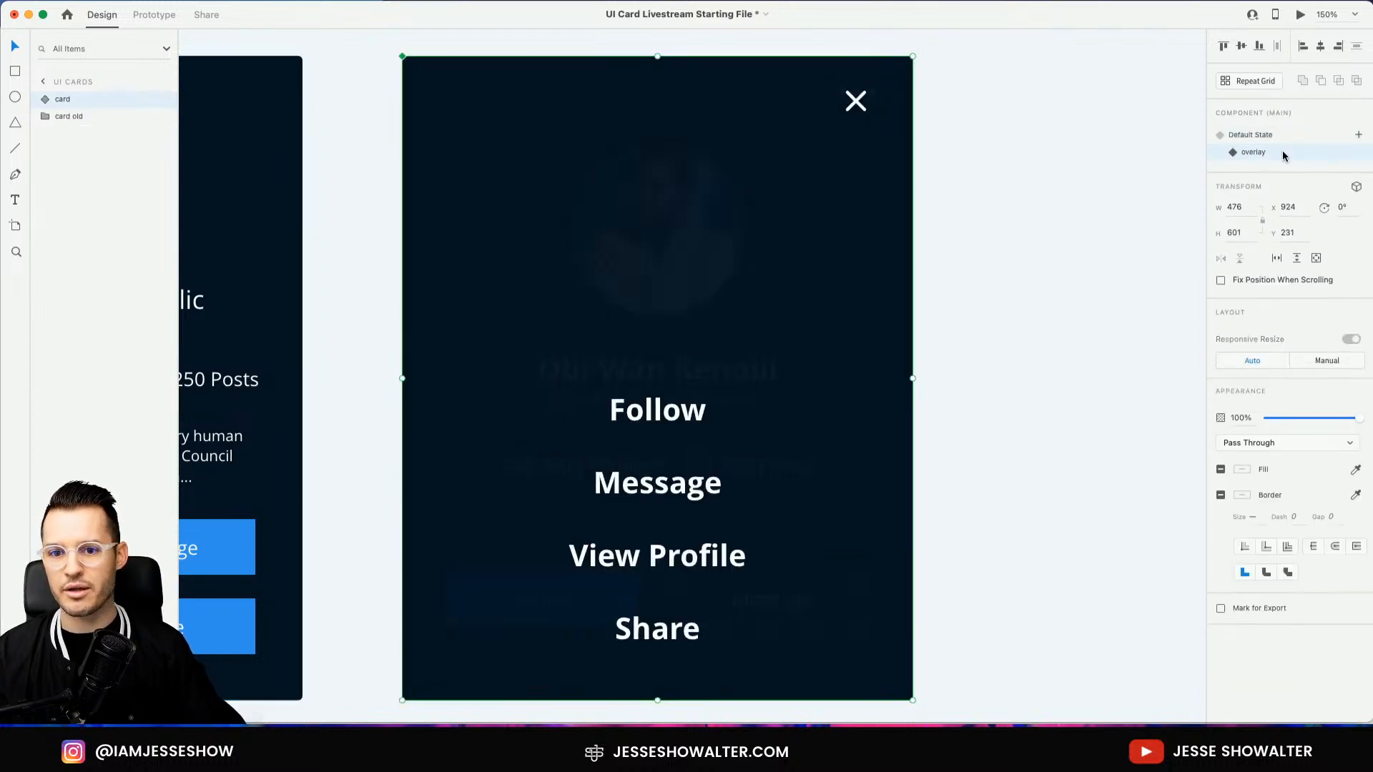
left_click(41, 106)
left_click(78, 117)
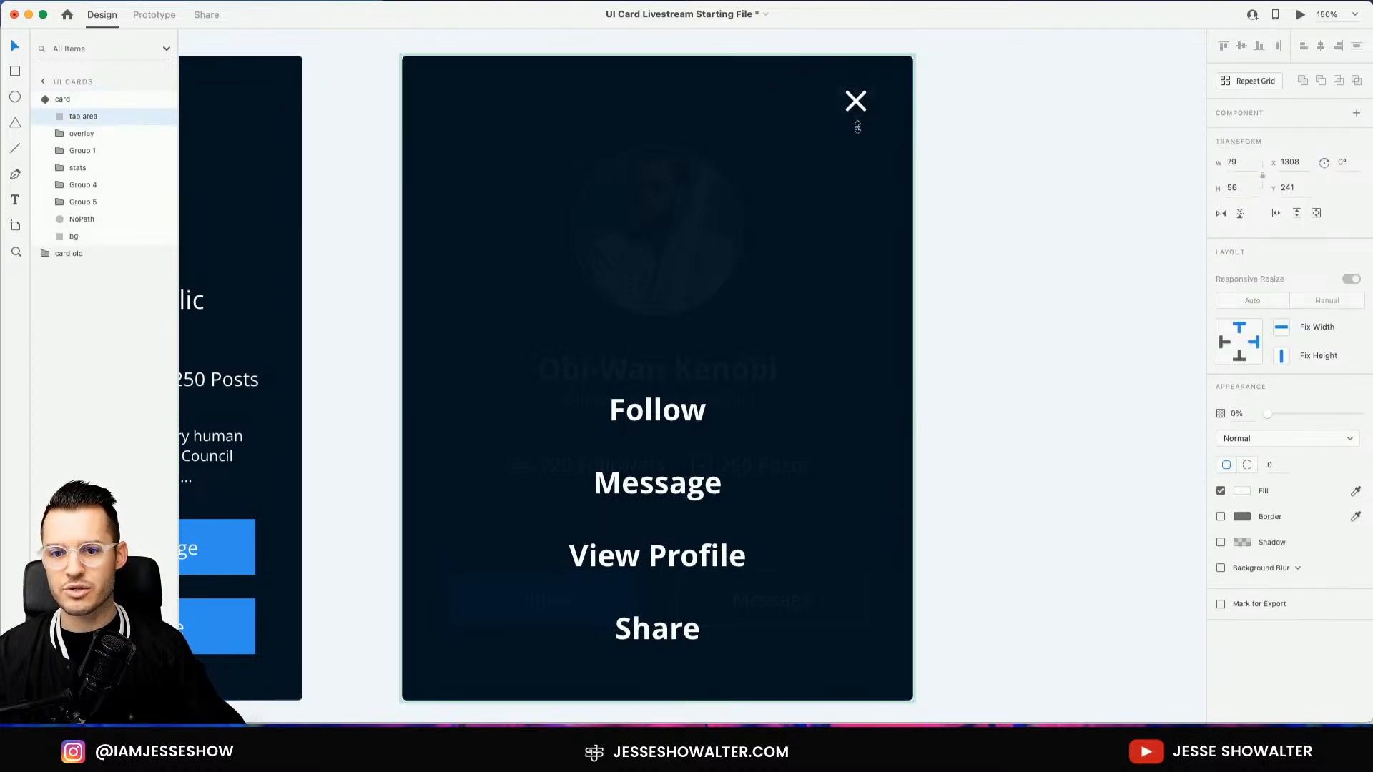
left_click(64, 98)
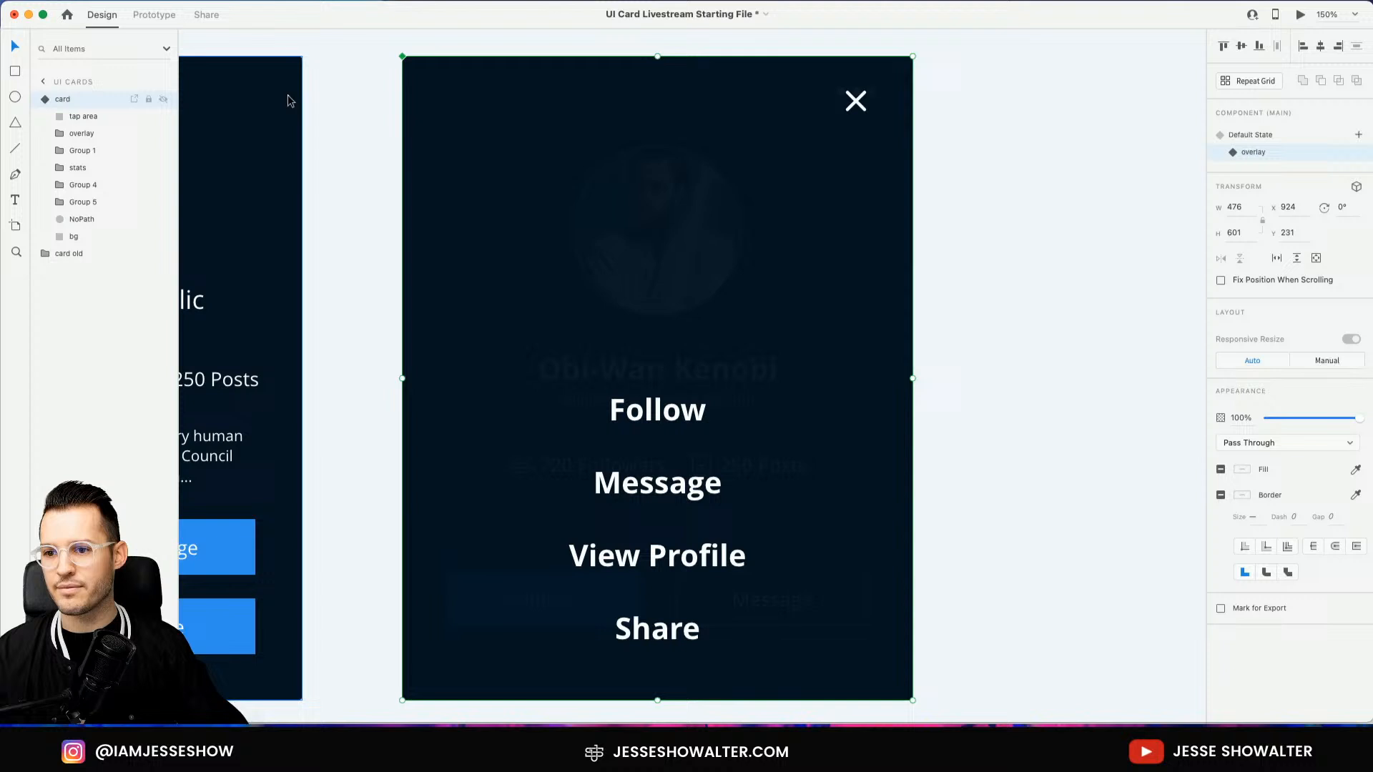
left_click(1259, 138)
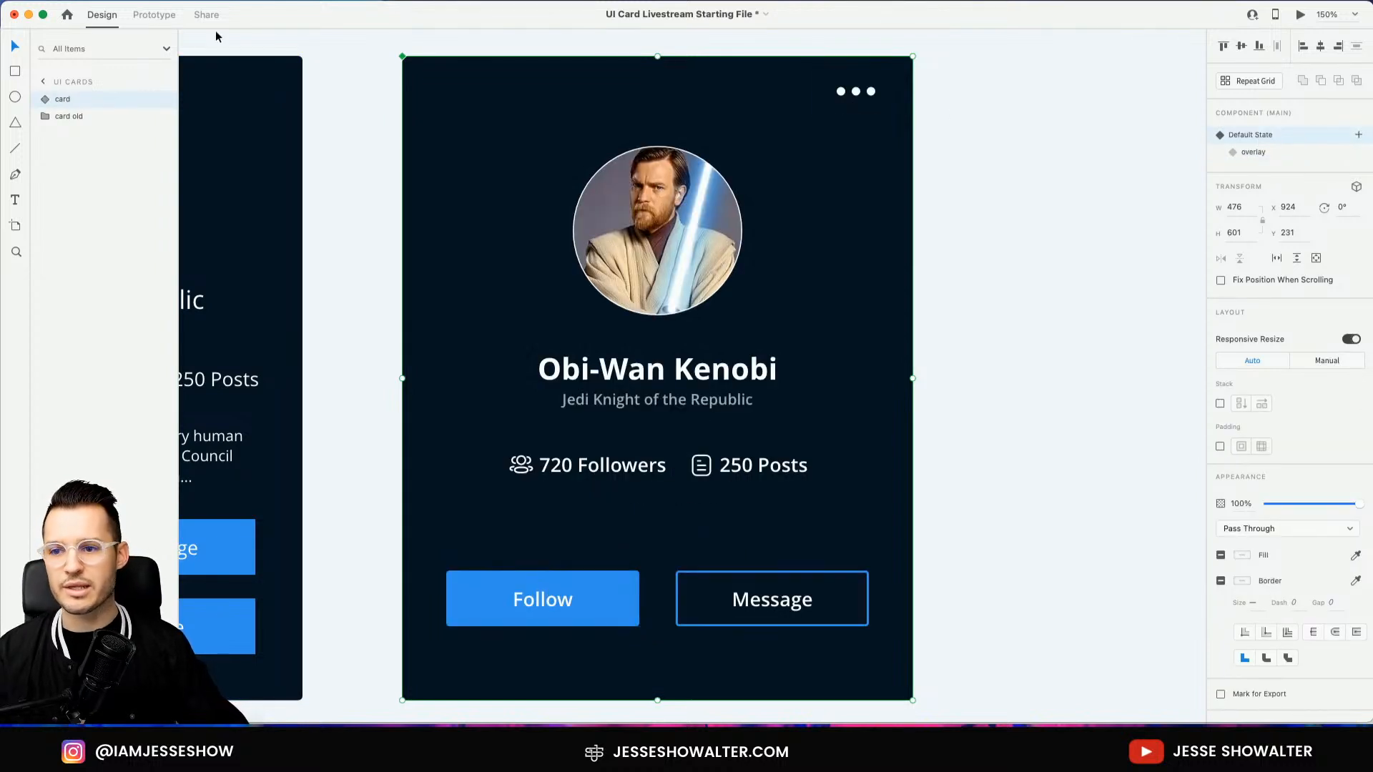
Add a tap interaction to the default state's tap area that auto-animates to the overlay state
left_click(153, 16)
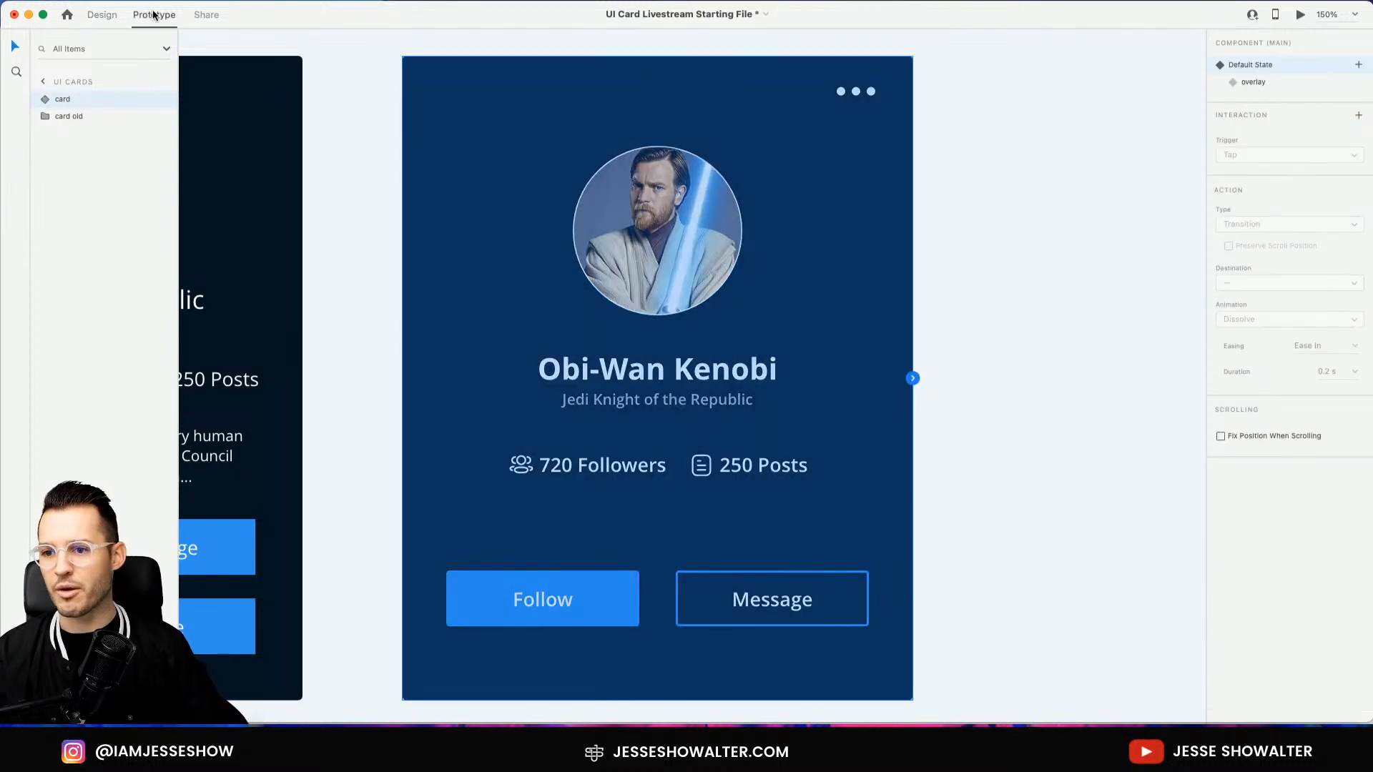
left_click(851, 114)
left_click(900, 93)
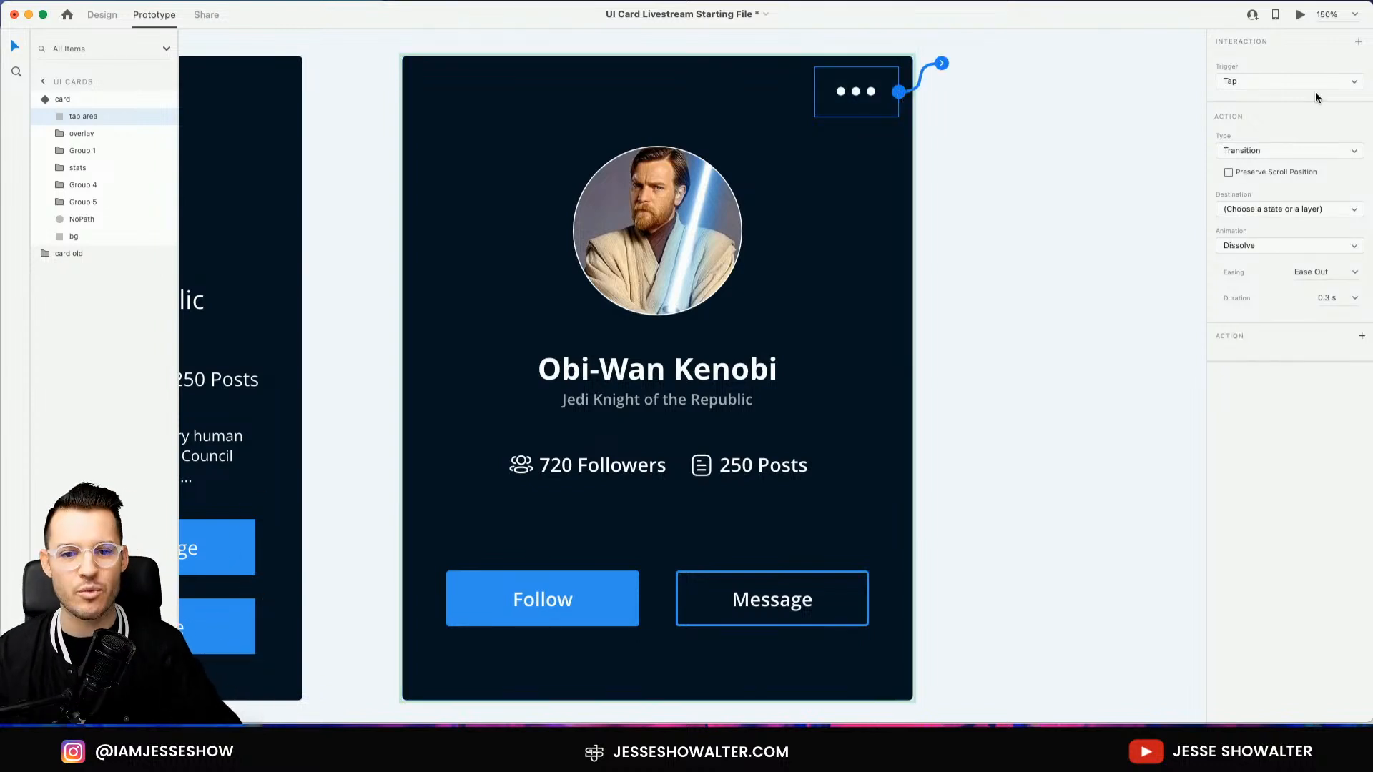
left_click(1278, 149)
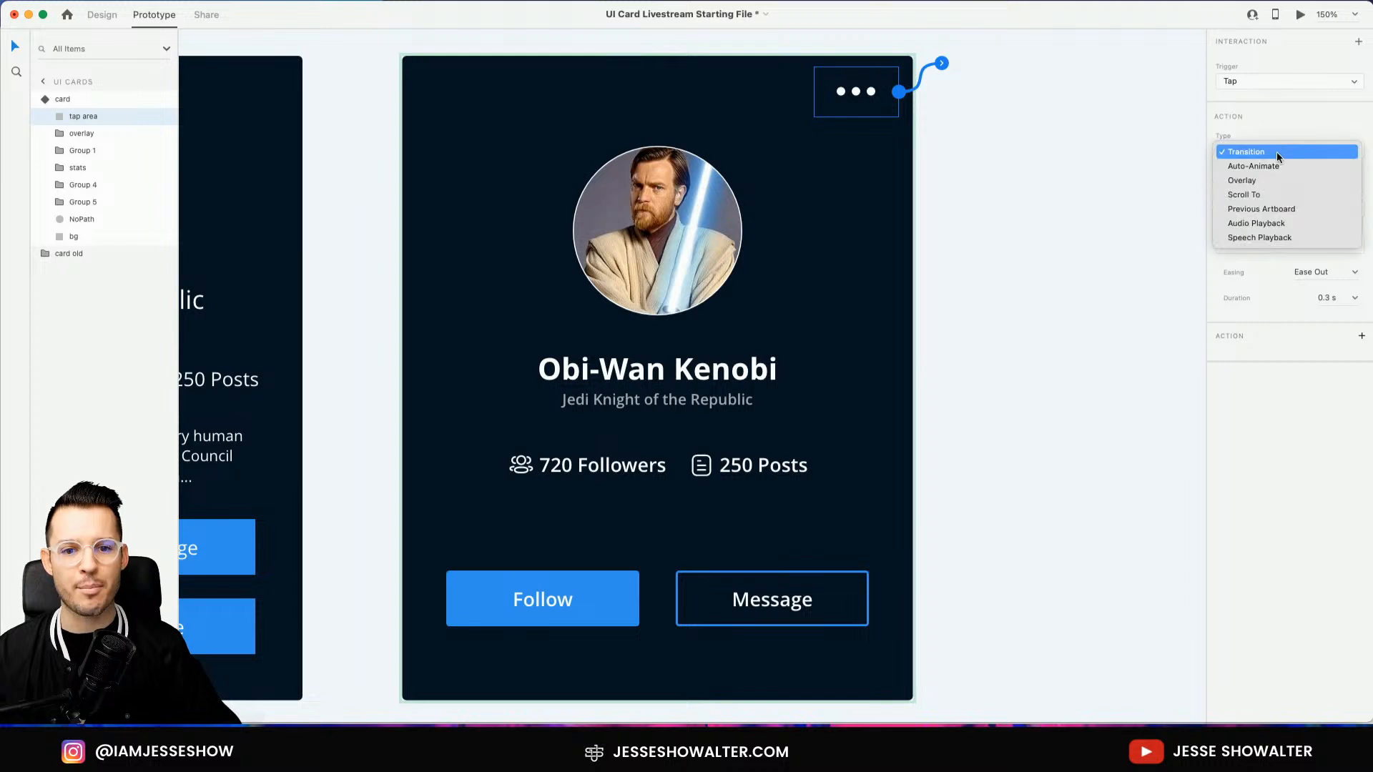
left_click(1274, 159)
left_click(1276, 187)
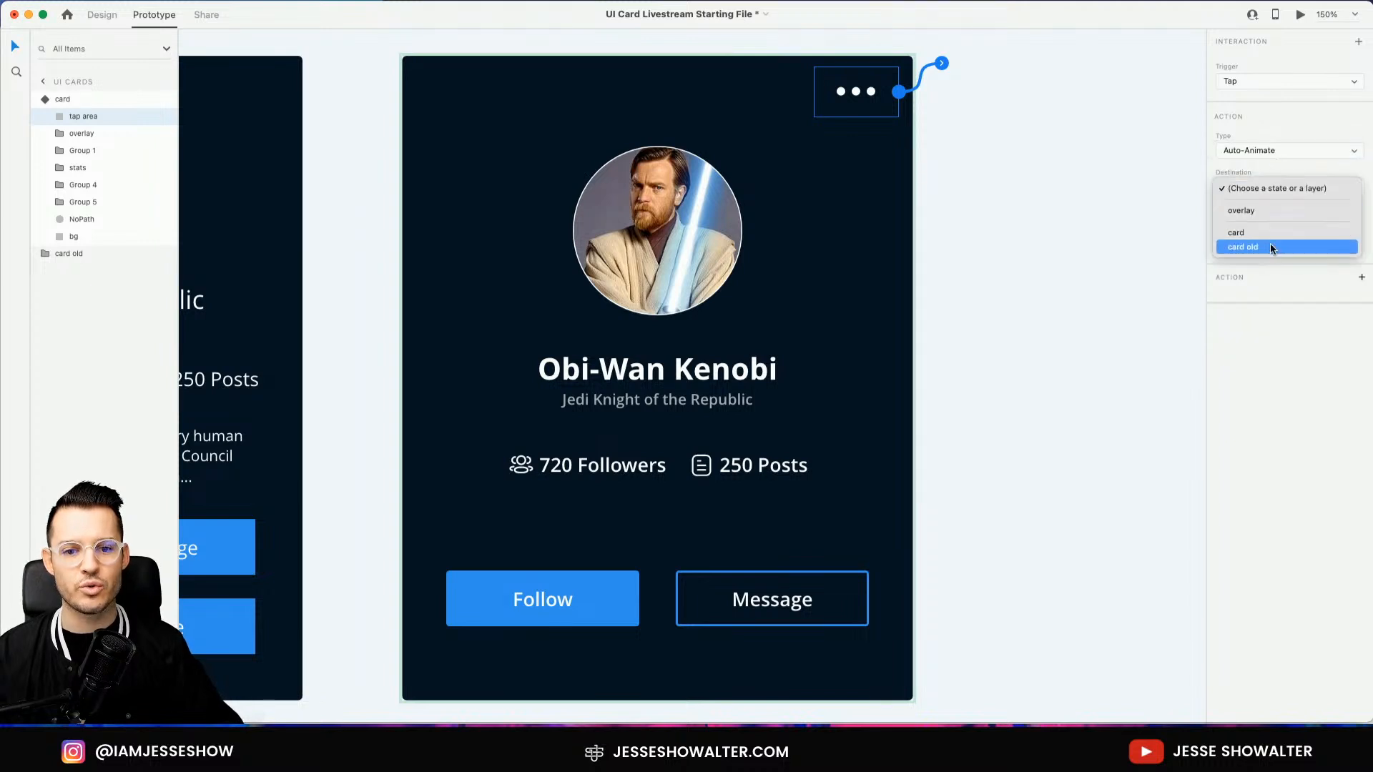
left_click(1273, 212)
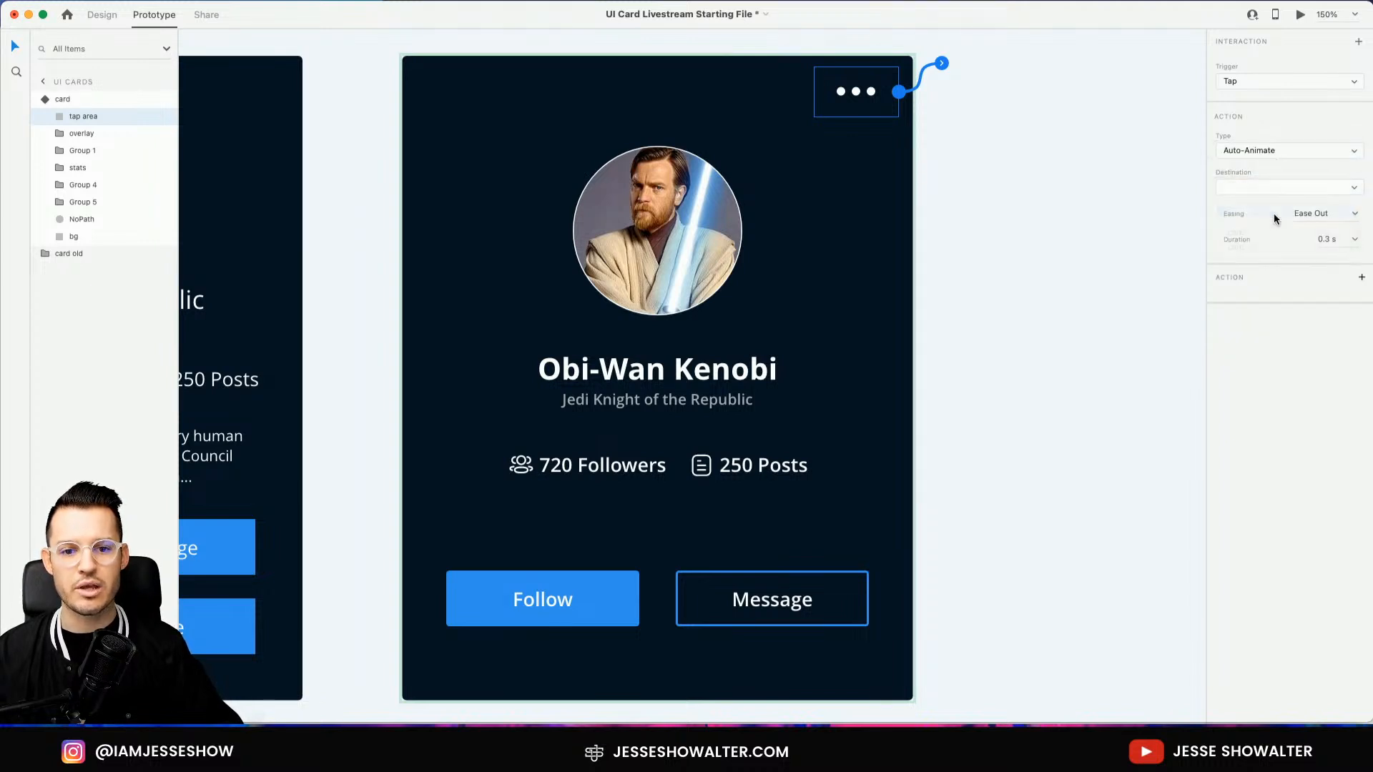
Set the easing of the default state's tap interaction to Snap and its duration to 0.5 s
left_click(1352, 215)
left_click(1324, 277)
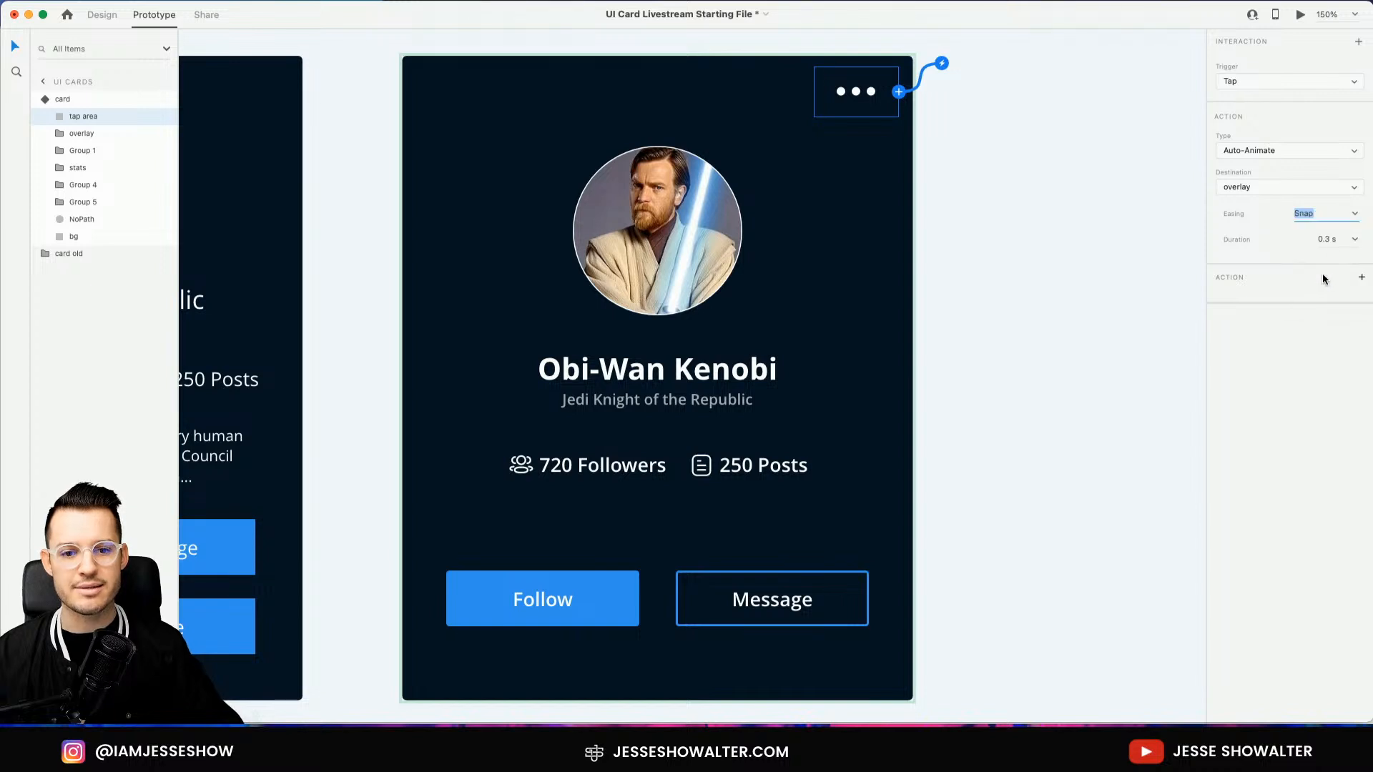
left_click(1329, 241)
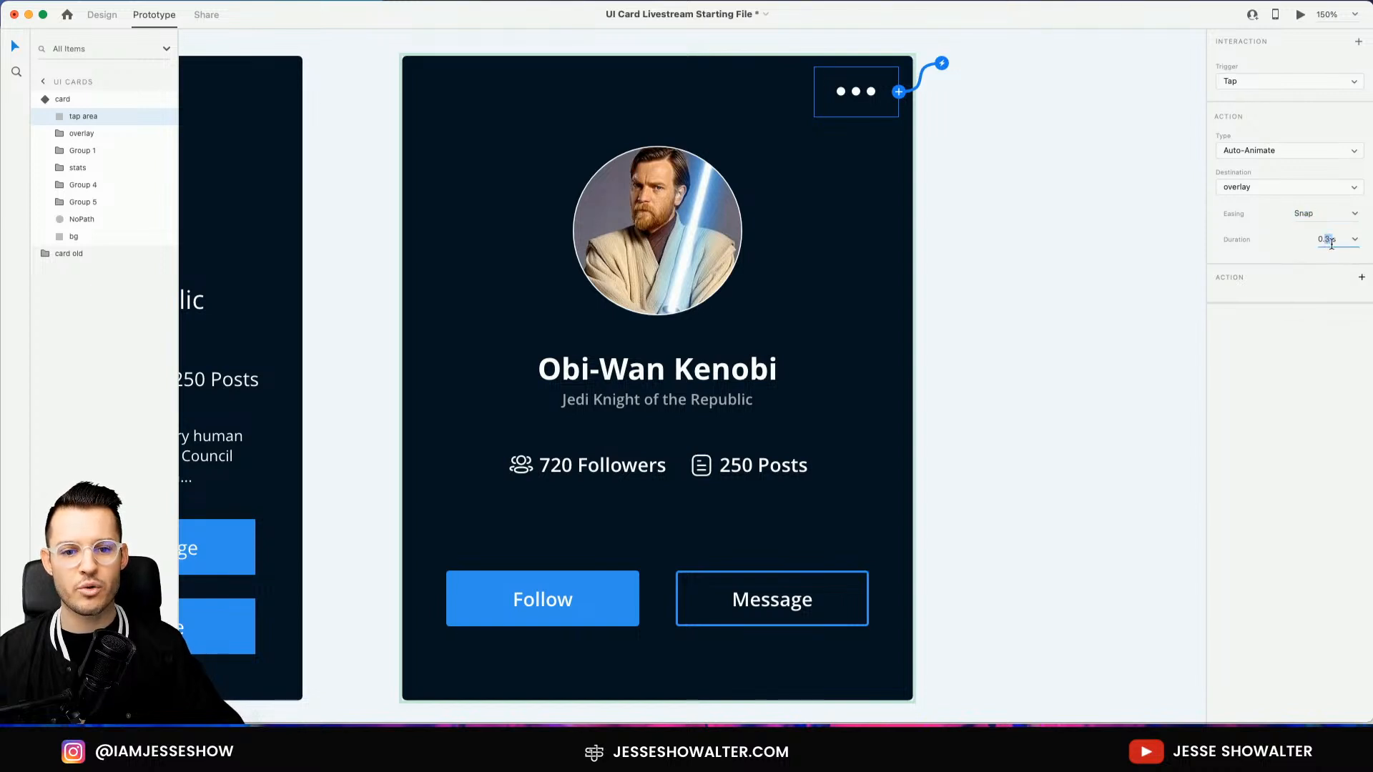
type("5")
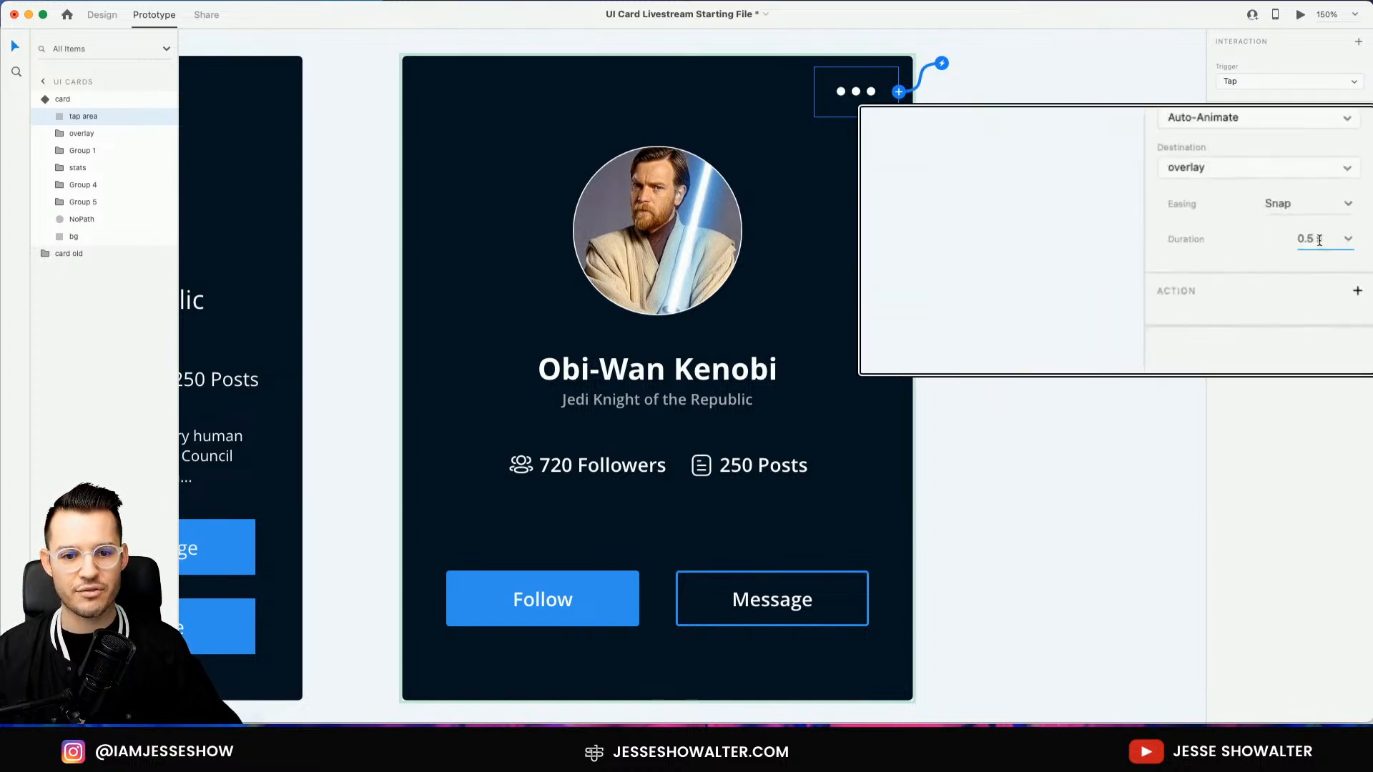
In the overlay state, add a tap interaction to the tap area that auto-animates to Default State, and return the card to its default state
left_click(62, 99)
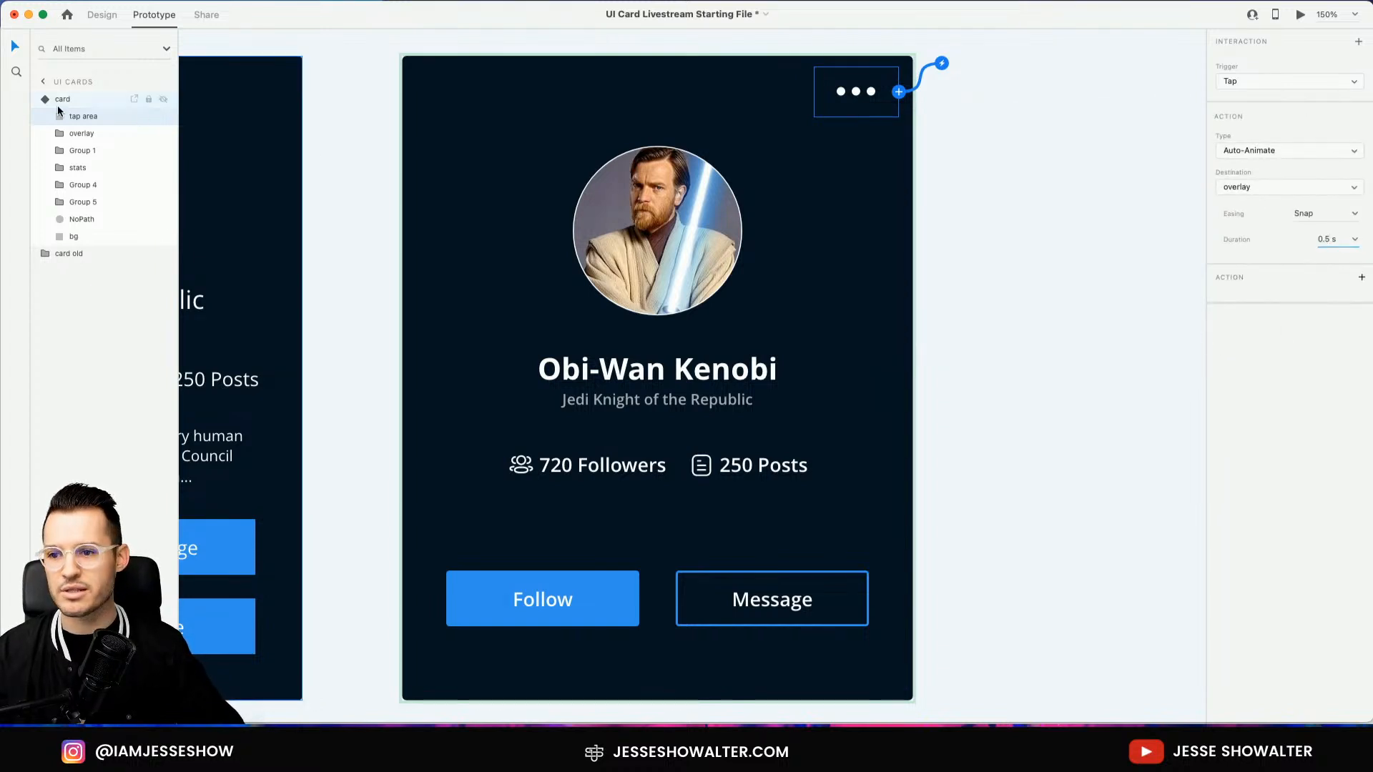
left_click(1293, 84)
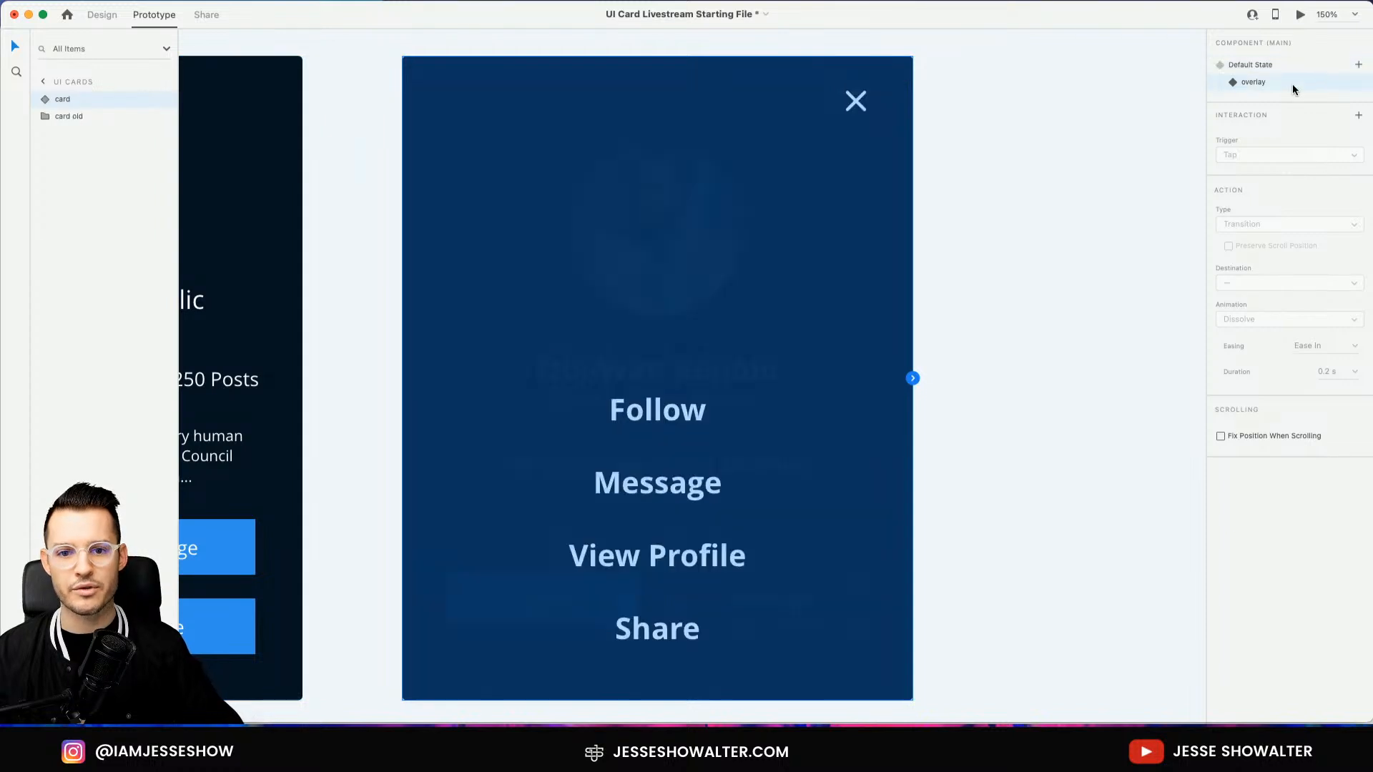
double_click(869, 105)
left_click(899, 98)
left_click(1307, 192)
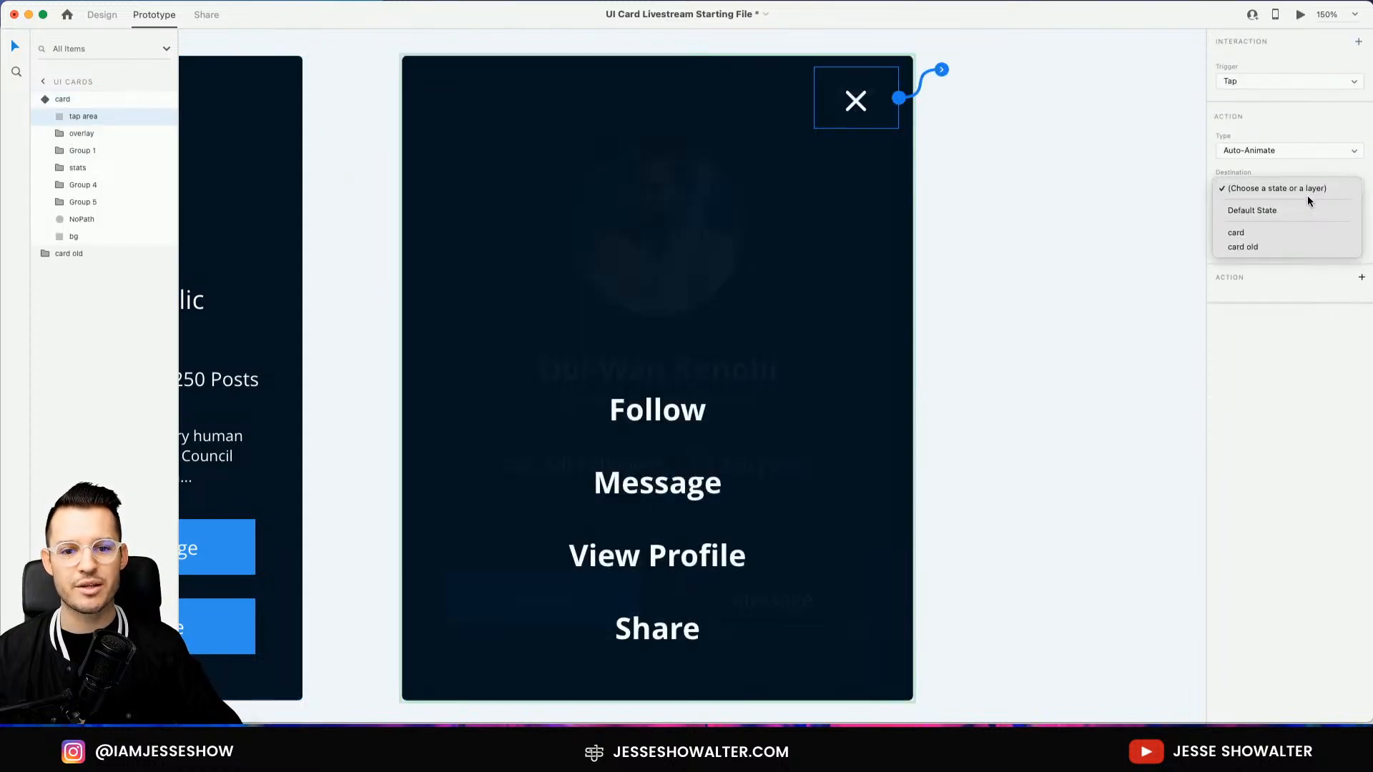
left_click(1264, 212)
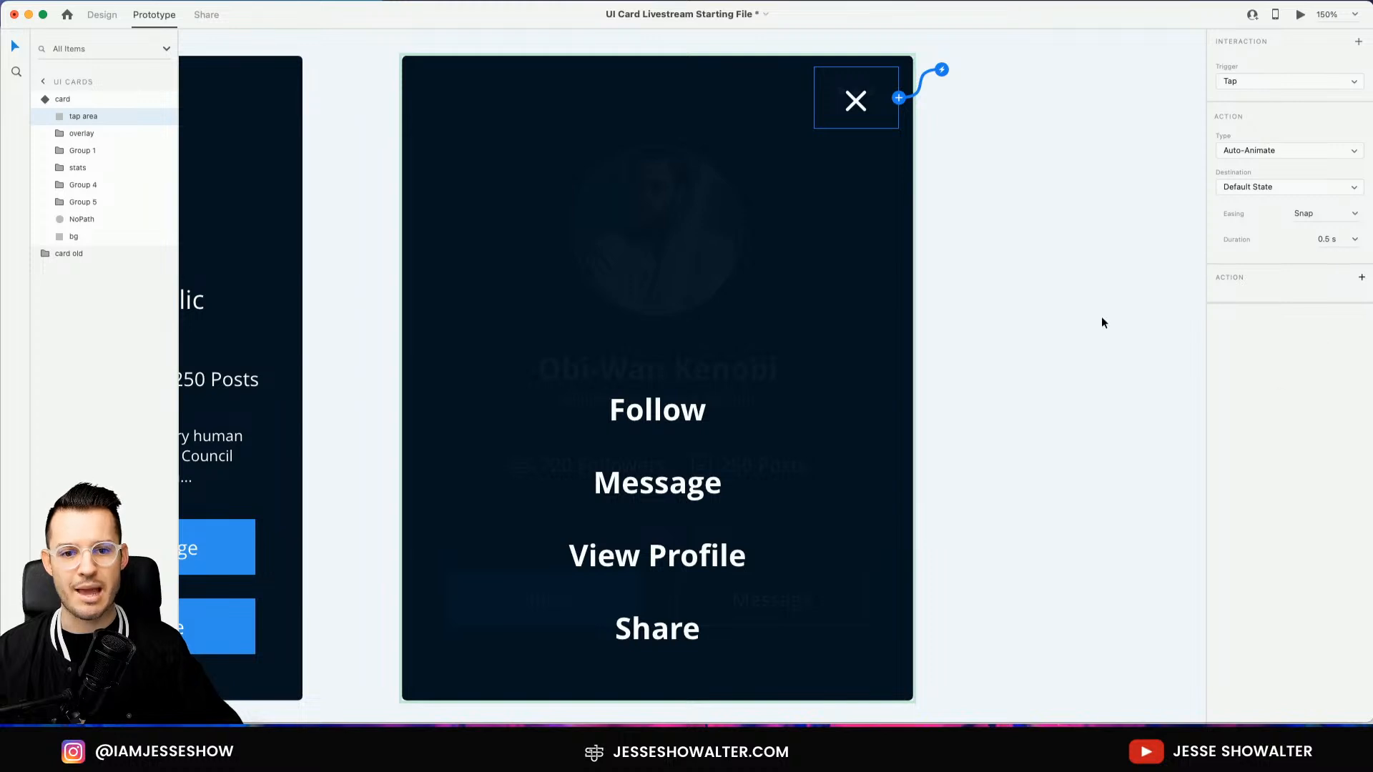
left_click(86, 99)
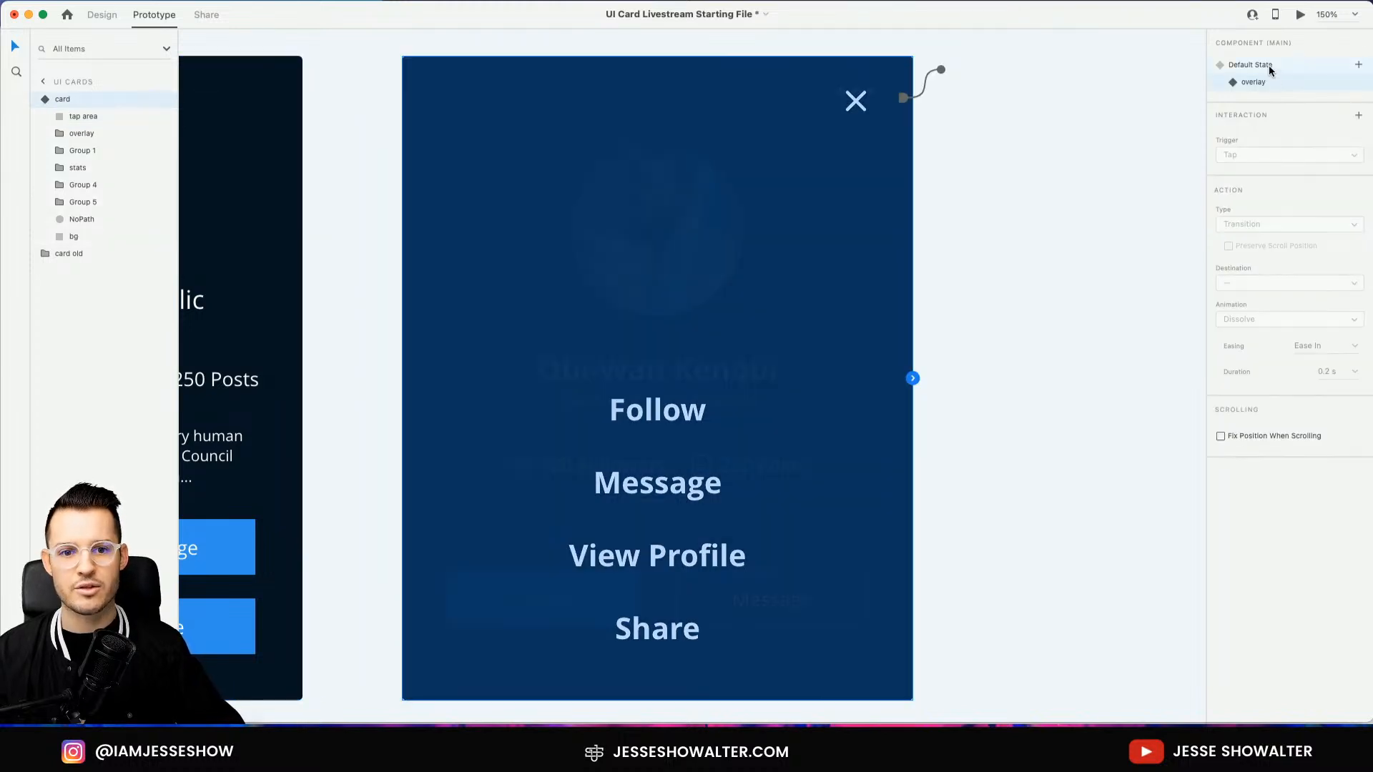
left_click(1269, 66)
Preview the prototype and test opening and closing the options overlay with the three-dot menu and X icon, and close the preview
left_click(1301, 15)
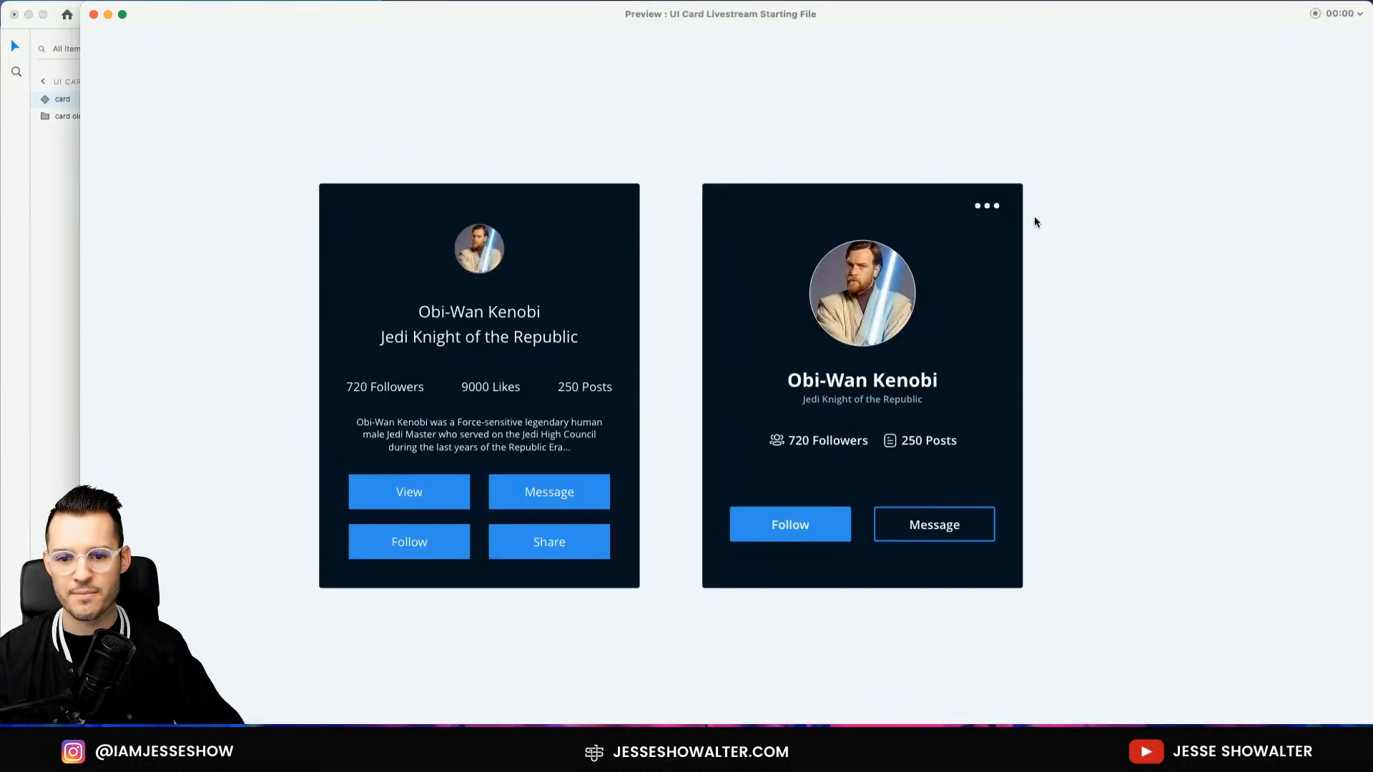
left_click(987, 213)
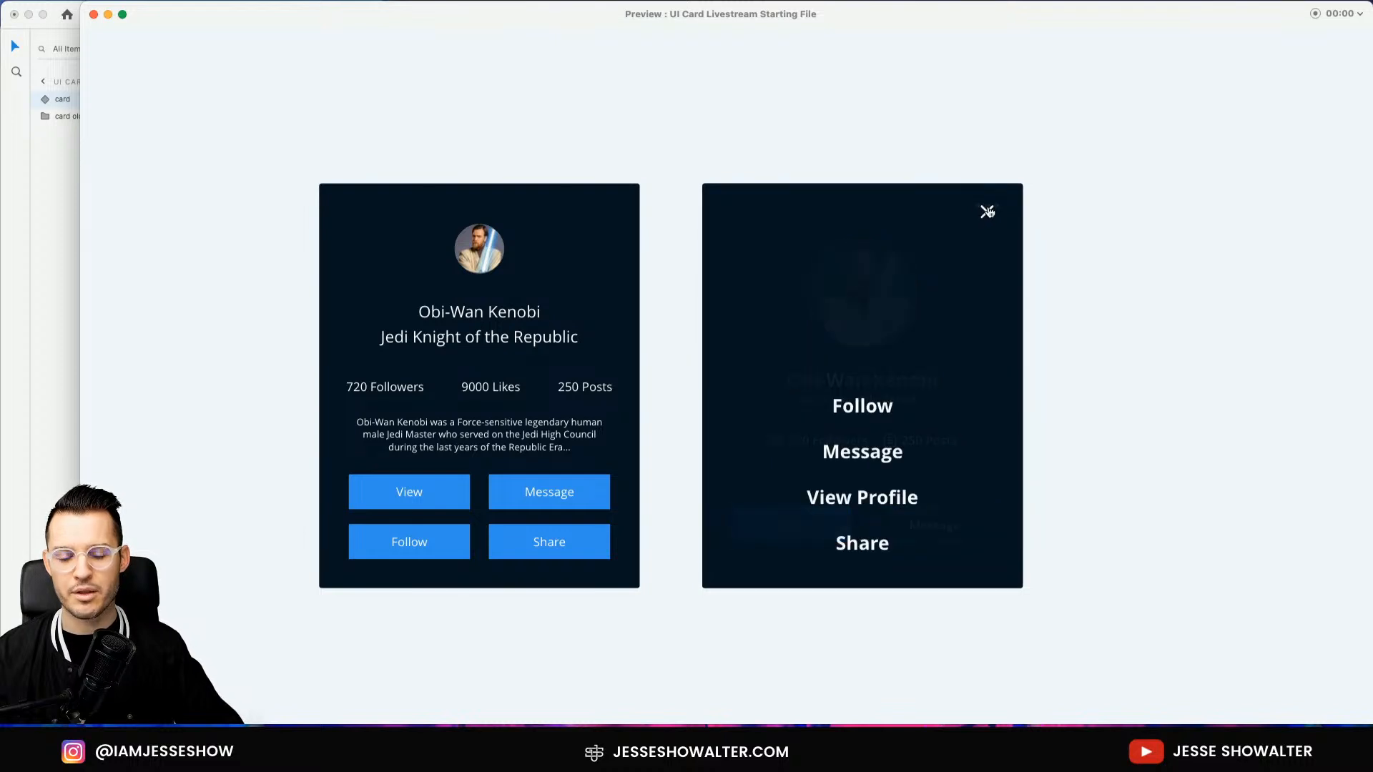
left_click(987, 211)
left_click(989, 209)
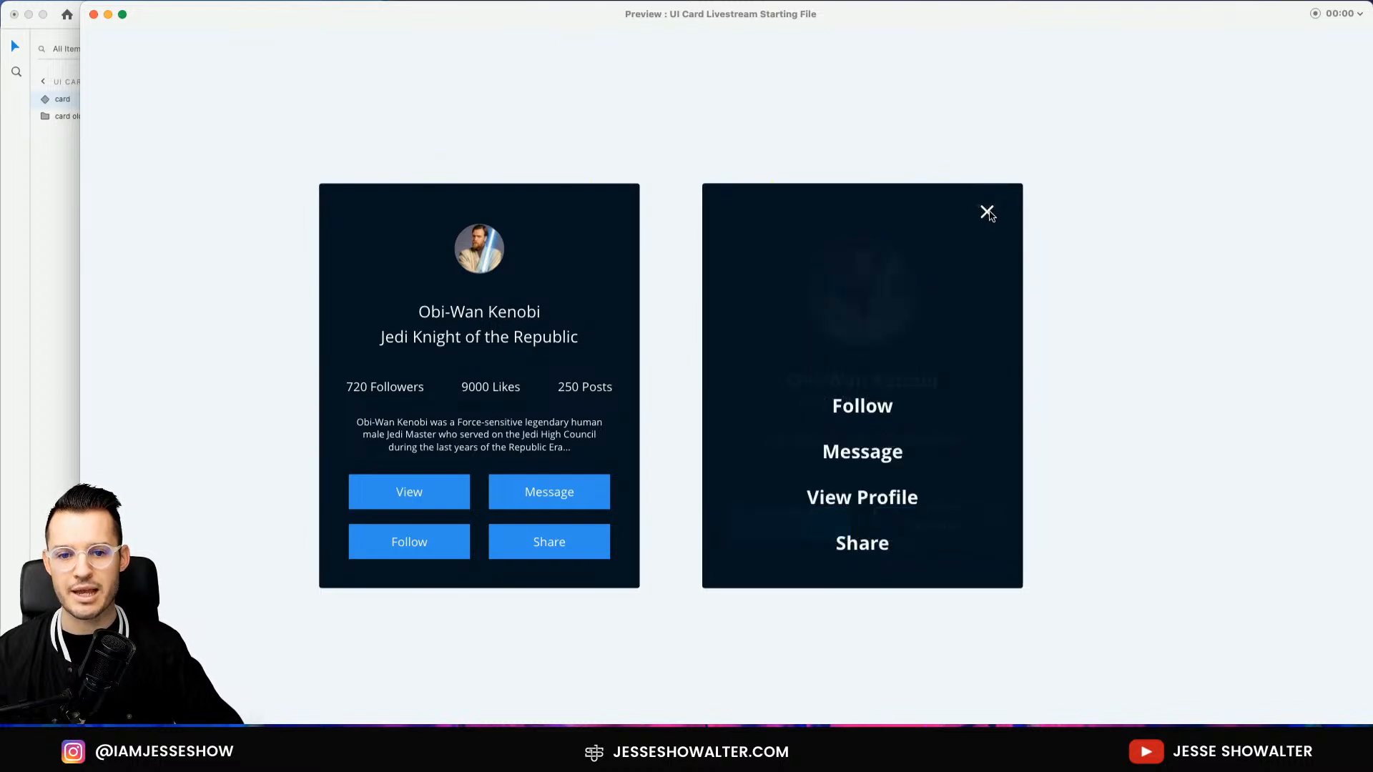
left_click(989, 210)
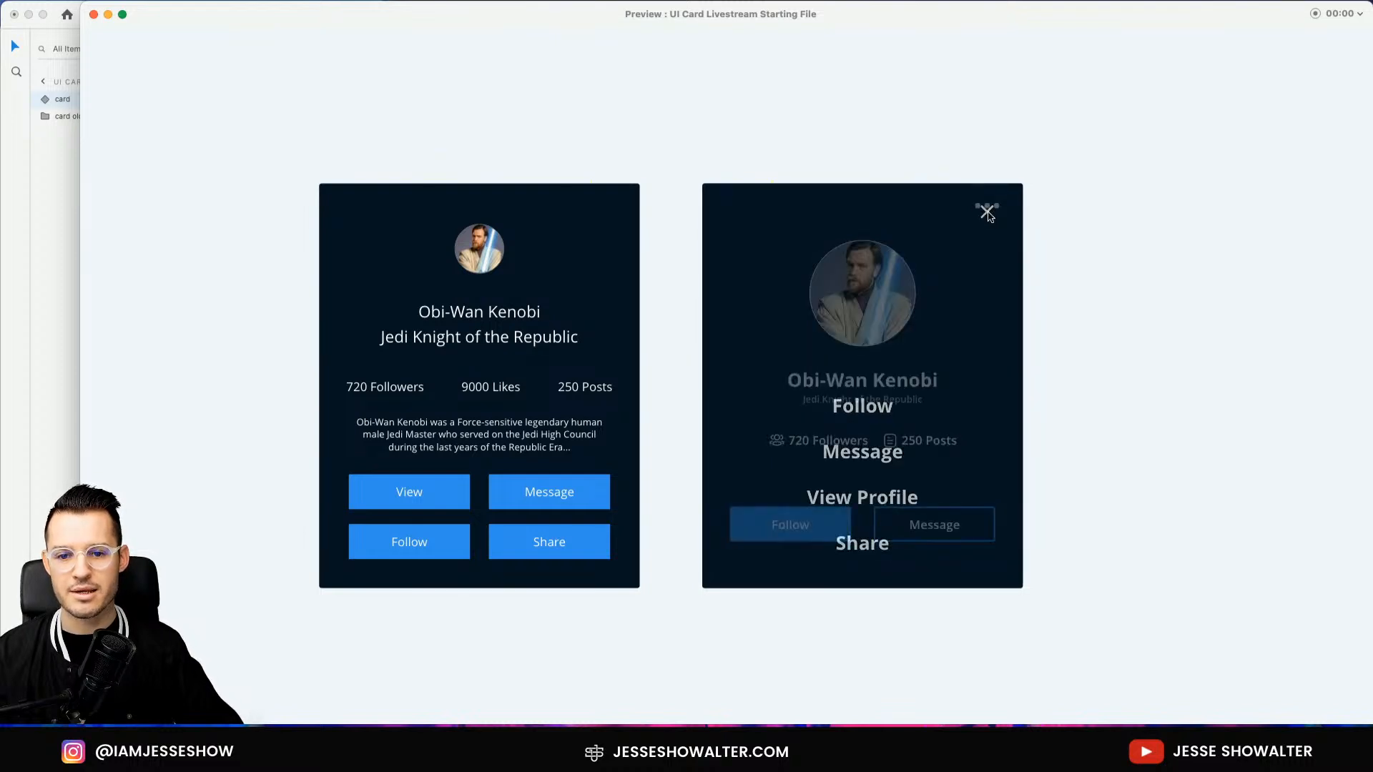
left_click(94, 15)
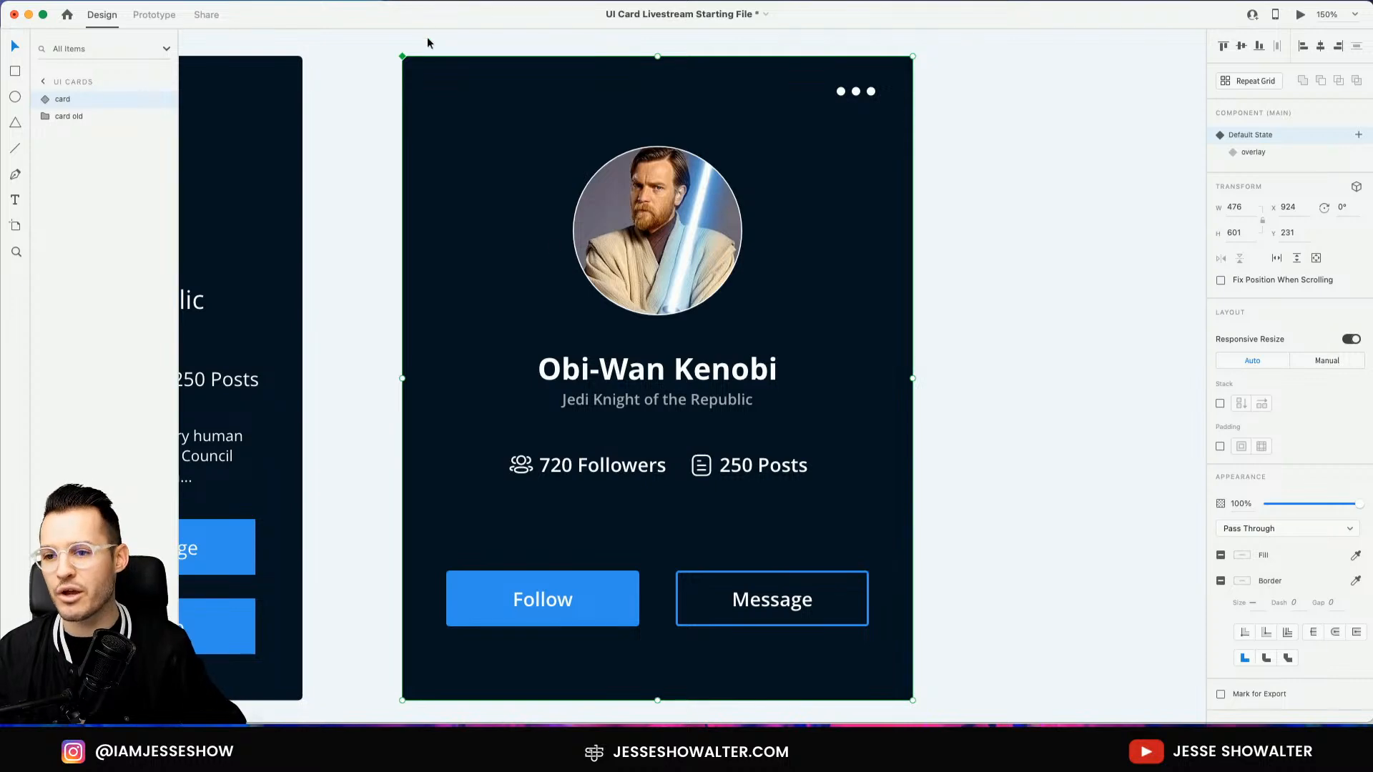
In the overlay state, move the Follow, Message, View Profile and Share text up to the card's vertical center, and return to the default state
left_click(1246, 156)
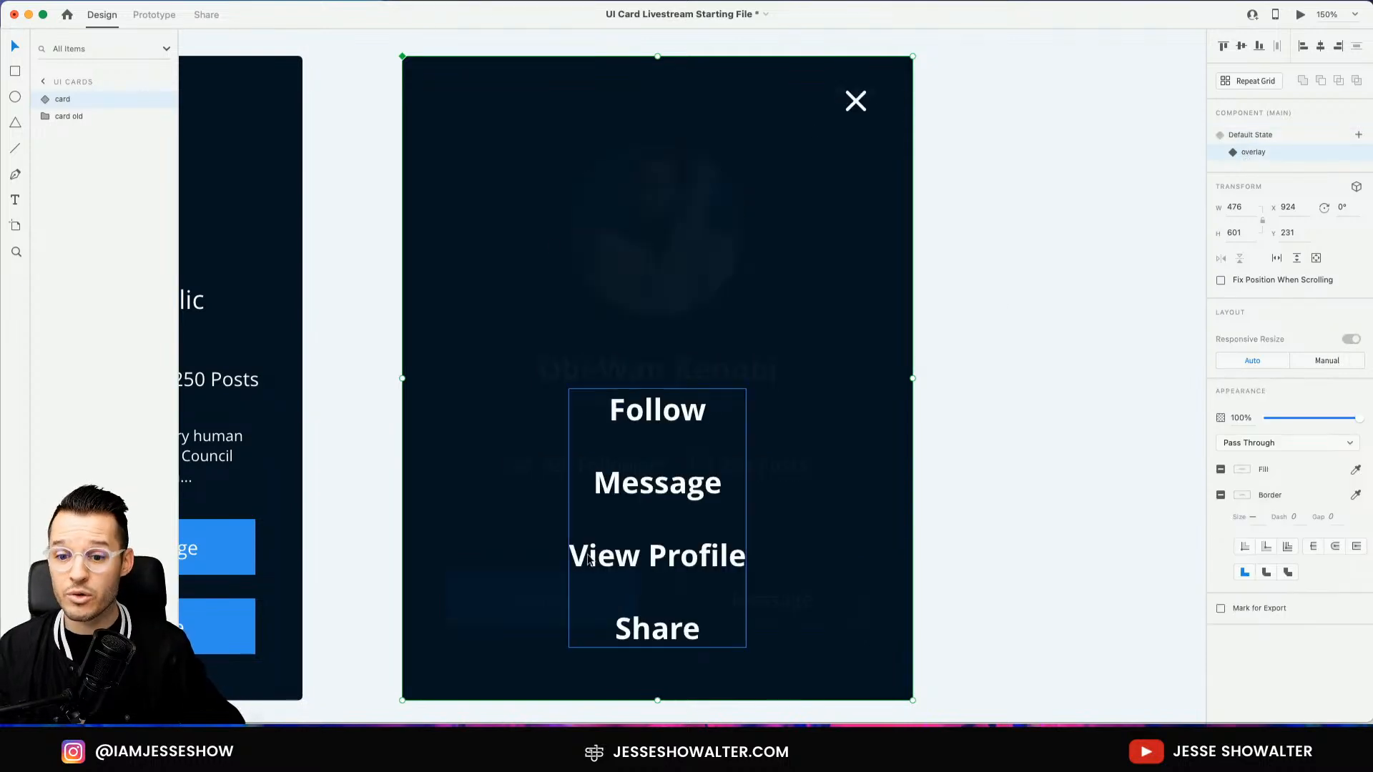
double_click(634, 492)
left_click_drag(670, 397, 670, 347)
left_click(126, 100)
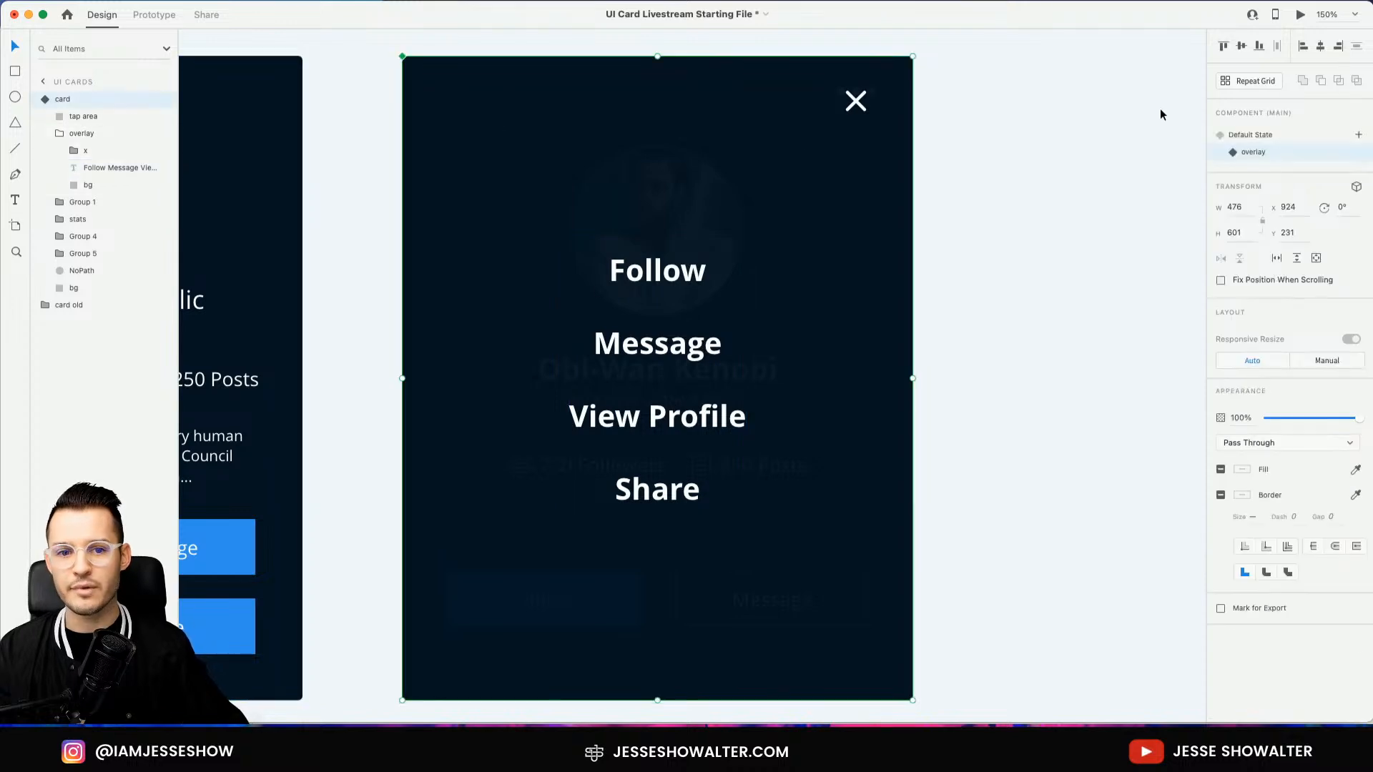
left_click(1252, 136)
Preview the card again, toggling the overlay several times to check the animation with the repositioned options, and close the preview
left_click(1298, 19)
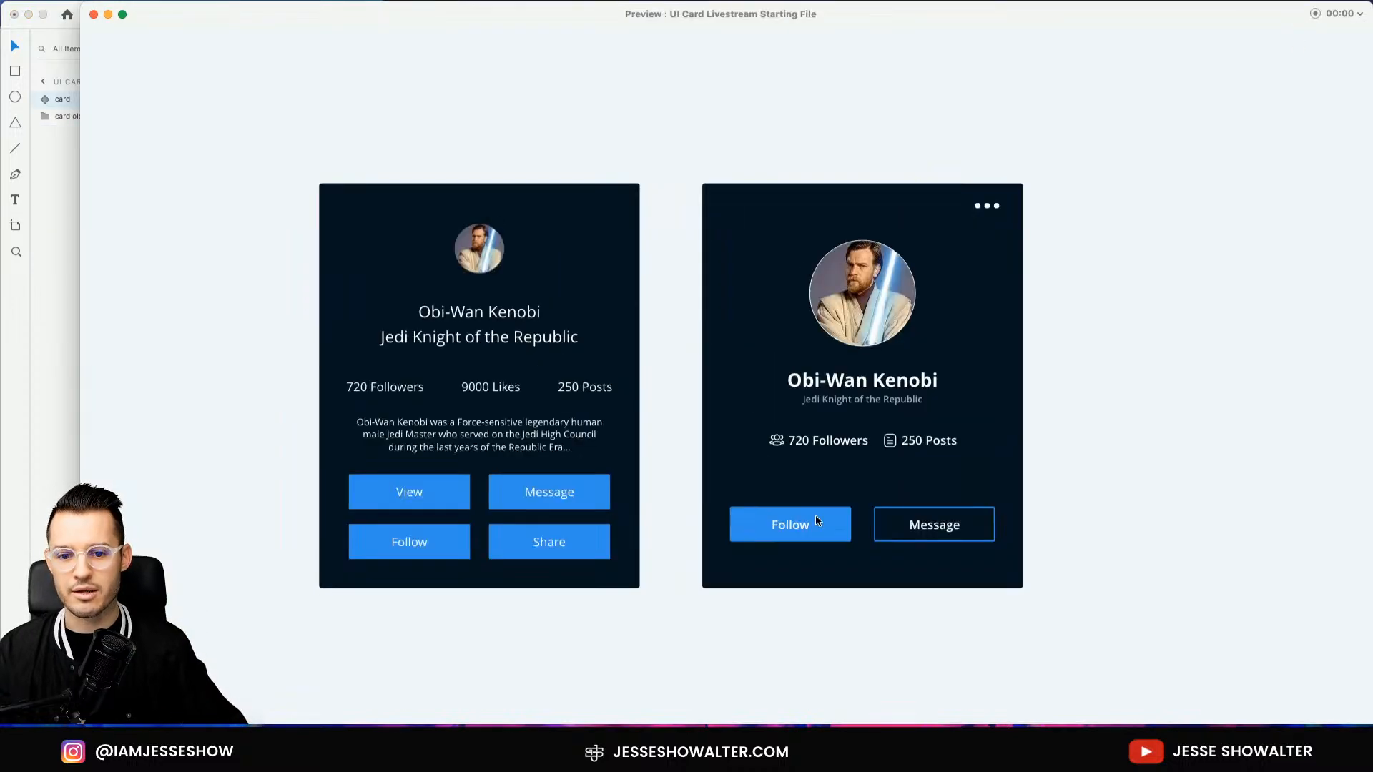
left_click(994, 209)
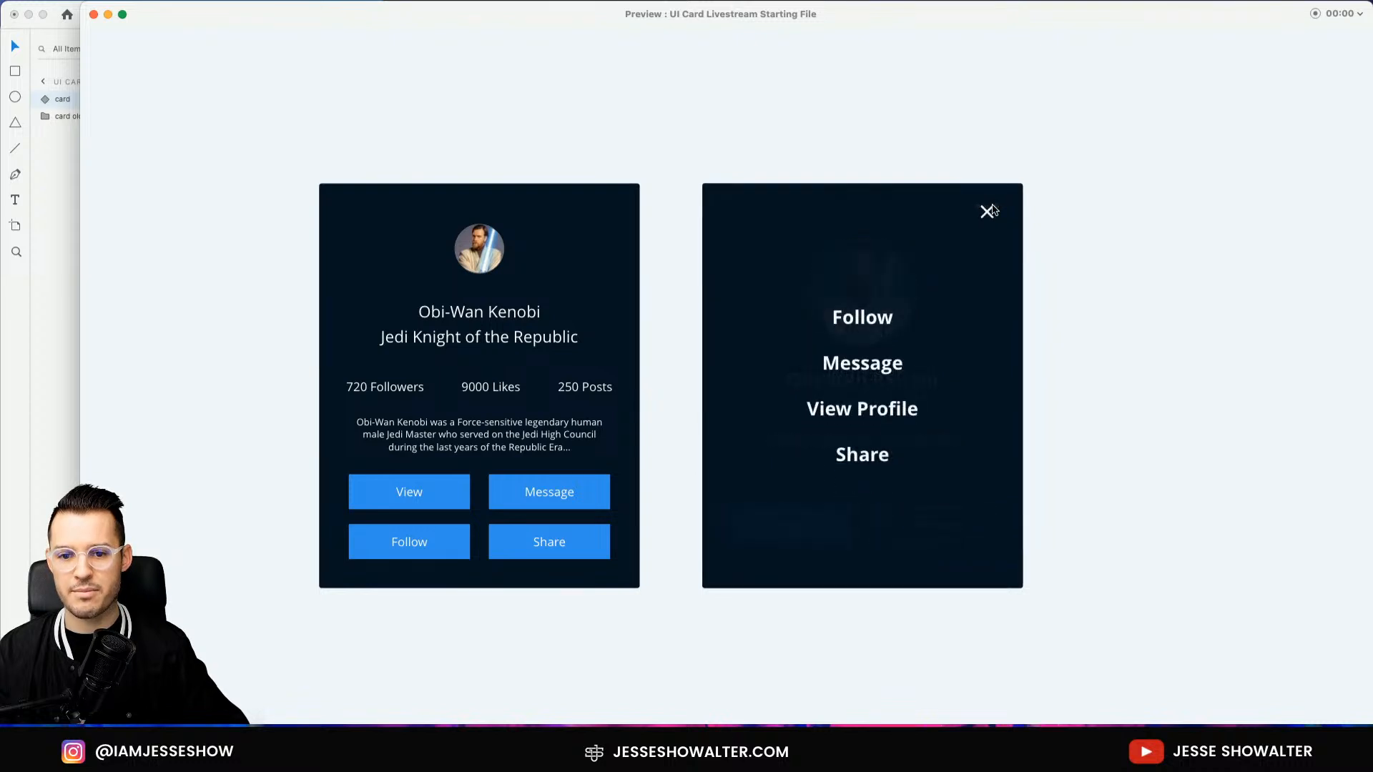
left_click(990, 212)
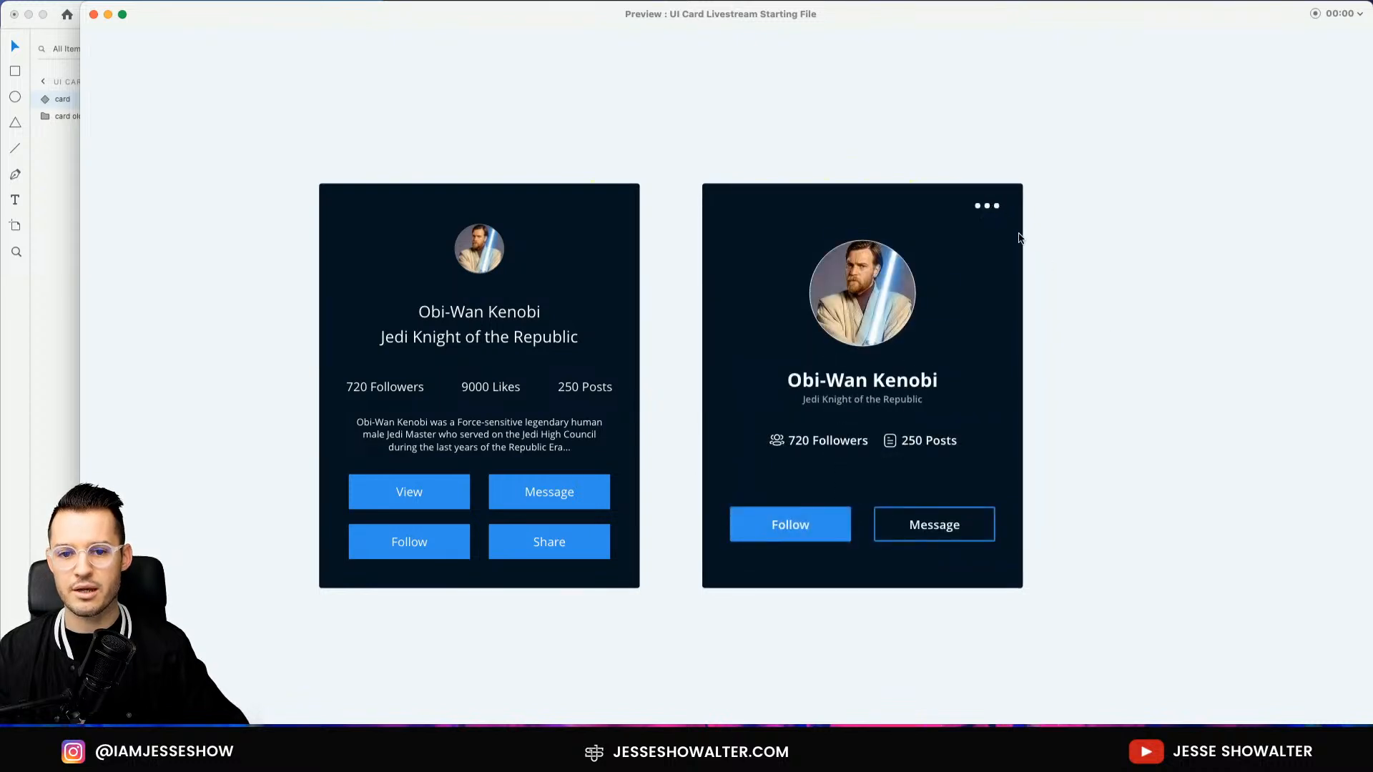
left_click(994, 209)
left_click(993, 219)
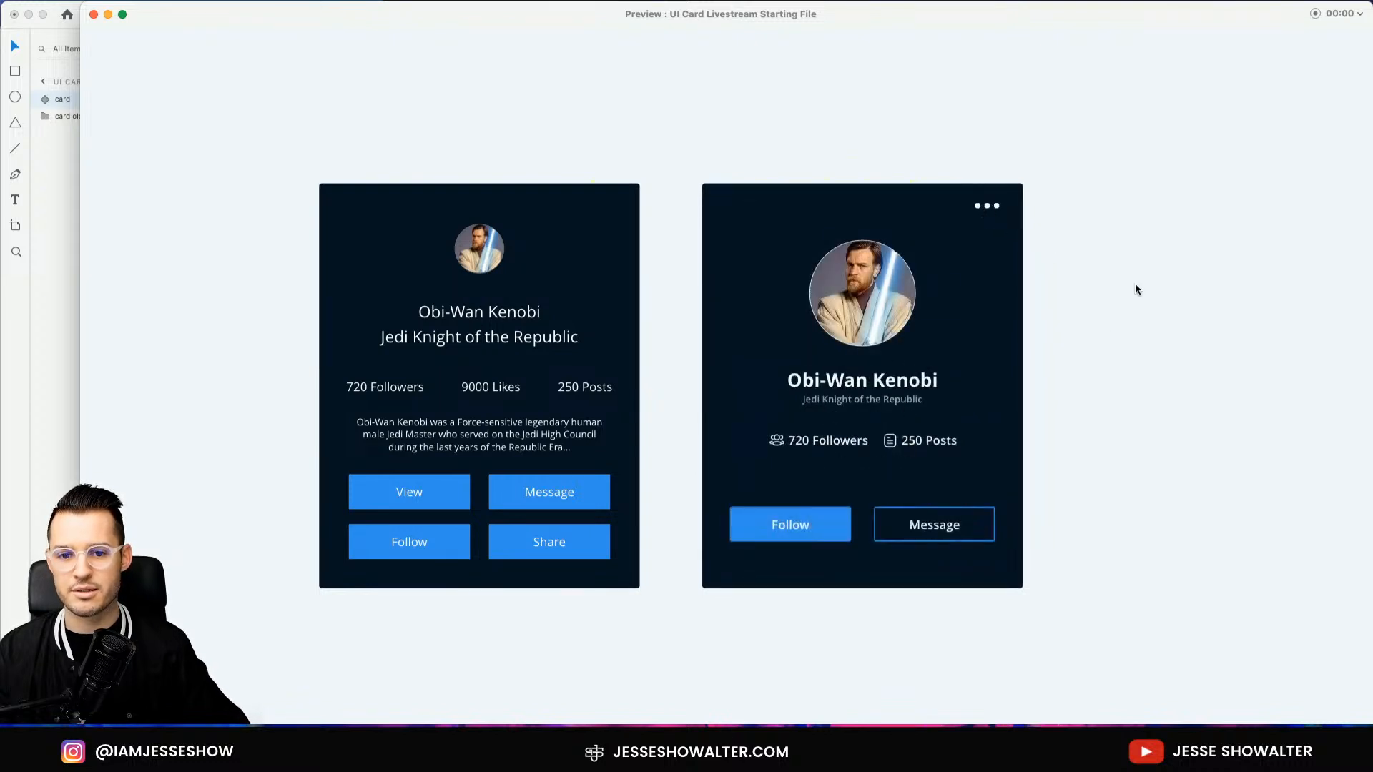
left_click(994, 213)
left_click(987, 217)
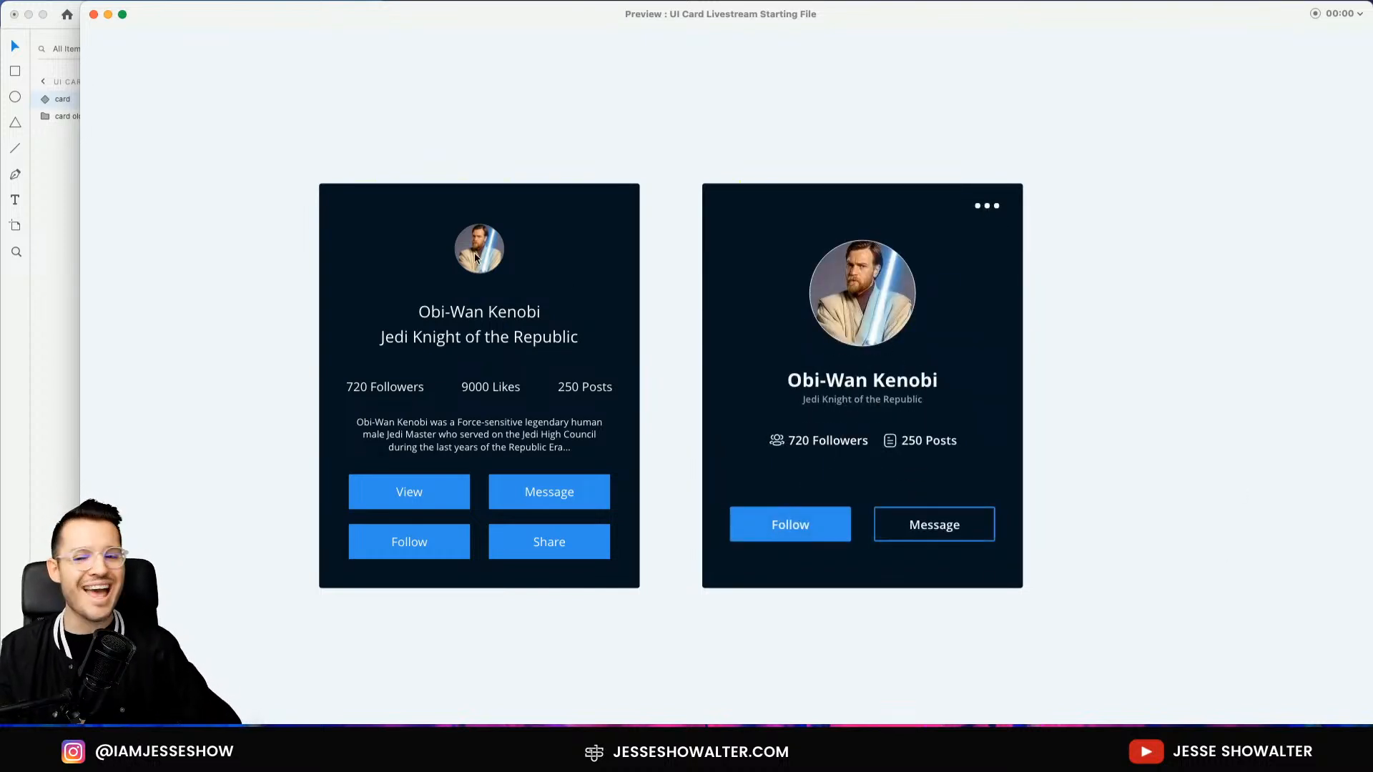
left_click(93, 15)
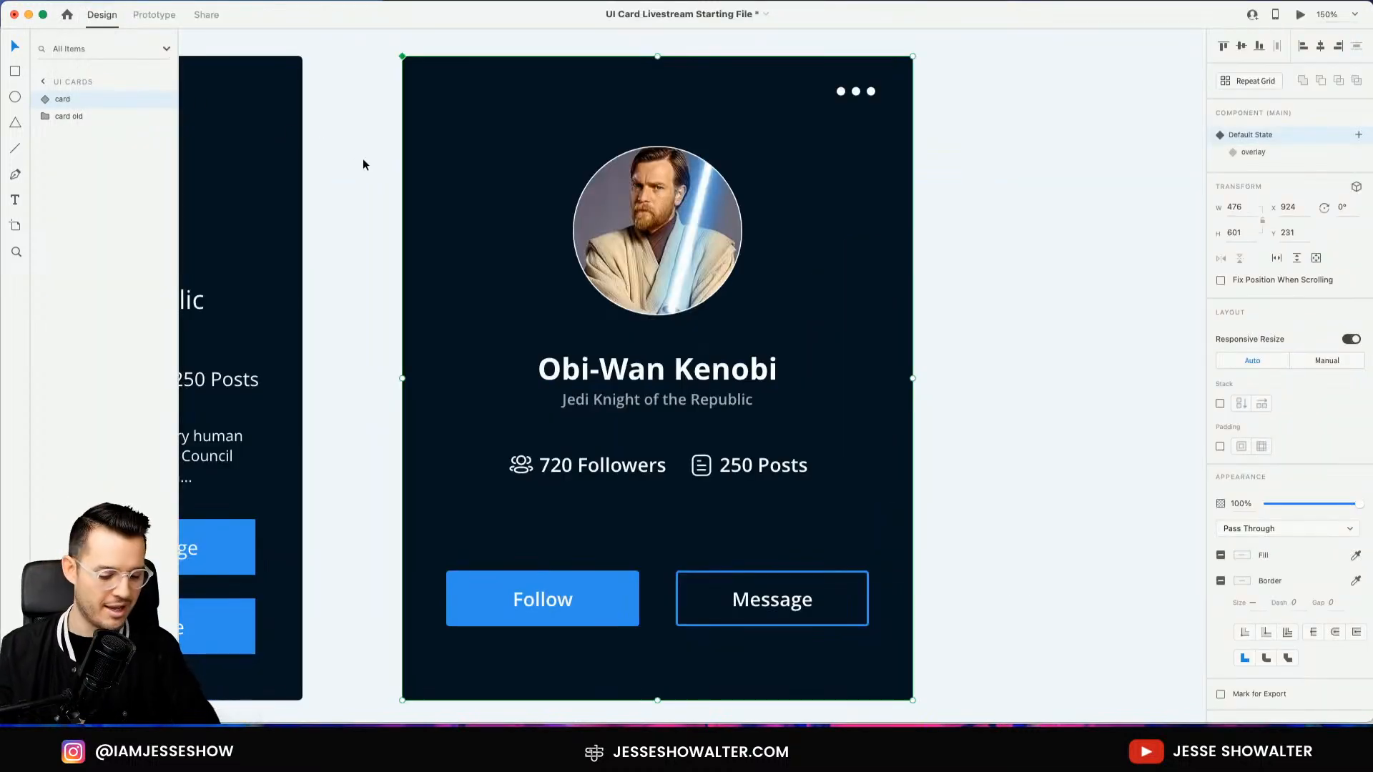
Move the redesigned card horizontally closer to the old card, to about X 852, and frame both cards side by side
key("super+minus")
key("space")
left_click_drag(420, 193, 677, 181)
key("z")
left_click_drag(332, 136, 1110, 595)
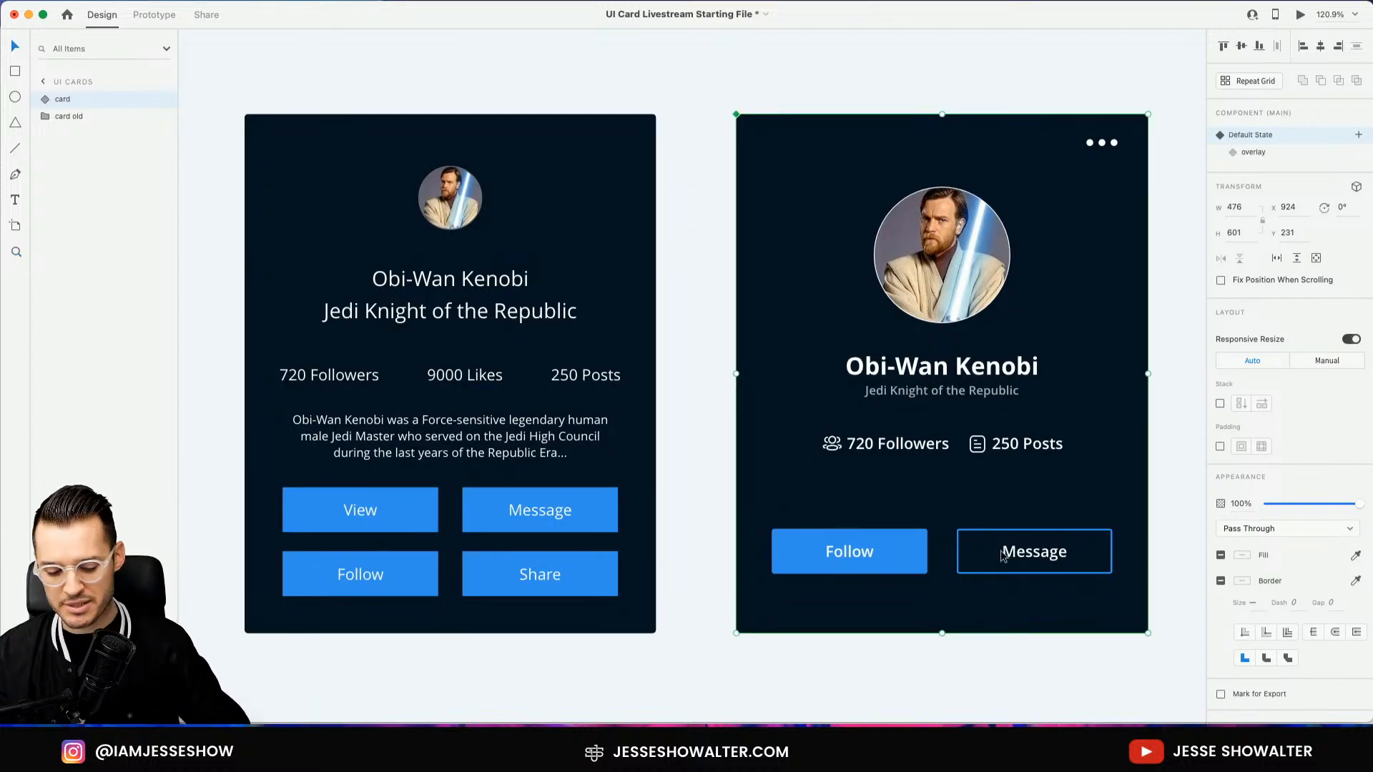
key("space")
left_click_drag(965, 566, 946, 557)
left_click_drag(839, 356, 776, 354)
key("space")
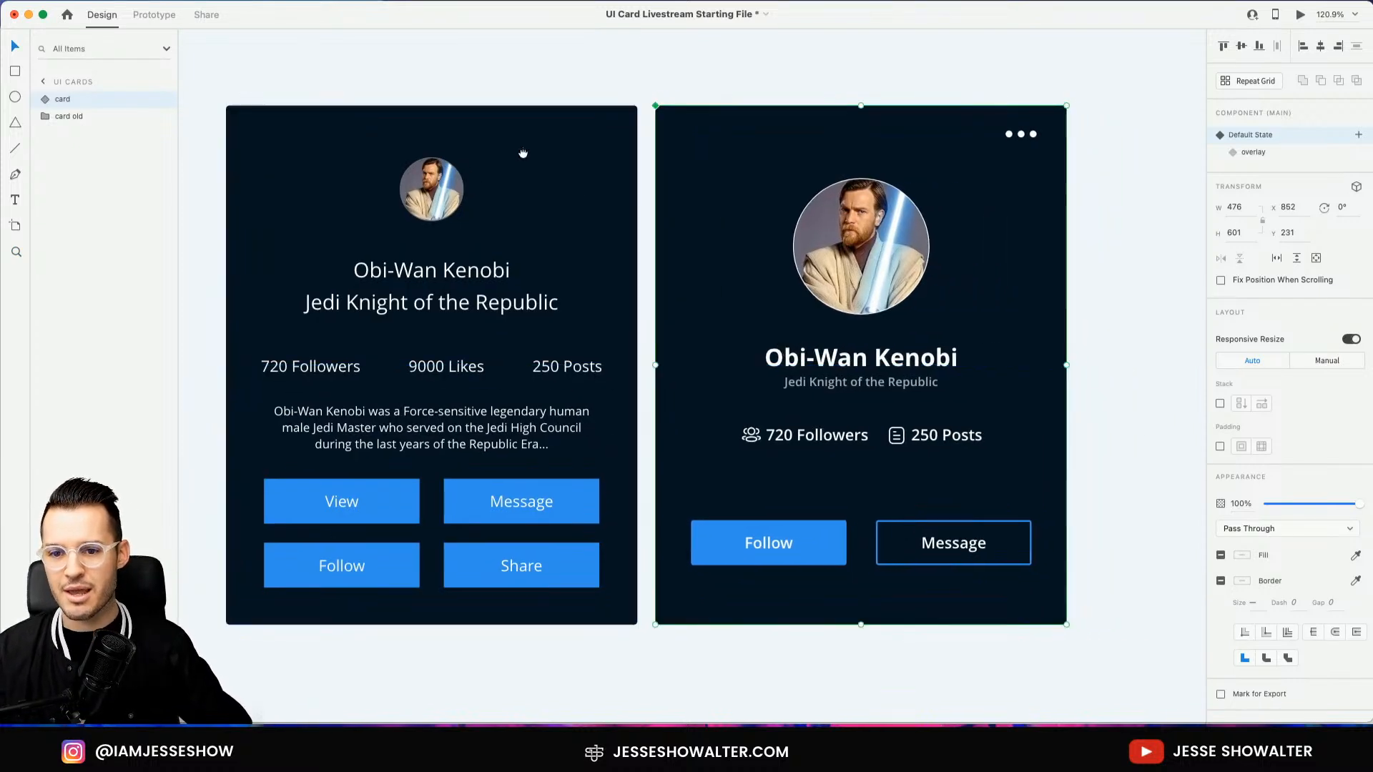
key("z")
left_click_drag(298, 109, 1156, 645)
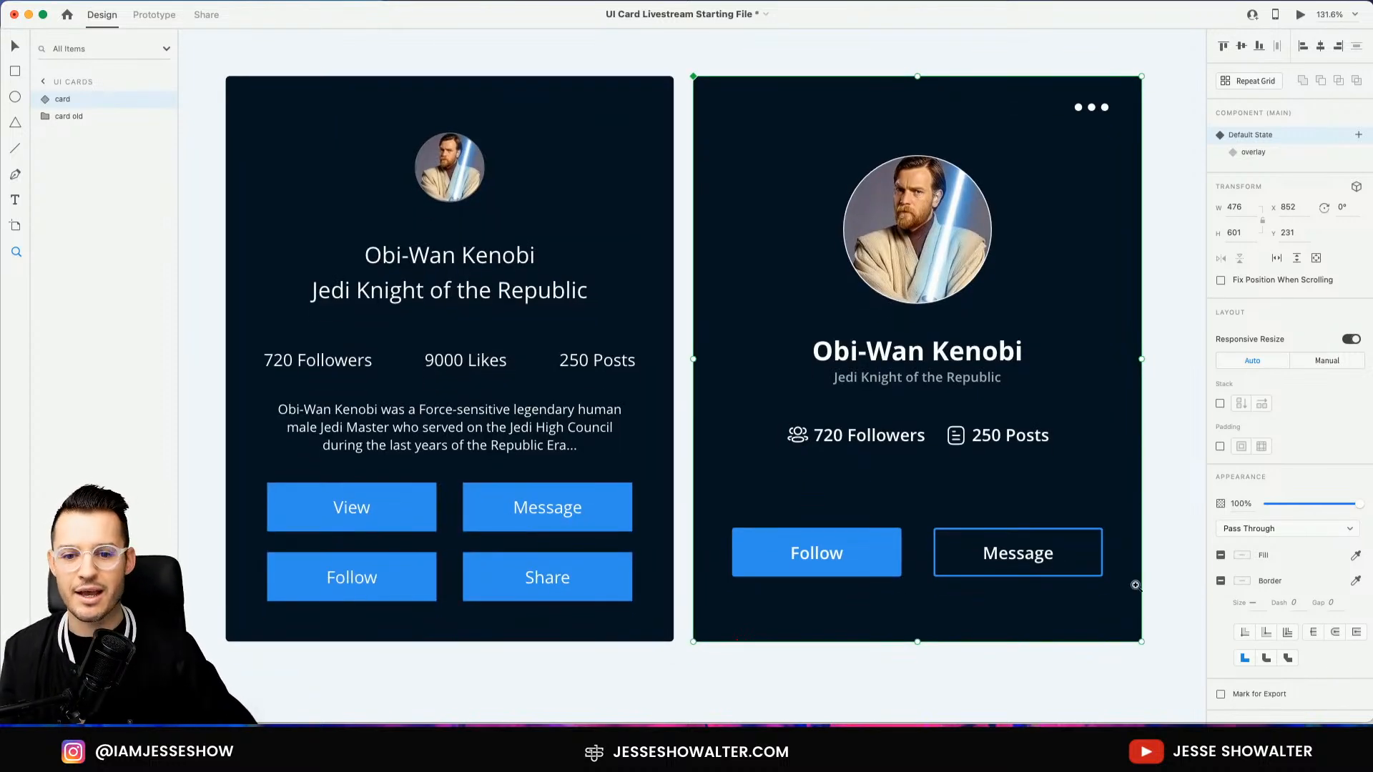
scroll(1101, 525, "right", 1)
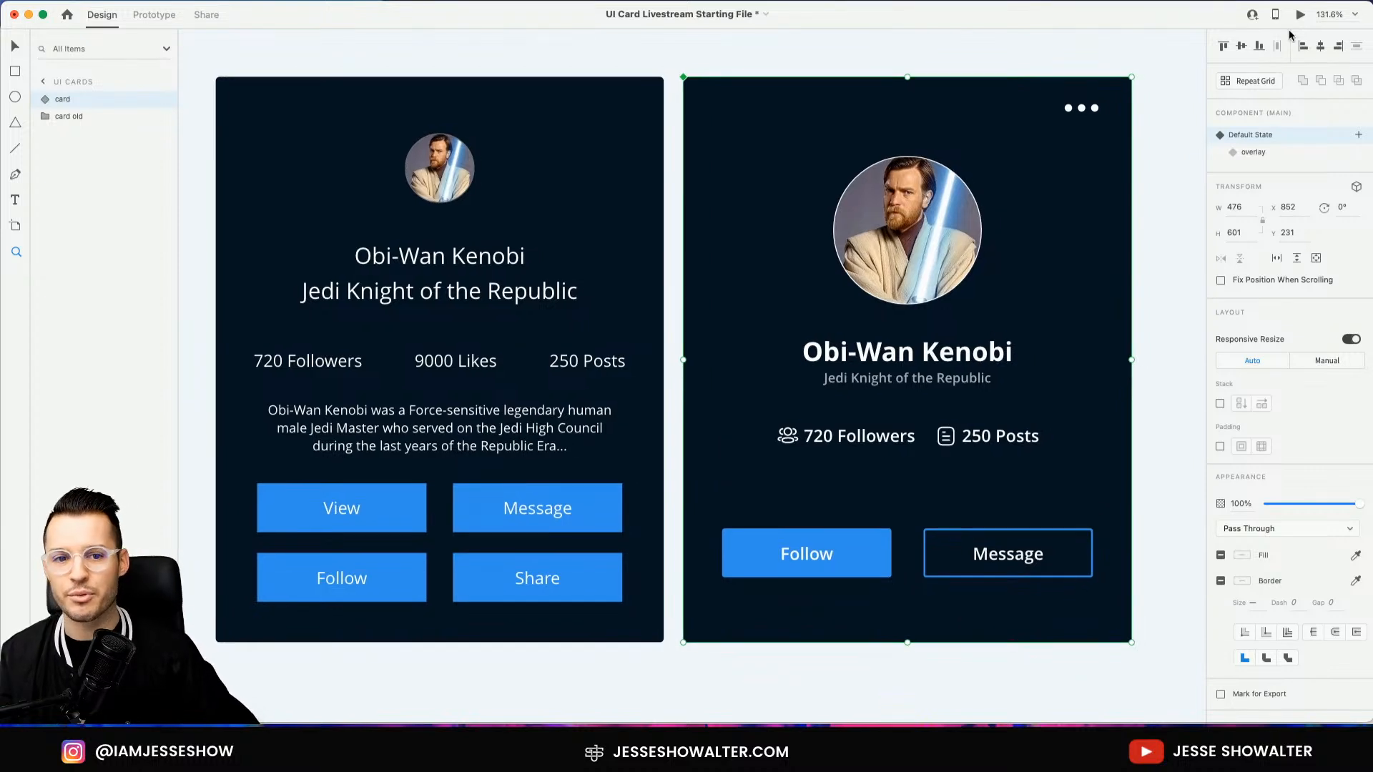
Preview both cards in their closer arrangement, test the redesigned card's overlay toggle, and close the preview with nothing selected
left_click(1301, 15)
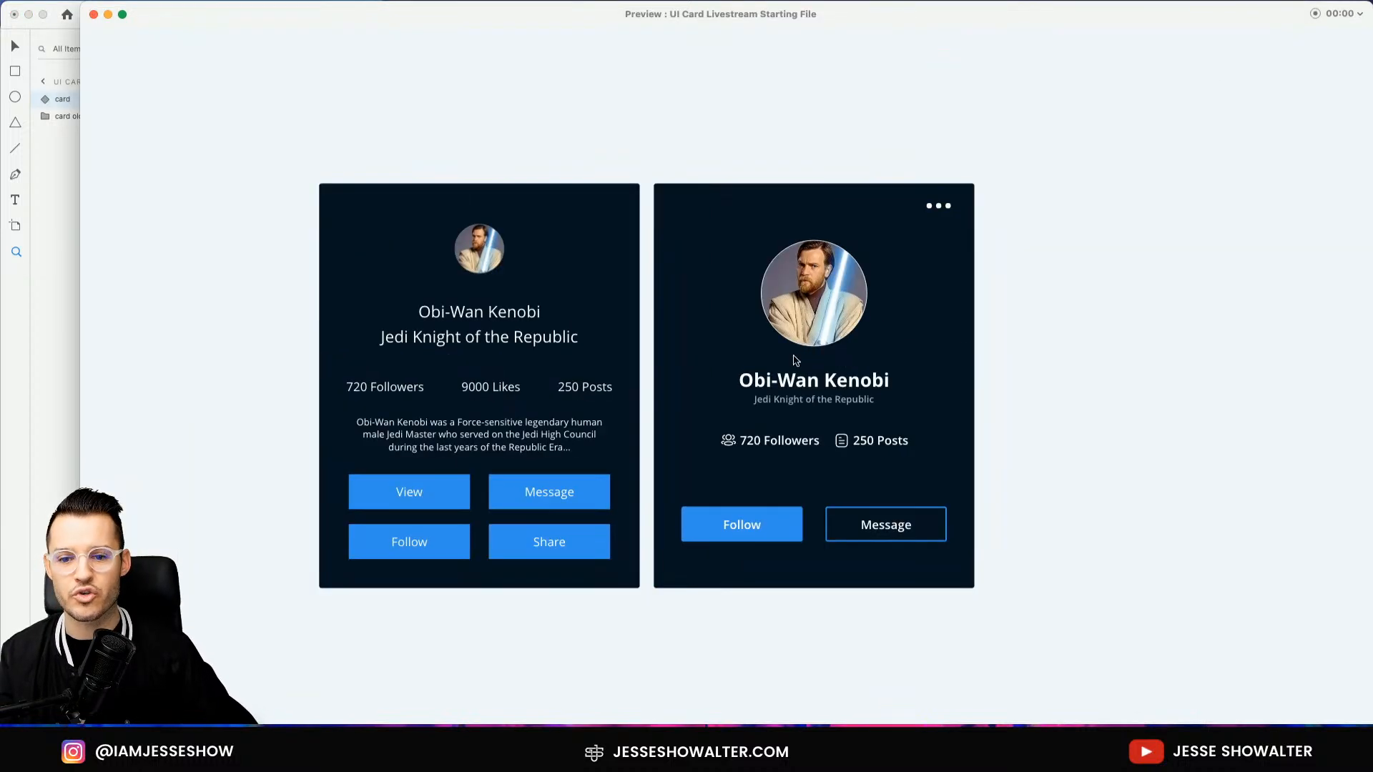
left_click(947, 208)
left_click(944, 217)
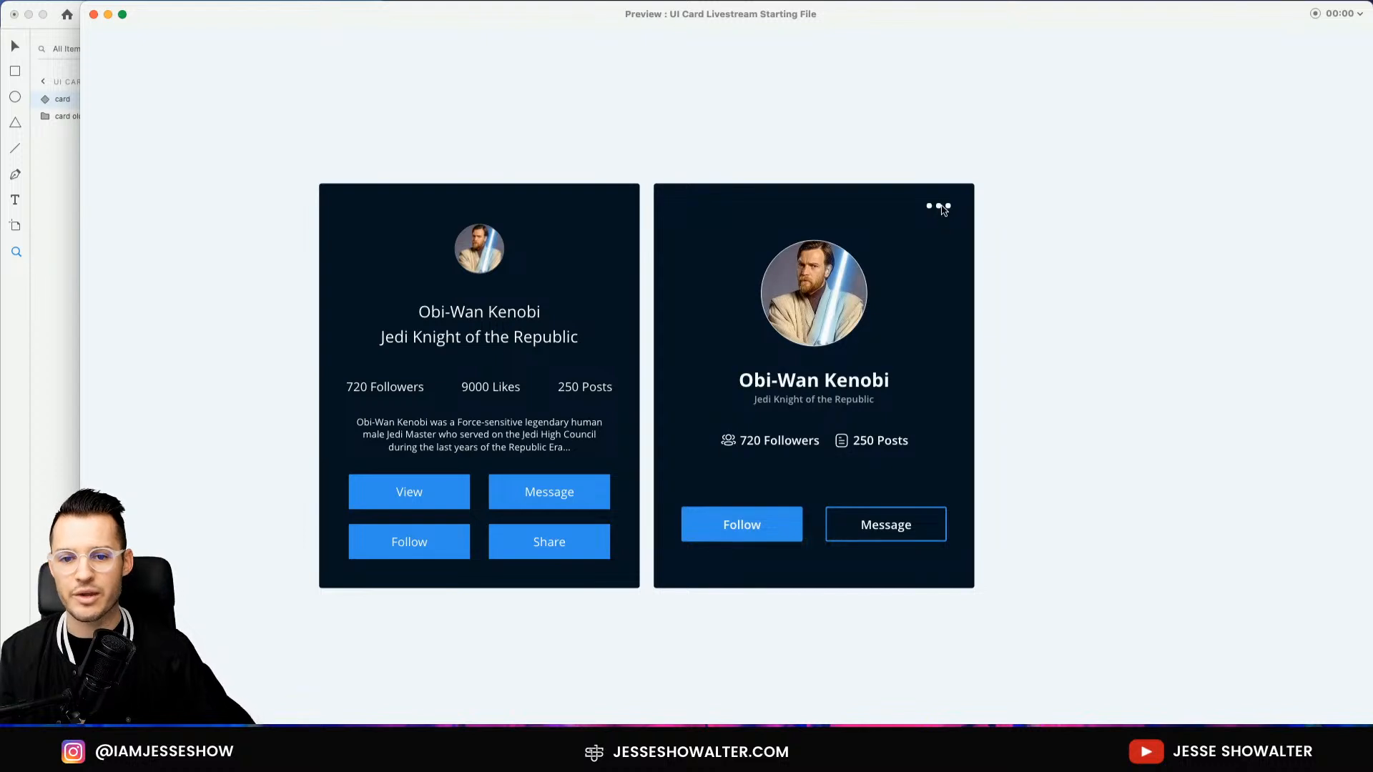
left_click(944, 210)
left_click(944, 215)
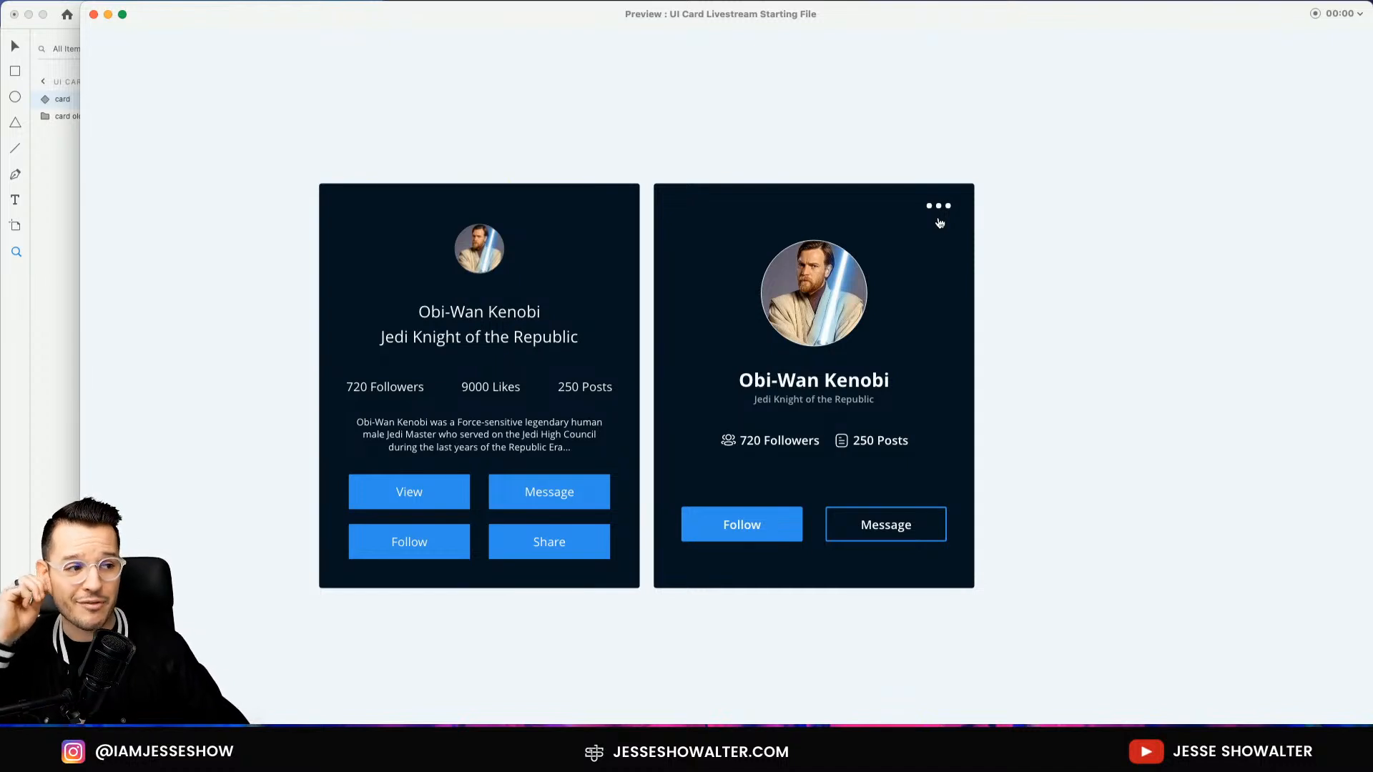
left_click(938, 217)
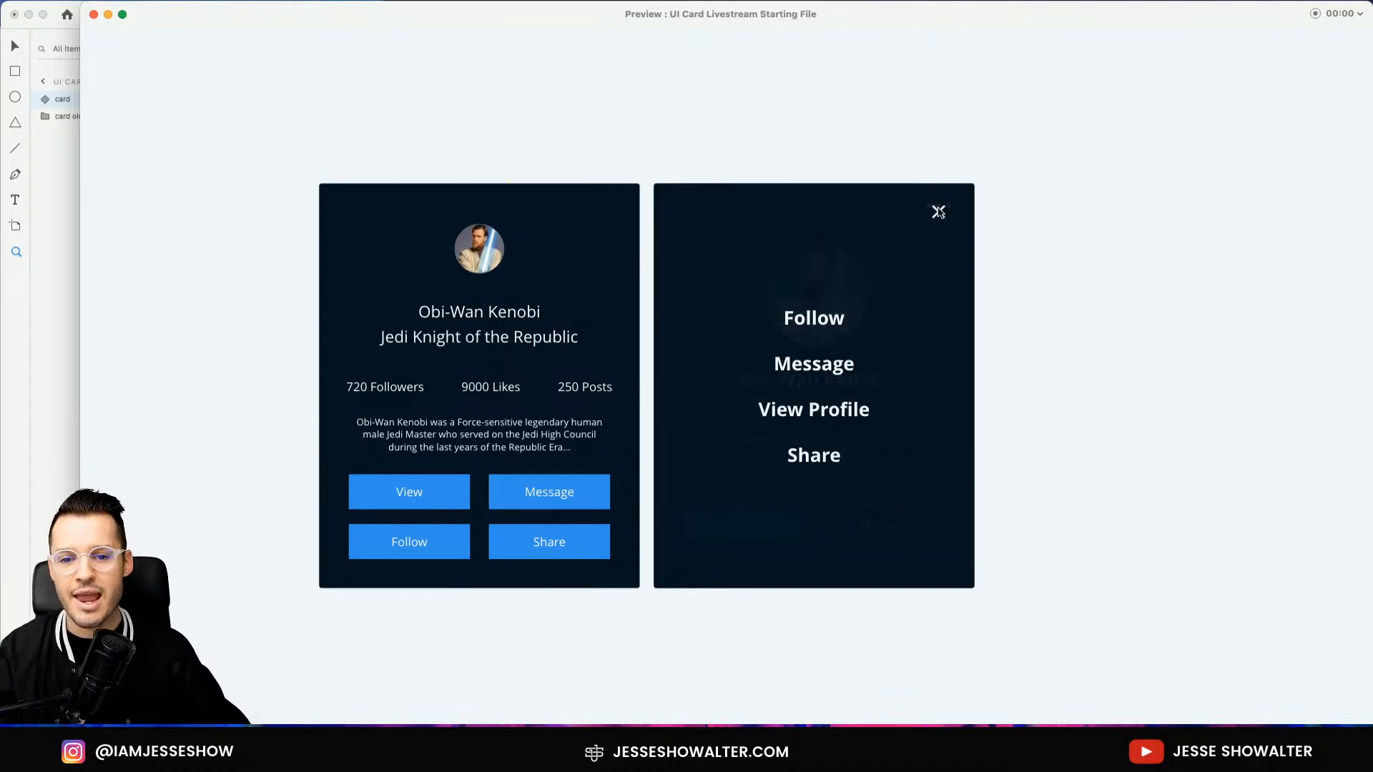
left_click(938, 214)
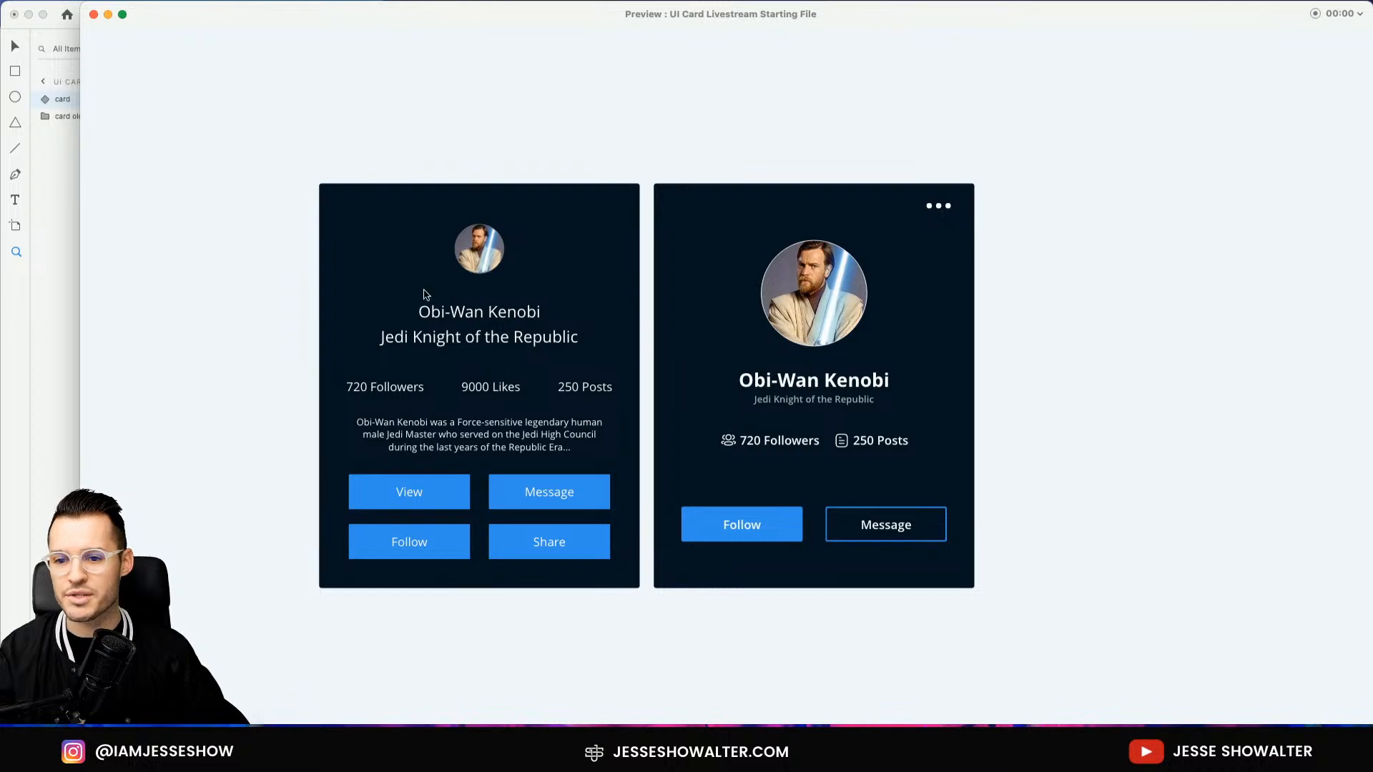
left_click(93, 14)
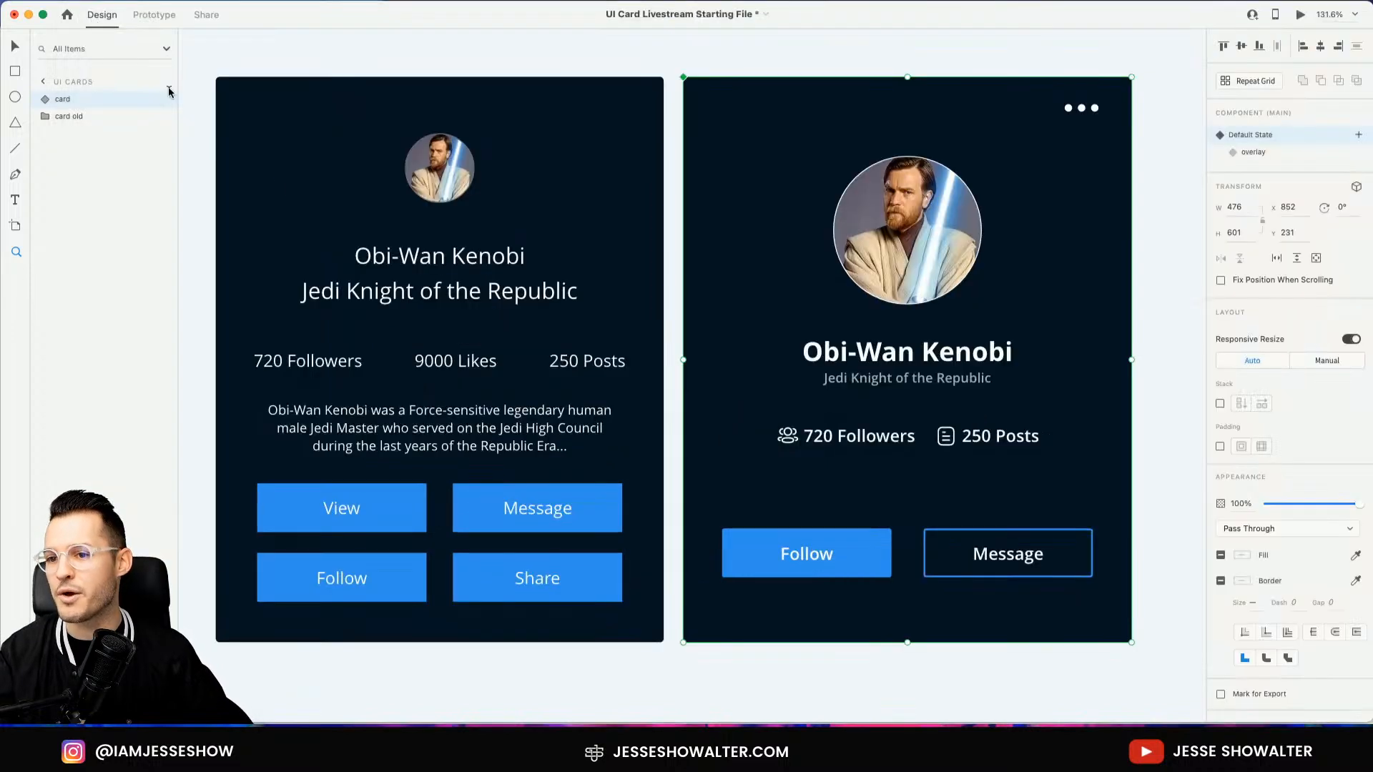
left_click(303, 64)
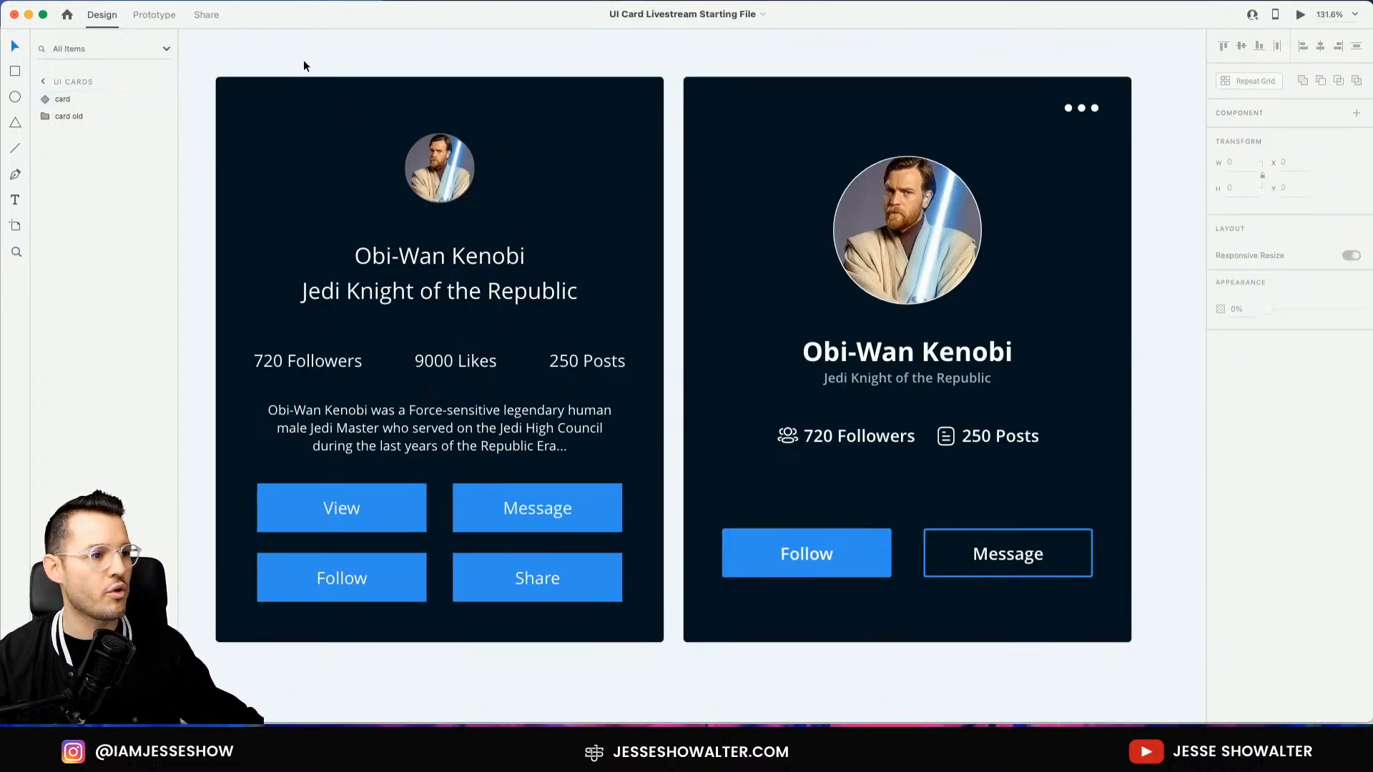